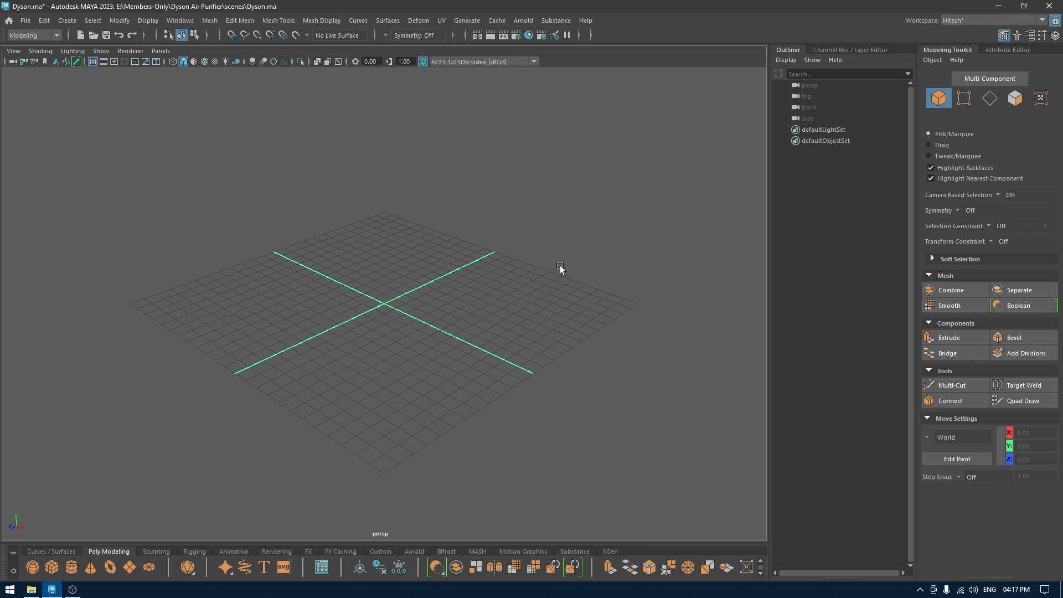
# Import 61m+XIwxbdL._SL1500_.jpg as an image plane in the front view
pyautogui.press('space')
pyautogui.moveTo(465, 238); pyautogui.dragTo(489, 287)
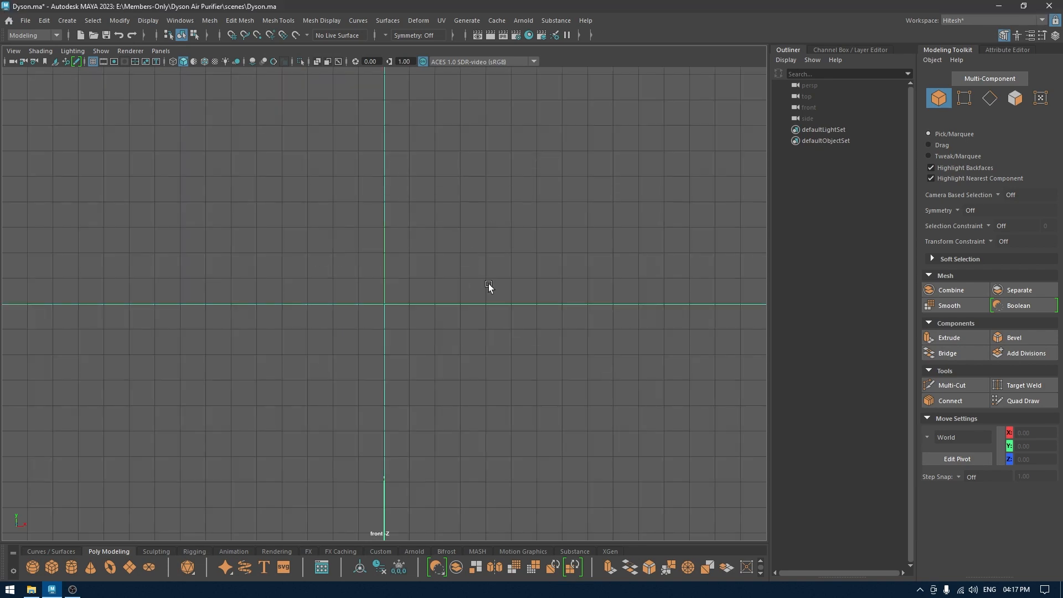
pyautogui.scroll(2, 462, 275)
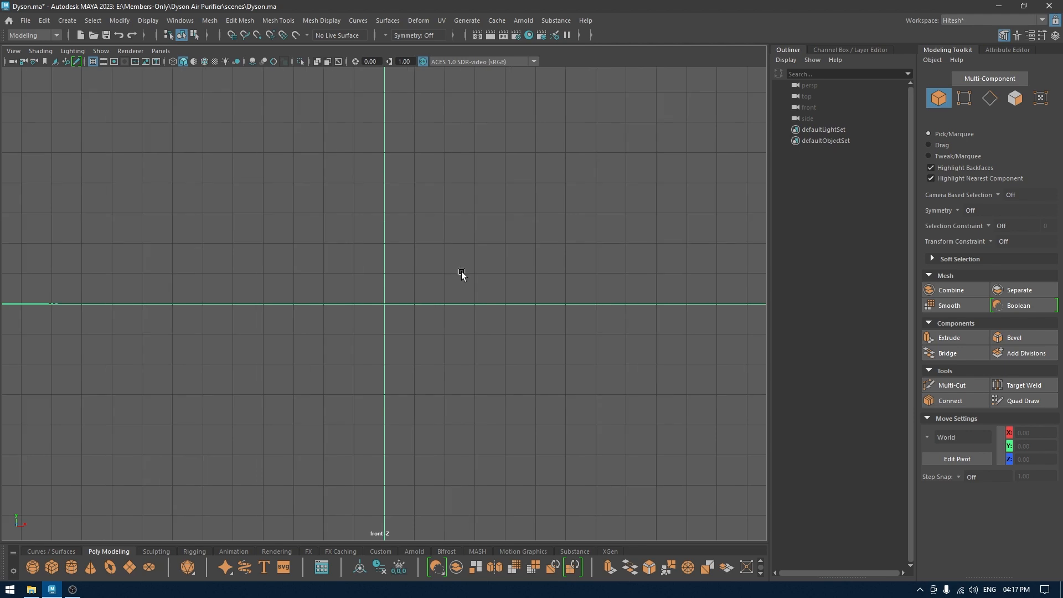
pyautogui.click(13, 51)
pyautogui.moveTo(99, 298)
pyautogui.click(206, 308)
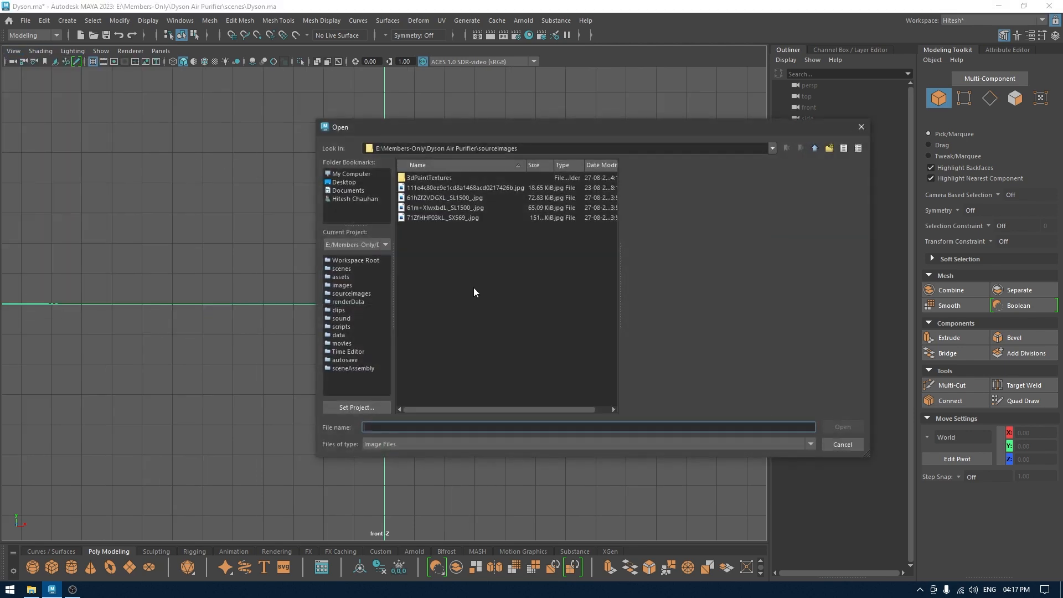
pyautogui.click(441, 189)
pyautogui.click(446, 197)
pyautogui.click(449, 208)
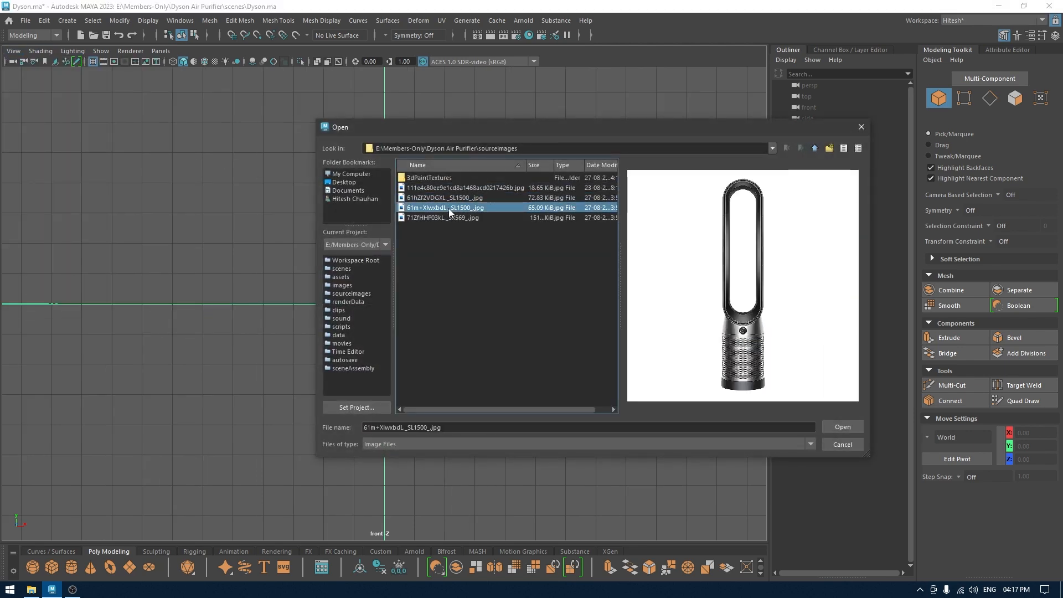
# Move the image plane back behind the grid centre to about -9.21 on Z
pyautogui.press('space')
pyautogui.moveTo(449, 224); pyautogui.dragTo(456, 210)
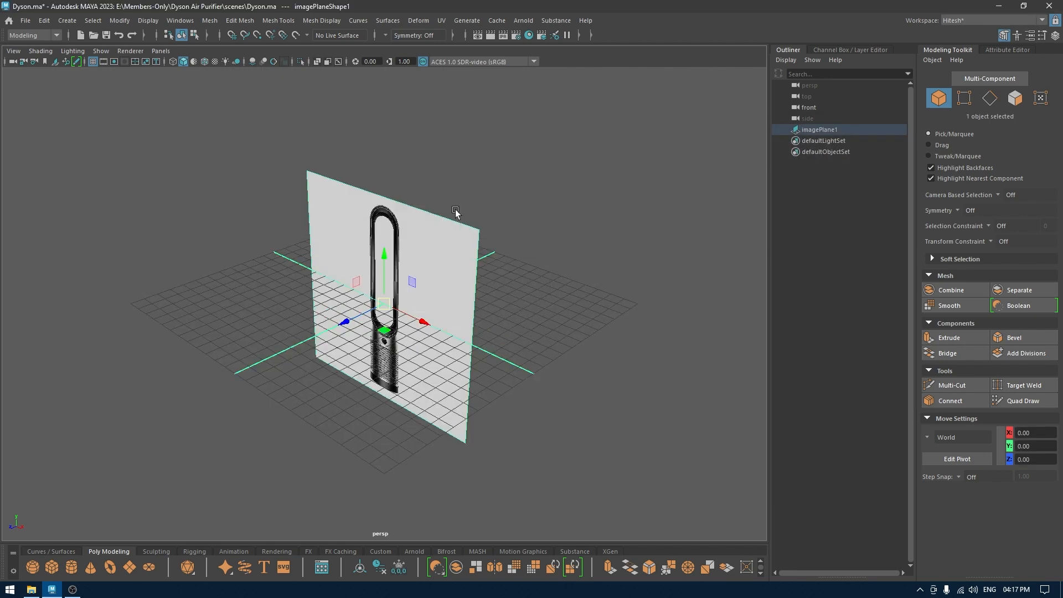
pyautogui.keyDown('alt'); pyautogui.moveTo(391, 253); pyautogui.dragTo(411, 262); pyautogui.keyUp('alt')
pyautogui.press('r')
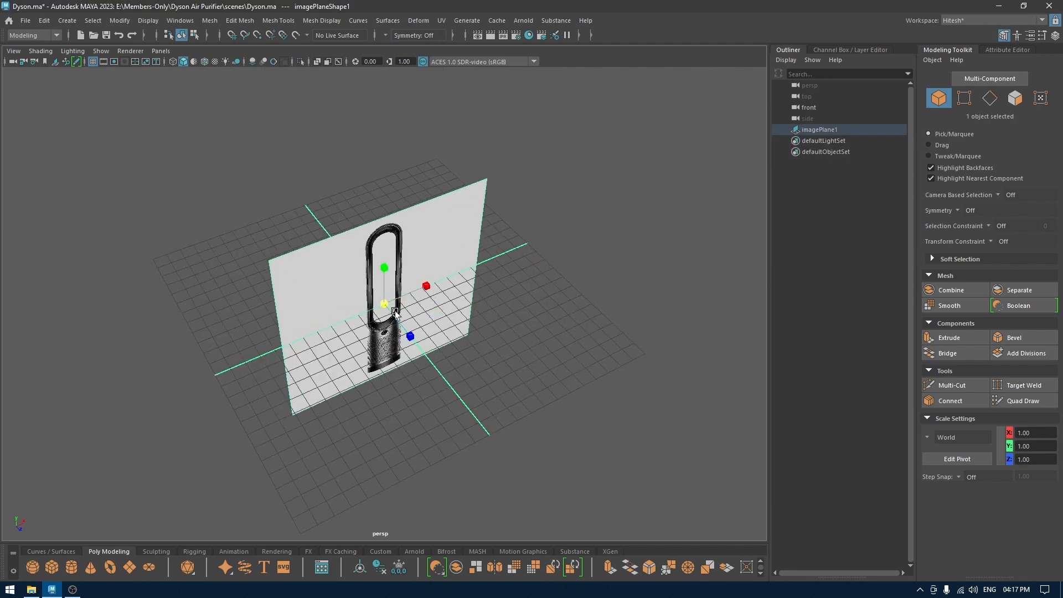
pyautogui.keyDown('alt'); pyautogui.moveTo(434, 279); pyautogui.dragTo(559, 394, button='right'); pyautogui.keyUp('alt')
pyautogui.press('w')
pyautogui.keyDown('alt'); pyautogui.moveTo(463, 368); pyautogui.dragTo(540, 380); pyautogui.keyUp('alt')
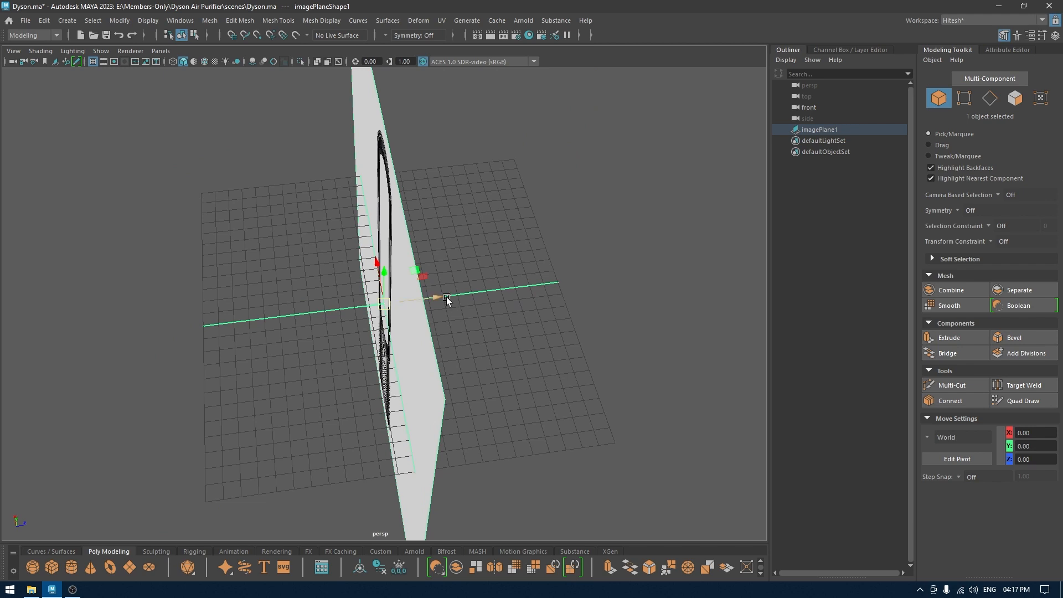
pyautogui.keyDown('alt'); pyautogui.moveTo(446, 299); pyautogui.dragTo(308, 303); pyautogui.keyUp('alt')
pyautogui.click(308, 303)
# Put the image plane on a new display layer and set that layer to reference so it cannot be selected
pyautogui.click(881, 50)
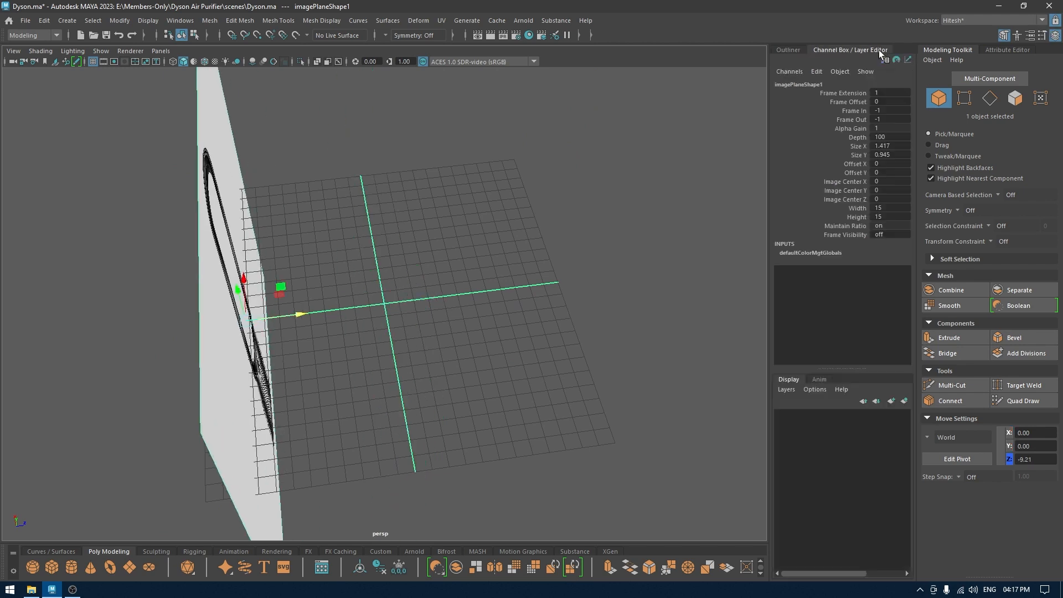
pyautogui.click(904, 400)
pyautogui.click(808, 416)
pyautogui.click(808, 417)
pyautogui.click(655, 389)
# Create a polygon cylinder and move it down to about -10.05 on Y, over the purifier's perforated body in the front view
pyautogui.keyDown('alt'); pyautogui.moveTo(654, 389); pyautogui.dragTo(484, 325); pyautogui.keyUp('alt')
pyautogui.press('space')
pyautogui.moveTo(576, 312); pyautogui.dragTo(576, 335)
pyautogui.scroll(-3, 474, 243)
pyautogui.keyDown('alt'); pyautogui.moveTo(501, 308); pyautogui.dragTo(515, 281, button='middle'); pyautogui.keyUp('alt')
pyautogui.scroll(-1, 525, 301)
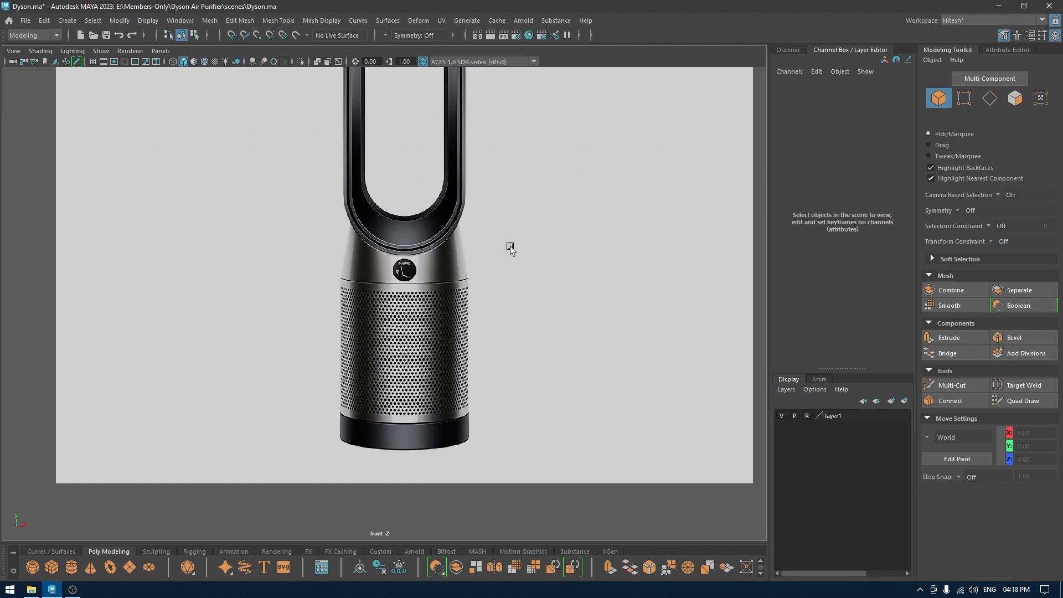
pyautogui.scroll(2, 409, 302)
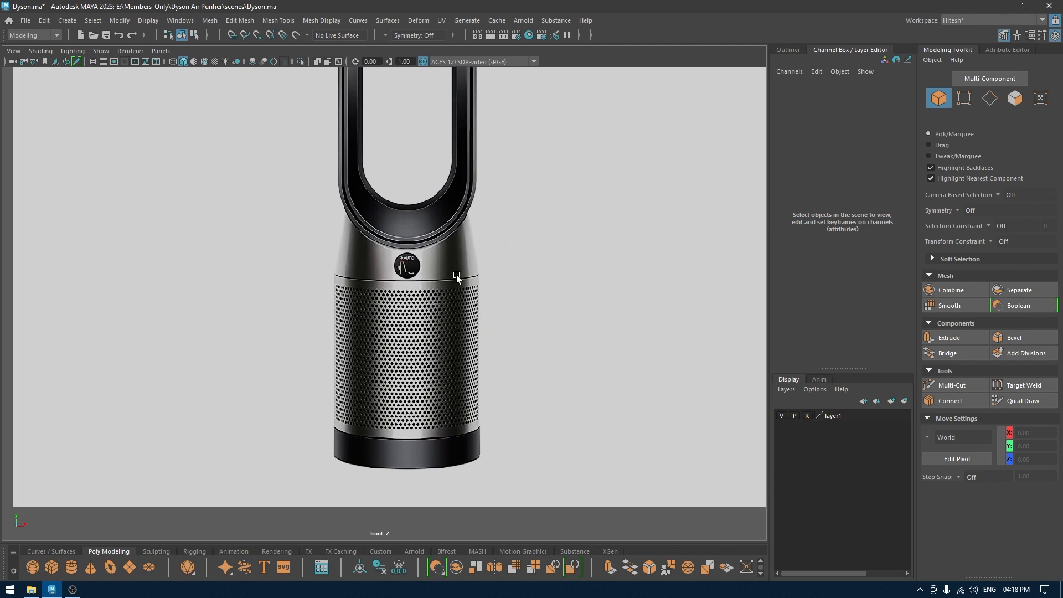
pyautogui.keyDown('shift'); pyautogui.moveTo(456, 275); pyautogui.dragTo(399, 272, button='right'); pyautogui.keyUp('shift')
pyautogui.moveTo(407, 68); pyautogui.dragTo(408, 335)
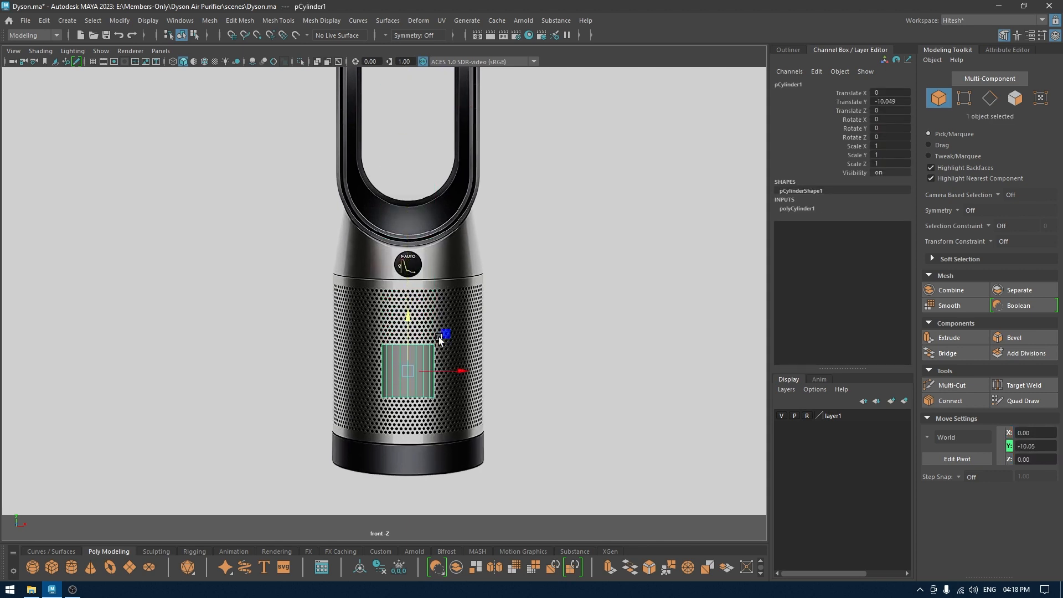
# Set the cylinder's radius to 2.85 and its height to about 7.24 to match the body in the reference
pyautogui.press('t')
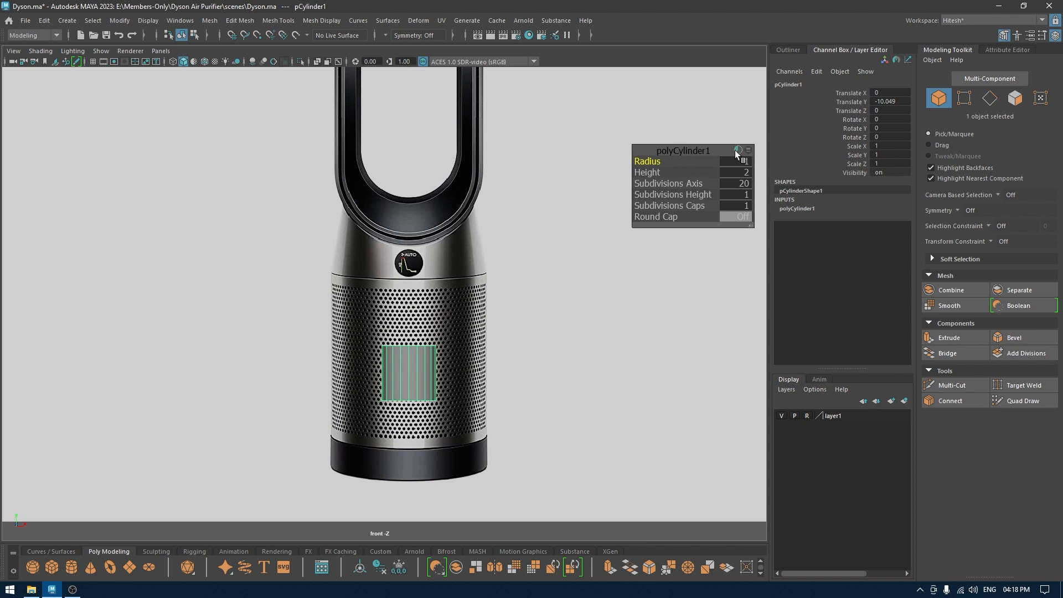
pyautogui.moveTo(648, 160); pyautogui.dragTo(752, 175)
pyautogui.moveTo(647, 172); pyautogui.dragTo(945, 169)
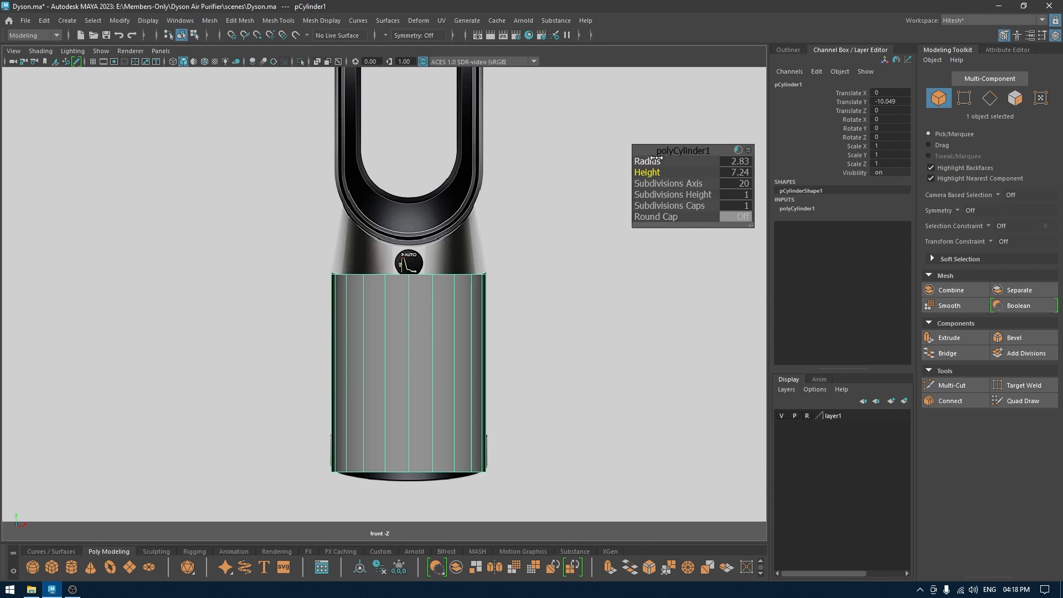
pyautogui.moveTo(646, 160); pyautogui.dragTo(649, 160)
pyautogui.click(737, 161)
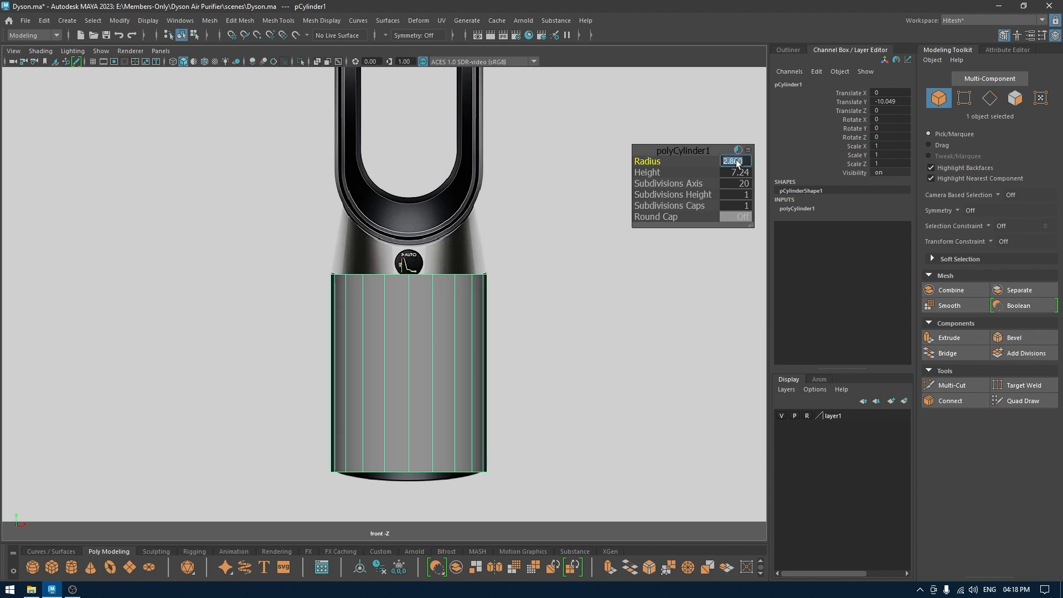
pyautogui.write('2.85')
pyautogui.press('Return')
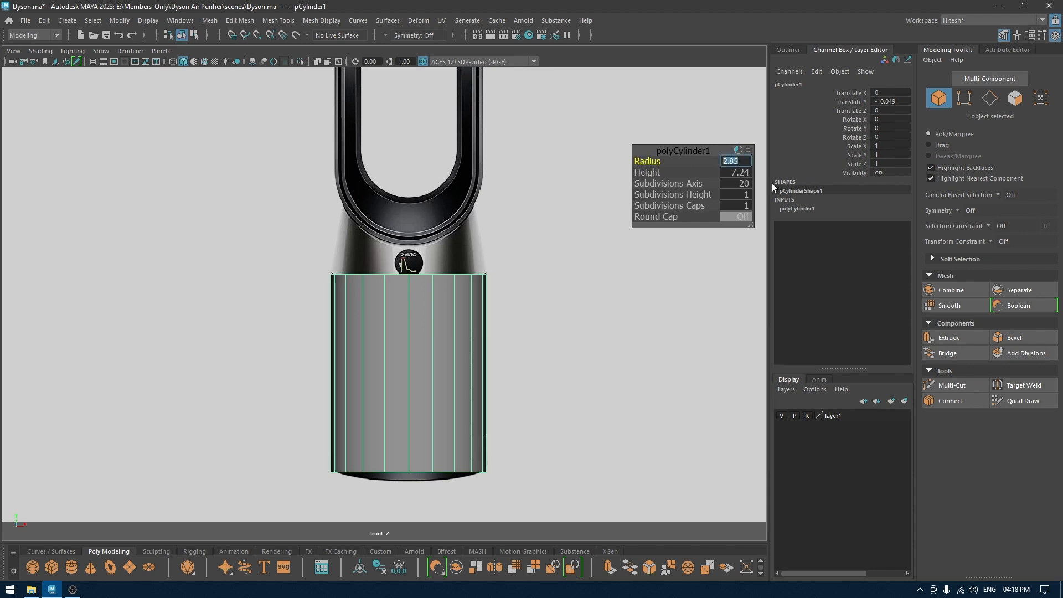
# Set the cylinder's axis subdivisions to 28
pyautogui.click(738, 183)
pyautogui.write('28')
pyautogui.press('Return')
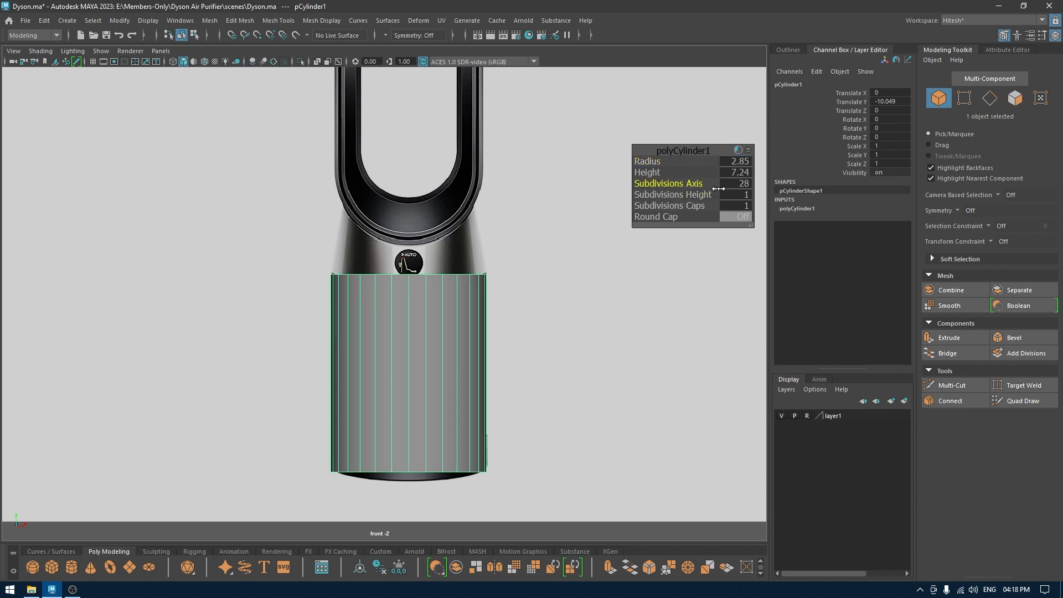
pyautogui.press('w')
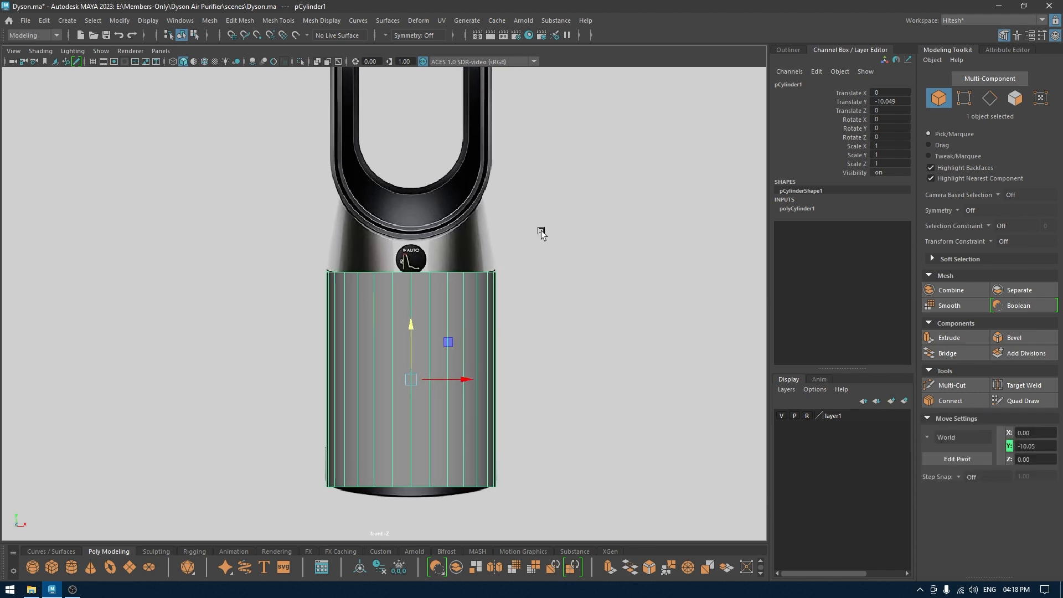
# Select all the cylinder's top cap faces and extrude them upward to about -3.86 on Y, following the front reference
pyautogui.press('space')
pyautogui.press('space')
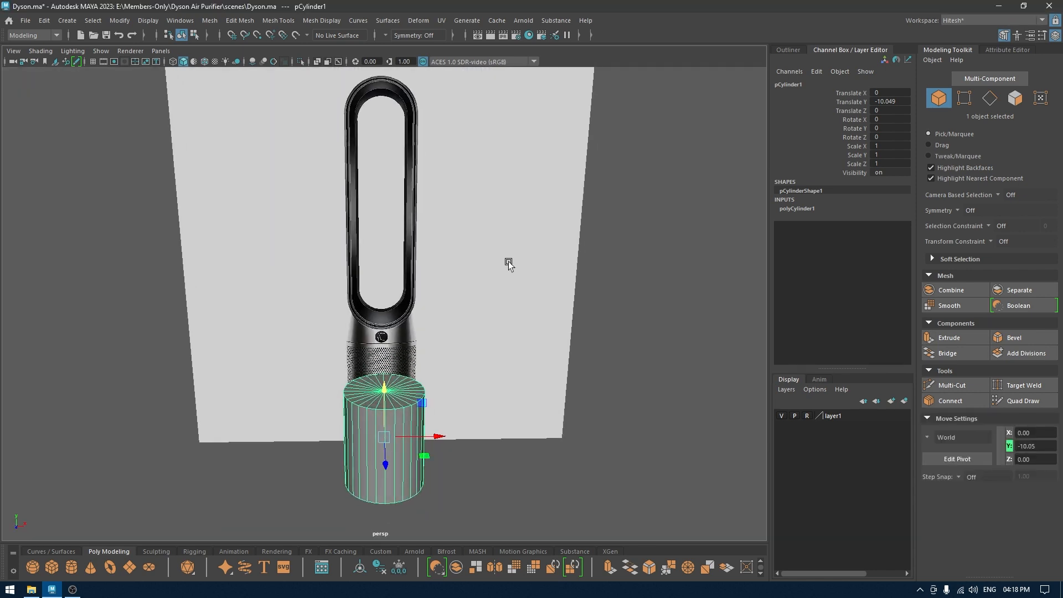
pyautogui.press('f')
pyautogui.keyDown('alt'); pyautogui.moveTo(454, 280); pyautogui.dragTo(487, 305); pyautogui.keyUp('alt')
pyautogui.moveTo(479, 222); pyautogui.dragTo(473, 256, button='right')
pyautogui.press('Tab')
pyautogui.moveTo(327, 250)
pyautogui.mouseDown()
pyautogui.moveTo(374, 176)
pyautogui.moveTo(384, 214)
pyautogui.mouseUp()
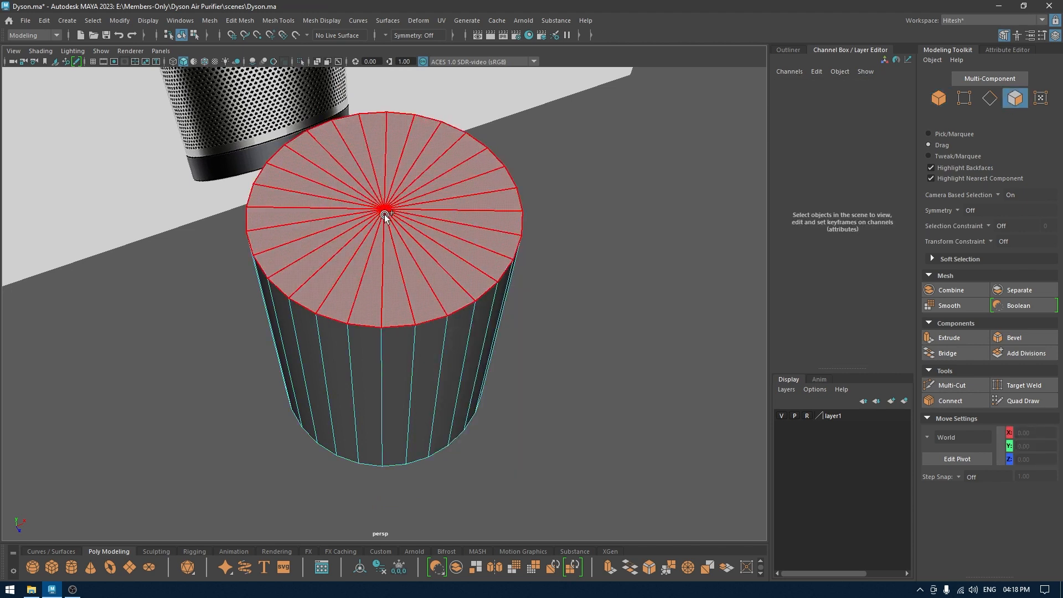
pyautogui.press('w')
pyautogui.press('space')
pyautogui.scroll(6, 470, 368)
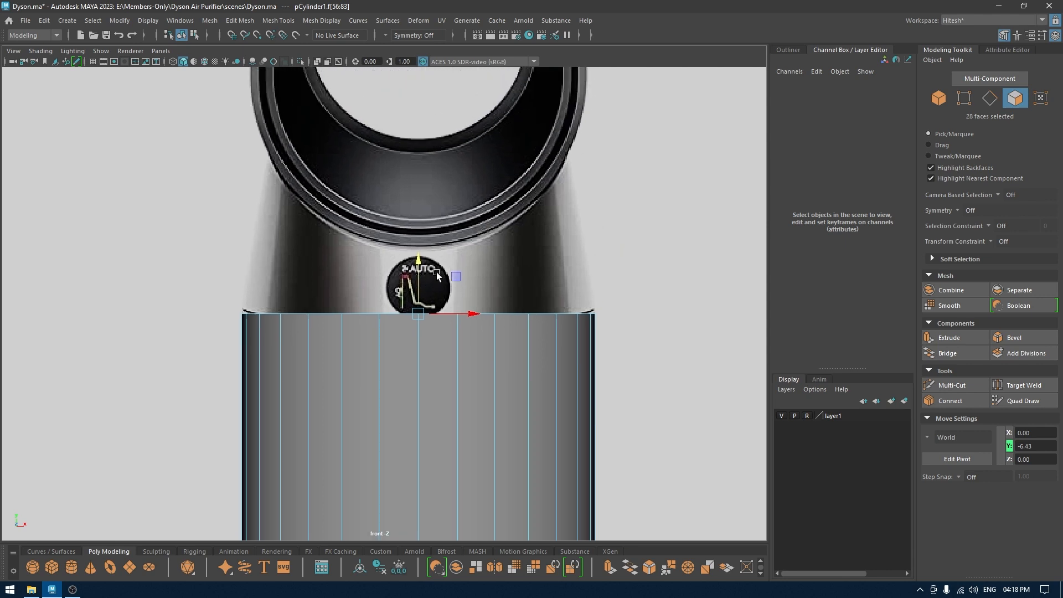
pyautogui.keyDown('shift'); pyautogui.moveTo(425, 264); pyautogui.dragTo(425, 106); pyautogui.keyUp('shift')
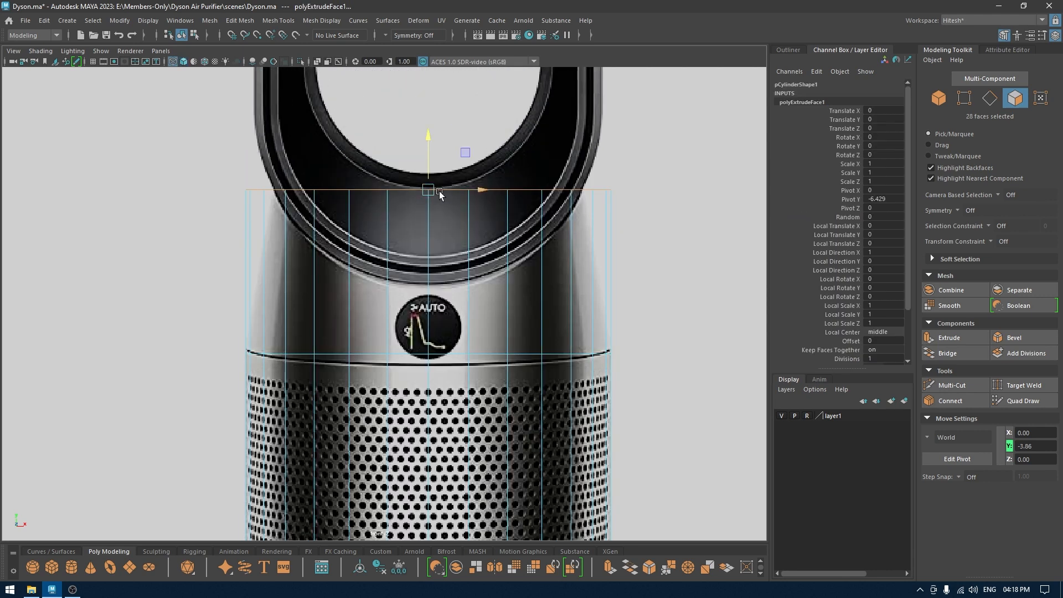
# Scale the extruded top faces inward to match the tapered neck in the reference, and save the scene
pyautogui.press('r')
pyautogui.moveTo(428, 191)
pyautogui.mouseDown()
pyautogui.moveTo(387, 204)
pyautogui.moveTo(430, 189)
pyautogui.mouseUp()
pyautogui.press('w')
pyautogui.scroll(-3, 465, 338)
pyautogui.keyDown('alt'); pyautogui.moveTo(454, 361); pyautogui.dragTo(453, 277, button='middle'); pyautogui.keyUp('alt')
pyautogui.scroll(-3, 472, 252)
pyautogui.press('space')
pyautogui.moveTo(453, 278)
pyautogui.mouseDown()
pyautogui.moveTo(437, 225)
pyautogui.moveTo(408, 197)
pyautogui.moveTo(430, 289)
pyautogui.moveTo(484, 278)
pyautogui.moveTo(427, 235)
pyautogui.mouseUp()
pyautogui.hotkey('ctrl', 's')
# Show the body shaded in object mode, save the scene and clear the selection
pyautogui.press('5')
pyautogui.moveTo(427, 235); pyautogui.dragTo(498, 211, button='right')
pyautogui.scroll(-4, 430, 138)
pyautogui.keyDown('alt'); pyautogui.moveTo(536, 211); pyautogui.dragTo(464, 187); pyautogui.keyUp('alt')
pyautogui.hotkey('ctrl', 's')
pyautogui.click(514, 213)
# Create a polygon pipe at the origin and rotate it 90 degrees on X so its opening faces the front view
pyautogui.keyDown('alt'); pyautogui.moveTo(553, 254); pyautogui.dragTo(441, 320); pyautogui.keyUp('alt')
pyautogui.press('space')
pyautogui.keyDown('shift'); pyautogui.moveTo(551, 187); pyautogui.dragTo(527, 280, button='right'); pyautogui.keyUp('shift')
pyautogui.press('e')
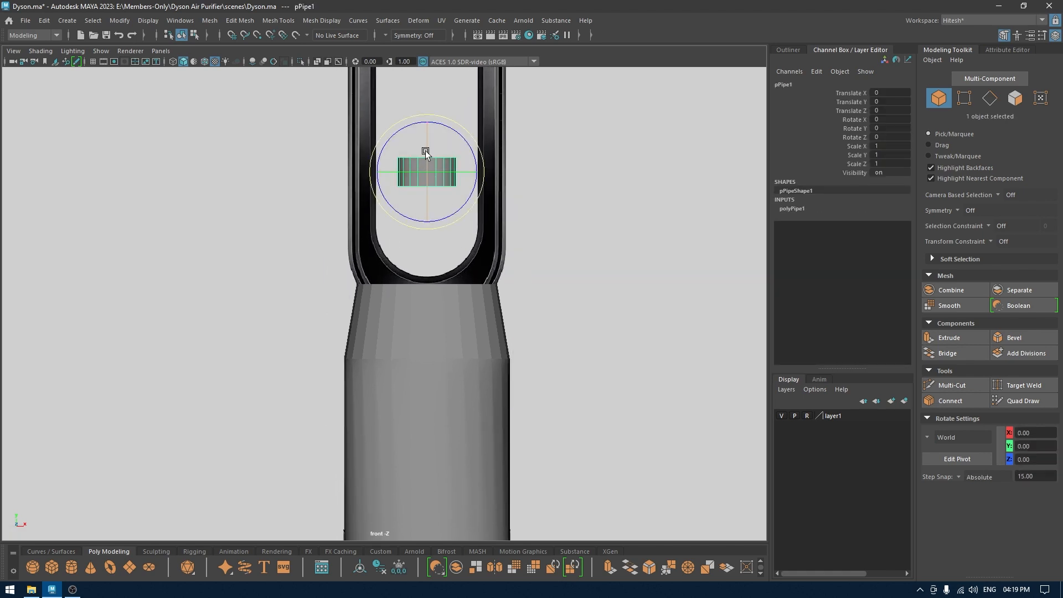
pyautogui.moveTo(427, 222)
pyautogui.mouseDown()
pyautogui.moveTo(420, 201)
pyautogui.moveTo(426, 219)
pyautogui.mouseUp()
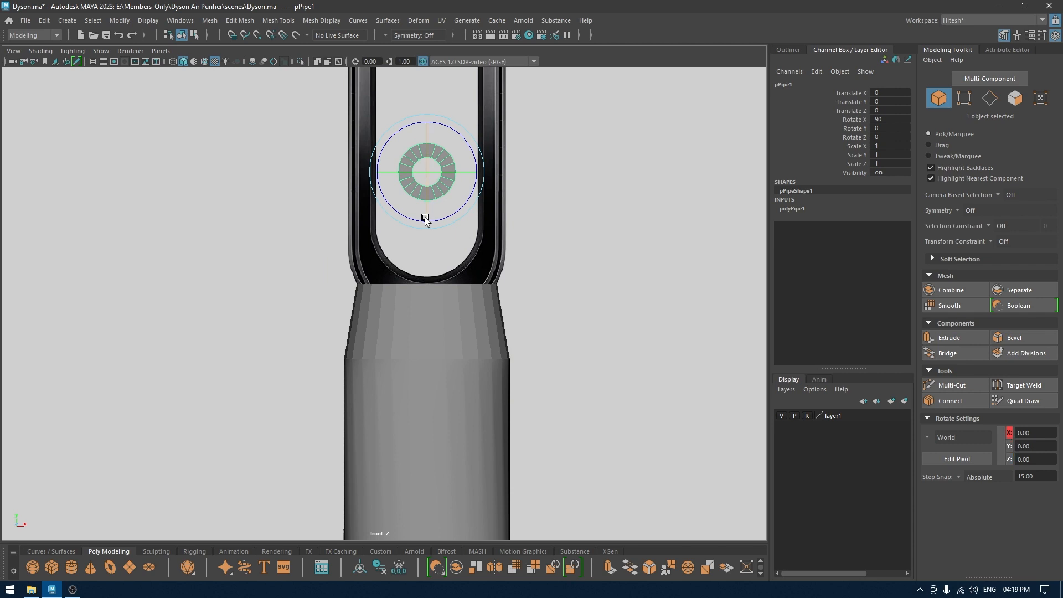
# Set the pipe's radius to about 2.73 and move it to about -2.61 on Y, onto the loop's lower curve
pyautogui.press('t')
pyautogui.moveTo(639, 161); pyautogui.dragTo(735, 178)
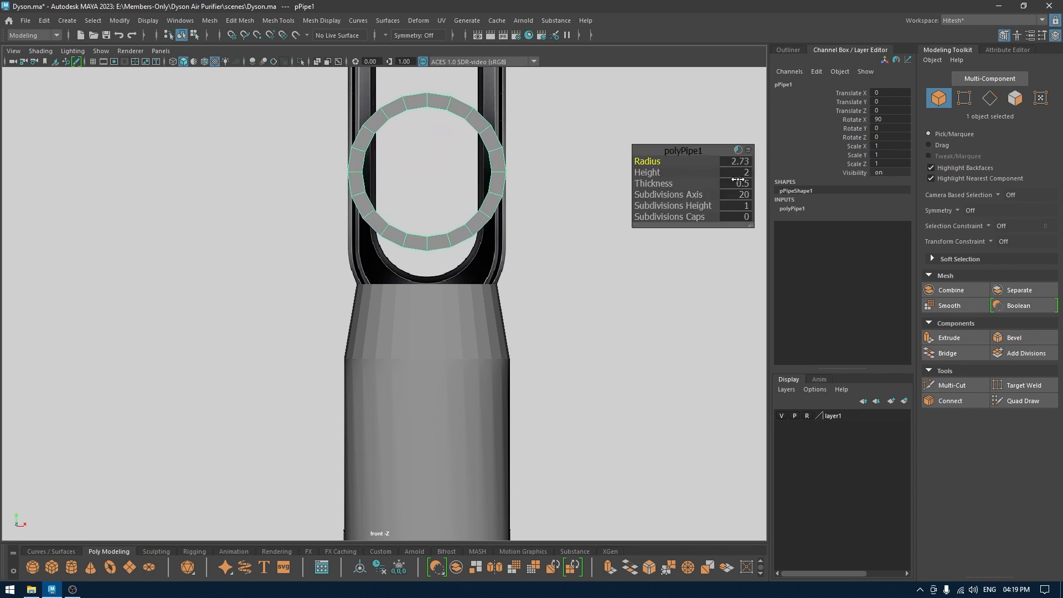
pyautogui.press('w')
pyautogui.press('4')
pyautogui.scroll(1, 499, 203)
pyautogui.keyDown('alt'); pyautogui.moveTo(493, 202); pyautogui.dragTo(490, 250, button='middle'); pyautogui.keyUp('alt')
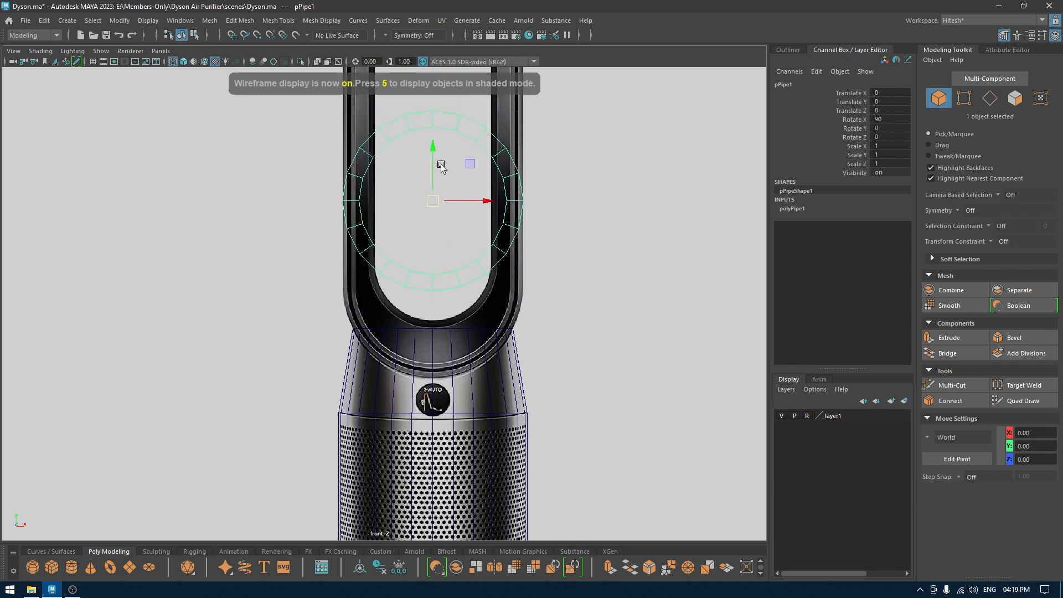
pyautogui.moveTo(431, 151); pyautogui.dragTo(430, 235)
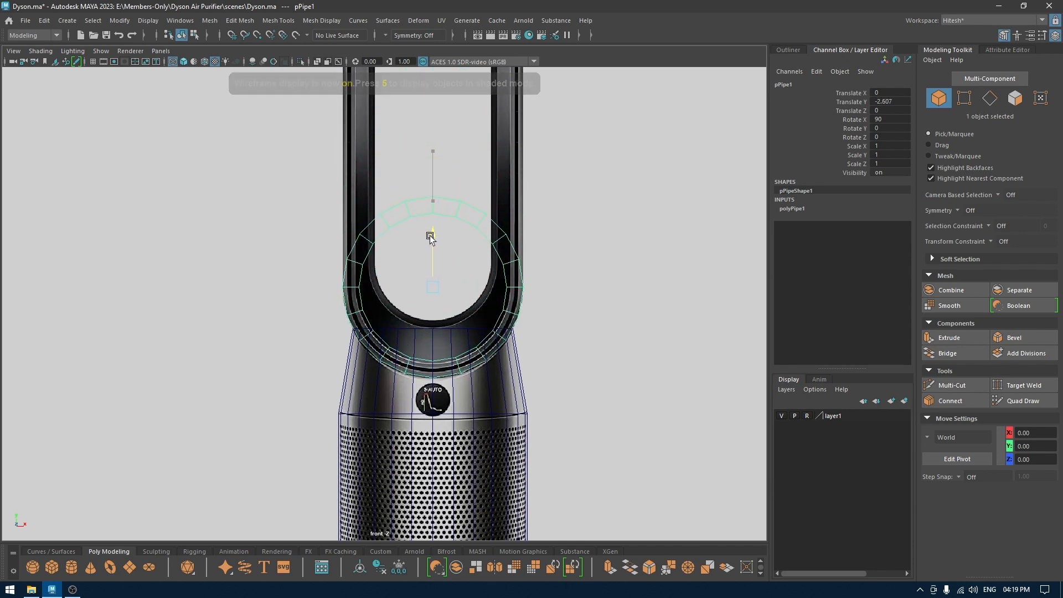
# Set the pipe's axis subdivisions to 28
pyautogui.scroll(3, 430, 236)
pyautogui.keyDown('alt'); pyautogui.moveTo(463, 331); pyautogui.dragTo(447, 372, button='middle'); pyautogui.keyUp('alt')
pyautogui.scroll(1, 446, 373)
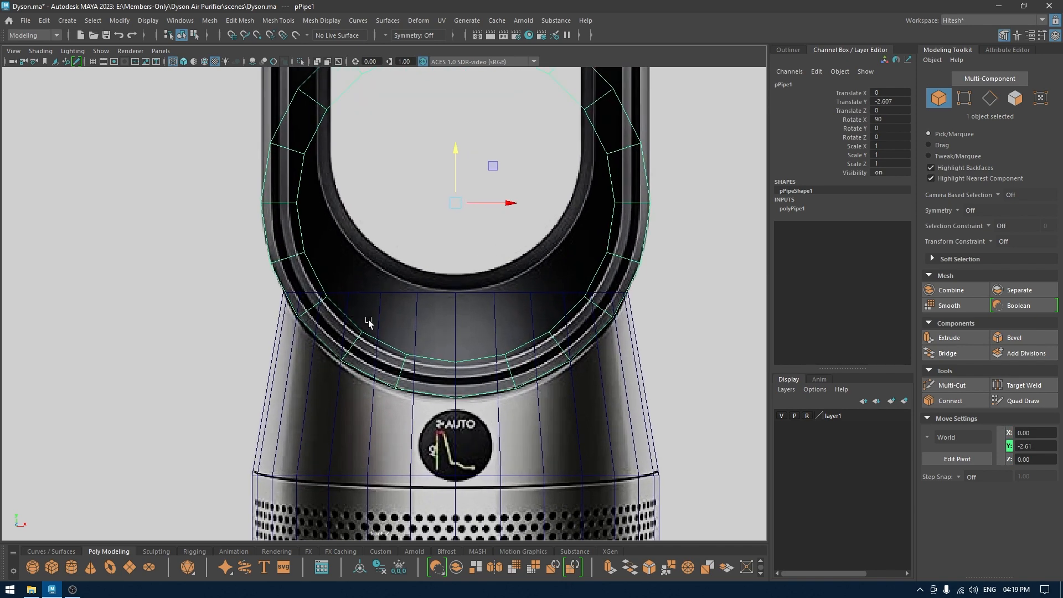
pyautogui.keyDown('alt'); pyautogui.moveTo(348, 278); pyautogui.dragTo(330, 301, button='middle'); pyautogui.keyUp('alt')
pyautogui.press('t')
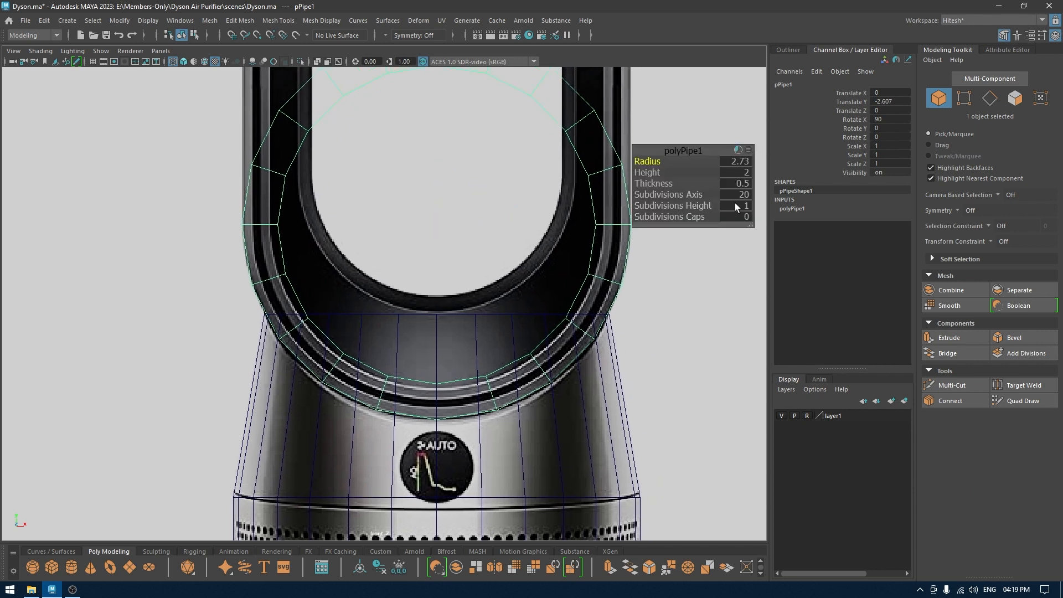
pyautogui.click(740, 195)
pyautogui.write('28')
pyautogui.press('Return')
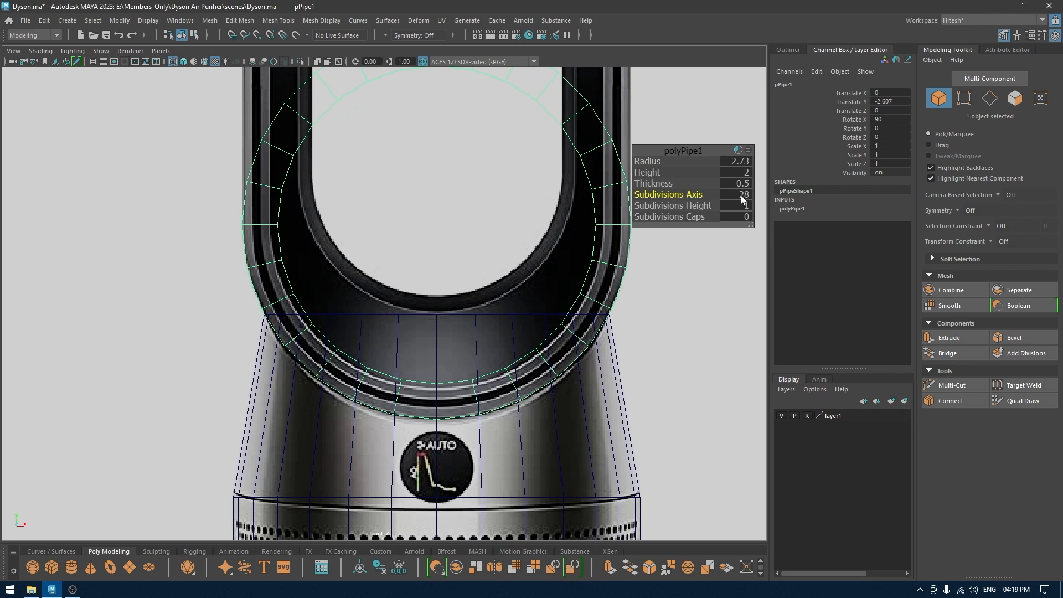
pyautogui.press('w')
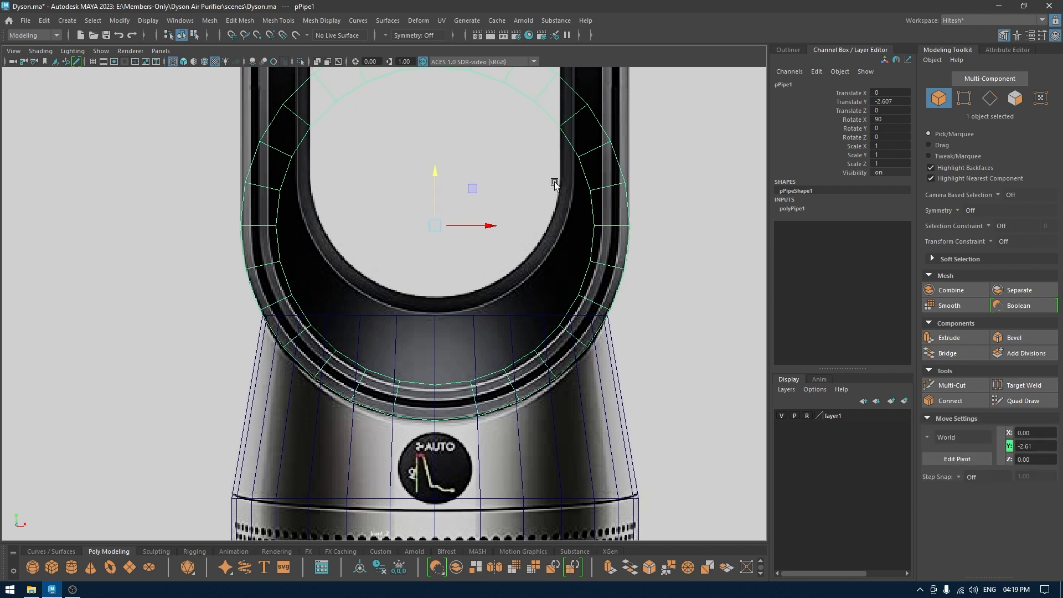
# Set the pipe's radius to about 2.73 and its thickness to about 0.16, matching the loop's outer rim
pyautogui.keyDown('alt'); pyautogui.moveTo(553, 181); pyautogui.dragTo(496, 246, button='middle'); pyautogui.keyUp('alt')
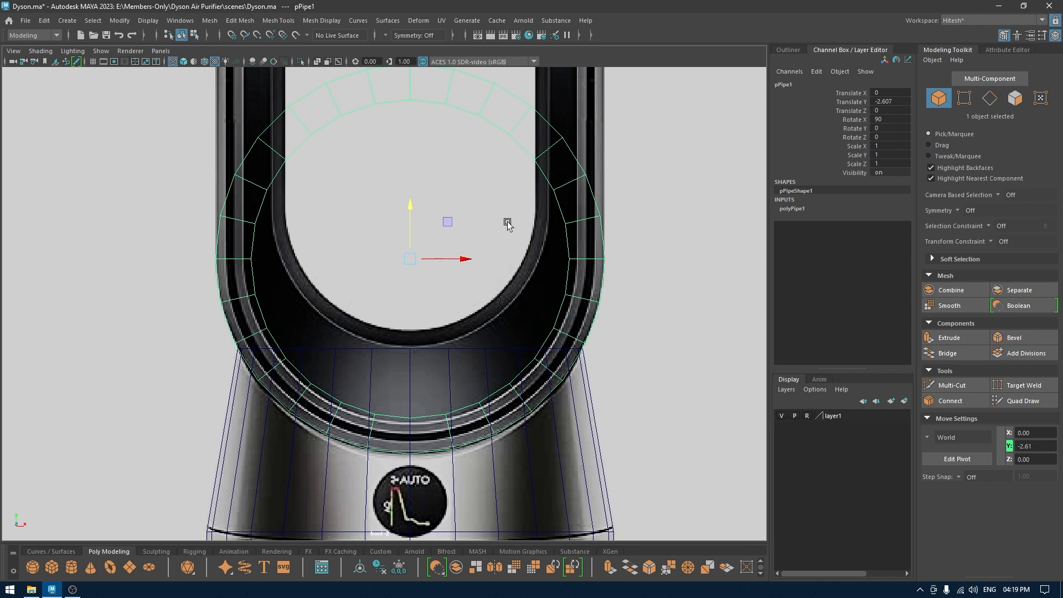
pyautogui.press('t')
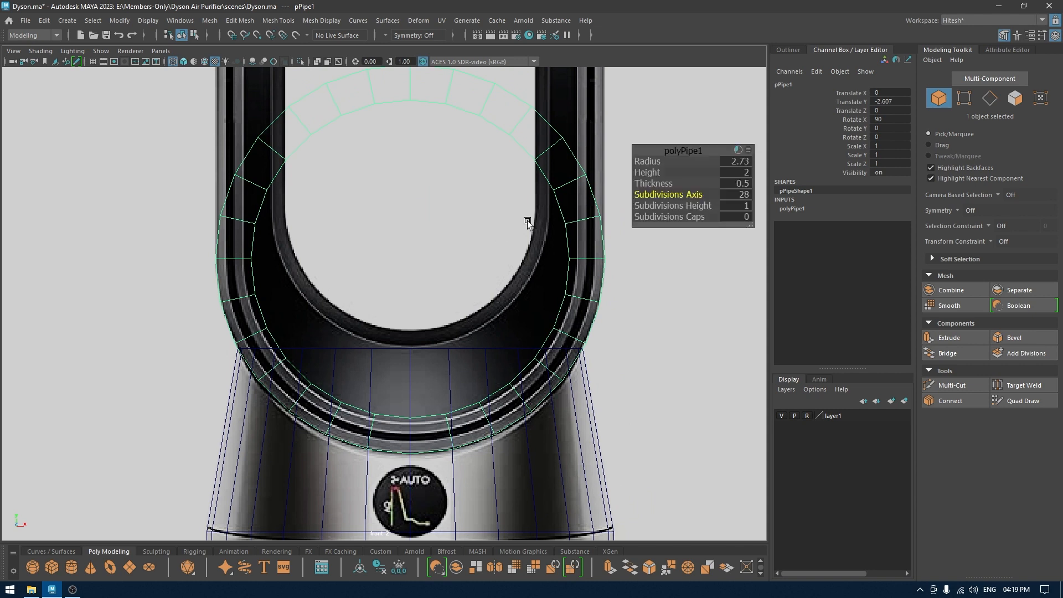
pyautogui.click(650, 162)
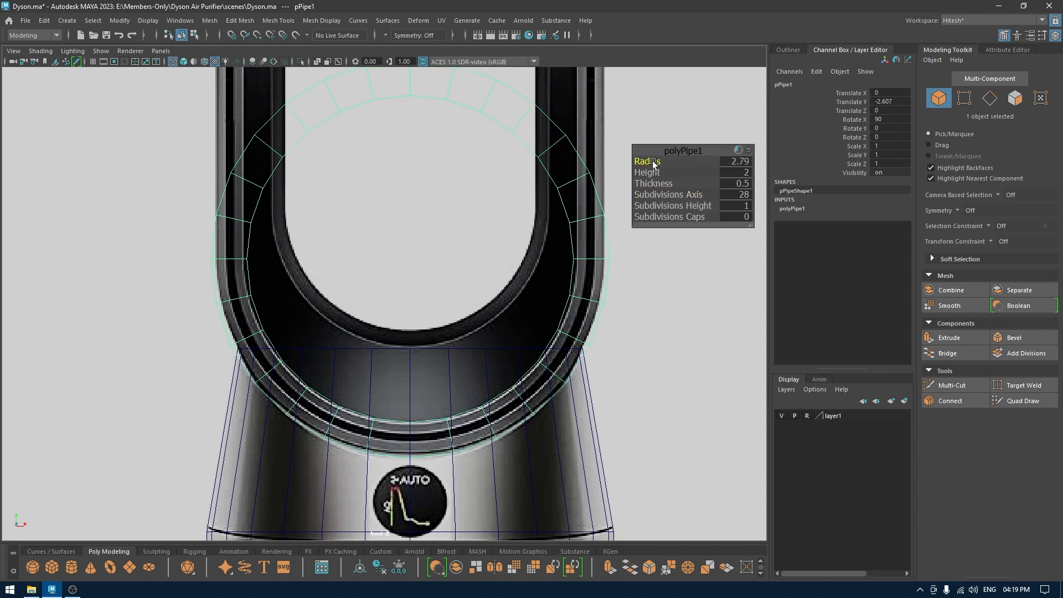
pyautogui.moveTo(654, 172); pyautogui.dragTo(636, 187)
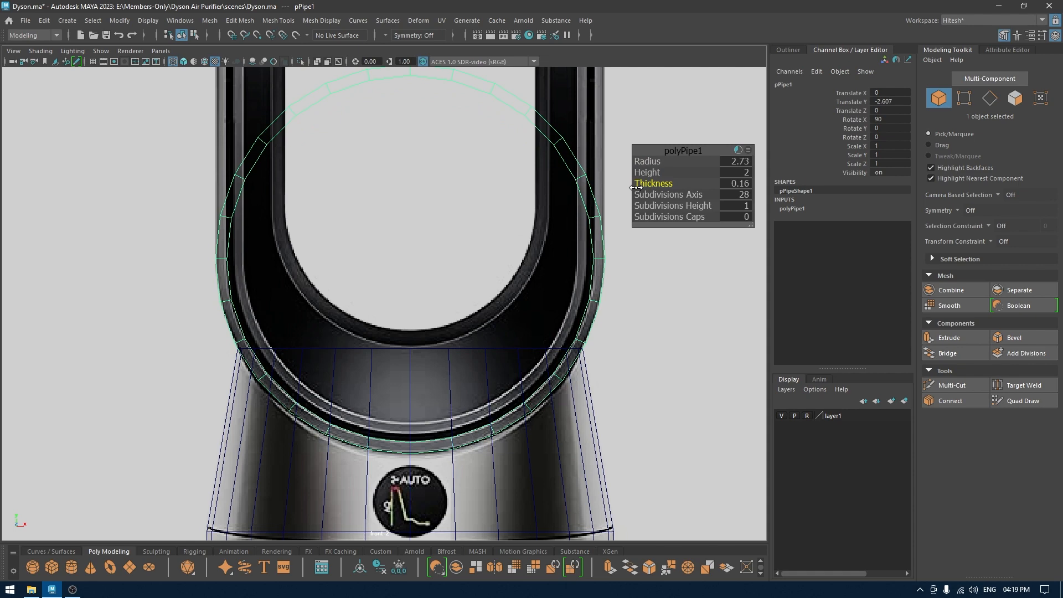
pyautogui.scroll(-1, 531, 324)
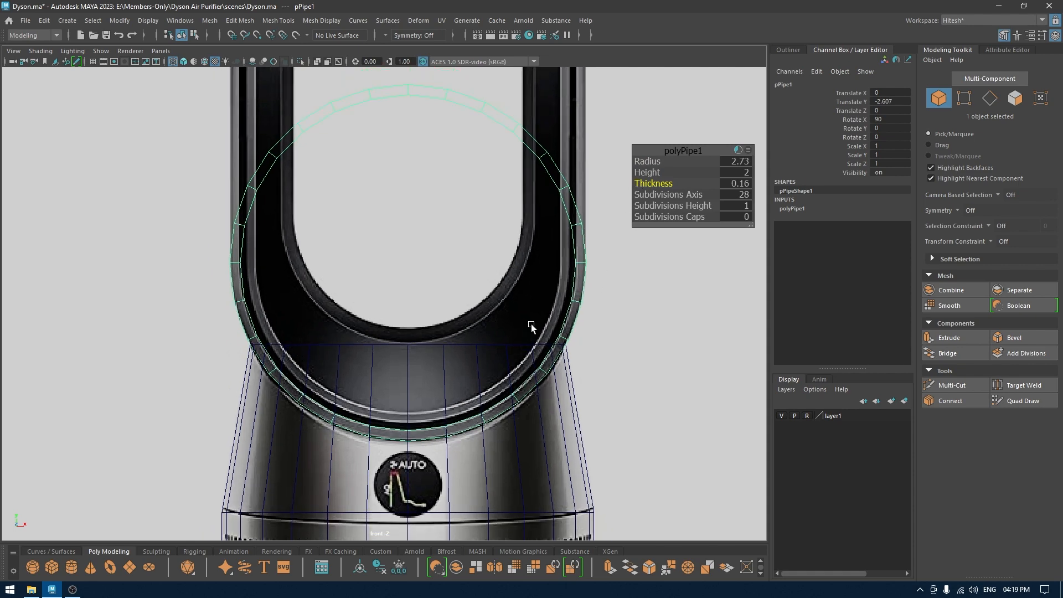
# Bevel the edges at the pipe's leftmost and rightmost points with a fraction of 0.06
pyautogui.press('w')
pyautogui.scroll(2, 432, 332)
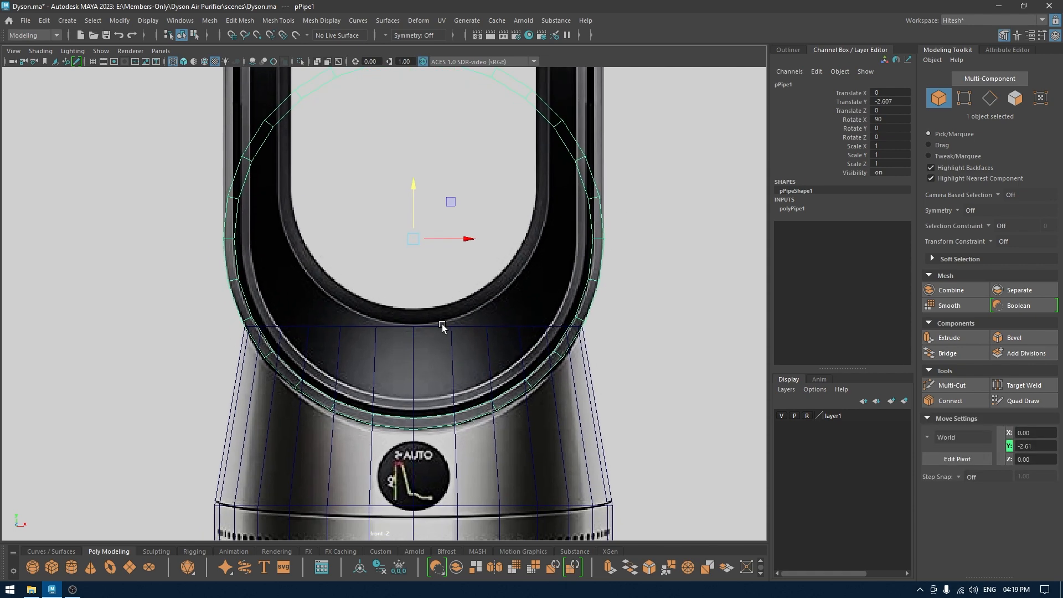
pyautogui.scroll(-1, 472, 326)
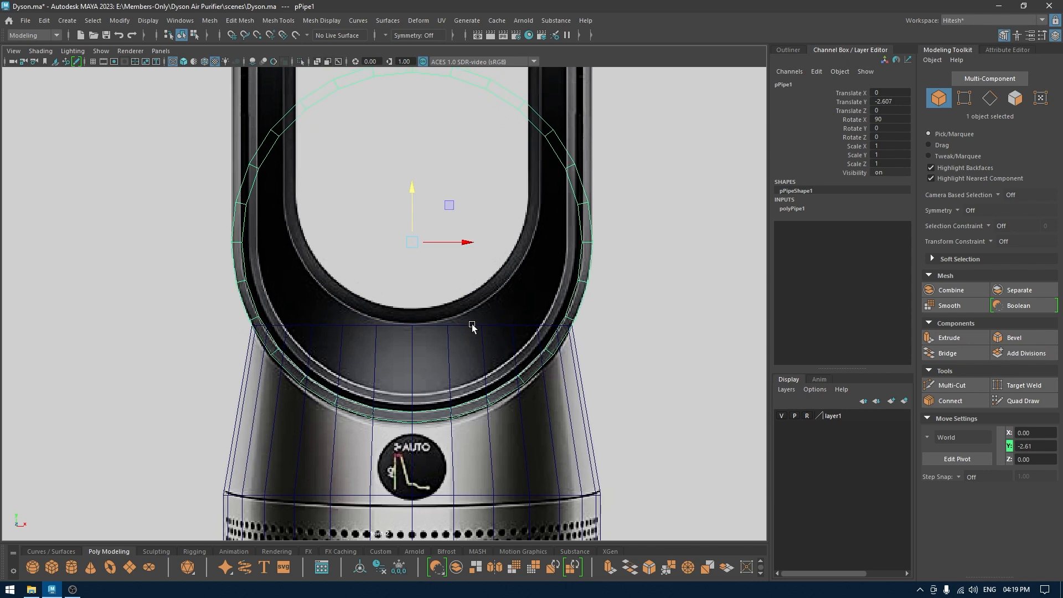
pyautogui.scroll(-1, 472, 304)
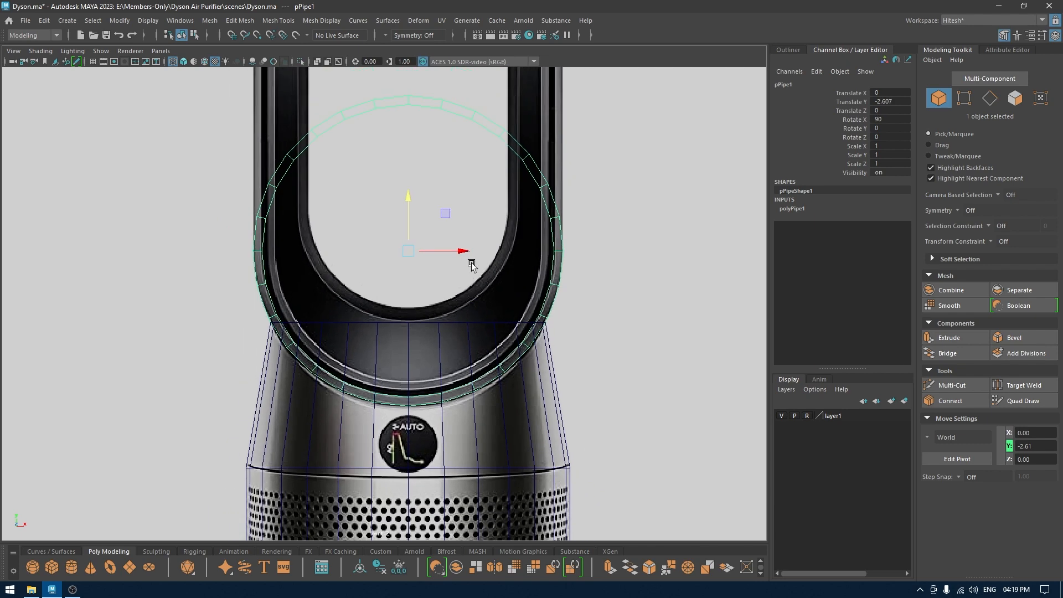
pyautogui.moveTo(471, 265); pyautogui.dragTo(470, 238, button='right')
pyautogui.doubleClick(557, 252)
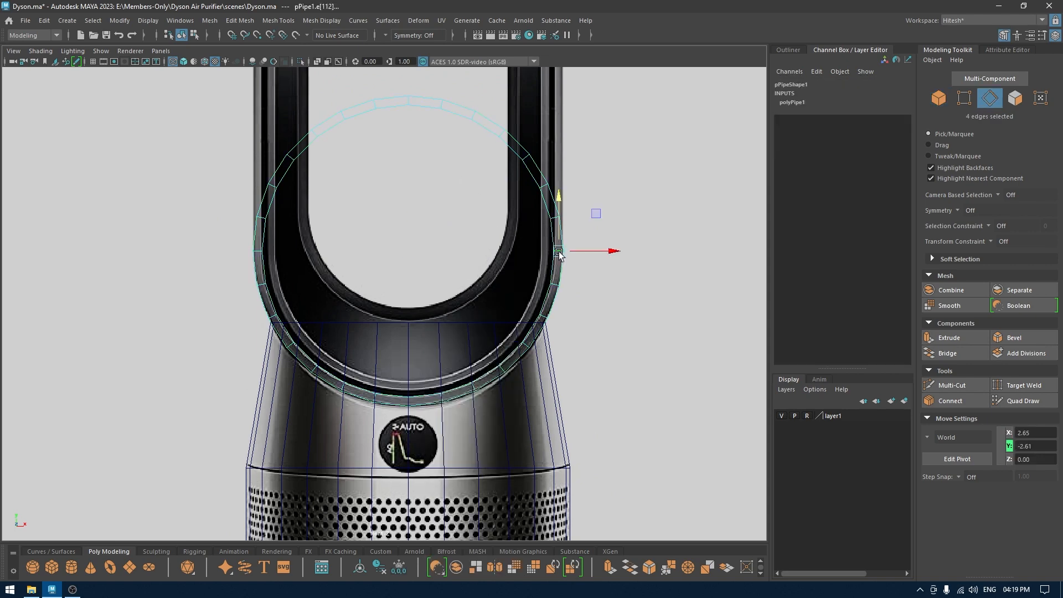
pyautogui.keyDown('shift'); pyautogui.doubleClick(258, 253); pyautogui.keyUp('shift')
pyautogui.press('space')
pyautogui.moveTo(258, 253)
pyautogui.mouseDown()
pyautogui.moveTo(338, 266)
pyautogui.moveTo(268, 263)
pyautogui.mouseUp()
pyautogui.keyDown('alt'); pyautogui.moveTo(268, 263); pyautogui.dragTo(450, 324, button='right'); pyautogui.keyUp('alt')
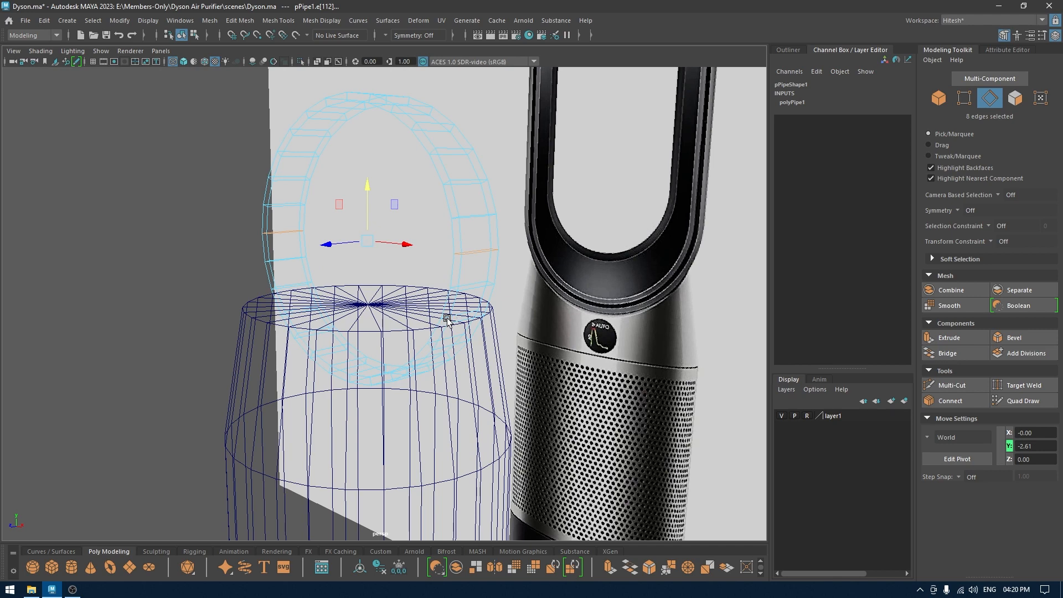
pyautogui.hotkey('ctrl', 'b')
pyautogui.moveTo(648, 164); pyautogui.dragTo(615, 206)
# Move the vertices of the pipe's upper half to about 12.94 on Y, matching the loop's top arc, and save the scene
pyautogui.press('w')
pyautogui.press('space')
pyautogui.moveTo(644, 215); pyautogui.dragTo(591, 213, button='right')
pyautogui.keyDown('alt'); pyautogui.moveTo(590, 212); pyautogui.dragTo(612, 278, button='middle'); pyautogui.keyUp('alt')
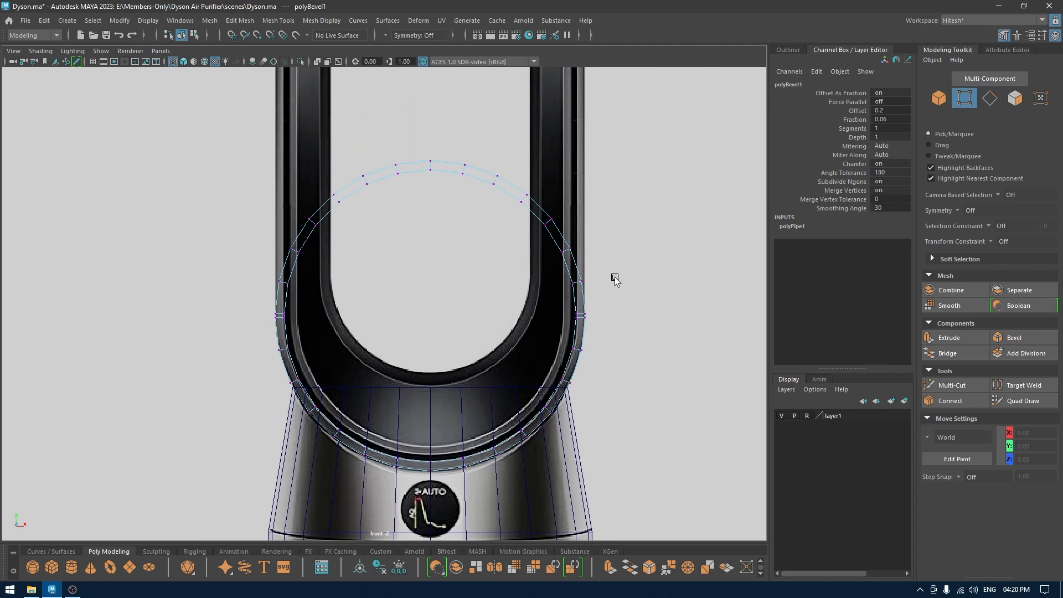
pyautogui.moveTo(664, 131); pyautogui.dragTo(179, 317)
pyautogui.scroll(-5, 423, 350)
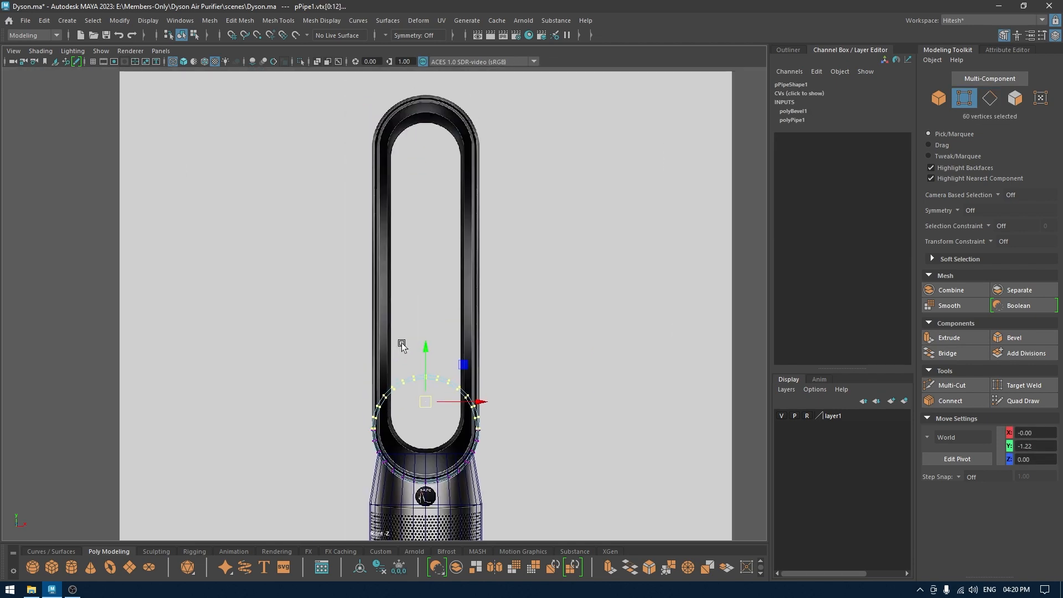
pyautogui.moveTo(421, 344); pyautogui.dragTo(414, 64)
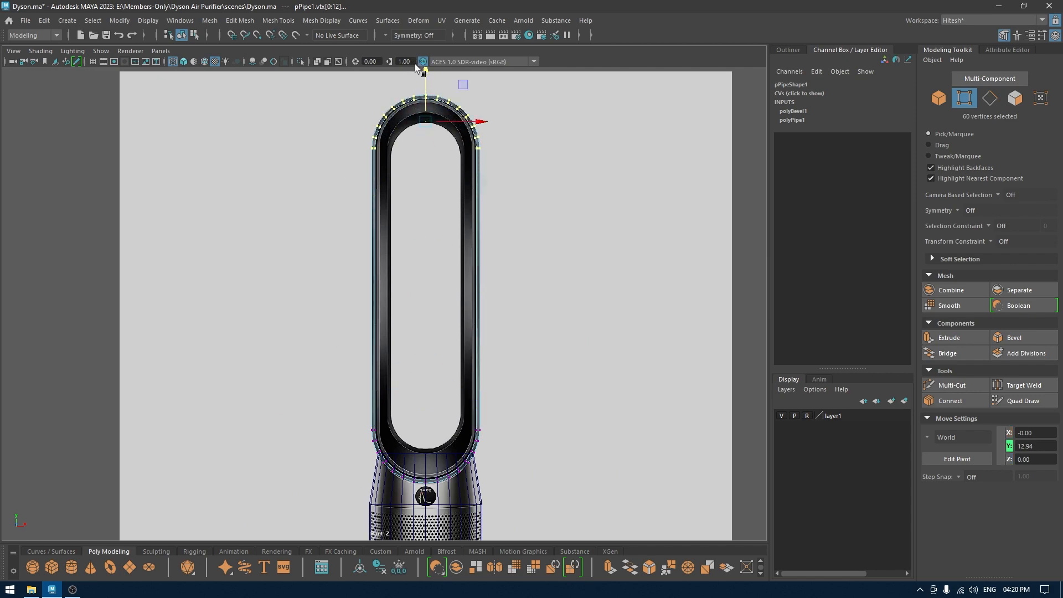
pyautogui.press('space')
pyautogui.moveTo(422, 133); pyautogui.dragTo(424, 108)
pyautogui.keyDown('alt'); pyautogui.moveTo(442, 170); pyautogui.dragTo(458, 171); pyautogui.keyUp('alt')
pyautogui.hotkey('ctrl', 's')
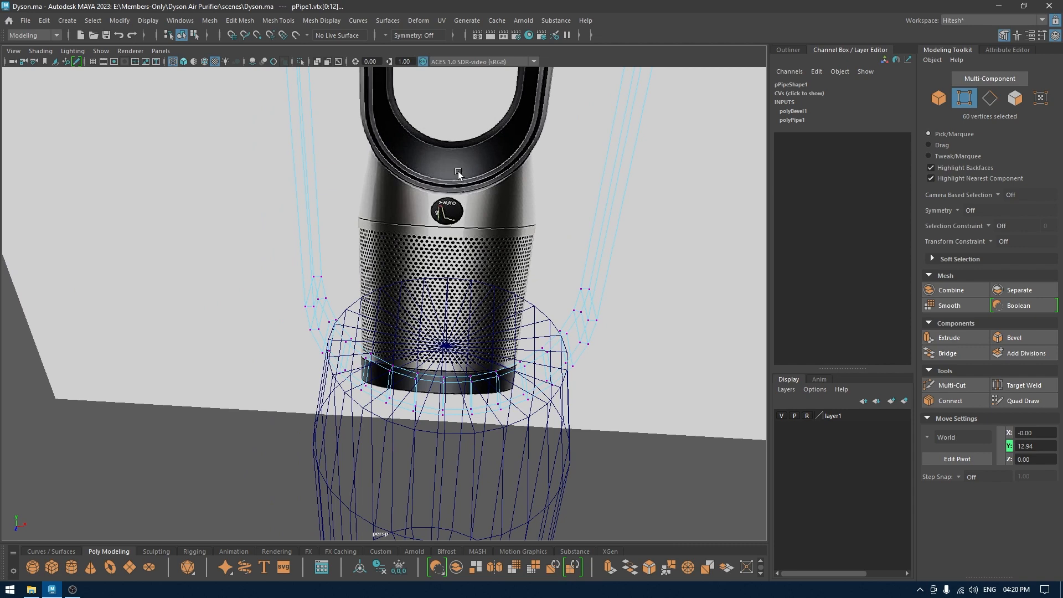
# Switch to shaded display, duplicate the stretched pipe in object mode and hide the original
pyautogui.press('6')
pyautogui.moveTo(469, 210); pyautogui.dragTo(523, 193, button='right')
pyautogui.keyDown('alt'); pyautogui.moveTo(523, 194); pyautogui.dragTo(490, 205); pyautogui.keyUp('alt')
pyautogui.click(795, 51)
pyautogui.keyDown('alt'); pyautogui.moveTo(482, 246); pyautogui.dragTo(535, 274); pyautogui.keyUp('alt')
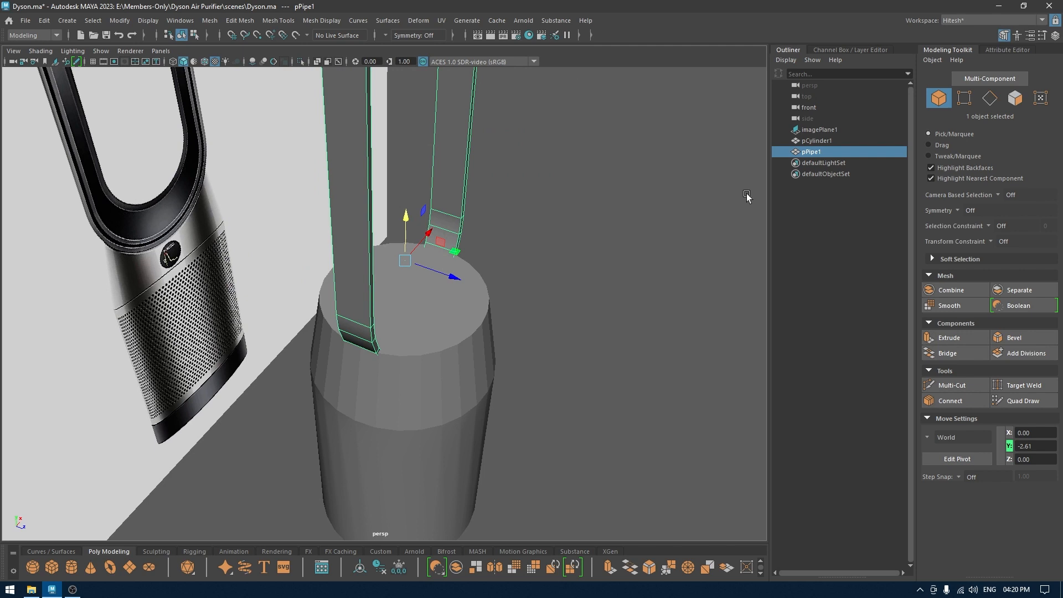
pyautogui.hotkey('ctrl', 'd')
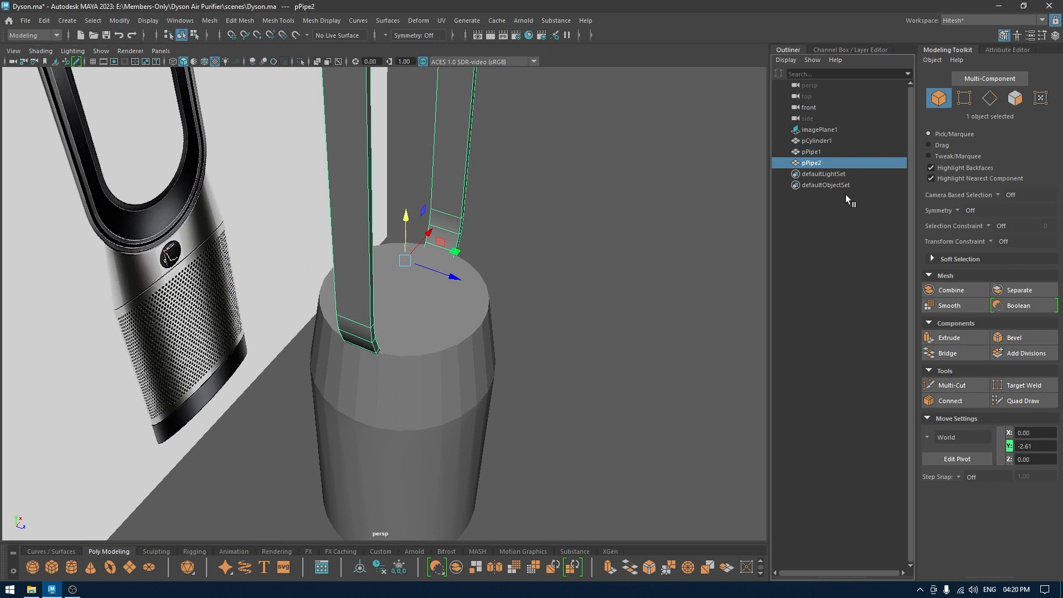
pyautogui.click(818, 153)
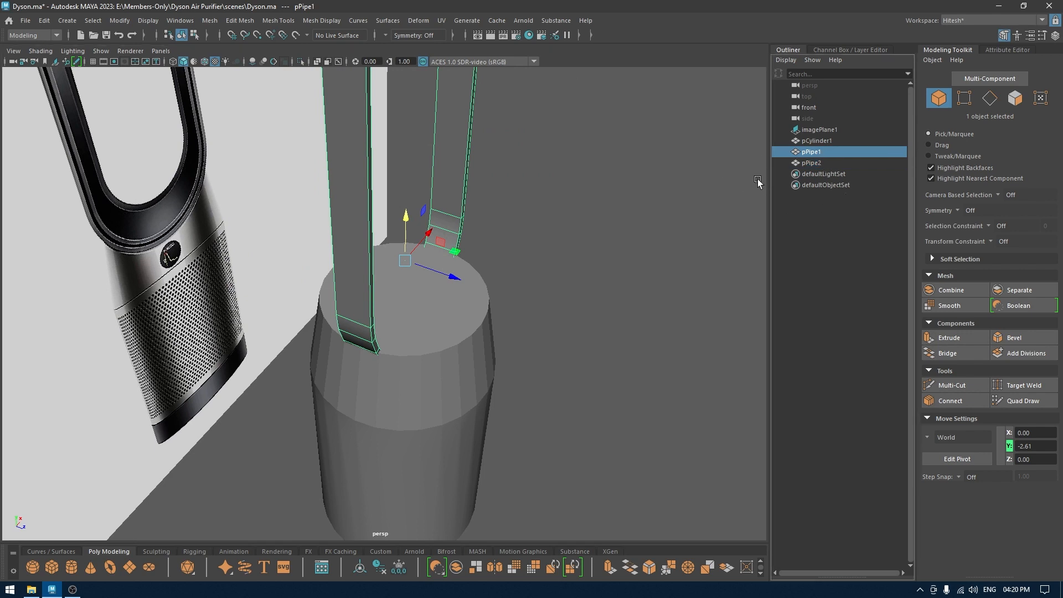
pyautogui.keyDown('alt'); pyautogui.moveTo(499, 230); pyautogui.dragTo(474, 270); pyautogui.keyUp('alt')
# Scale the duplicated pipe along its depth so it extends well past the cylinder at front and back
pyautogui.click(819, 163)
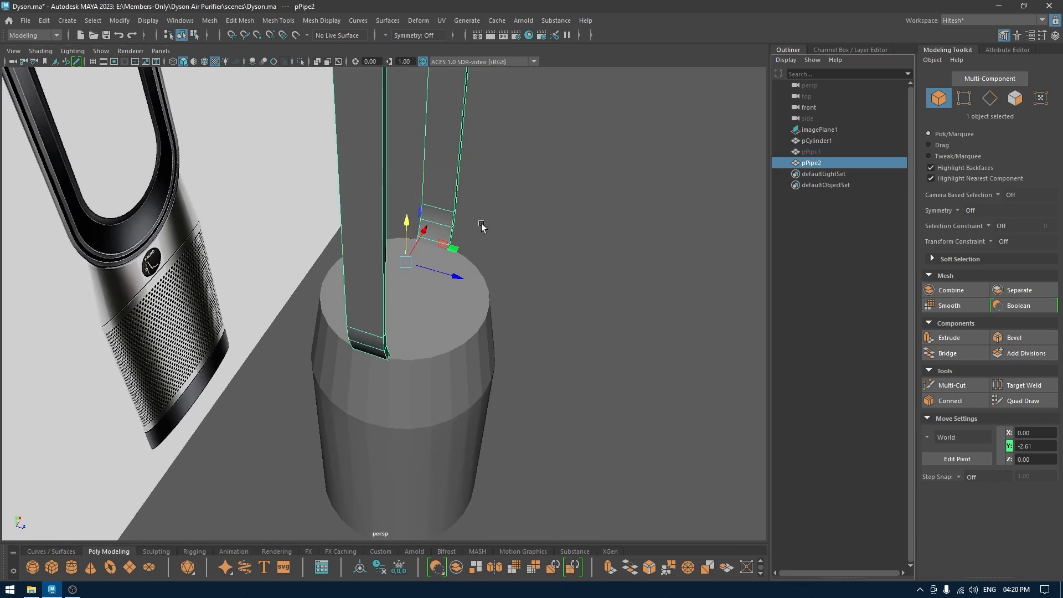
pyautogui.press('r')
pyautogui.moveTo(455, 276); pyautogui.dragTo(707, 348)
pyautogui.press('w')
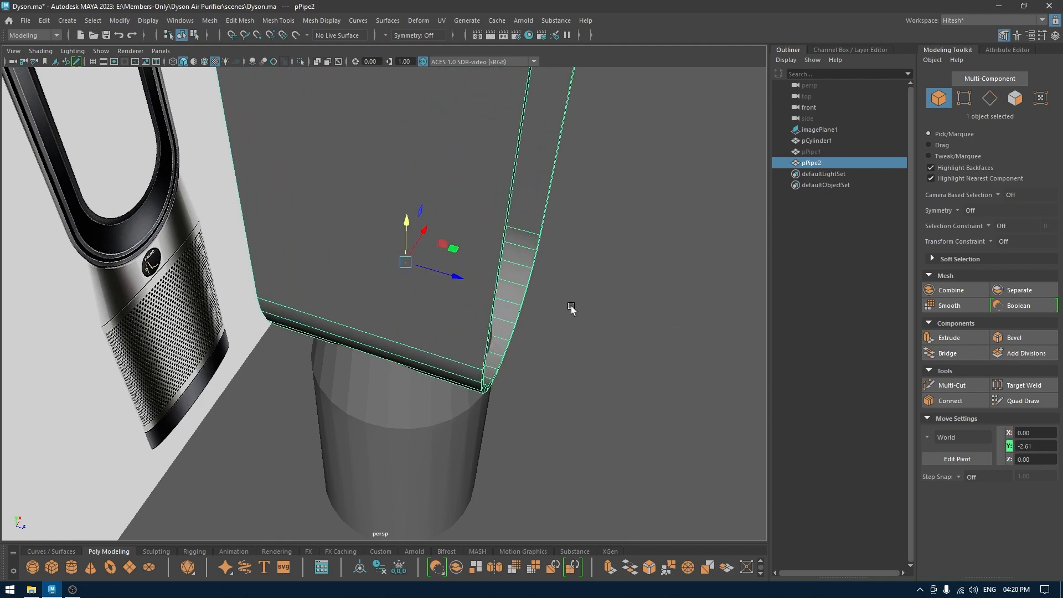
# Subtract the deepened pipe from the cylinder with the Boolean Difference (A - B)
pyautogui.keyDown('alt'); pyautogui.moveTo(545, 297); pyautogui.dragTo(379, 220); pyautogui.keyUp('alt')
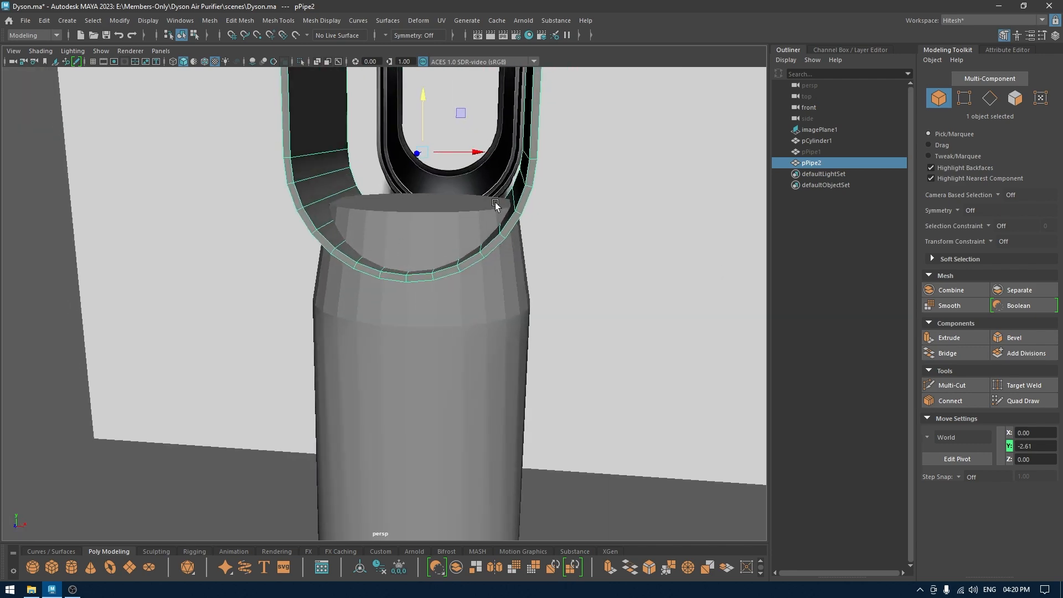
pyautogui.keyDown('alt'); pyautogui.moveTo(495, 203); pyautogui.dragTo(523, 191); pyautogui.keyUp('alt')
pyautogui.keyDown('alt'); pyautogui.moveTo(439, 250); pyautogui.dragTo(367, 301); pyautogui.keyUp('alt')
pyautogui.click(400, 277)
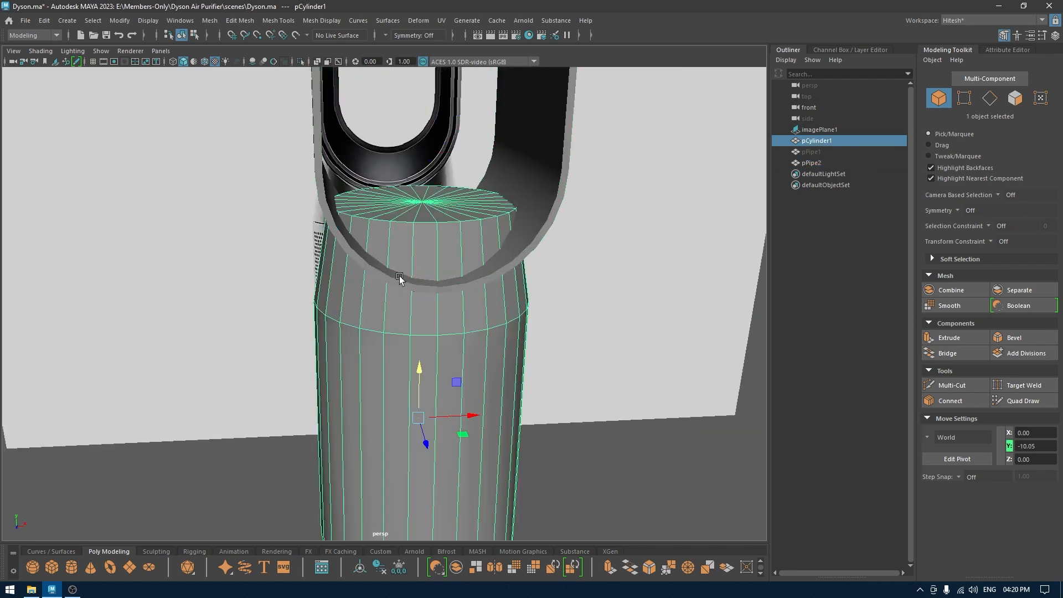
pyautogui.keyDown('shift'); pyautogui.click(539, 223); pyautogui.keyUp('shift')
pyautogui.keyDown('alt'); pyautogui.moveTo(539, 224); pyautogui.dragTo(206, 67); pyautogui.keyUp('alt')
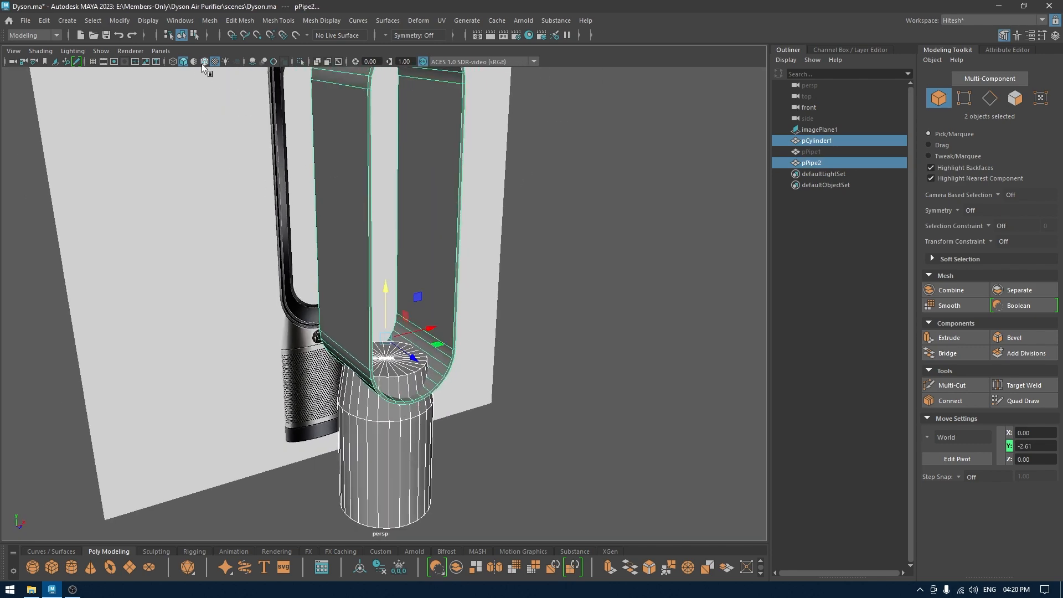
pyautogui.click(210, 22)
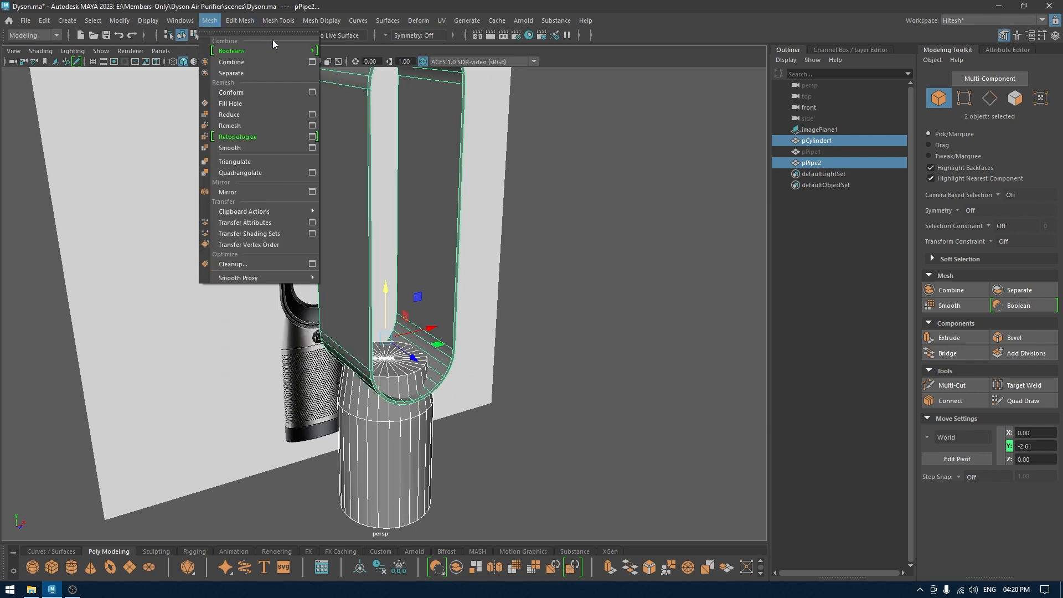
pyautogui.moveTo(290, 50)
pyautogui.click(360, 42)
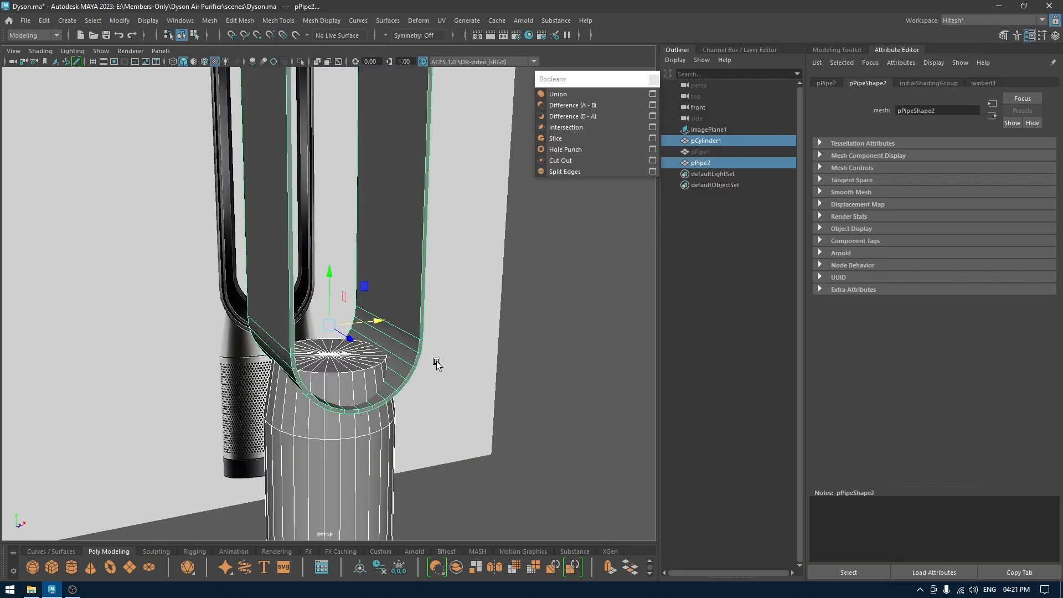
pyautogui.click(568, 117)
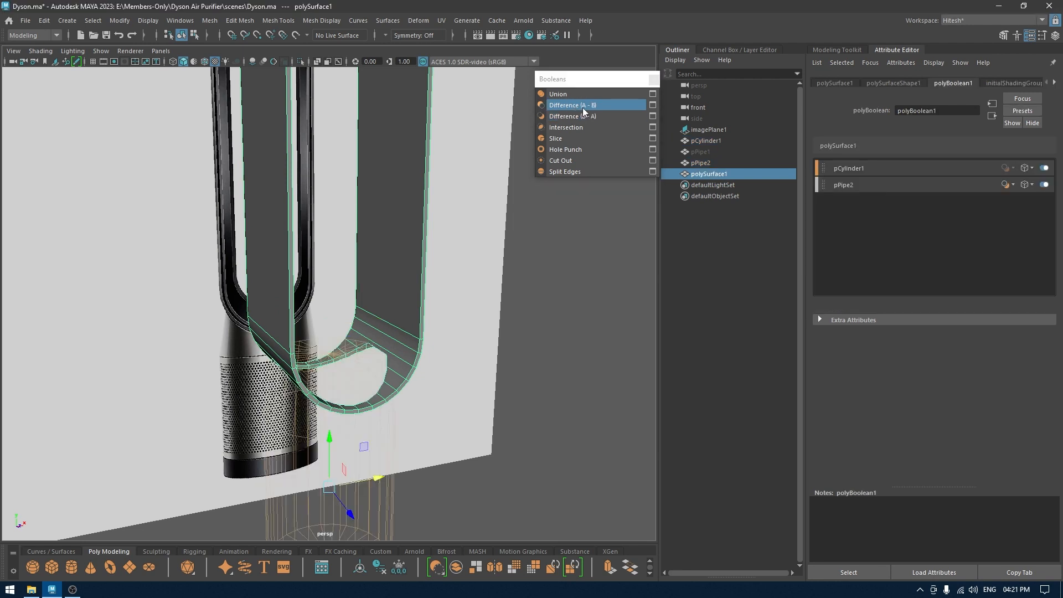
pyautogui.click(576, 105)
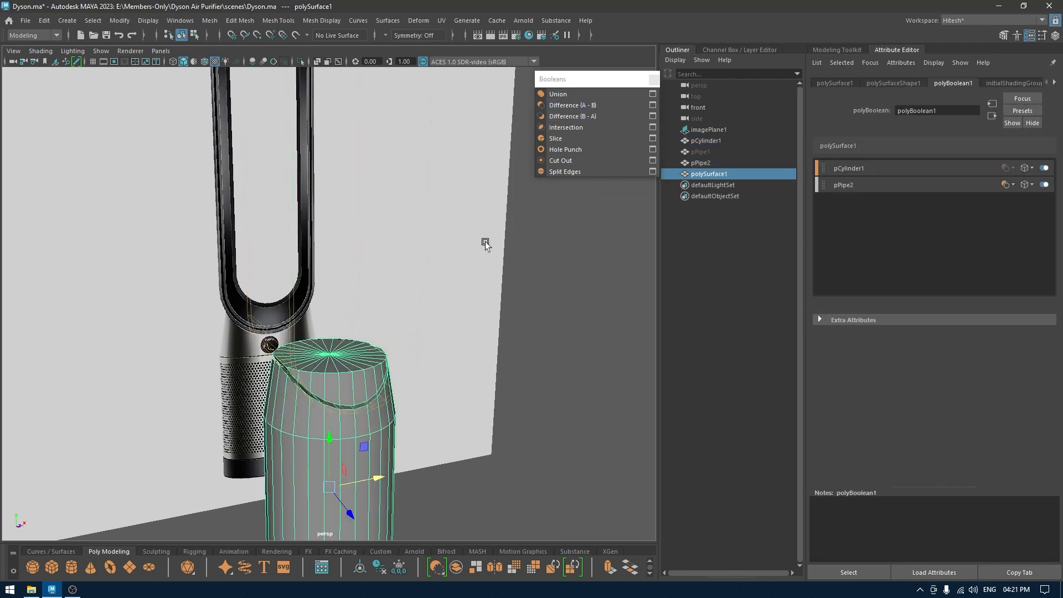
# Delete the construction history of the cut body
pyautogui.click(44, 21)
pyautogui.moveTo(120, 159)
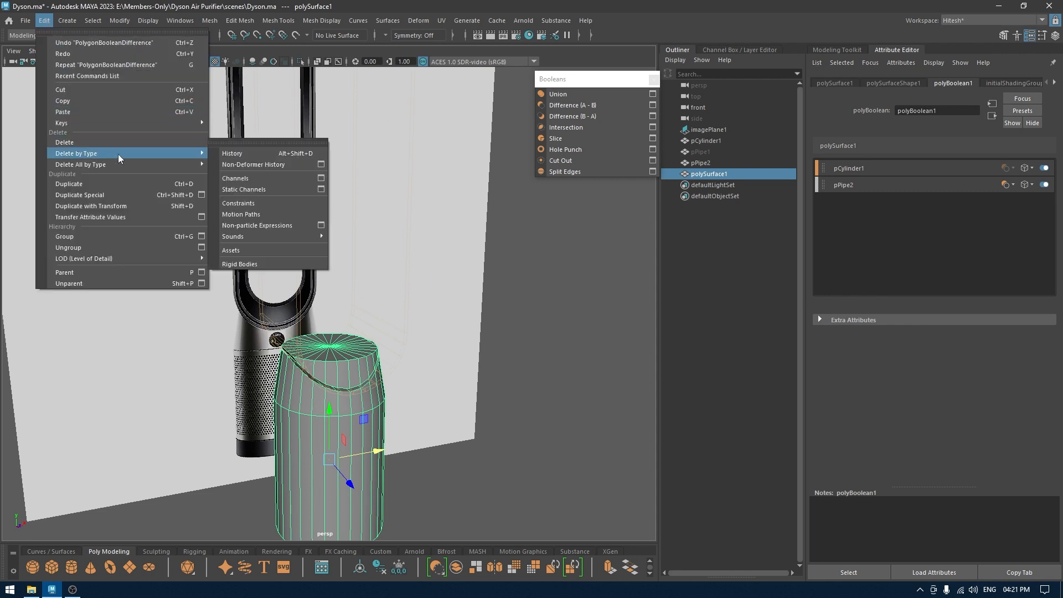
pyautogui.click(288, 155)
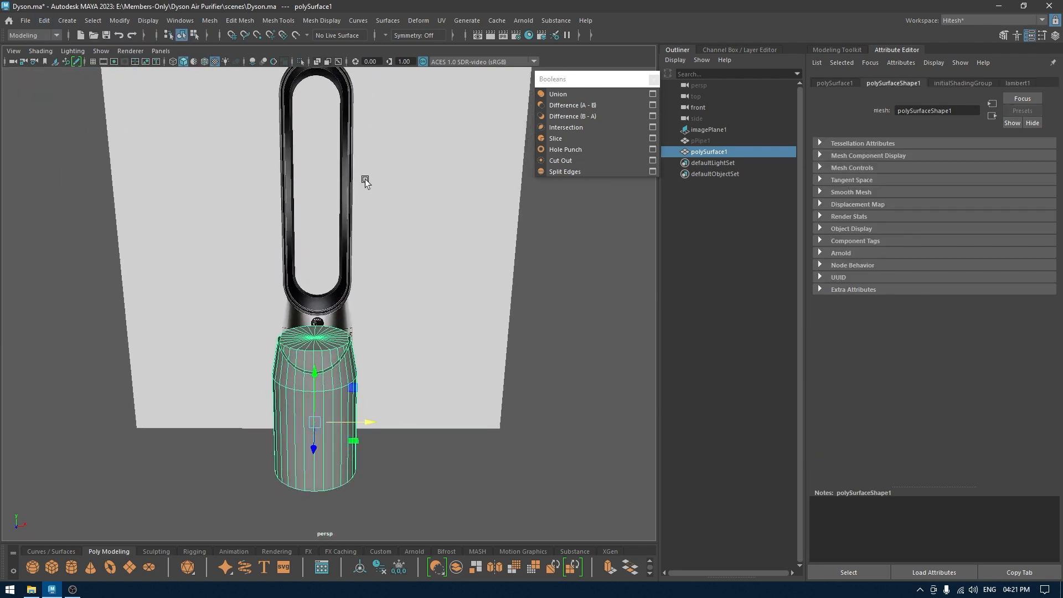
# Select the body's faces above the curved cut in the front view and delete them
pyautogui.press('space')
pyautogui.moveTo(367, 175); pyautogui.dragTo(364, 211)
pyautogui.scroll(6, 423, 234)
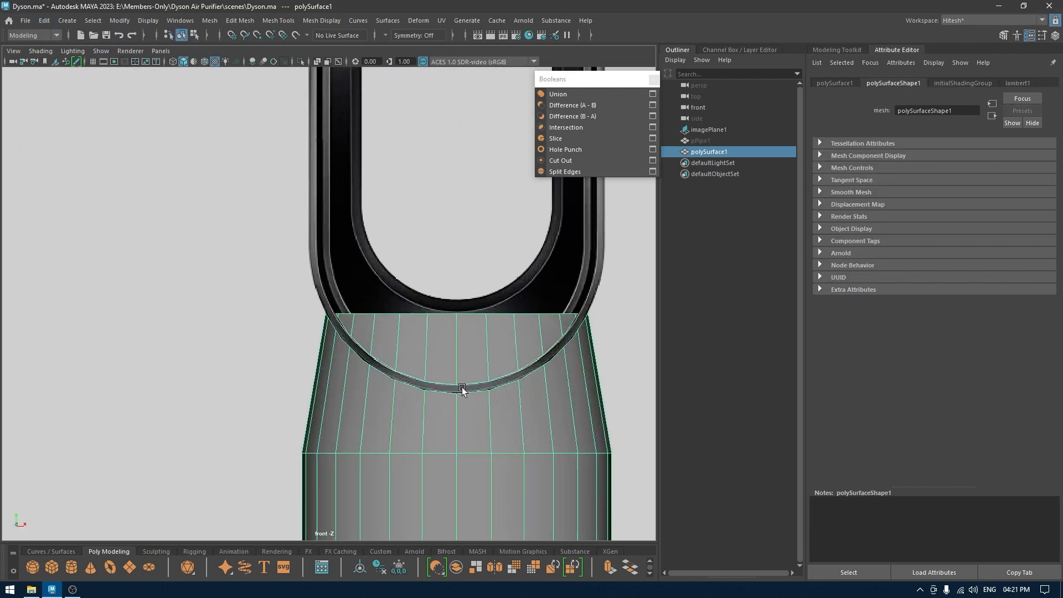
pyautogui.moveTo(336, 183); pyautogui.dragTo(337, 215, button='right')
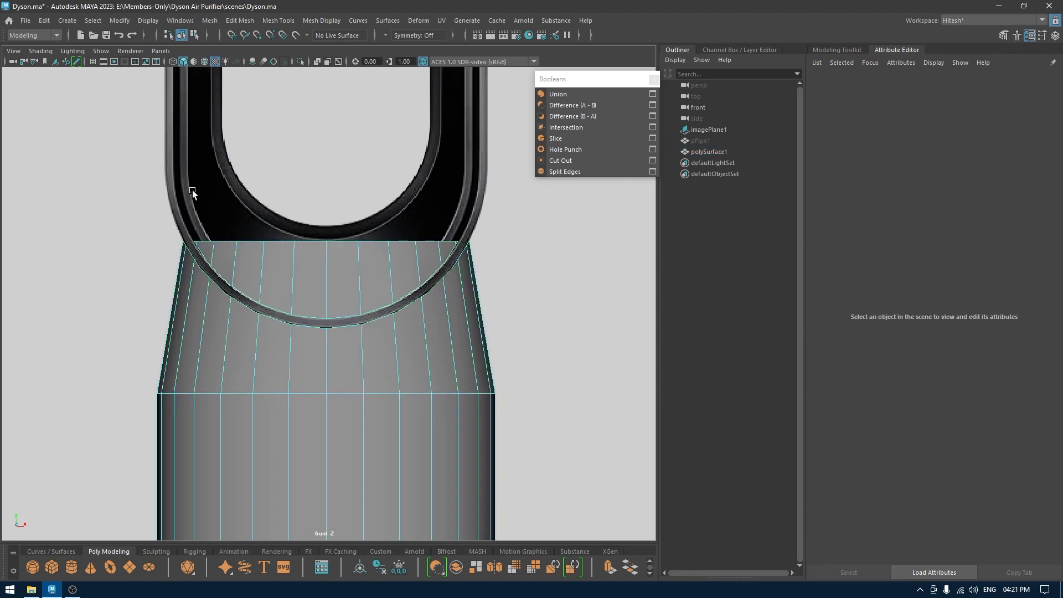
pyautogui.moveTo(441, 253); pyautogui.dragTo(462, 258)
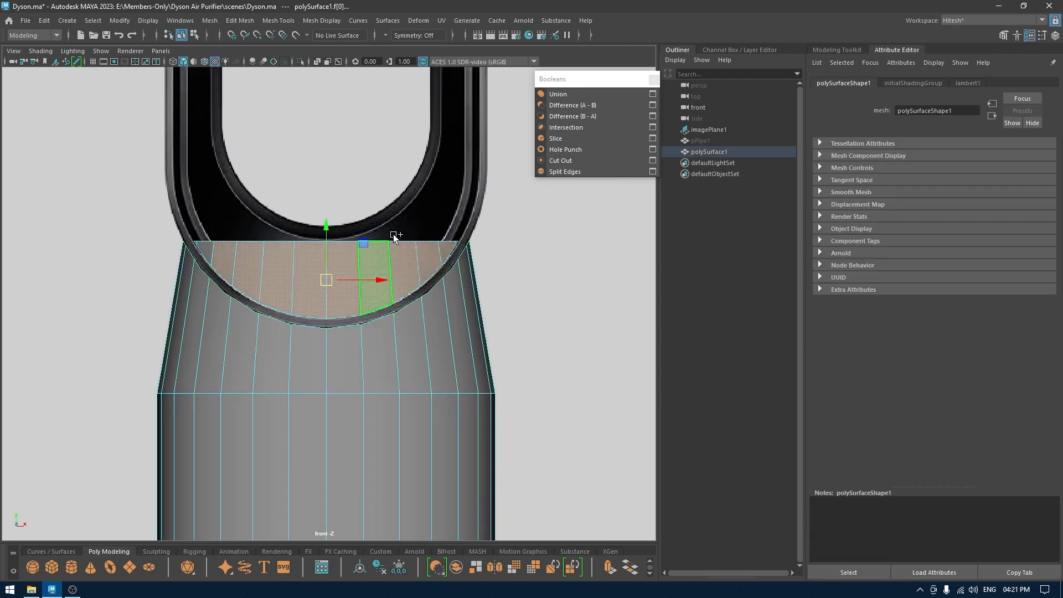
pyautogui.keyDown('shift'); pyautogui.moveTo(194, 245); pyautogui.dragTo(194, 246); pyautogui.keyUp('shift')
pyautogui.press('space')
pyautogui.moveTo(342, 237); pyautogui.dragTo(342, 172)
pyautogui.keyDown('alt'); pyautogui.moveTo(336, 258); pyautogui.dragTo(434, 268); pyautogui.keyUp('alt')
pyautogui.press('Delete')
# Delete the leftover strip of faces floating above the curved cut, return to object mode and close the floating Booleans menu
pyautogui.scroll(-3, 369, 279)
pyautogui.scroll(8, 384, 266)
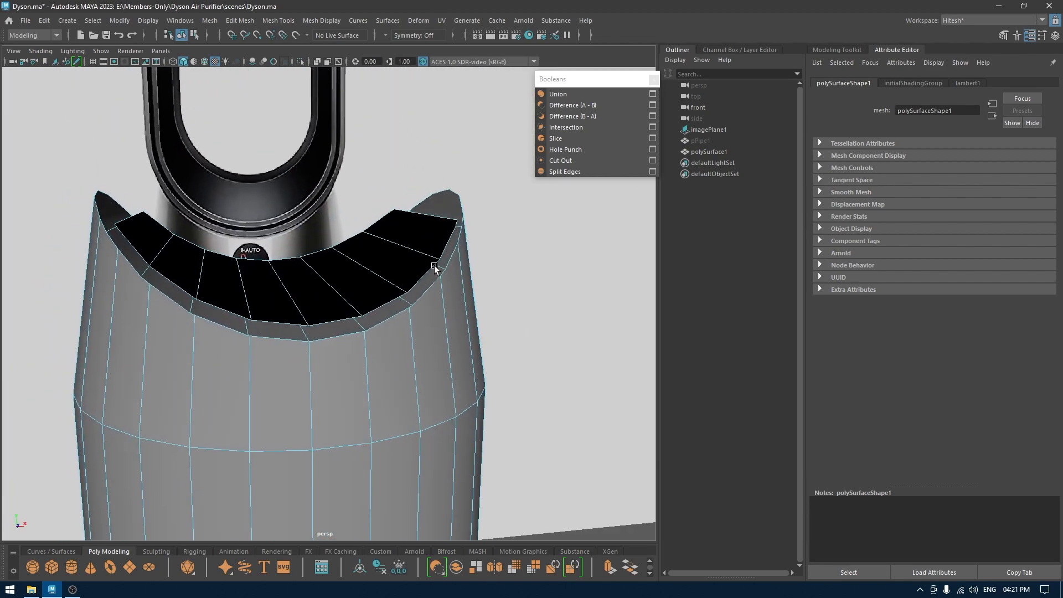
pyautogui.click(427, 228)
pyautogui.keyDown('alt'); pyautogui.moveTo(427, 227); pyautogui.dragTo(305, 271); pyautogui.keyUp('alt')
pyautogui.keyDown('shift'); pyautogui.doubleClick(127, 252); pyautogui.keyUp('shift')
pyautogui.press('Delete')
pyautogui.moveTo(349, 275); pyautogui.dragTo(454, 185, button='right')
pyautogui.keyDown('alt'); pyautogui.moveTo(454, 185); pyautogui.dragTo(637, 127); pyautogui.keyUp('alt')
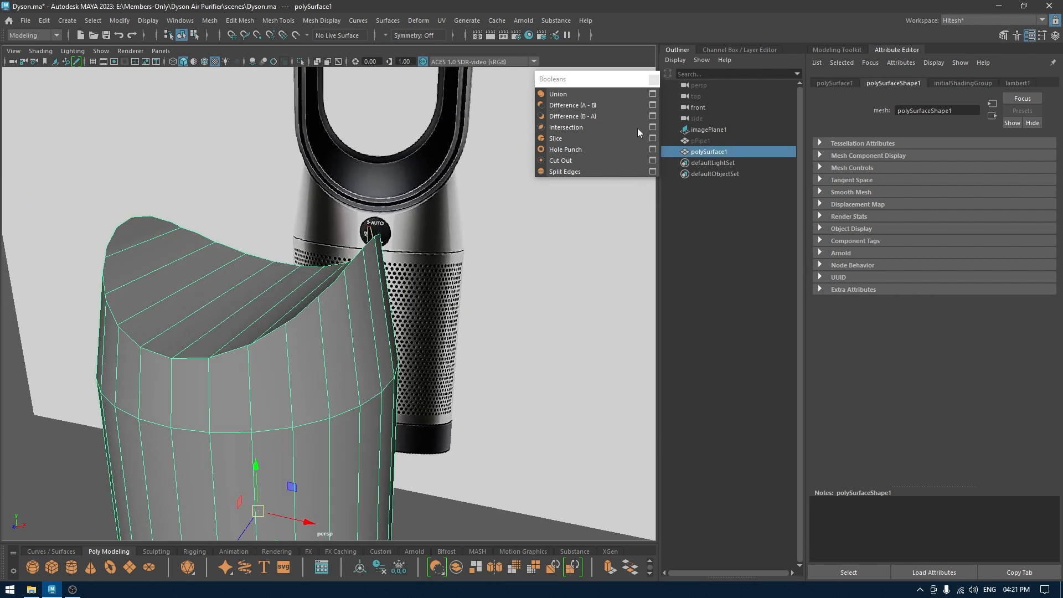
pyautogui.click(653, 79)
# Try to join one pair of close vertices on the body's curved rim with Target Weld
pyautogui.click(503, 264)
pyautogui.keyDown('alt'); pyautogui.moveTo(504, 264); pyautogui.dragTo(540, 271); pyautogui.keyUp('alt')
pyautogui.click(331, 345)
pyautogui.keyDown('alt'); pyautogui.moveTo(310, 345); pyautogui.dragTo(403, 276); pyautogui.keyUp('alt')
pyautogui.moveTo(406, 264); pyautogui.dragTo(388, 394, button='right')
pyautogui.keyDown('alt'); pyautogui.moveTo(387, 393); pyautogui.dragTo(326, 309); pyautogui.keyUp('alt')
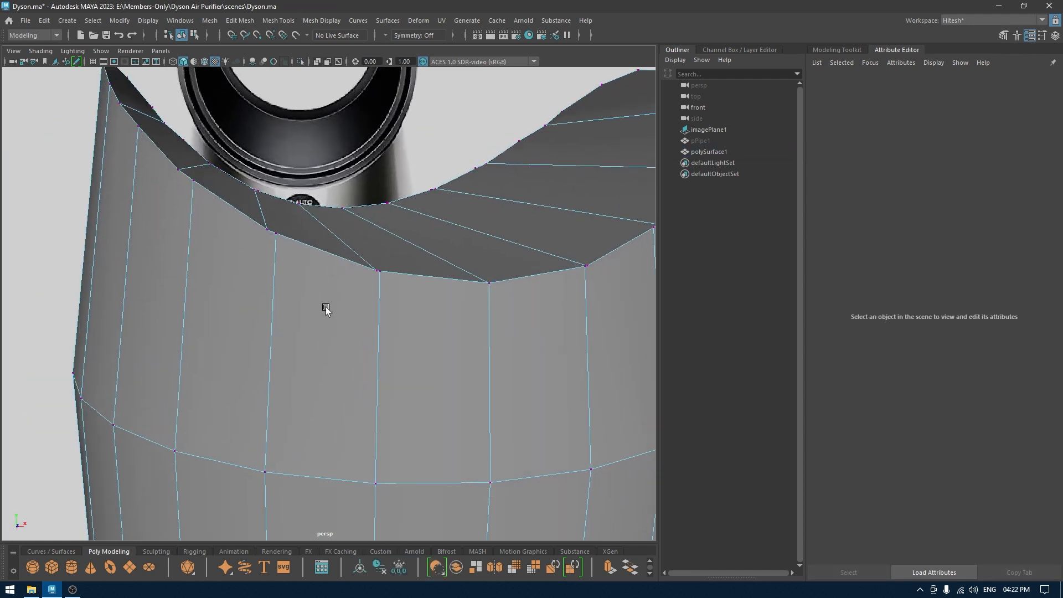
pyautogui.keyDown('alt'); pyautogui.moveTo(325, 309); pyautogui.dragTo(341, 338, button='right'); pyautogui.keyUp('alt')
pyautogui.moveTo(282, 292)
pyautogui.keyDown('alt'); pyautogui.mouseDown()
pyautogui.moveTo(268, 284)
pyautogui.moveTo(285, 320)
pyautogui.moveTo(287, 291)
pyautogui.mouseUp(); pyautogui.keyUp('alt')
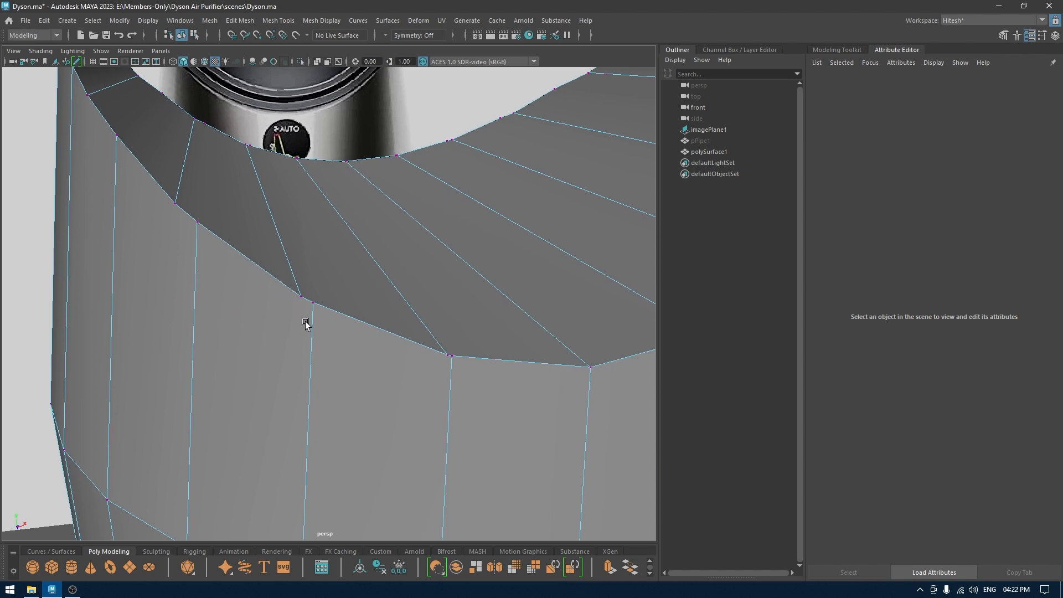
pyautogui.click(291, 297)
pyautogui.keyDown('shift'); pyautogui.moveTo(292, 298); pyautogui.dragTo(285, 266, button='right'); pyautogui.keyUp('shift')
pyautogui.moveTo(307, 299); pyautogui.dragTo(314, 303)
pyautogui.keyDown('alt'); pyautogui.moveTo(327, 387); pyautogui.dragTo(321, 364, button='right'); pyautogui.keyUp('alt')
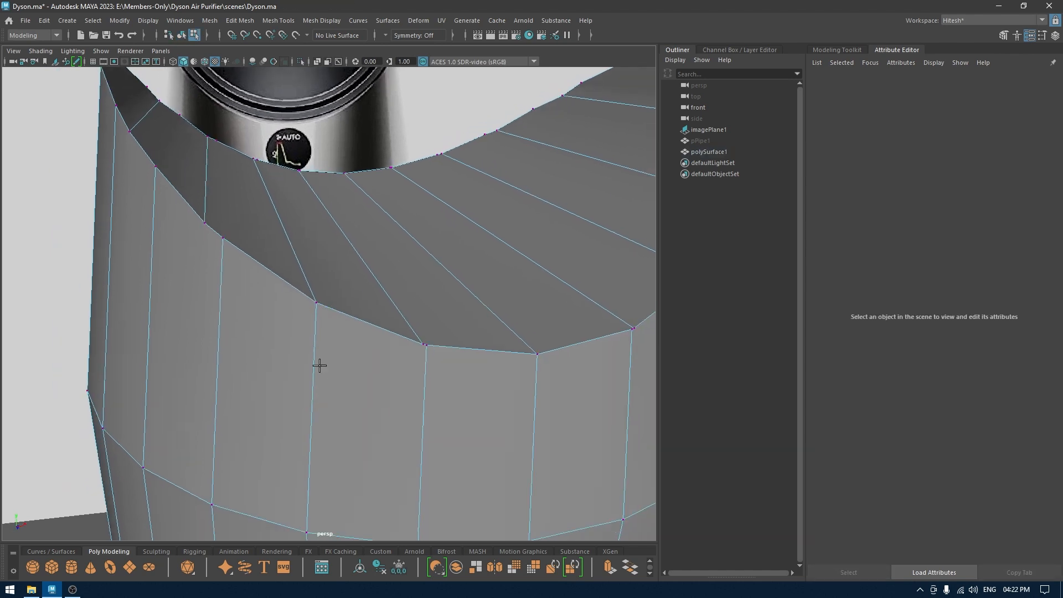
pyautogui.hotkey('ctrl', 'z')
# Try to merge all close vertex pairs along the curved rim at once with Merge Vertices, adjusting the distance threshold
pyautogui.keyDown('alt'); pyautogui.moveTo(372, 424); pyautogui.dragTo(301, 246, button='right'); pyautogui.keyUp('alt')
pyautogui.moveTo(366, 255); pyautogui.dragTo(304, 237, button='right')
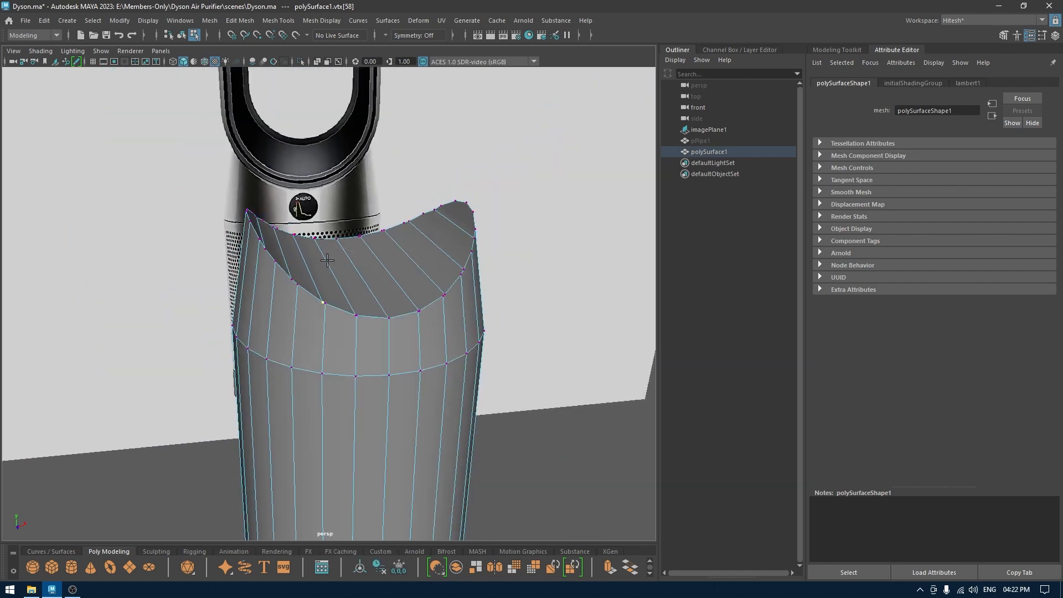
pyautogui.press('space')
pyautogui.moveTo(327, 259); pyautogui.dragTo(443, 339)
pyautogui.press('space')
pyautogui.scroll(3, 415, 324)
pyautogui.keyDown('shift'); pyautogui.moveTo(389, 268); pyautogui.dragTo(440, 255, button='right'); pyautogui.keyUp('shift')
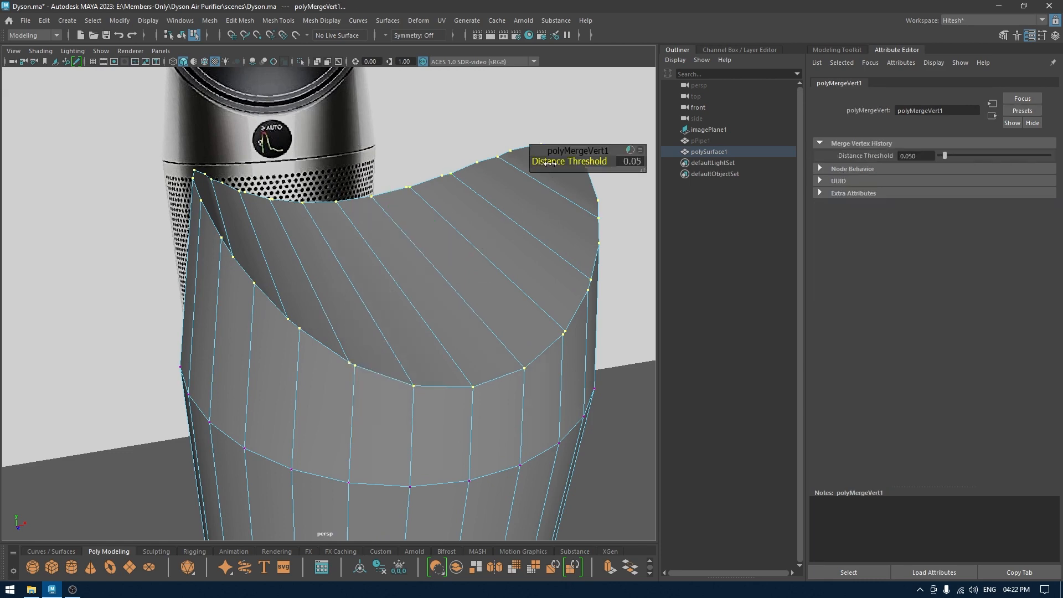
pyautogui.moveTo(550, 163); pyautogui.dragTo(560, 163)
pyautogui.keyDown('alt'); pyautogui.moveTo(473, 288); pyautogui.dragTo(400, 289); pyautogui.keyUp('alt')
pyautogui.keyDown('alt'); pyautogui.moveTo(505, 261); pyautogui.dragTo(548, 274); pyautogui.keyUp('alt')
pyautogui.keyDown('alt'); pyautogui.moveTo(404, 294); pyautogui.dragTo(441, 301, button='right'); pyautogui.keyUp('alt')
pyautogui.keyDown('alt'); pyautogui.moveTo(440, 300); pyautogui.dragTo(351, 310); pyautogui.keyUp('alt')
pyautogui.hotkey('ctrl', 'z')
pyautogui.hotkey('ctrl', 'z')
# Weld the close vertex pairs along one side of the body's curved rim individually with Target Weld
pyautogui.press('w')
pyautogui.keyDown('alt'); pyautogui.moveTo(351, 311); pyautogui.dragTo(402, 297, button='right'); pyautogui.keyUp('alt')
pyautogui.click(412, 361)
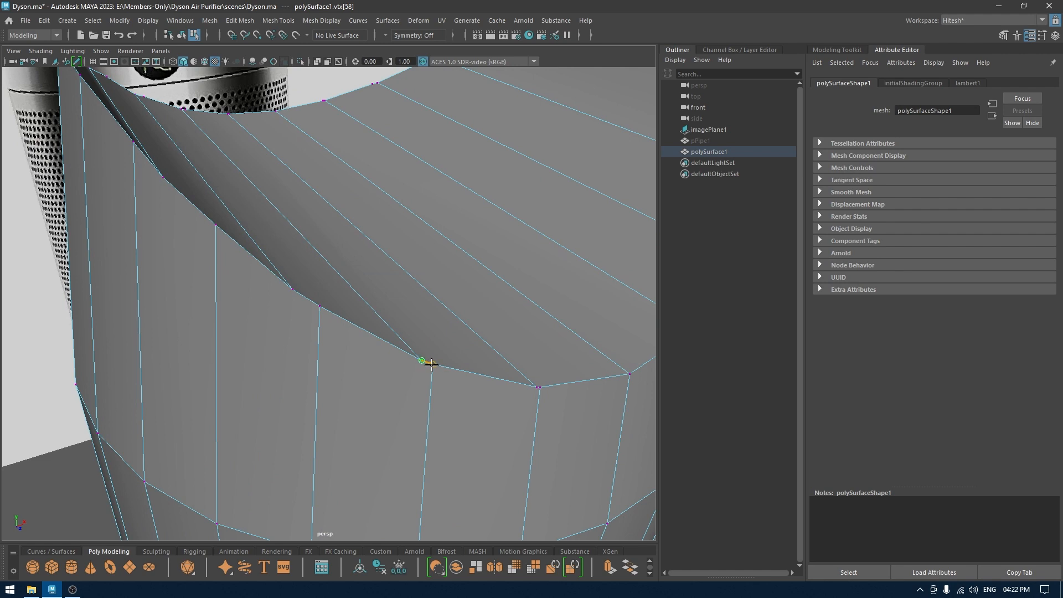
pyautogui.moveTo(431, 364); pyautogui.dragTo(433, 364)
pyautogui.keyDown('alt'); pyautogui.moveTo(432, 364); pyautogui.dragTo(382, 304); pyautogui.keyUp('alt')
pyautogui.keyDown('alt'); pyautogui.moveTo(382, 304); pyautogui.dragTo(386, 266, button='middle'); pyautogui.keyUp('alt')
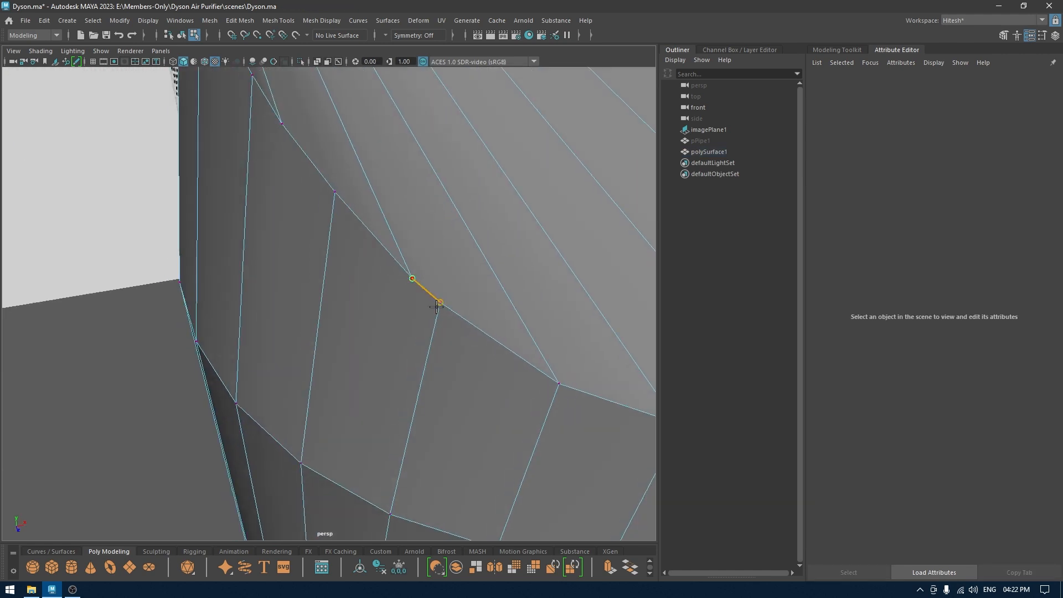
pyautogui.moveTo(436, 306); pyautogui.dragTo(299, 272)
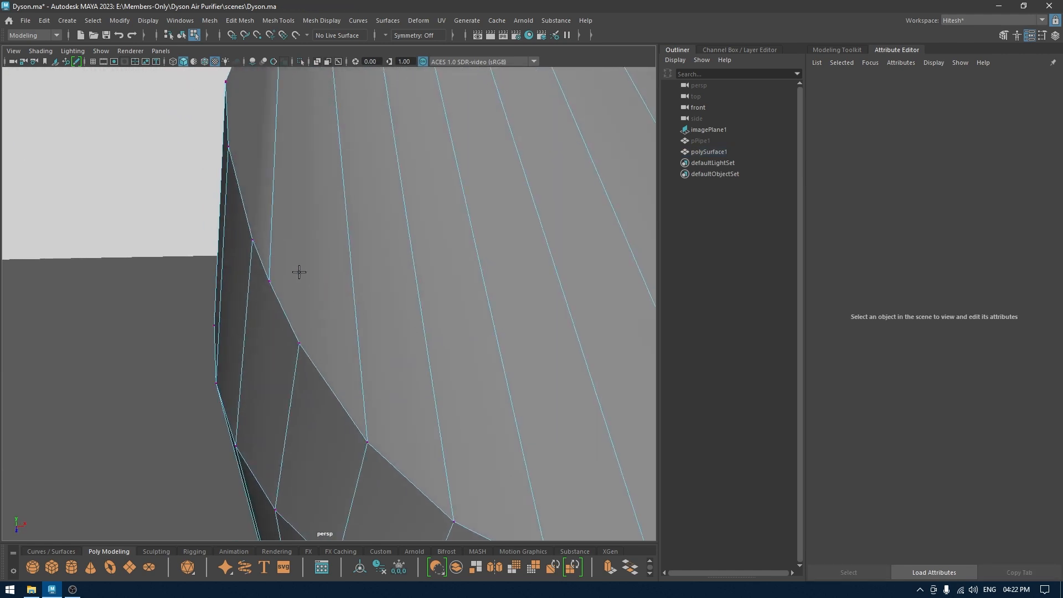
pyautogui.moveTo(303, 334); pyautogui.dragTo(299, 344)
pyautogui.keyDown('alt'); pyautogui.moveTo(301, 341); pyautogui.dragTo(430, 208); pyautogui.keyUp('alt')
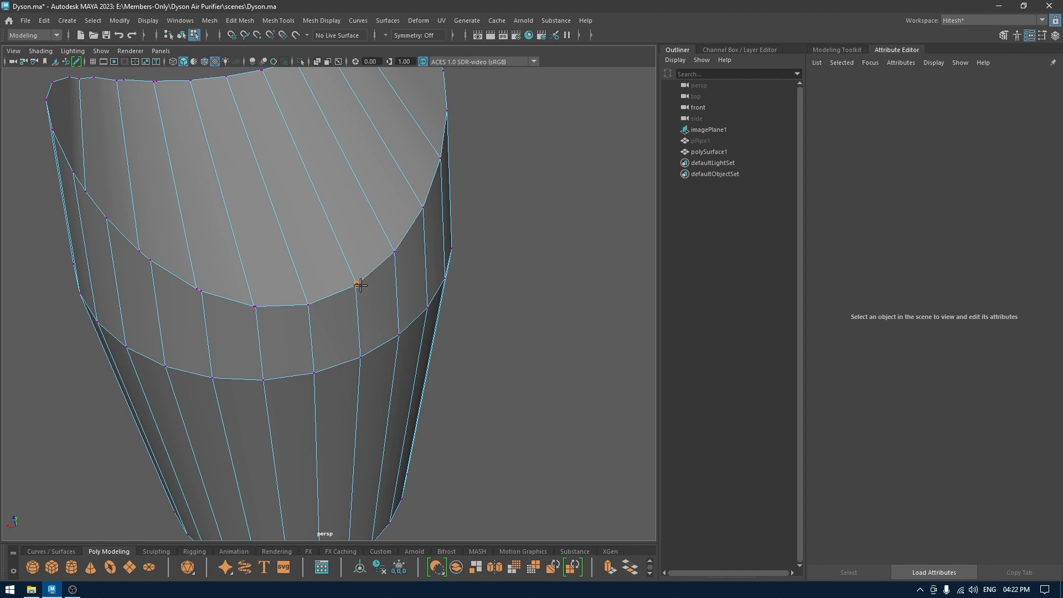
# Continue around the body's curved rim, target-welding each doubled vertex on its opposite side onto its neighbour
pyautogui.scroll(6, 354, 387)
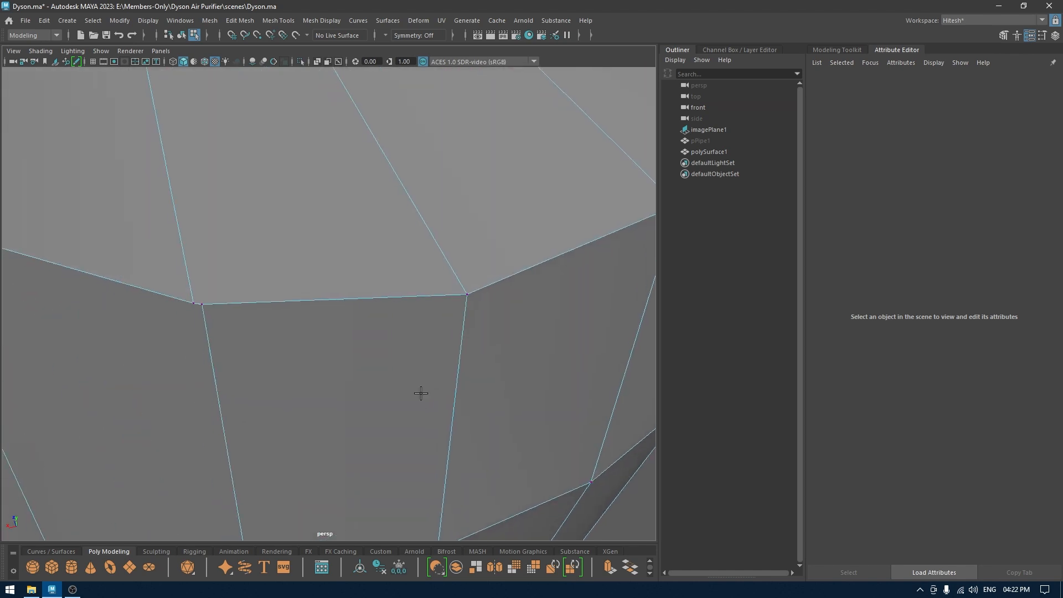
pyautogui.keyDown('alt'); pyautogui.moveTo(264, 316); pyautogui.dragTo(290, 240); pyautogui.keyUp('alt')
pyautogui.keyDown('alt'); pyautogui.moveTo(297, 248); pyautogui.dragTo(370, 304, button='middle'); pyautogui.keyUp('alt')
pyautogui.keyDown('alt'); pyautogui.moveTo(308, 220); pyautogui.dragTo(264, 223); pyautogui.keyUp('alt')
pyautogui.keyDown('alt'); pyautogui.moveTo(234, 297); pyautogui.dragTo(341, 286); pyautogui.keyUp('alt')
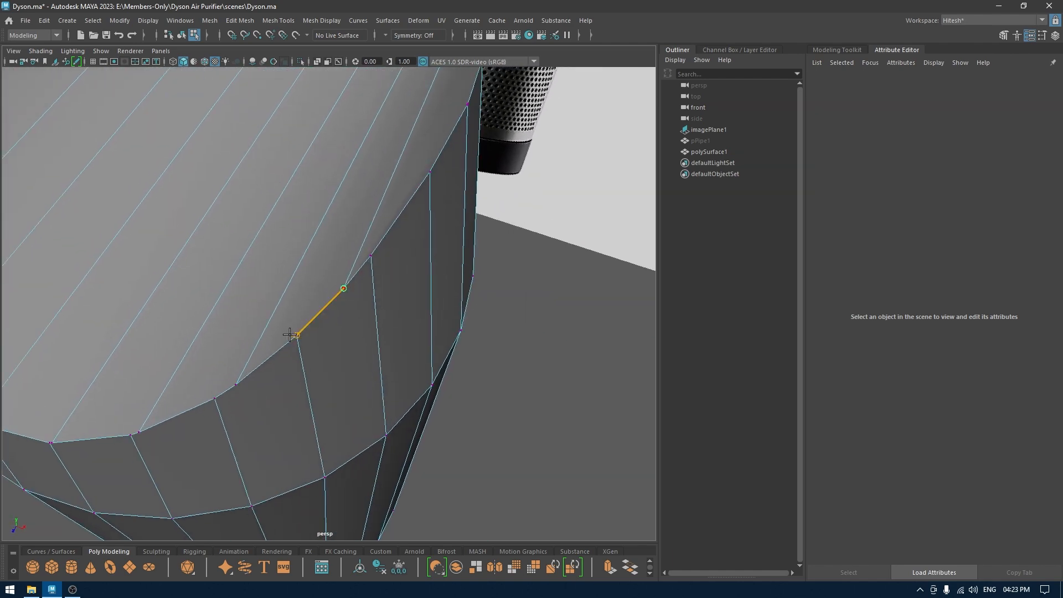
pyautogui.moveTo(290, 335); pyautogui.dragTo(291, 336)
pyautogui.moveTo(214, 401); pyautogui.dragTo(214, 400)
pyautogui.keyDown('alt'); pyautogui.moveTo(214, 400); pyautogui.dragTo(361, 332, button='middle'); pyautogui.keyUp('alt')
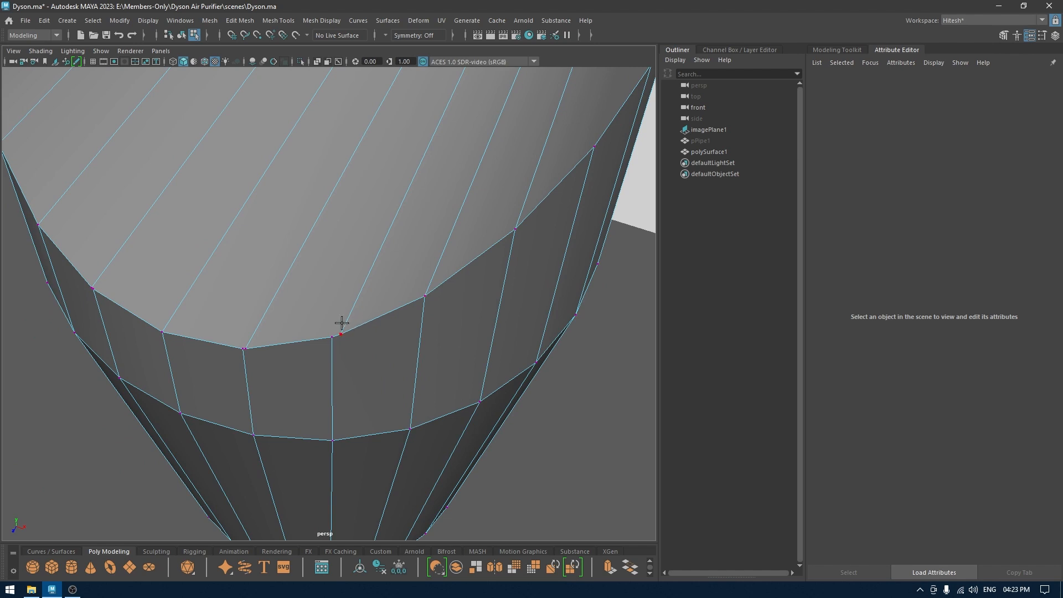
# Target-weld the remaining doubled vertices on the lowest stretch of the curved rim so each vertical edge meets one point
pyautogui.moveTo(341, 337); pyautogui.dragTo(333, 338)
pyautogui.moveTo(246, 350); pyautogui.dragTo(233, 356)
pyautogui.keyDown('alt'); pyautogui.moveTo(230, 356); pyautogui.dragTo(338, 343, button='middle'); pyautogui.keyUp('alt')
pyautogui.keyDown('alt'); pyautogui.moveTo(337, 343); pyautogui.dragTo(324, 357); pyautogui.keyUp('alt')
pyautogui.keyDown('alt'); pyautogui.moveTo(324, 357); pyautogui.dragTo(355, 376, button='right'); pyautogui.keyUp('alt')
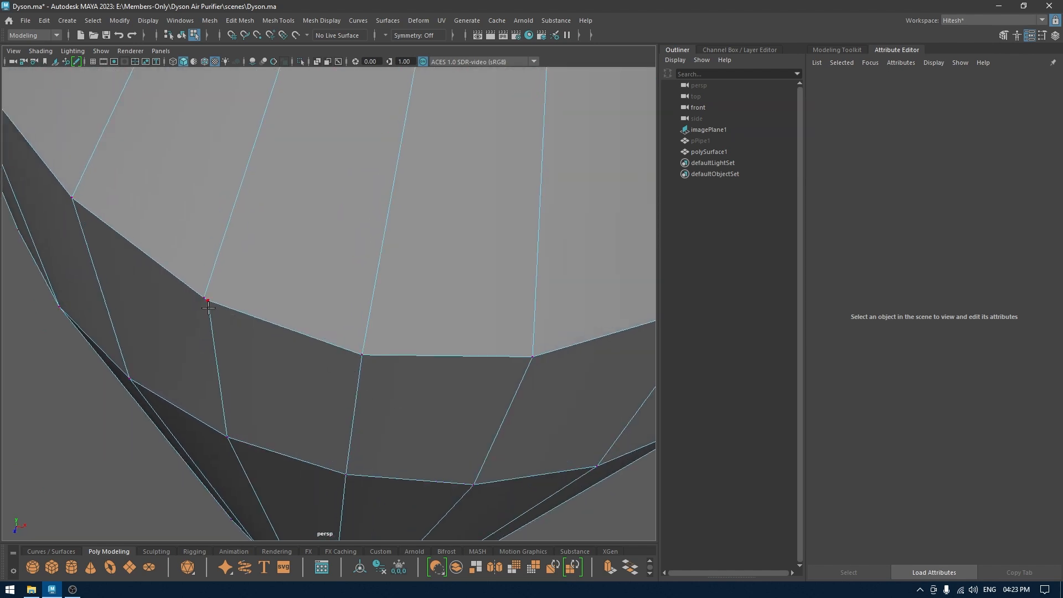
pyautogui.moveTo(204, 298); pyautogui.dragTo(208, 301)
pyautogui.keyDown('alt'); pyautogui.moveTo(235, 337); pyautogui.dragTo(294, 224); pyautogui.keyUp('alt')
pyautogui.keyDown('alt'); pyautogui.moveTo(294, 223); pyautogui.dragTo(338, 254, button='right'); pyautogui.keyUp('alt')
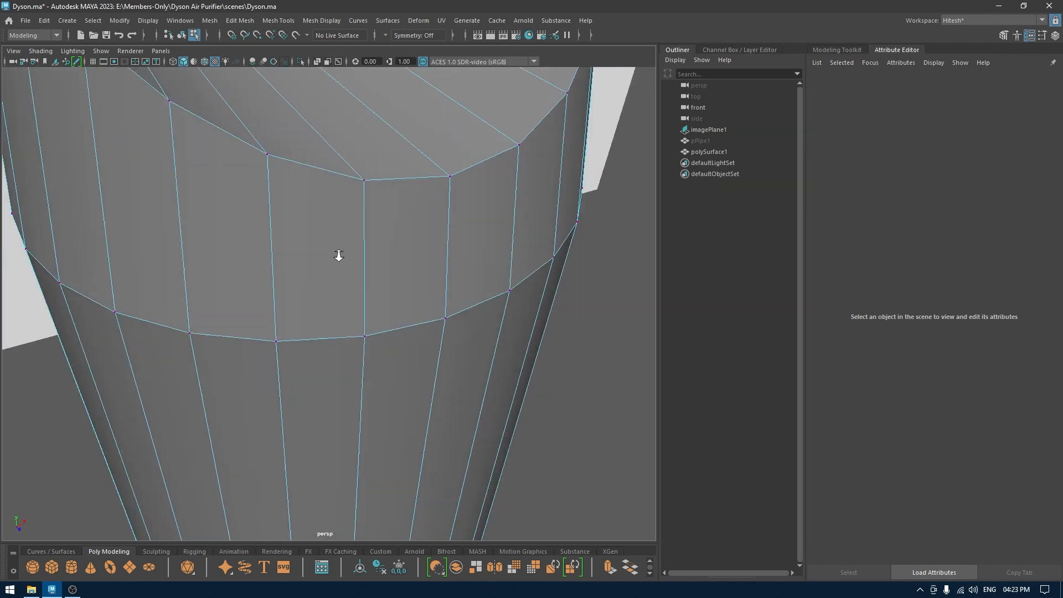
# Inspect the welded rim from all sides, select its edge loop as a check, and return to object mode
pyautogui.keyDown('alt'); pyautogui.moveTo(337, 254); pyautogui.dragTo(352, 226); pyautogui.keyUp('alt')
pyautogui.keyDown('alt'); pyautogui.moveTo(353, 226); pyautogui.dragTo(332, 187, button='right'); pyautogui.keyUp('alt')
pyautogui.keyDown('alt'); pyautogui.moveTo(333, 187); pyautogui.dragTo(489, 271); pyautogui.keyUp('alt')
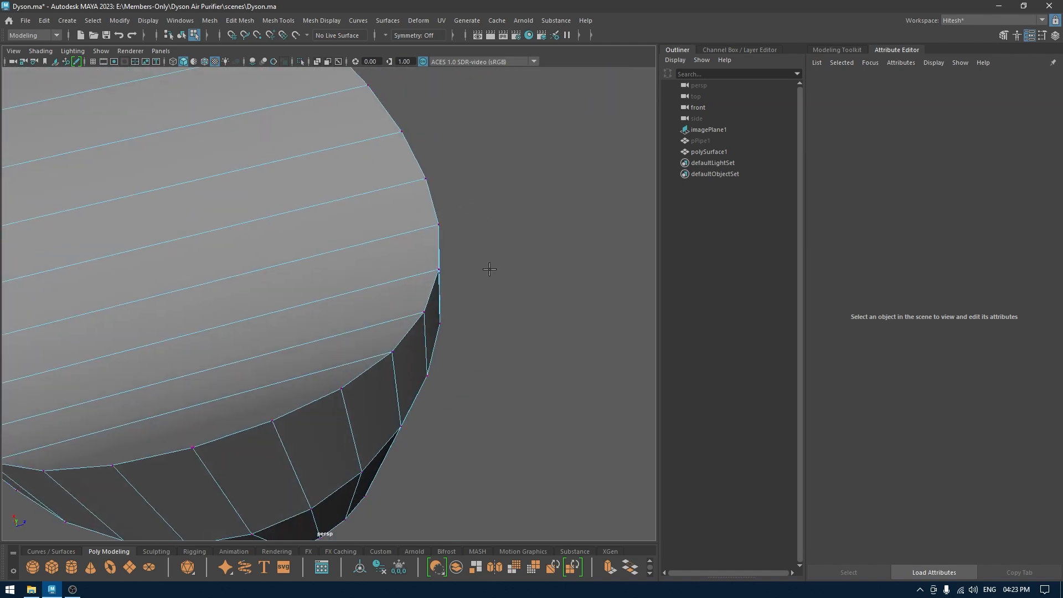
pyautogui.keyDown('alt'); pyautogui.moveTo(489, 271); pyautogui.dragTo(388, 207, button='right'); pyautogui.keyUp('alt')
pyautogui.keyDown('alt'); pyautogui.moveTo(388, 207); pyautogui.dragTo(337, 149); pyautogui.keyUp('alt')
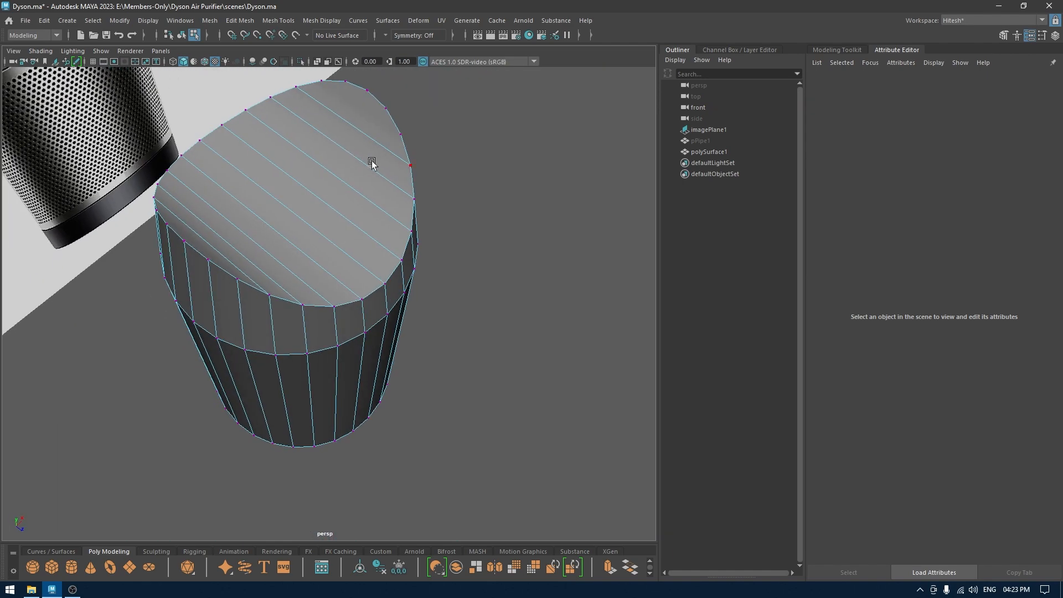
pyautogui.doubleClick(408, 226)
pyautogui.keyDown('alt'); pyautogui.moveTo(430, 270); pyautogui.dragTo(368, 280); pyautogui.keyUp('alt')
pyautogui.keyDown('alt'); pyautogui.moveTo(368, 279); pyautogui.dragTo(413, 301, button='right'); pyautogui.keyUp('alt')
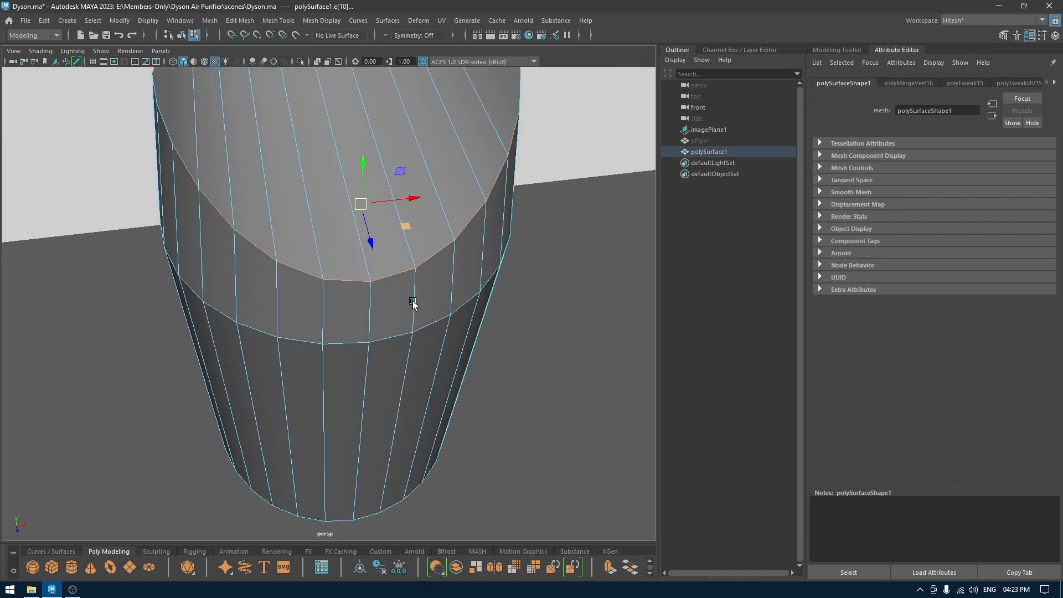
pyautogui.keyDown('alt'); pyautogui.moveTo(413, 300); pyautogui.dragTo(357, 330, button='middle'); pyautogui.keyUp('alt')
pyautogui.keyDown('alt'); pyautogui.moveTo(357, 330); pyautogui.dragTo(381, 197); pyautogui.keyUp('alt')
pyautogui.moveTo(381, 197); pyautogui.dragTo(416, 161, button='right')
pyautogui.keyDown('alt'); pyautogui.moveTo(409, 132); pyautogui.dragTo(397, 186); pyautogui.keyUp('alt')
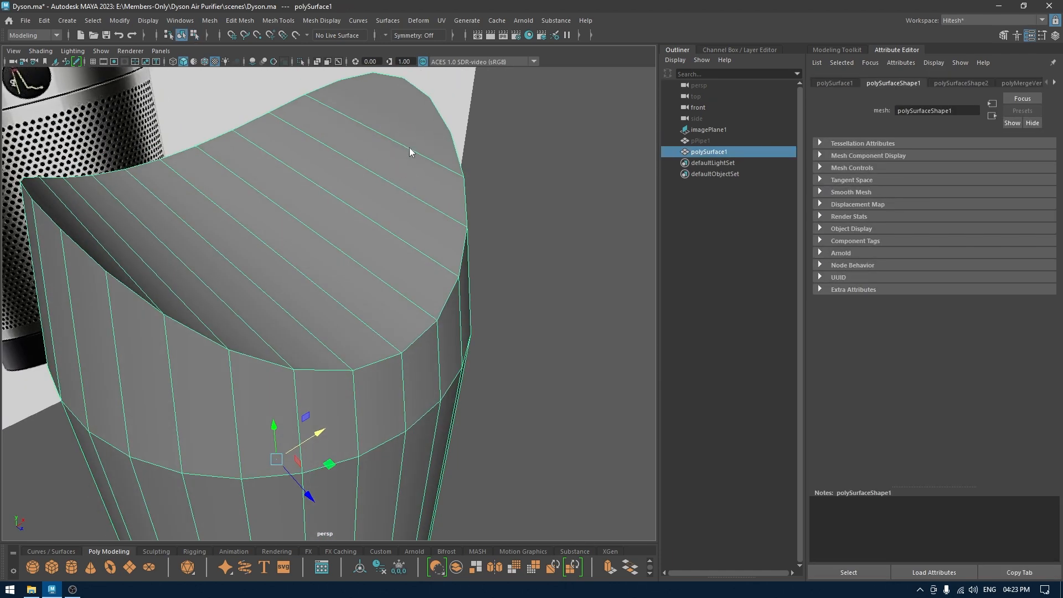
# Cut a first line of edges across the curved cap's long strips with Multi-Cut, starting from a rim vertex
pyautogui.keyDown('shift'); pyautogui.moveTo(409, 147); pyautogui.dragTo(334, 149, button='right'); pyautogui.keyUp('shift')
pyautogui.keyDown('alt'); pyautogui.moveTo(346, 158); pyautogui.dragTo(402, 202); pyautogui.keyUp('alt')
pyautogui.keyDown('alt'); pyautogui.moveTo(401, 202); pyautogui.dragTo(398, 206, button='middle'); pyautogui.keyUp('alt')
pyautogui.press('w')
pyautogui.moveTo(391, 194); pyautogui.dragTo(422, 177, button='right')
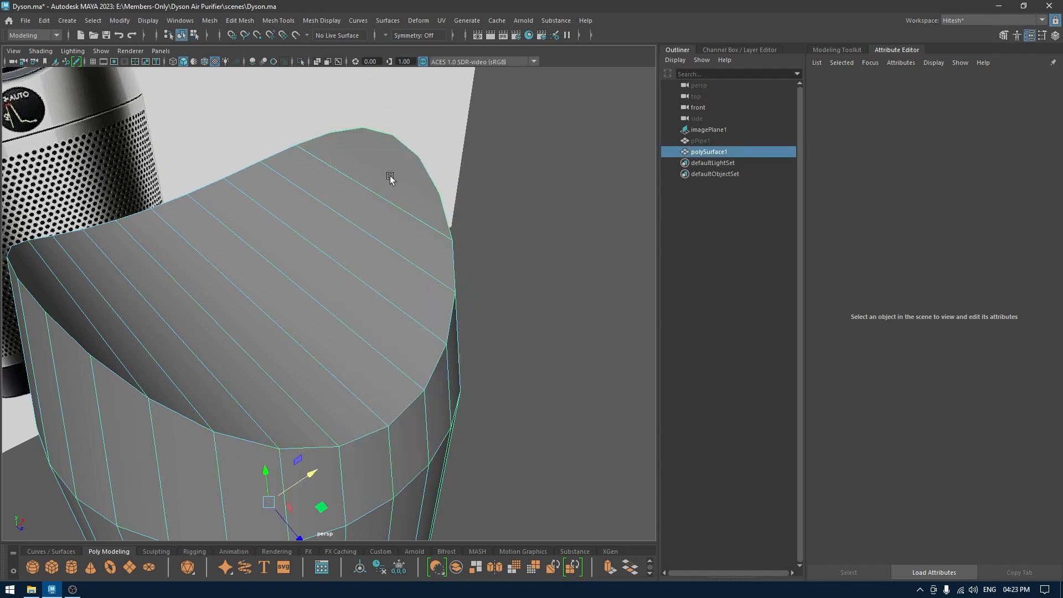
pyautogui.moveTo(333, 199); pyautogui.dragTo(280, 198, button='right')
pyautogui.keyDown('shift'); pyautogui.moveTo(413, 184); pyautogui.dragTo(331, 186, button='right'); pyautogui.keyUp('shift')
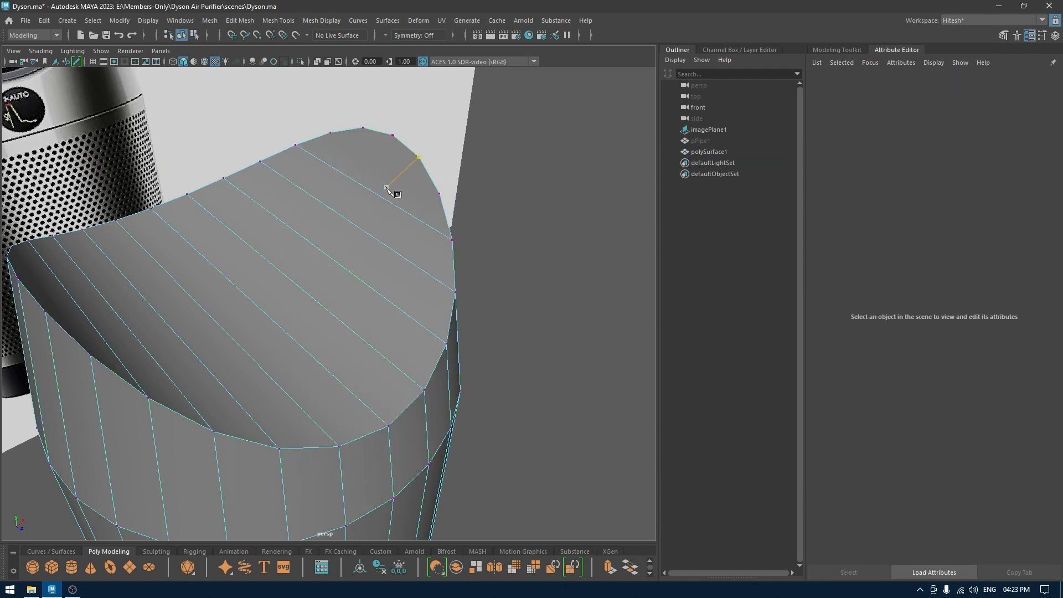
pyautogui.keyDown('alt'); pyautogui.moveTo(394, 190); pyautogui.dragTo(360, 140); pyautogui.keyUp('alt')
pyautogui.click(413, 146)
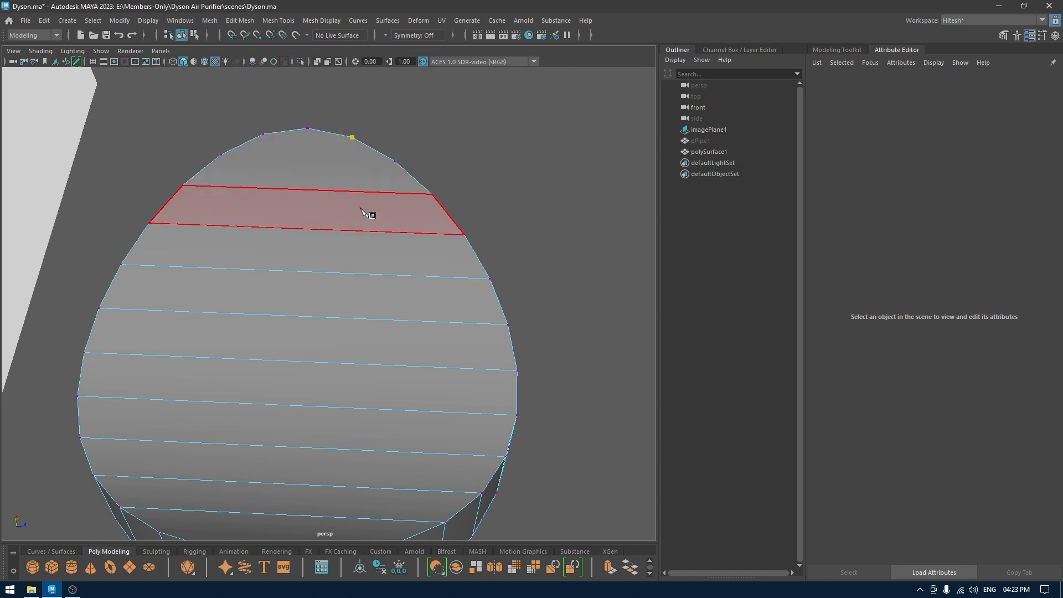
pyautogui.keyDown('alt'); pyautogui.moveTo(370, 214); pyautogui.dragTo(111, 211); pyautogui.keyUp('alt')
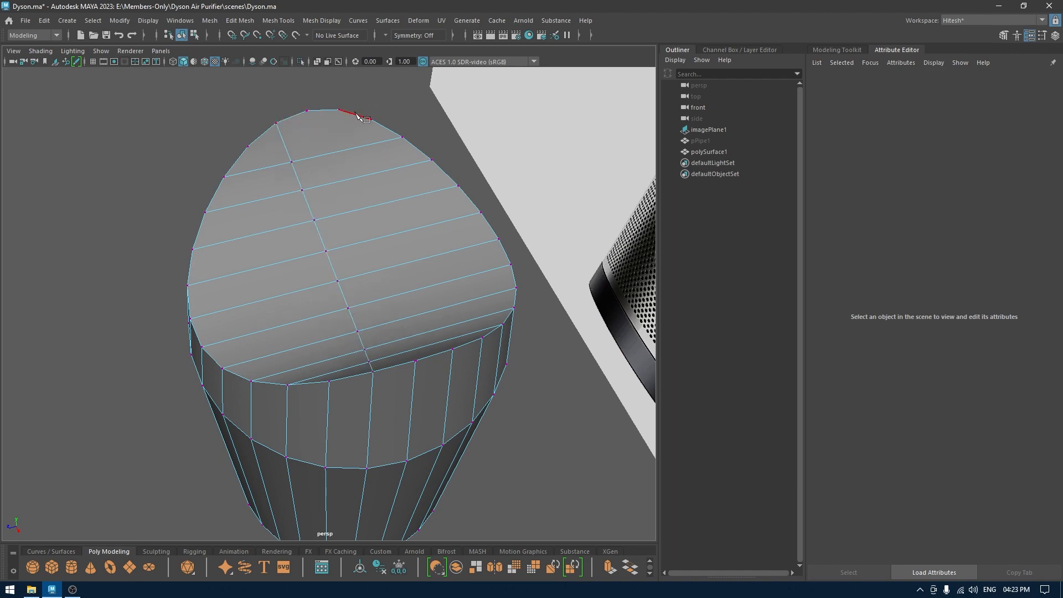
# Cut two more lines across the curved cap with Multi-Cut, joining opposite rim vertices, with one running between the outer lines
pyautogui.keyDown('alt'); pyautogui.moveTo(330, 114); pyautogui.dragTo(398, 100); pyautogui.keyUp('alt')
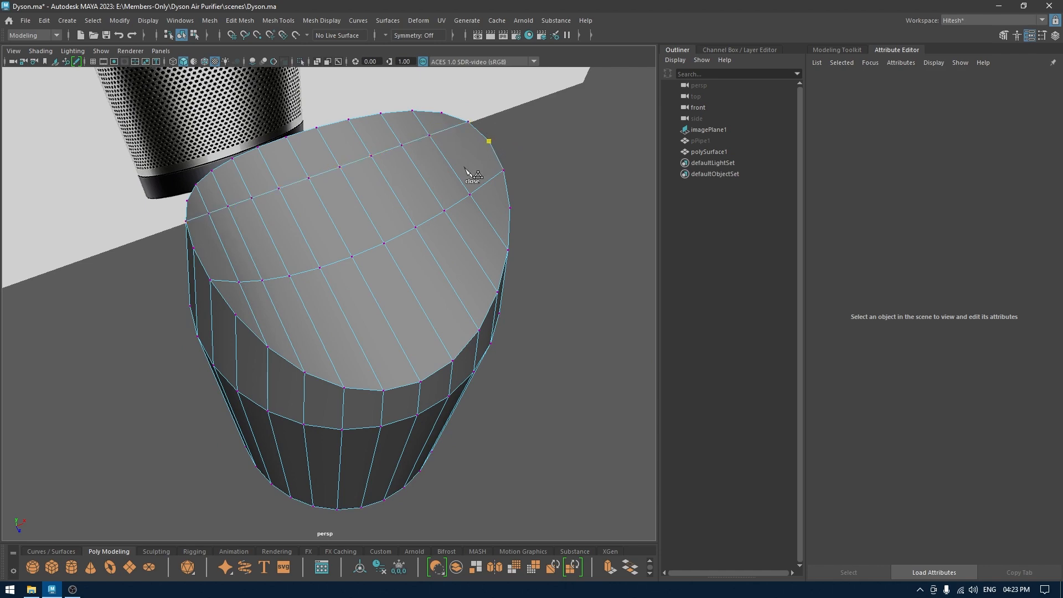
pyautogui.keyDown('alt'); pyautogui.moveTo(465, 169); pyautogui.dragTo(450, 219); pyautogui.keyUp('alt')
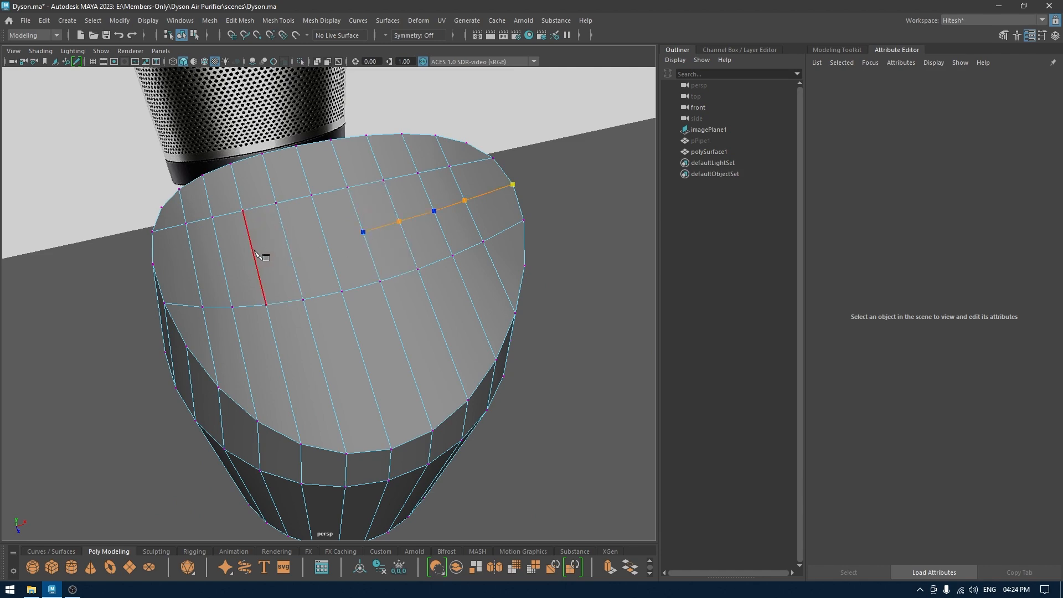
pyautogui.keyDown('alt'); pyautogui.moveTo(256, 264); pyautogui.dragTo(244, 252); pyautogui.keyUp('alt')
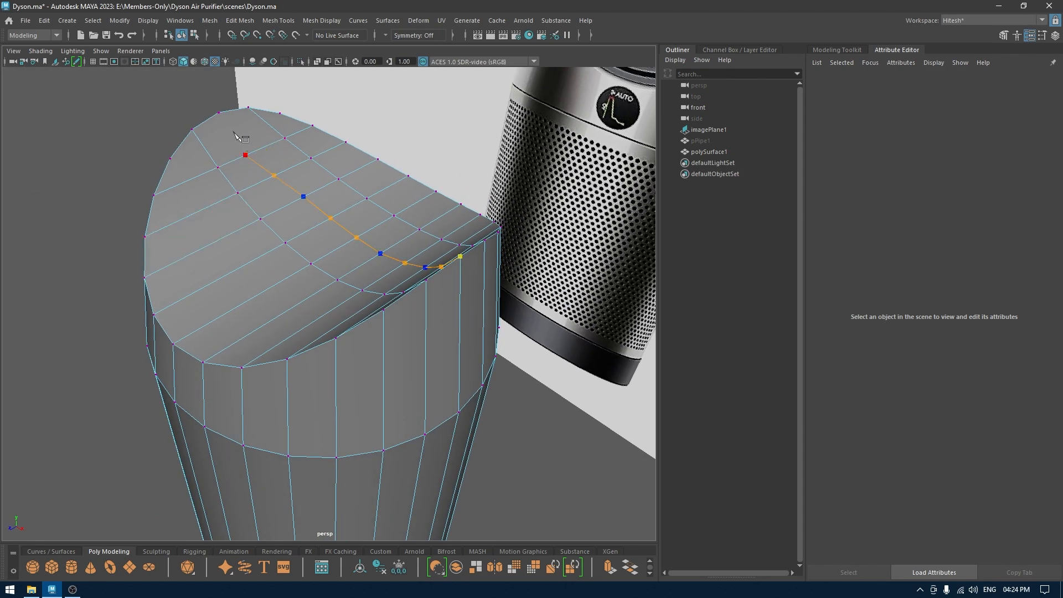
pyautogui.scroll(4, 221, 113)
pyautogui.keyDown('alt'); pyautogui.moveTo(222, 112); pyautogui.dragTo(495, 443, button='middle'); pyautogui.keyUp('alt')
pyautogui.scroll(4, 481, 421)
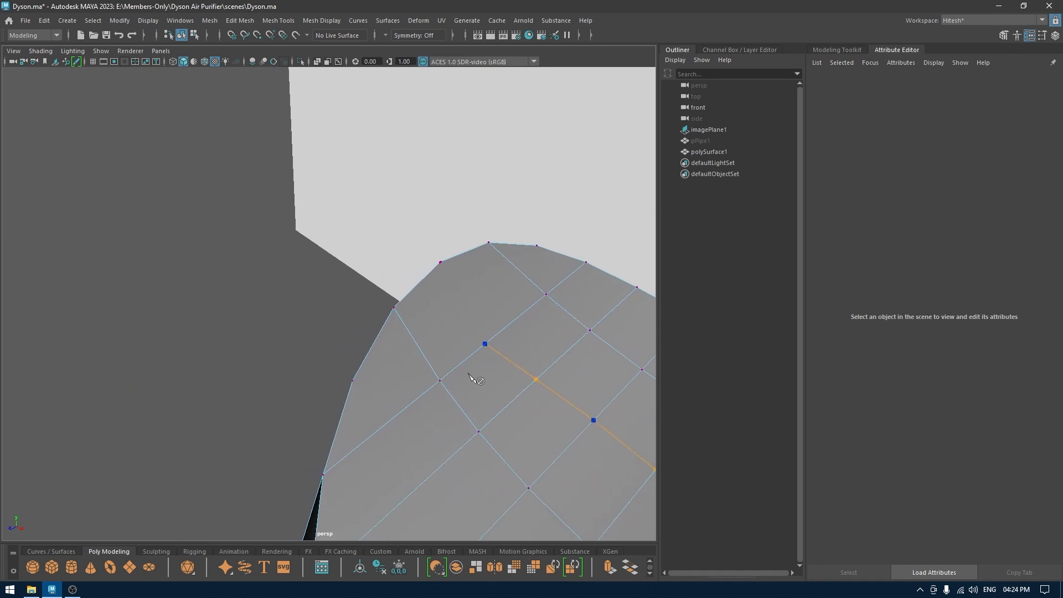
pyautogui.scroll(-1, 470, 371)
pyautogui.press('Return')
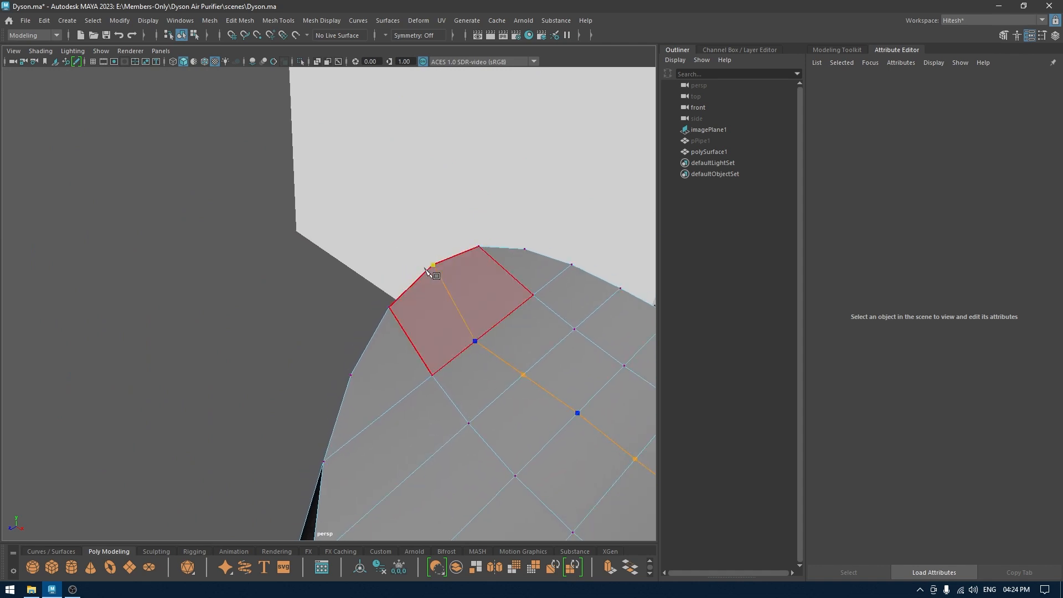
# Merge the close vertices at the rim's high point using Merge Vertices with a 0.010 distance threshold
pyautogui.keyDown('alt'); pyautogui.moveTo(425, 270); pyautogui.dragTo(408, 183); pyautogui.keyUp('alt')
pyautogui.moveTo(338, 212); pyautogui.dragTo(336, 212)
pyautogui.keyDown('shift'); pyautogui.moveTo(341, 203); pyautogui.dragTo(386, 151, button='right'); pyautogui.keyUp('shift')
pyautogui.press('w')
pyautogui.keyDown('alt'); pyautogui.moveTo(453, 196); pyautogui.dragTo(469, 129); pyautogui.keyUp('alt')
pyautogui.click(417, 149)
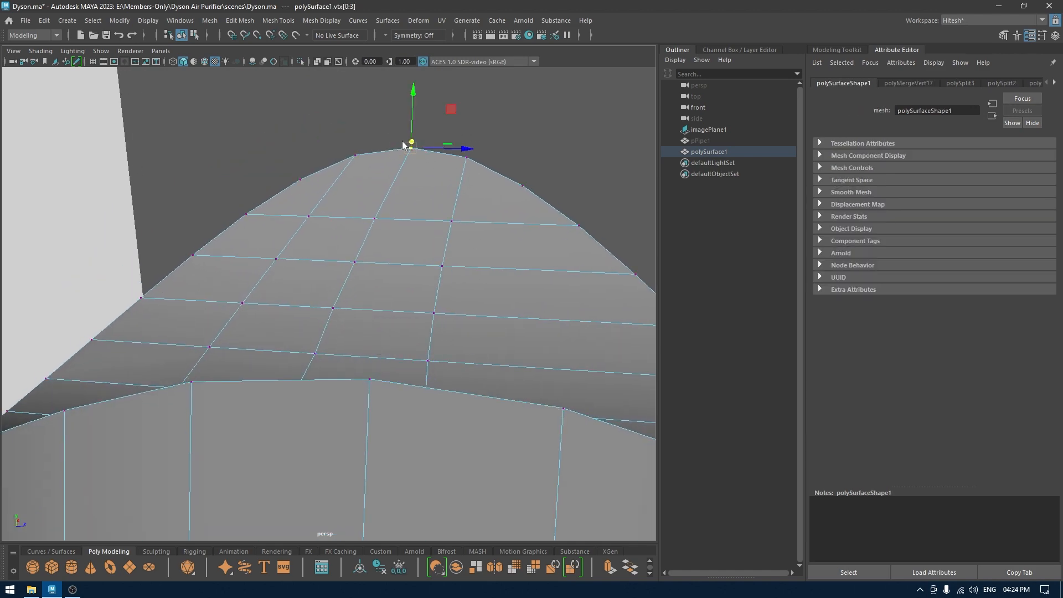
pyautogui.keyDown('shift'); pyautogui.moveTo(409, 140); pyautogui.dragTo(408, 83, button='right'); pyautogui.keyUp('shift')
pyautogui.press('w')
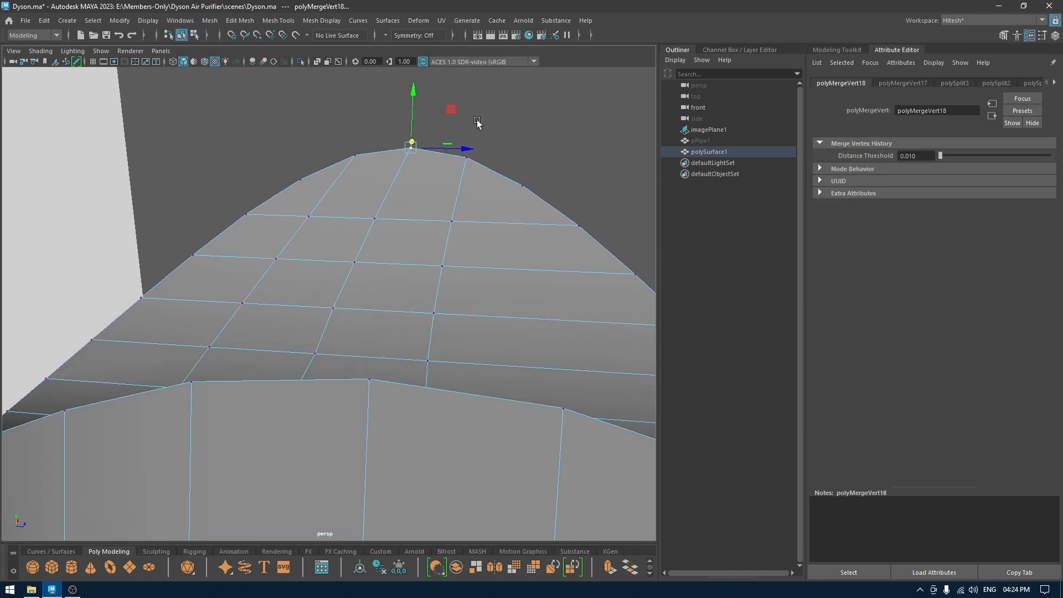
# In the top view, select the cap's vertex row nearest the front rim and shift it toward that rim, checking the front view
pyautogui.keyDown('alt'); pyautogui.moveTo(475, 123); pyautogui.dragTo(296, 221); pyautogui.keyUp('alt')
pyautogui.press('space')
pyautogui.scroll(4, 376, 310)
pyautogui.keyDown('alt'); pyautogui.moveTo(332, 357); pyautogui.dragTo(327, 284, button='middle'); pyautogui.keyUp('alt')
pyautogui.scroll(3, 327, 283)
pyautogui.moveTo(326, 284); pyautogui.dragTo(277, 268, button='right')
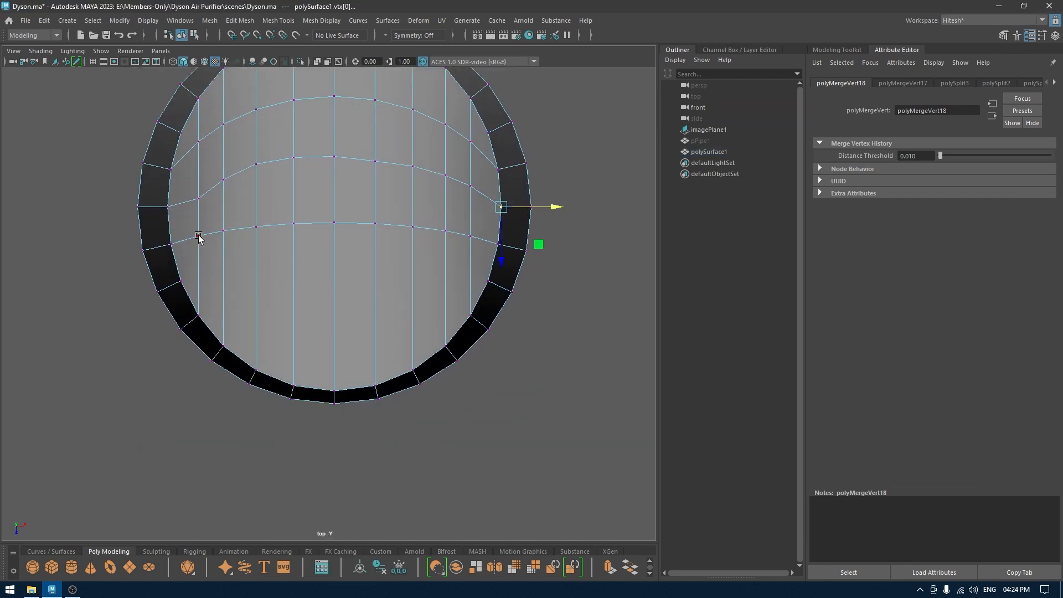
pyautogui.click(198, 237)
pyautogui.moveTo(479, 221); pyautogui.dragTo(193, 257)
pyautogui.press('space')
pyautogui.moveTo(343, 264); pyautogui.dragTo(343, 294)
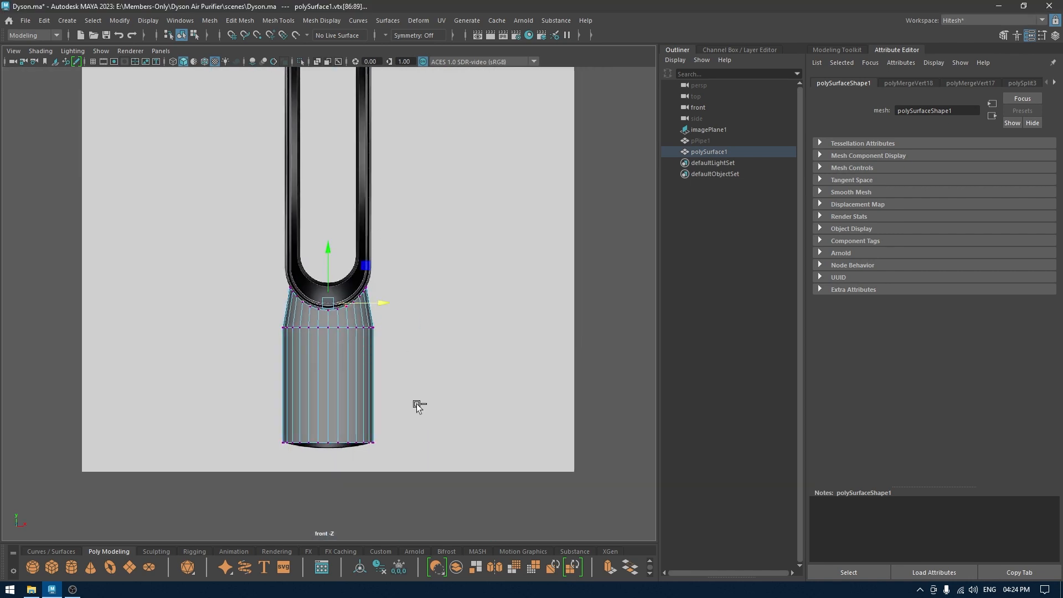
pyautogui.press('space')
pyautogui.press('space')
pyautogui.moveTo(357, 357); pyautogui.dragTo(333, 316)
# Move the centre vertex and its neighbours in the cap's front row individually toward the front rim
pyautogui.click(314, 195)
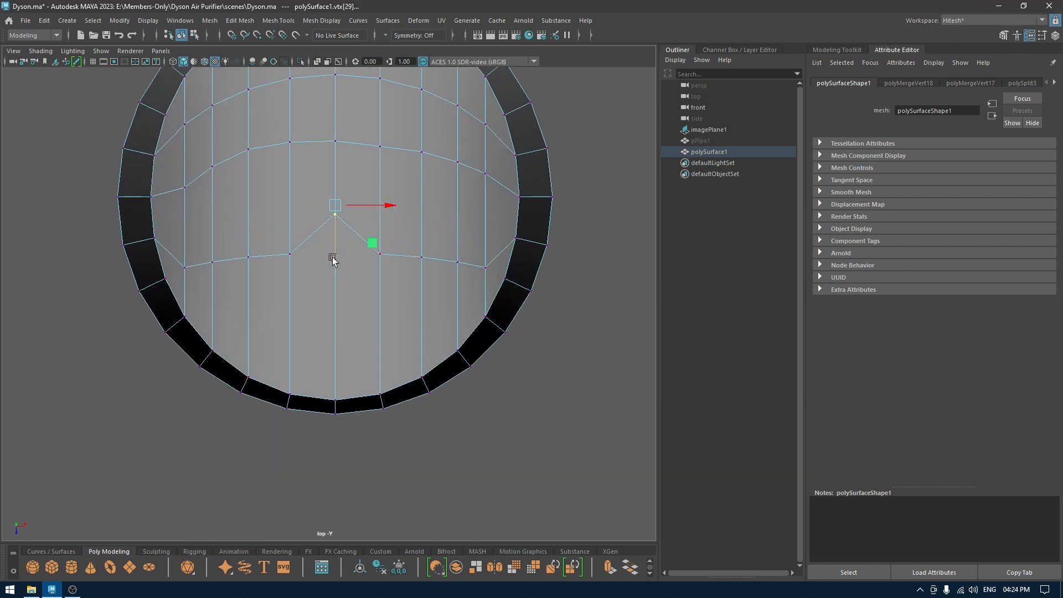
pyautogui.moveTo(332, 260); pyautogui.dragTo(334, 300)
pyautogui.moveTo(224, 283); pyautogui.dragTo(213, 327)
pyautogui.moveTo(231, 247); pyautogui.dragTo(259, 295)
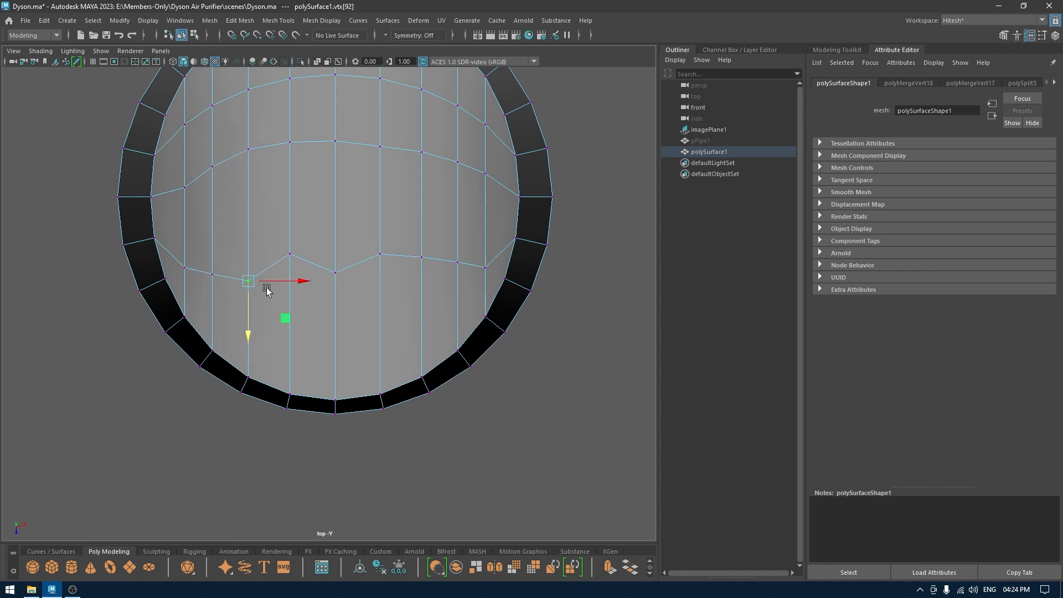
pyautogui.moveTo(271, 237); pyautogui.dragTo(292, 340)
pyautogui.click(369, 244)
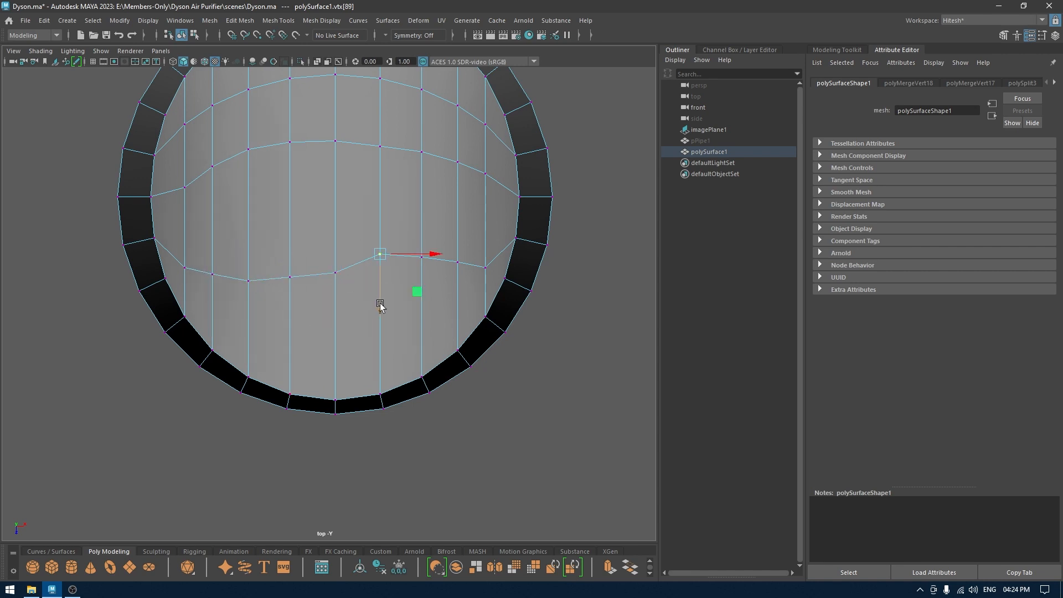
pyautogui.moveTo(380, 302); pyautogui.dragTo(459, 320)
pyautogui.click(419, 252)
pyautogui.click(458, 262)
# Refine the front row's vertices along the depth axis into a smooth arc following the front rim
pyautogui.click(333, 273)
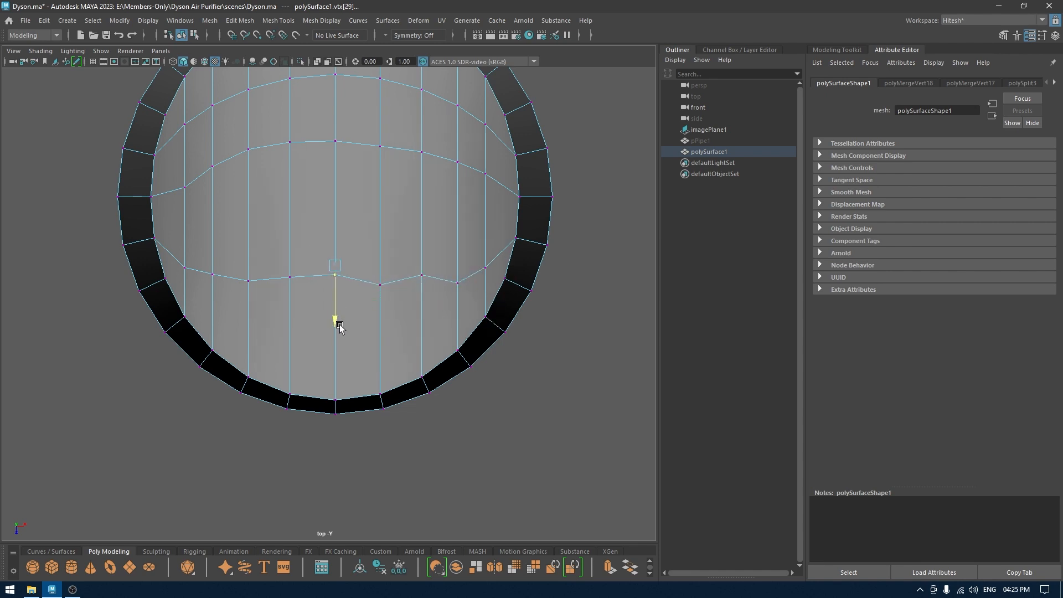
pyautogui.moveTo(339, 326); pyautogui.dragTo(252, 343)
pyautogui.click(289, 277)
pyautogui.click(247, 275)
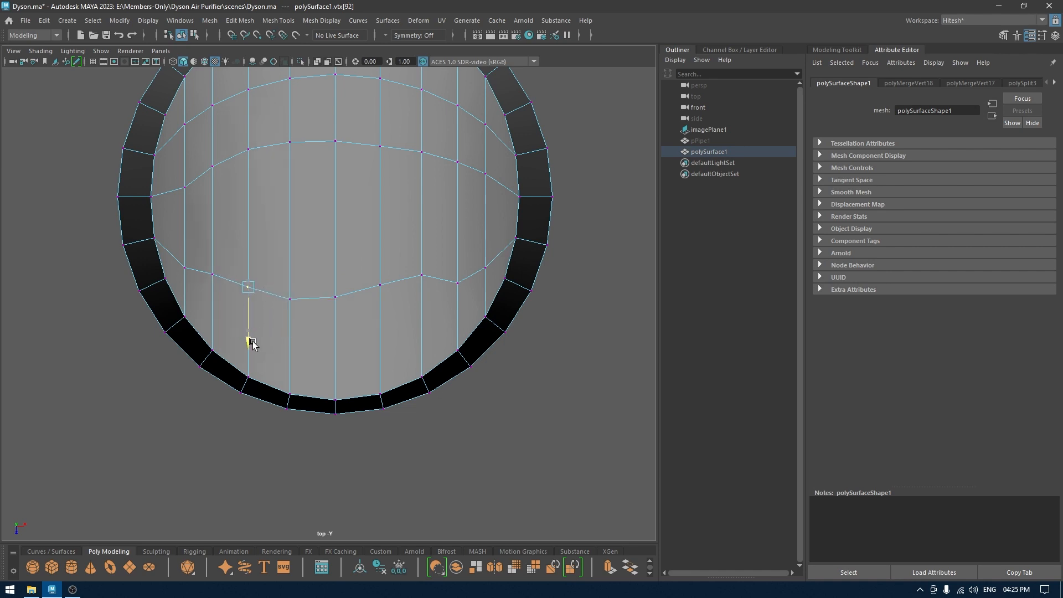
pyautogui.click(205, 282)
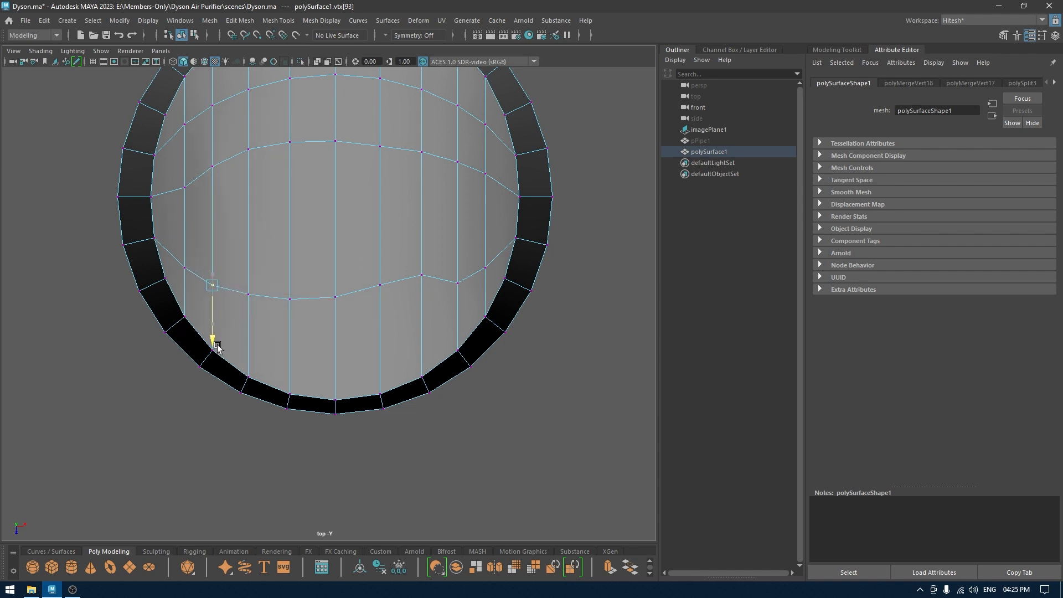
pyautogui.click(422, 275)
pyautogui.moveTo(421, 323); pyautogui.dragTo(392, 316)
pyautogui.moveTo(380, 338); pyautogui.dragTo(337, 348)
pyautogui.click(335, 297)
pyautogui.moveTo(440, 314); pyautogui.dragTo(423, 332)
# Flatten the cap's middle edge row into a straight line along the depth axis and align it with the cap's centre line
pyautogui.keyDown('alt'); pyautogui.moveTo(375, 146); pyautogui.dragTo(430, 225, button='middle'); pyautogui.keyUp('alt')
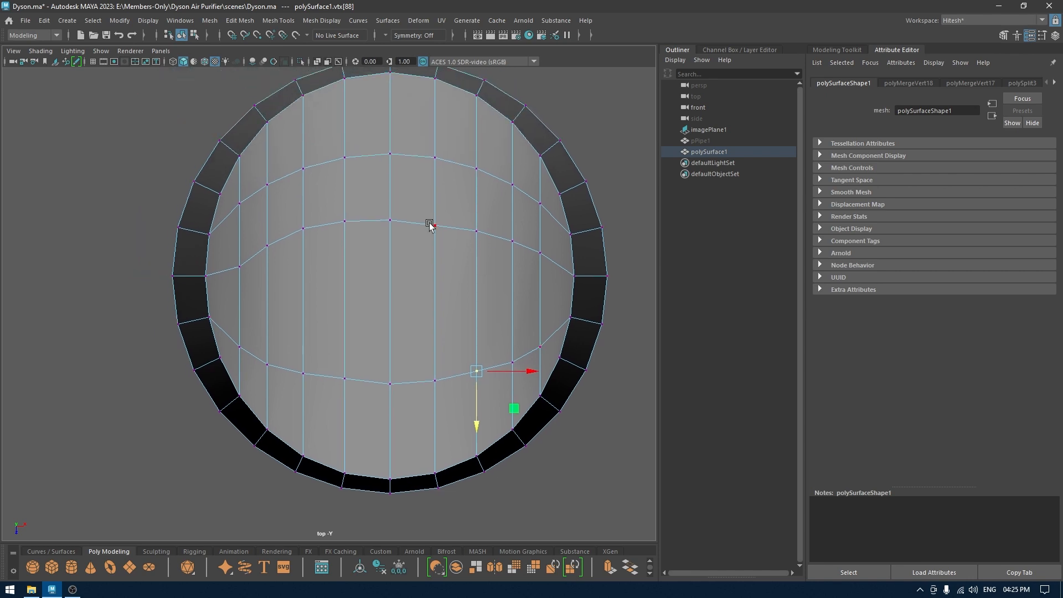
pyautogui.press('F10')
pyautogui.click(246, 256)
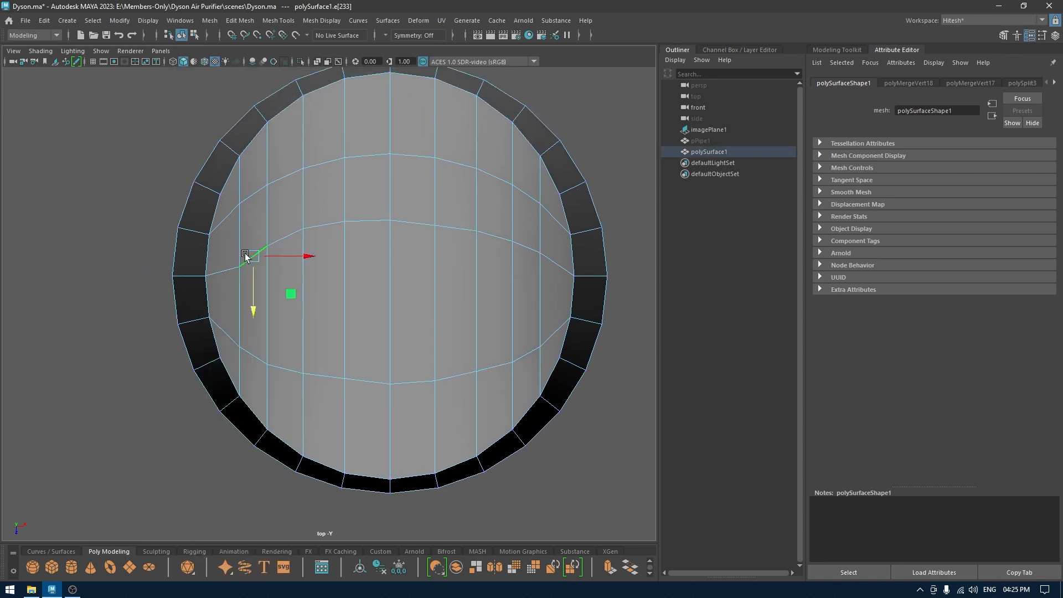
pyautogui.keyDown('shift'); pyautogui.click(539, 243); pyautogui.keyUp('shift')
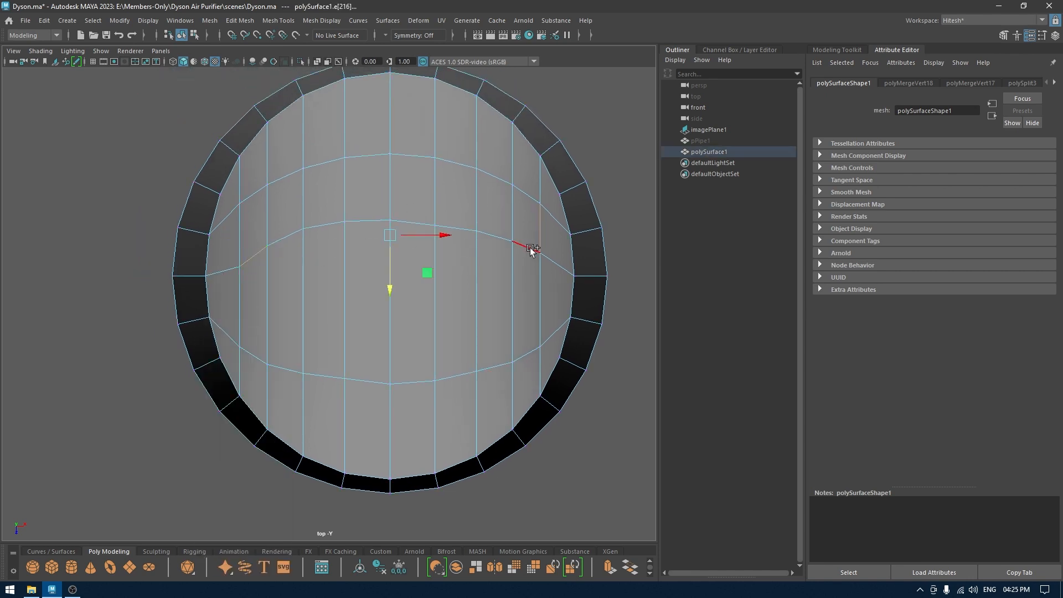
pyautogui.keyDown('shift'); pyautogui.doubleClick(264, 250); pyautogui.keyUp('shift')
pyautogui.moveTo(389, 307); pyautogui.dragTo(397, 160)
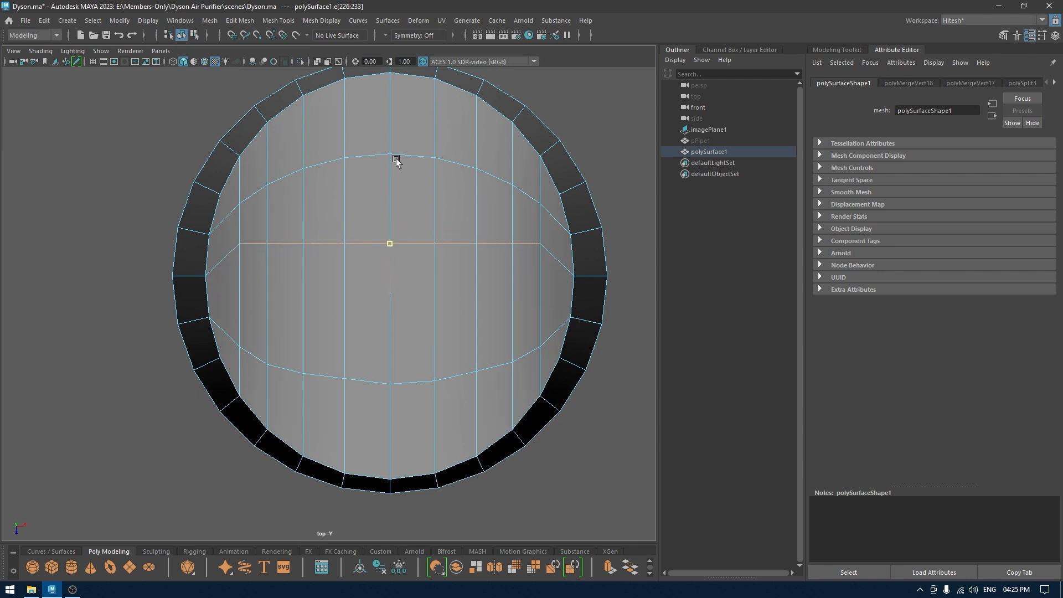
pyautogui.moveTo(391, 296); pyautogui.dragTo(391, 325)
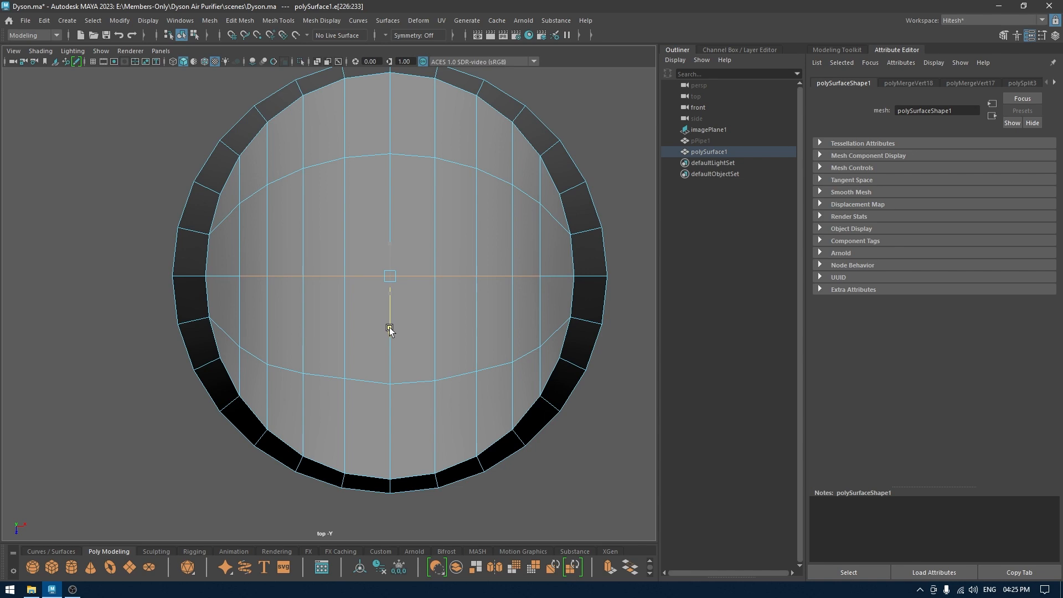
pyautogui.scroll(-3, 389, 328)
pyautogui.keyDown('alt'); pyautogui.moveTo(387, 304); pyautogui.dragTo(387, 224, button='middle'); pyautogui.keyUp('alt')
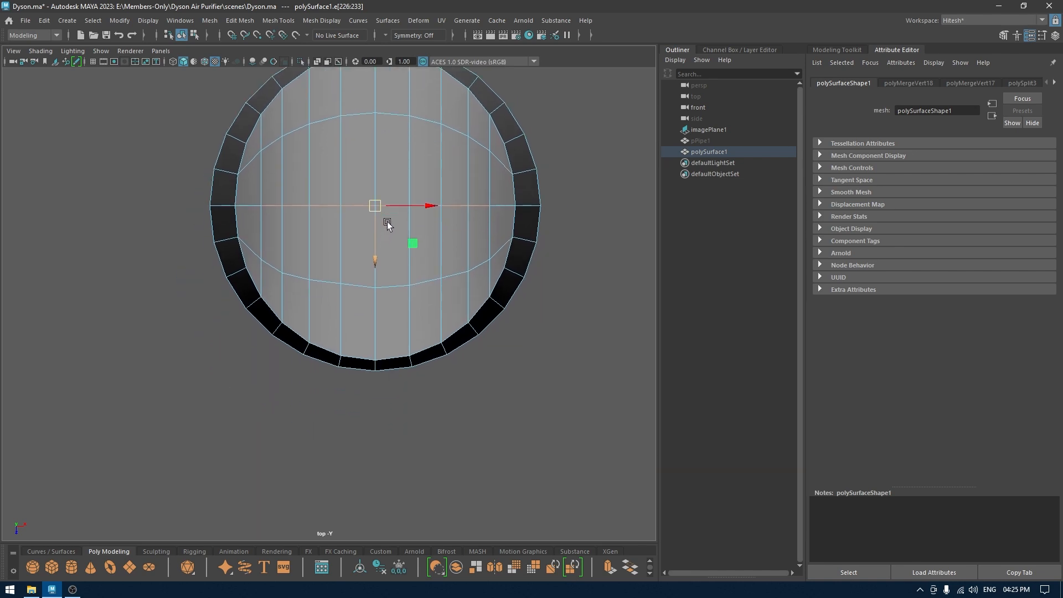
pyautogui.moveTo(384, 230); pyautogui.dragTo(385, 200, button='right')
pyautogui.click(253, 255)
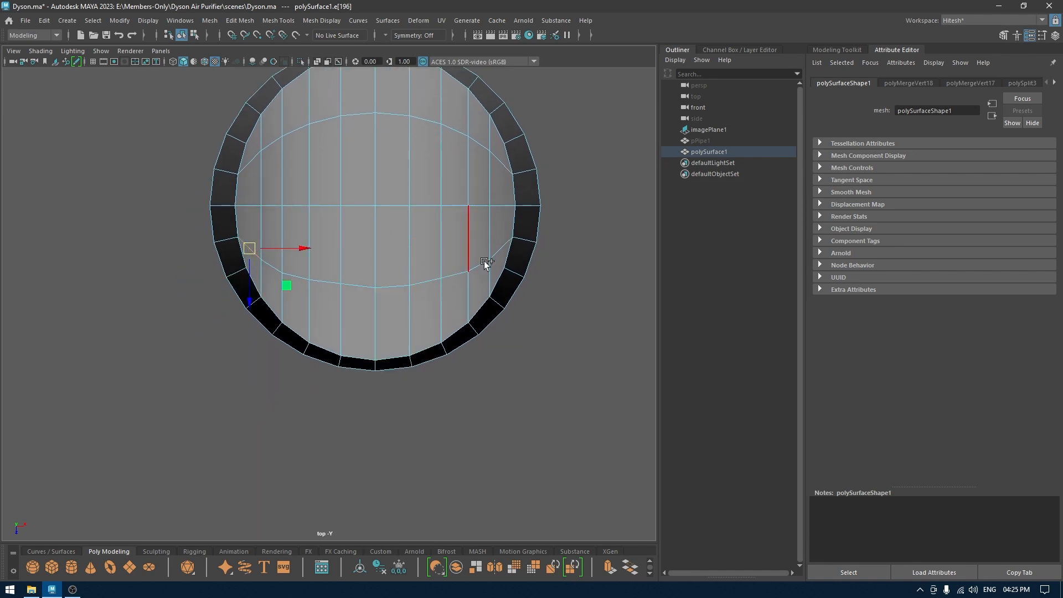
pyautogui.keyDown('shift'); pyautogui.doubleClick(492, 255); pyautogui.keyUp('shift')
# Select all faces of the body's front half in the top view and delete them
pyautogui.scroll(3, 407, 252)
pyautogui.keyDown('alt'); pyautogui.moveTo(407, 252); pyautogui.dragTo(396, 322, button='middle'); pyautogui.keyUp('alt')
pyautogui.scroll(-3, 395, 316)
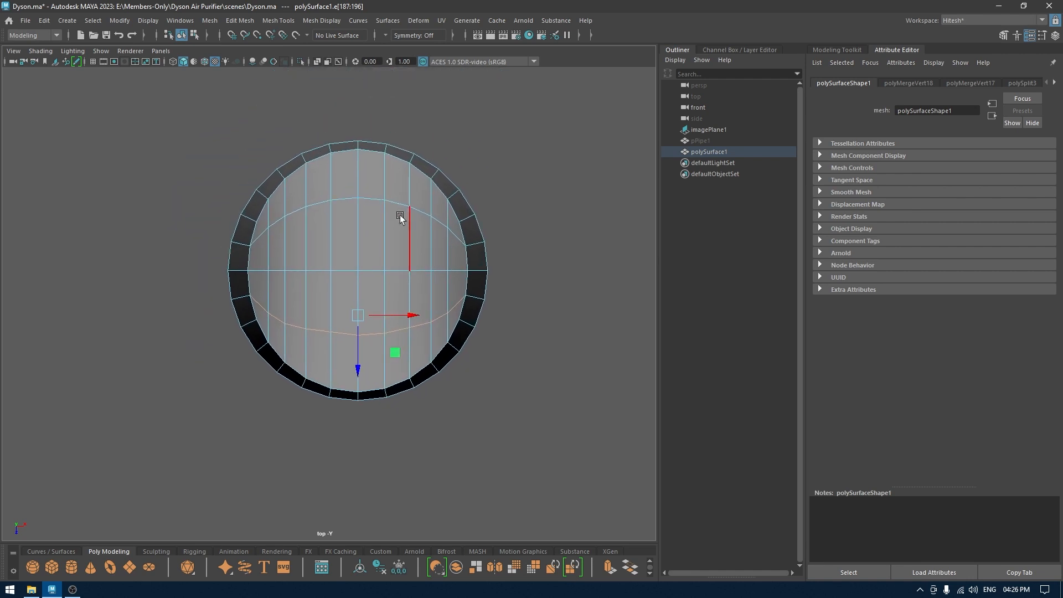
pyautogui.moveTo(389, 209); pyautogui.dragTo(389, 239, button='right')
pyautogui.moveTo(536, 453); pyautogui.dragTo(44, 281)
pyautogui.press('Delete')
# Mirror the remaining half across the world Z axis with Cut Geometry off and a merge threshold of 1
pyautogui.click(384, 166)
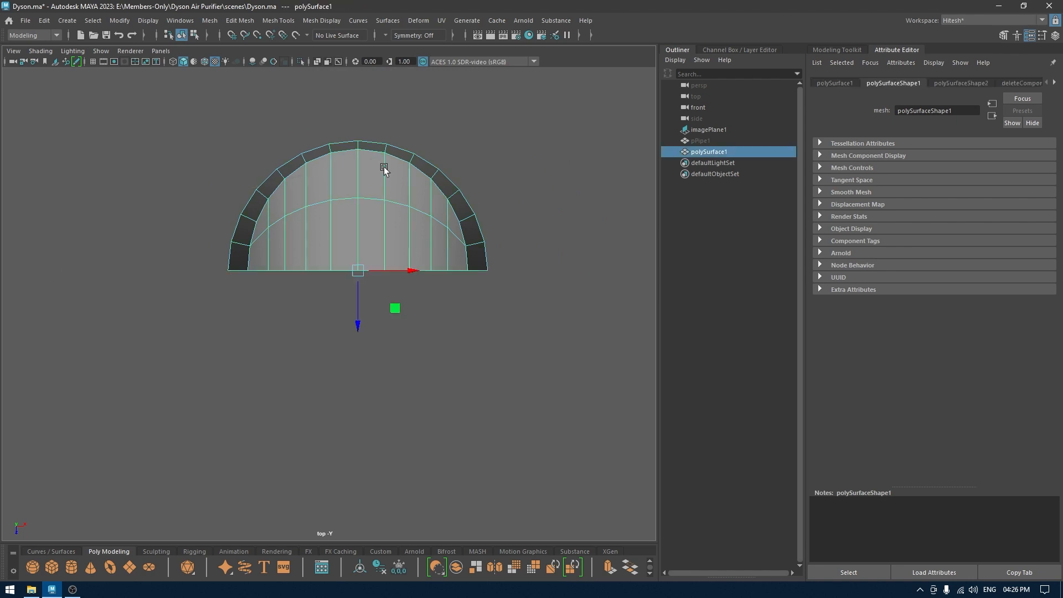
pyautogui.keyDown('shift'); pyautogui.rightClick(376, 179); pyautogui.keyUp('shift')
pyautogui.click(351, 302)
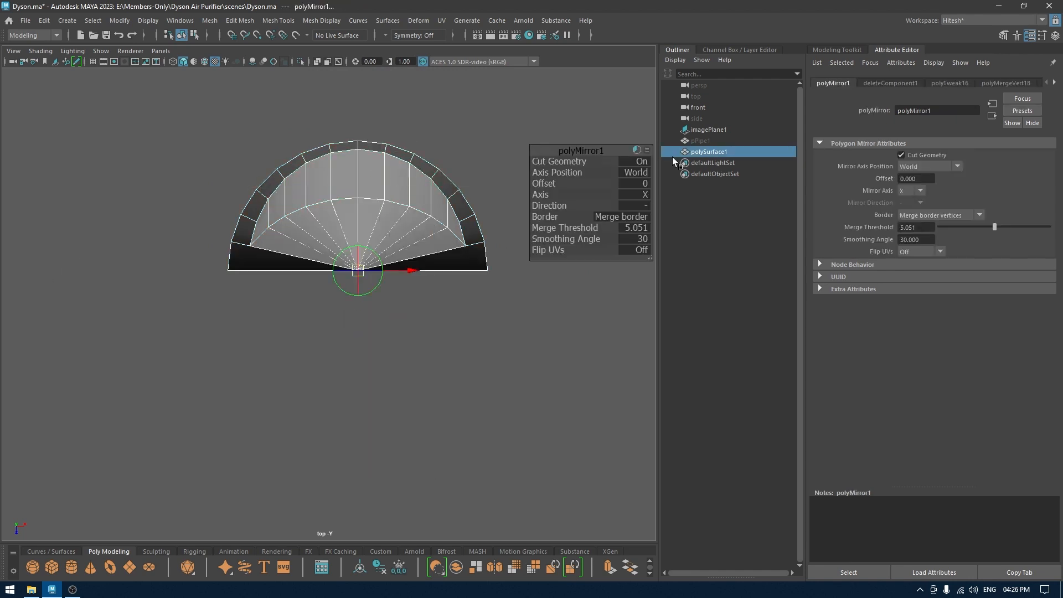
pyautogui.click(642, 197)
pyautogui.click(656, 224)
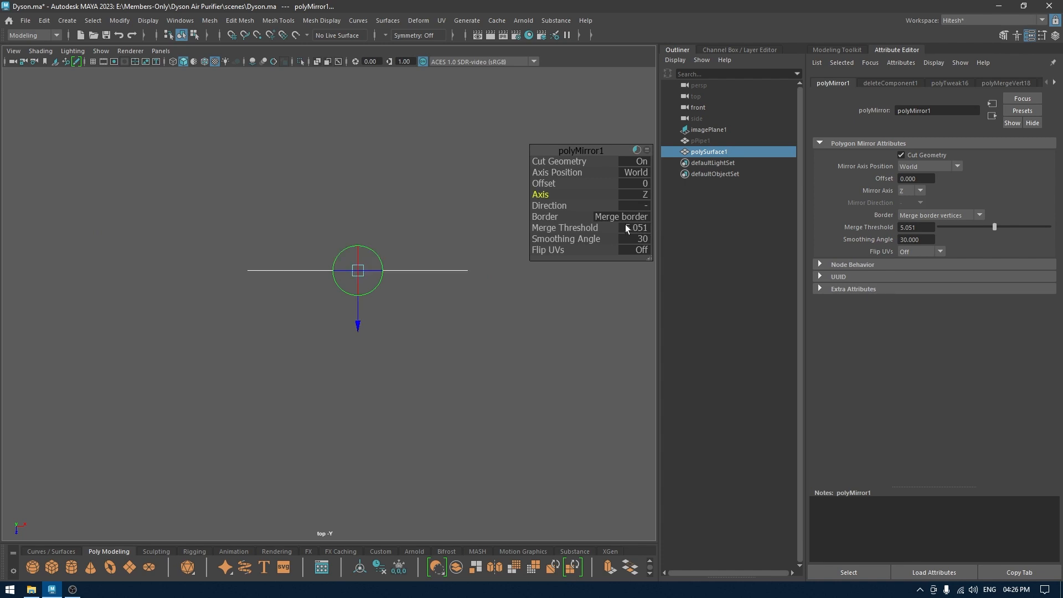
pyautogui.click(634, 201)
pyautogui.click(644, 202)
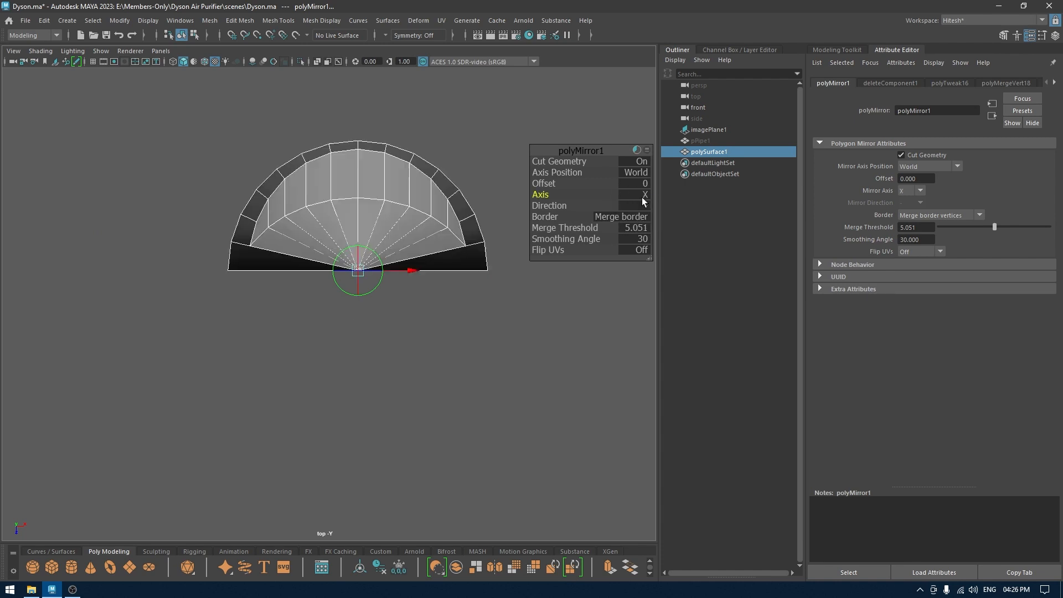
pyautogui.click(637, 161)
pyautogui.moveTo(584, 227); pyautogui.dragTo(562, 227)
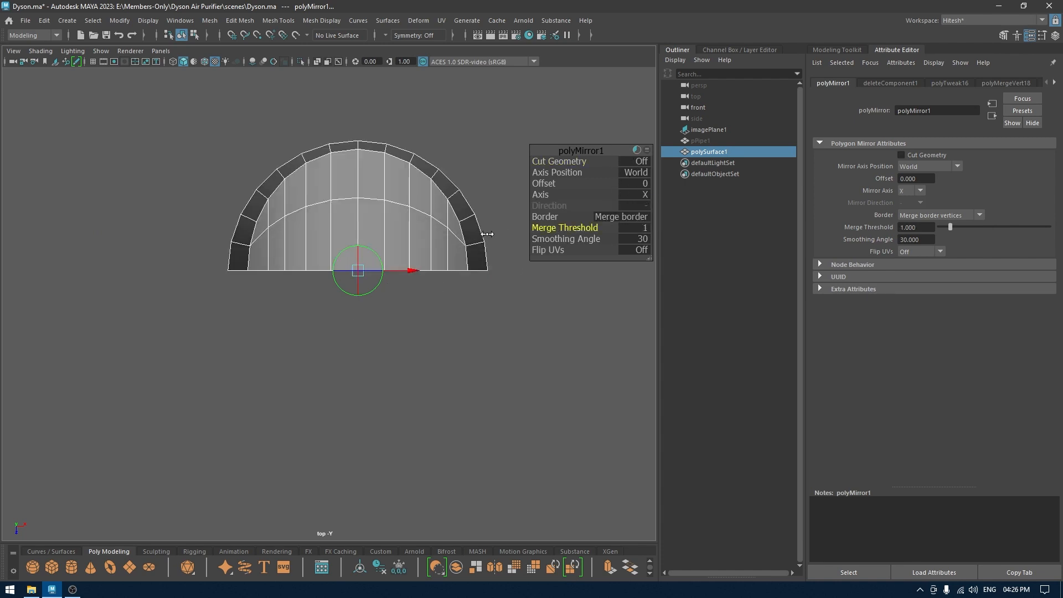
pyautogui.click(644, 195)
pyautogui.click(656, 228)
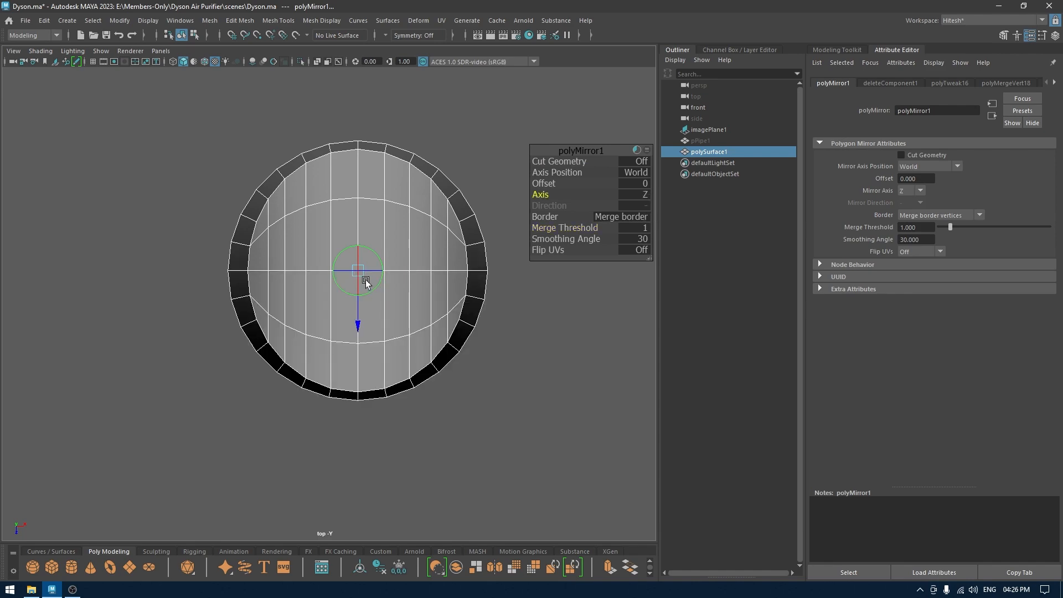
pyautogui.press('w')
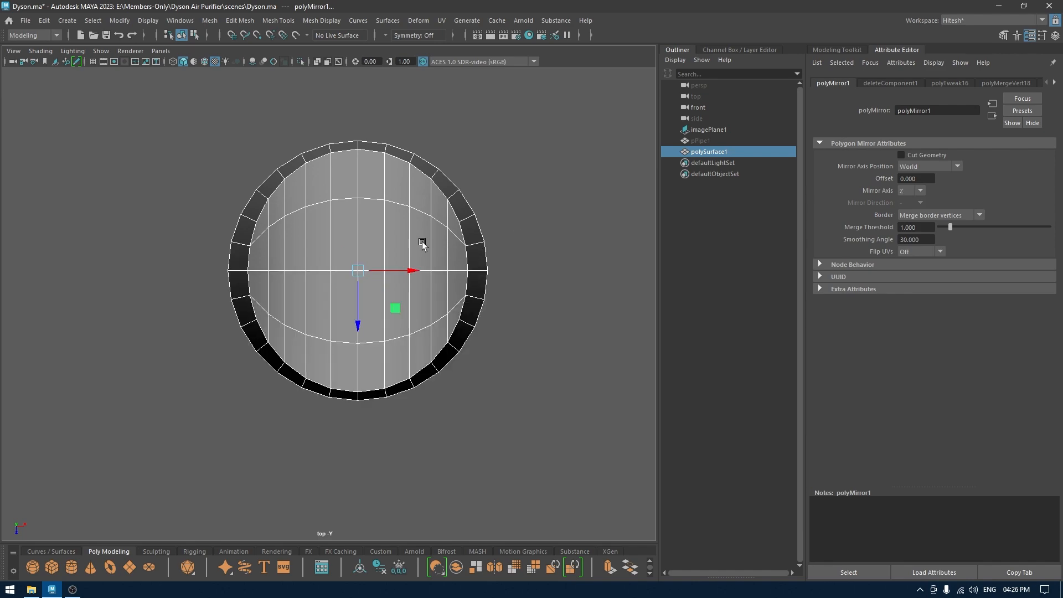
# Select all the cap and rim vertices in the front view and merge them with a 0.1 distance threshold
pyautogui.press('space')
pyautogui.moveTo(422, 242); pyautogui.dragTo(299, 159)
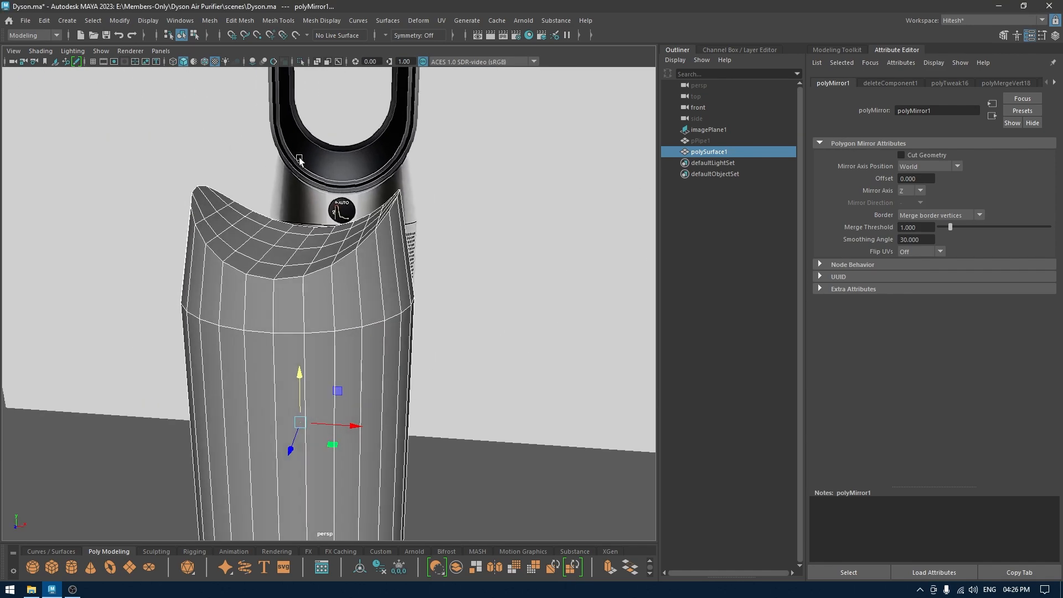
pyautogui.moveTo(299, 159); pyautogui.dragTo(244, 145, button='right')
pyautogui.press('space')
pyautogui.moveTo(245, 143); pyautogui.dragTo(250, 205)
pyautogui.keyDown('alt'); pyautogui.moveTo(334, 237); pyautogui.dragTo(220, 187, button='right'); pyautogui.keyUp('alt')
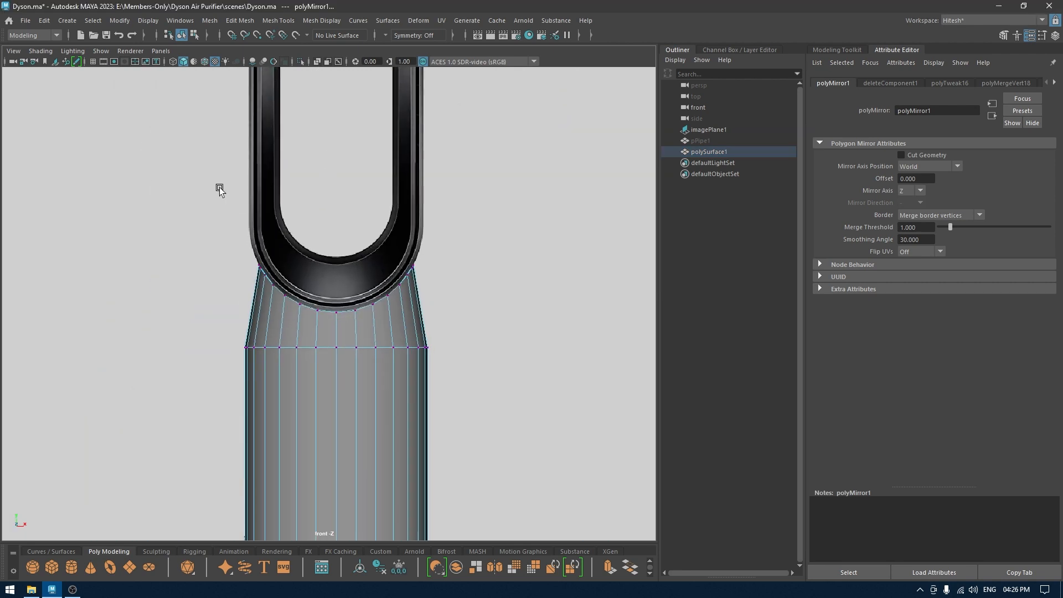
pyautogui.moveTo(220, 188); pyautogui.dragTo(456, 327)
pyautogui.keyDown('alt'); pyautogui.moveTo(372, 176); pyautogui.dragTo(416, 289, button='right'); pyautogui.keyUp('alt')
pyautogui.press('space')
pyautogui.moveTo(415, 289); pyautogui.dragTo(395, 252)
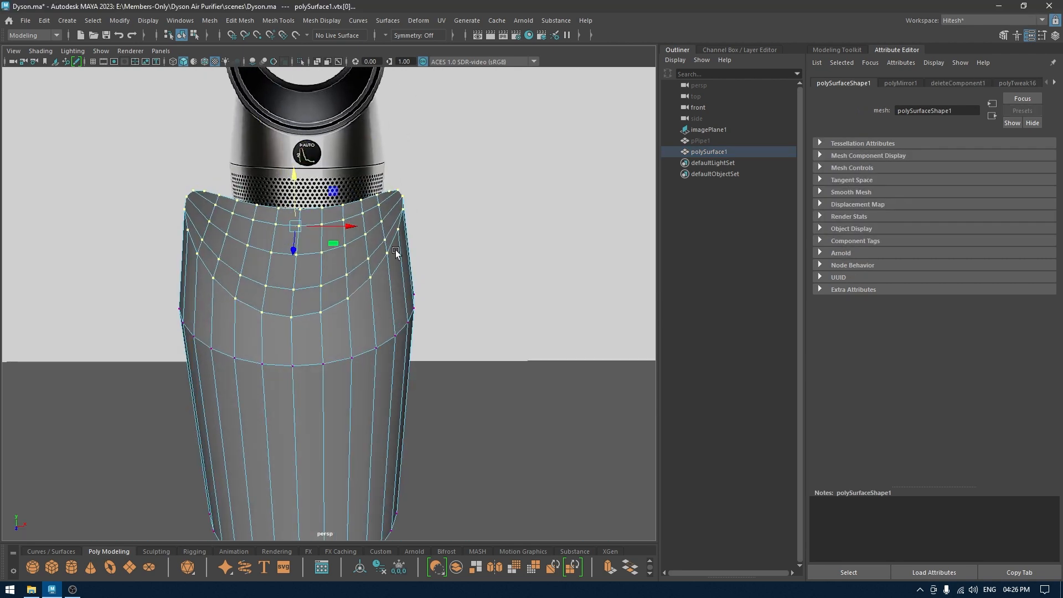
pyautogui.keyDown('alt'); pyautogui.moveTo(396, 253); pyautogui.dragTo(420, 282, button='right'); pyautogui.keyUp('alt')
pyautogui.keyDown('alt'); pyautogui.moveTo(420, 282); pyautogui.dragTo(436, 274, button='middle'); pyautogui.keyUp('alt')
pyautogui.keyDown('shift'); pyautogui.moveTo(391, 241); pyautogui.dragTo(447, 183, button='right'); pyautogui.keyUp('shift')
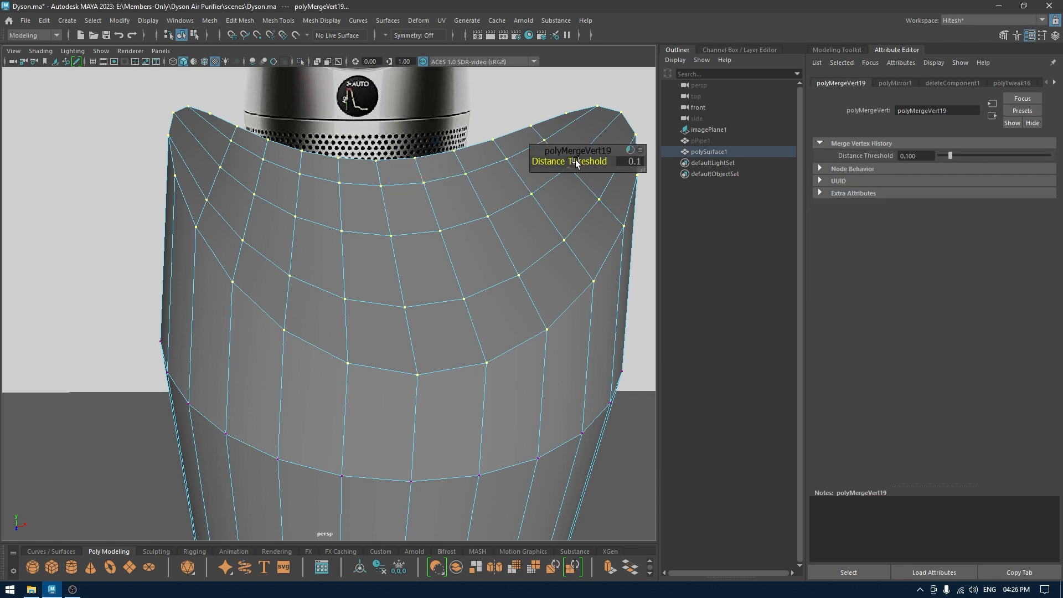
pyautogui.keyDown('alt'); pyautogui.moveTo(499, 209); pyautogui.dragTo(456, 304); pyautogui.keyUp('alt')
# Select the full edge loop around the cap's curved rim and bevel it with fraction 0.2 and 2 segments
pyautogui.moveTo(430, 261); pyautogui.dragTo(419, 231, button='right')
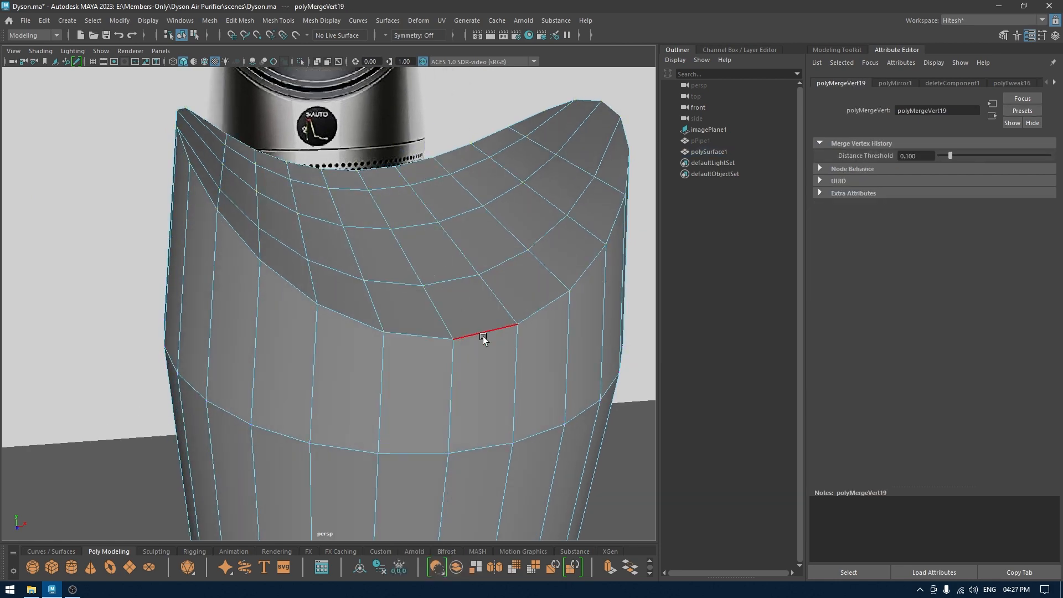
pyautogui.doubleClick(483, 339)
pyautogui.keyDown('alt'); pyautogui.moveTo(483, 339); pyautogui.dragTo(409, 347); pyautogui.keyUp('alt')
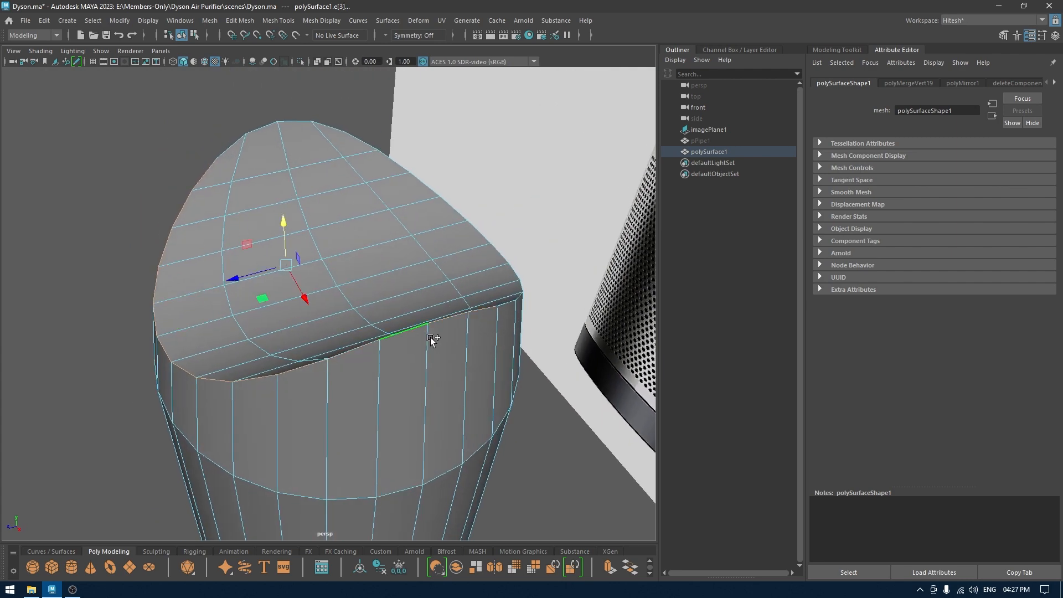
pyautogui.keyDown('alt'); pyautogui.moveTo(497, 332); pyautogui.dragTo(308, 316); pyautogui.keyUp('alt')
pyautogui.keyDown('shift'); pyautogui.doubleClick(339, 335); pyautogui.keyUp('shift')
pyautogui.hotkey('ctrl', 'z')
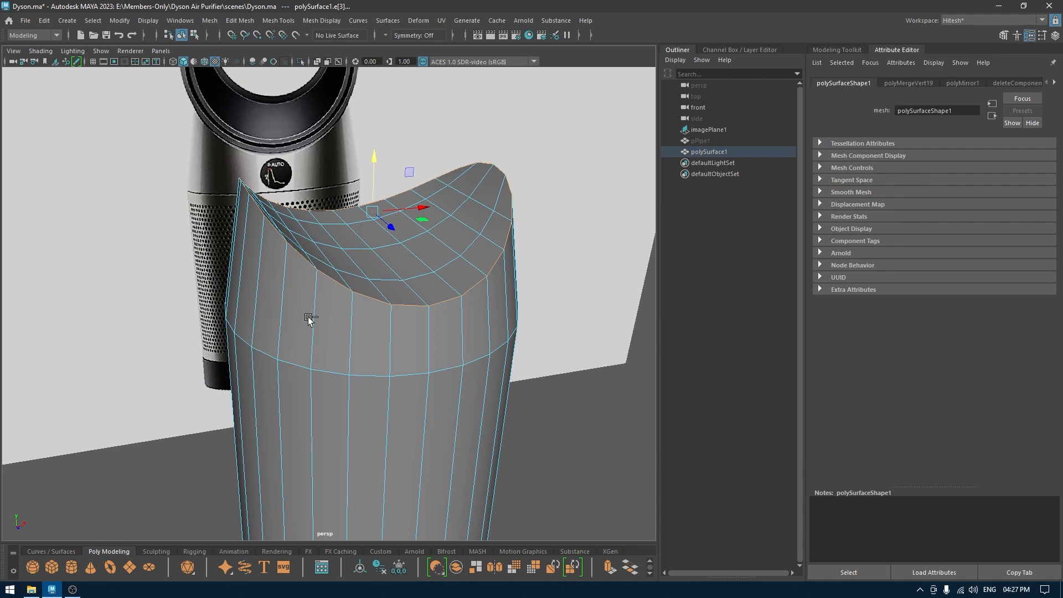
pyautogui.hotkey('ctrl', 'b')
pyautogui.keyDown('alt'); pyautogui.moveTo(410, 280); pyautogui.dragTo(370, 311); pyautogui.keyUp('alt')
pyautogui.moveTo(551, 160); pyautogui.dragTo(590, 176)
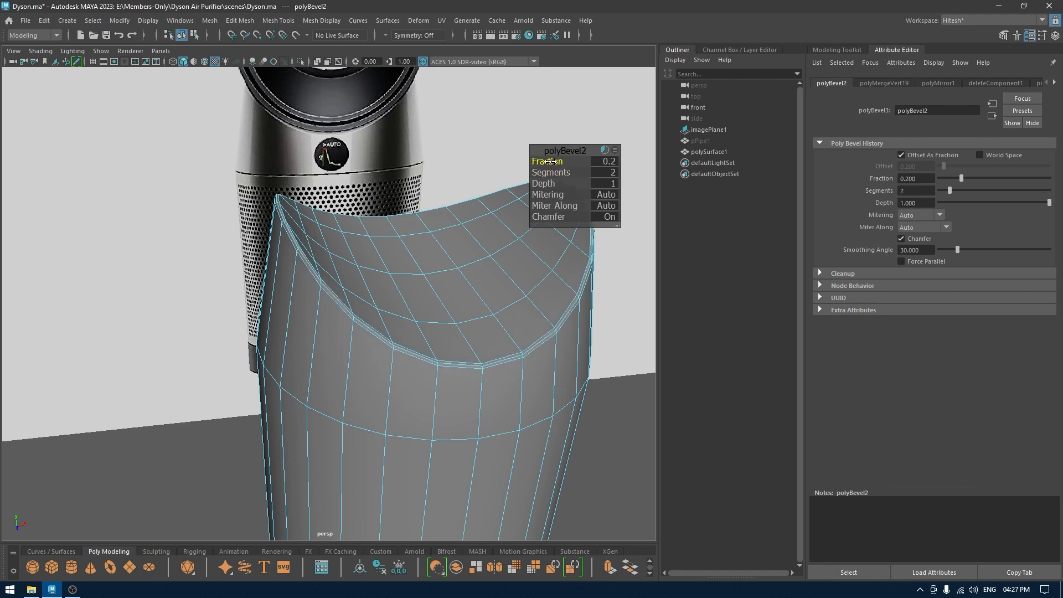
# Return to object mode, check the body in smooth preview and save the scene
pyautogui.moveTo(459, 235); pyautogui.dragTo(569, 193, button='right')
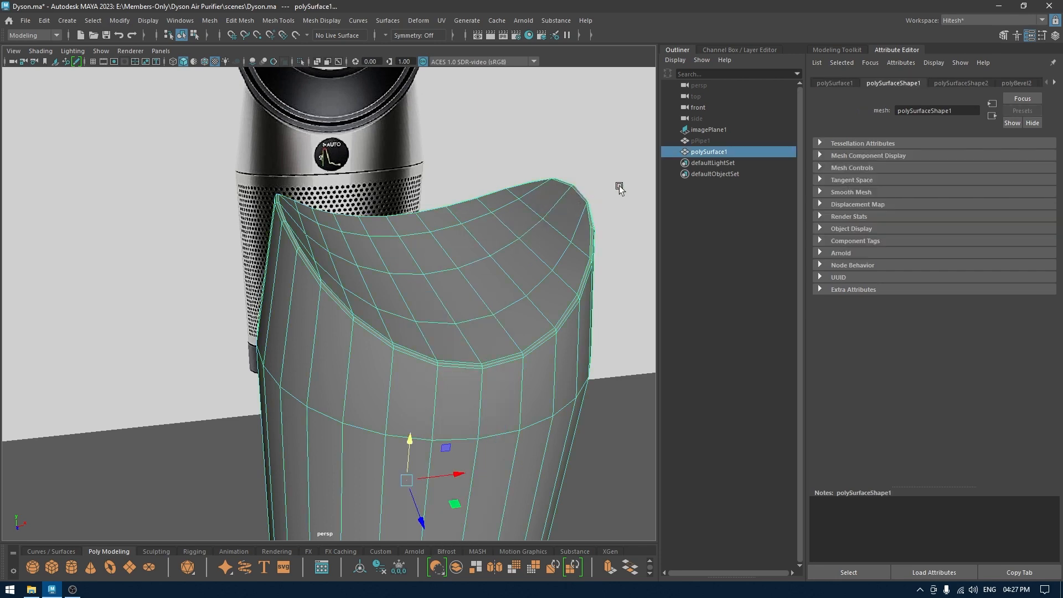
pyautogui.press('3')
pyautogui.keyDown('alt'); pyautogui.moveTo(620, 187); pyautogui.dragTo(496, 321); pyautogui.keyUp('alt')
pyautogui.click(616, 205)
pyautogui.hotkey('ctrl', 's')
# Select the body in the front view and display it in wireframe over the reference image
pyautogui.click(417, 355)
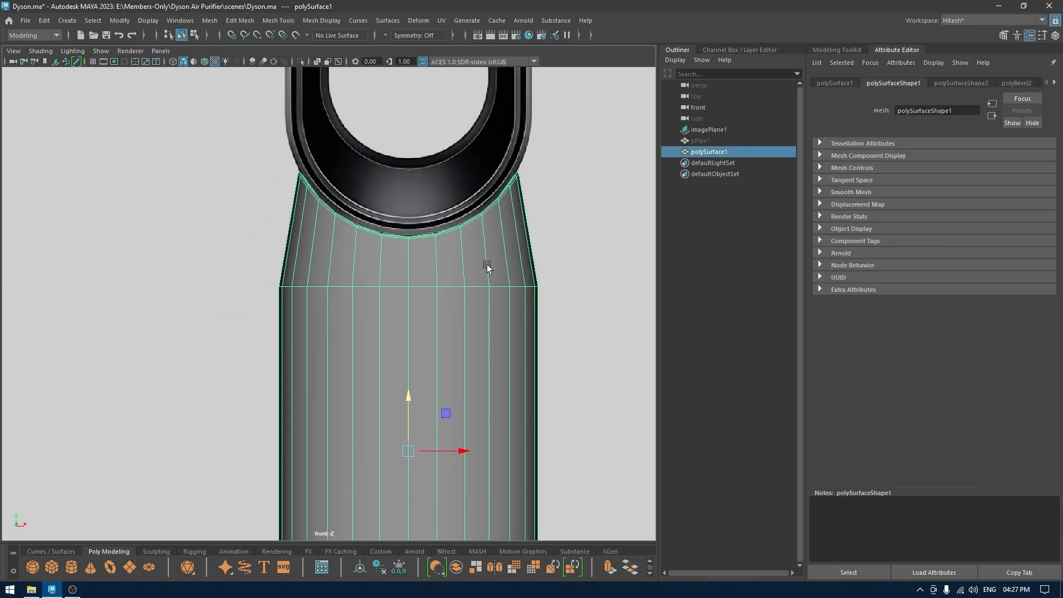
pyautogui.press('4')
pyautogui.scroll(3, 504, 360)
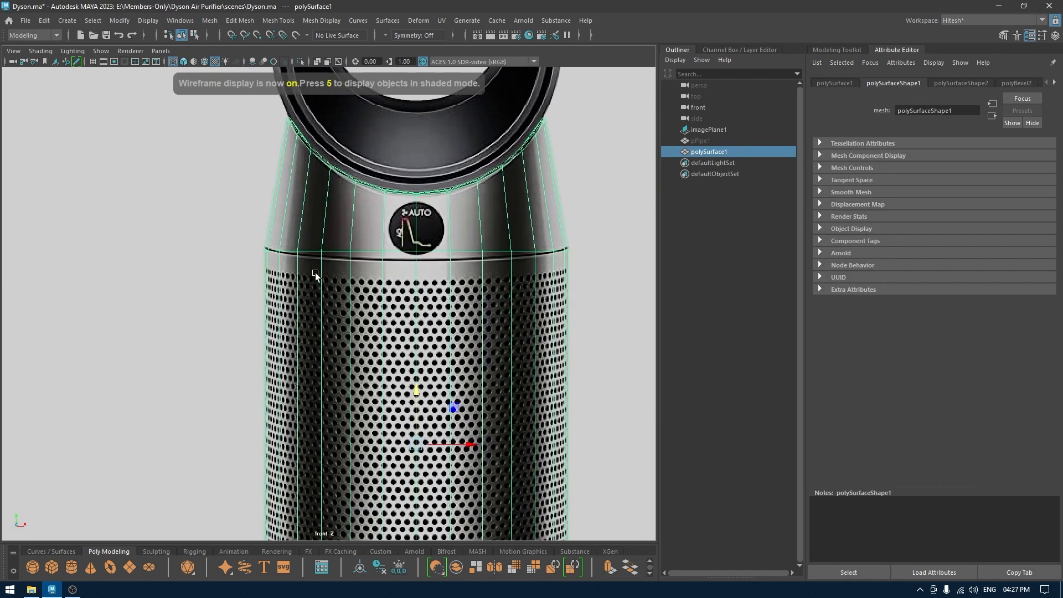
pyautogui.keyDown('alt'); pyautogui.moveTo(419, 323); pyautogui.dragTo(407, 275, button='middle'); pyautogui.keyUp('alt')
pyautogui.scroll(-5, 408, 277)
pyautogui.keyDown('alt'); pyautogui.click(404, 283); pyautogui.keyUp('alt')
pyautogui.scroll(2, 435, 338)
pyautogui.keyDown('alt'); pyautogui.moveTo(435, 342); pyautogui.dragTo(434, 330, button='middle'); pyautogui.keyUp('alt')
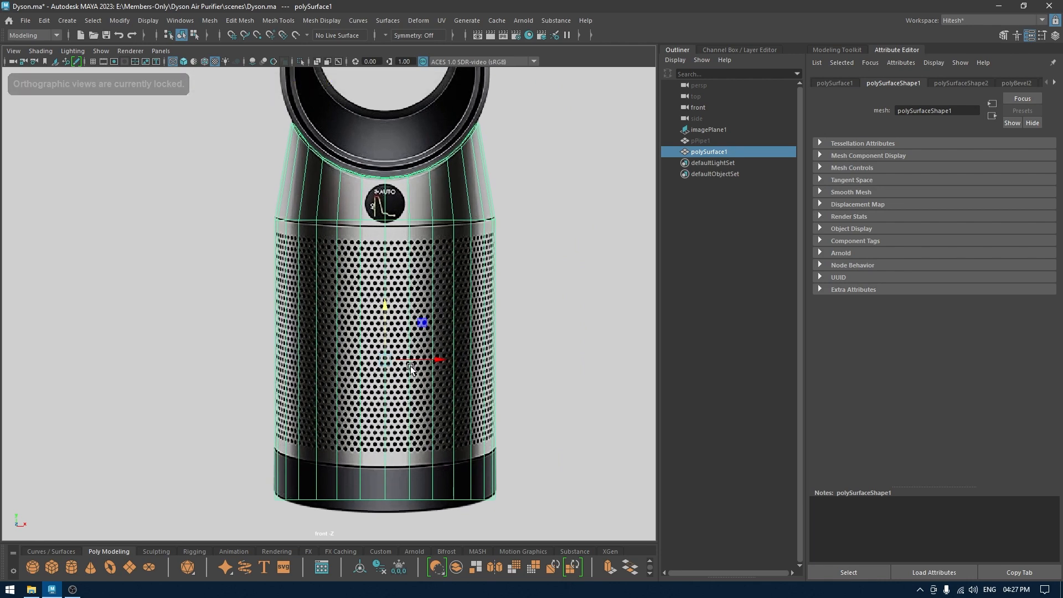
# Cut an edge loop around the body with Multi-Cut at the seam between the perforated section and the dark base
pyautogui.keyDown('shift'); pyautogui.moveTo(410, 276); pyautogui.dragTo(346, 276, button='right'); pyautogui.keyUp('shift')
pyautogui.keyDown('alt'); pyautogui.moveTo(333, 361); pyautogui.dragTo(356, 299, button='middle'); pyautogui.keyUp('alt')
pyautogui.scroll(3, 356, 299)
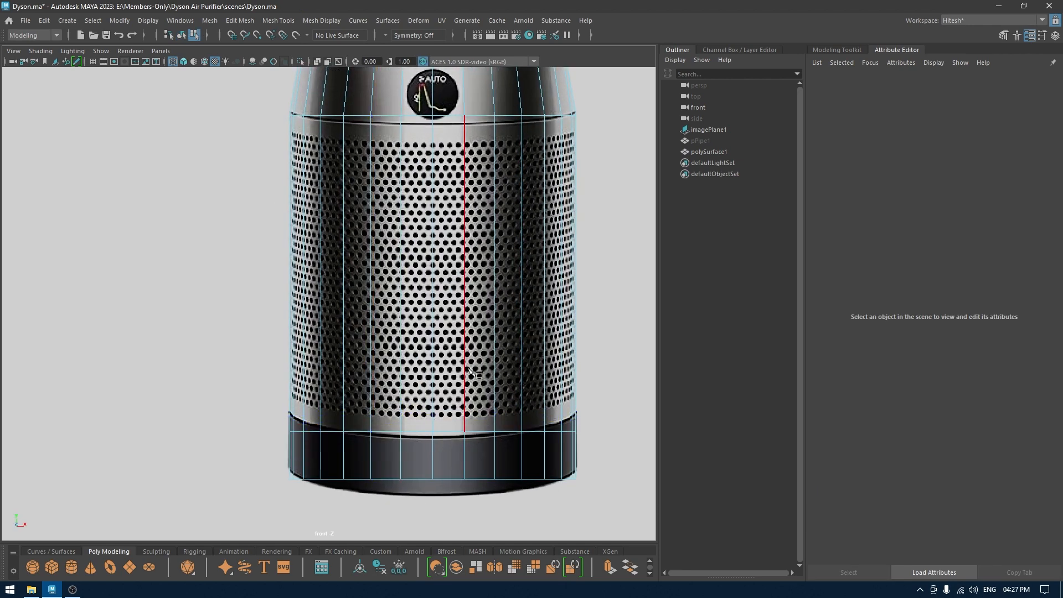
pyautogui.keyDown('alt'); pyautogui.moveTo(467, 368); pyautogui.dragTo(467, 420, button='middle'); pyautogui.keyUp('alt')
pyautogui.click(466, 371)
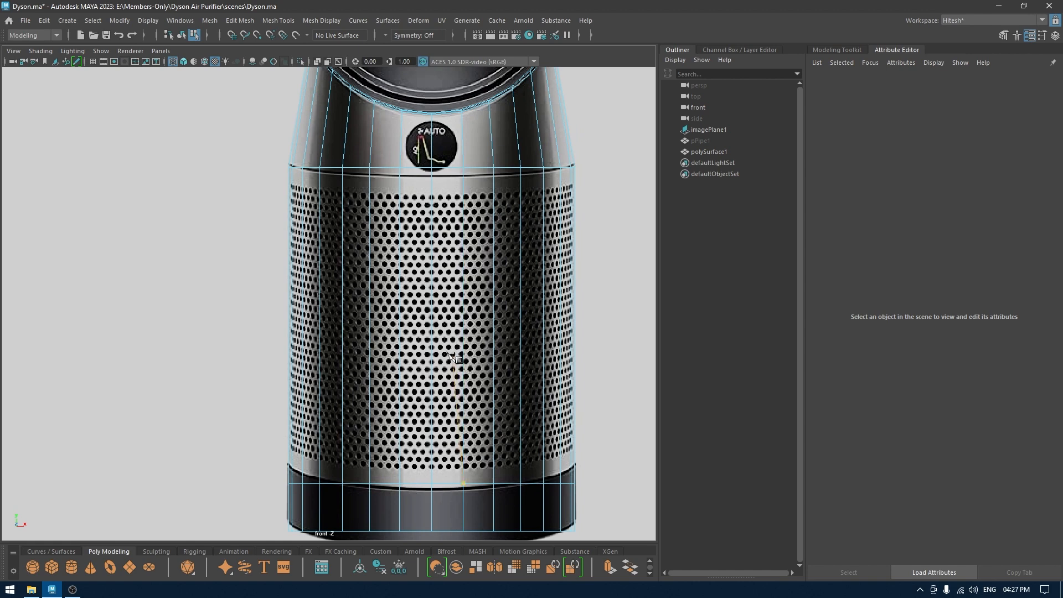
pyautogui.press('q')
# In the shaded perspective view, select the ring of tall faces between the two seams and extract it as a separate piece
pyautogui.press('space')
pyautogui.moveTo(437, 309); pyautogui.dragTo(432, 237)
pyautogui.keyDown('alt'); pyautogui.moveTo(384, 296); pyautogui.dragTo(379, 313); pyautogui.keyUp('alt')
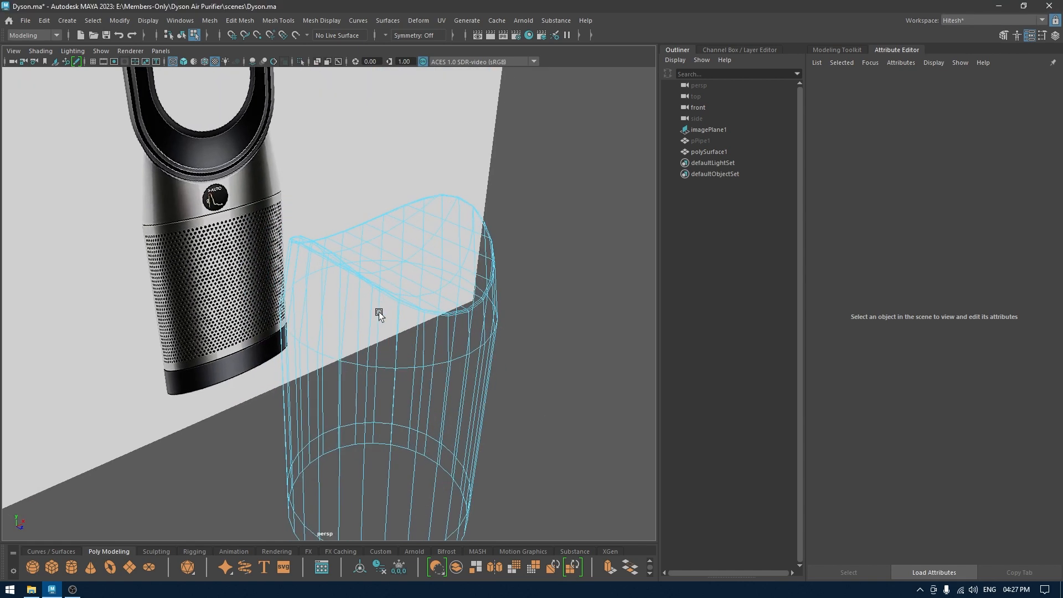
pyautogui.keyDown('alt'); pyautogui.moveTo(379, 313); pyautogui.dragTo(355, 237, button='middle'); pyautogui.keyUp('alt')
pyautogui.keyDown('alt'); pyautogui.moveTo(396, 304); pyautogui.dragTo(369, 288); pyautogui.keyUp('alt')
pyautogui.press('6')
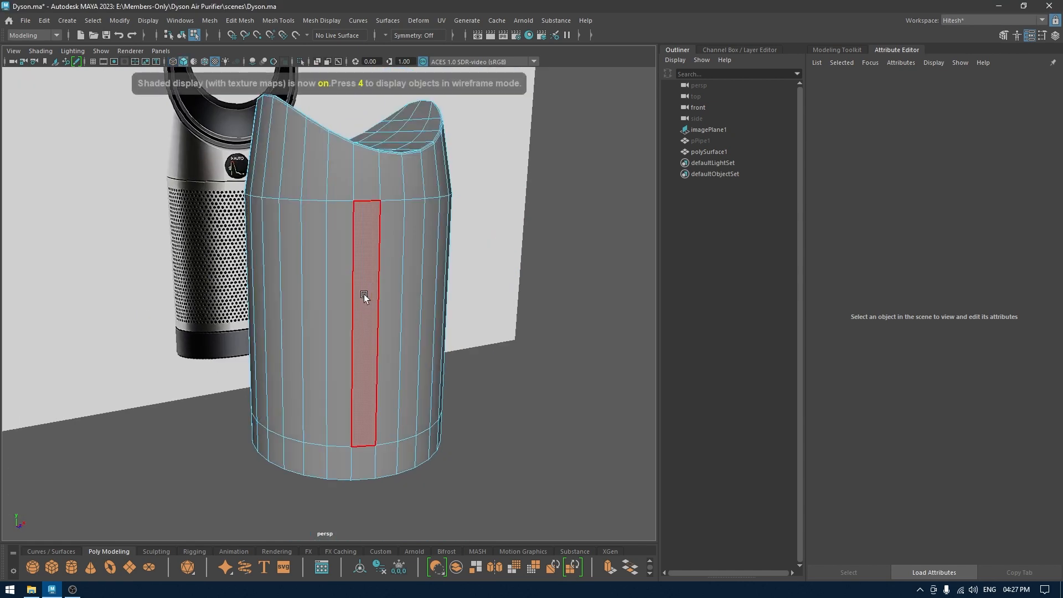
pyautogui.click(363, 297)
pyautogui.doubleClick(344, 299)
pyautogui.keyDown('shift'); pyautogui.rightClick(344, 299); pyautogui.keyUp('shift')
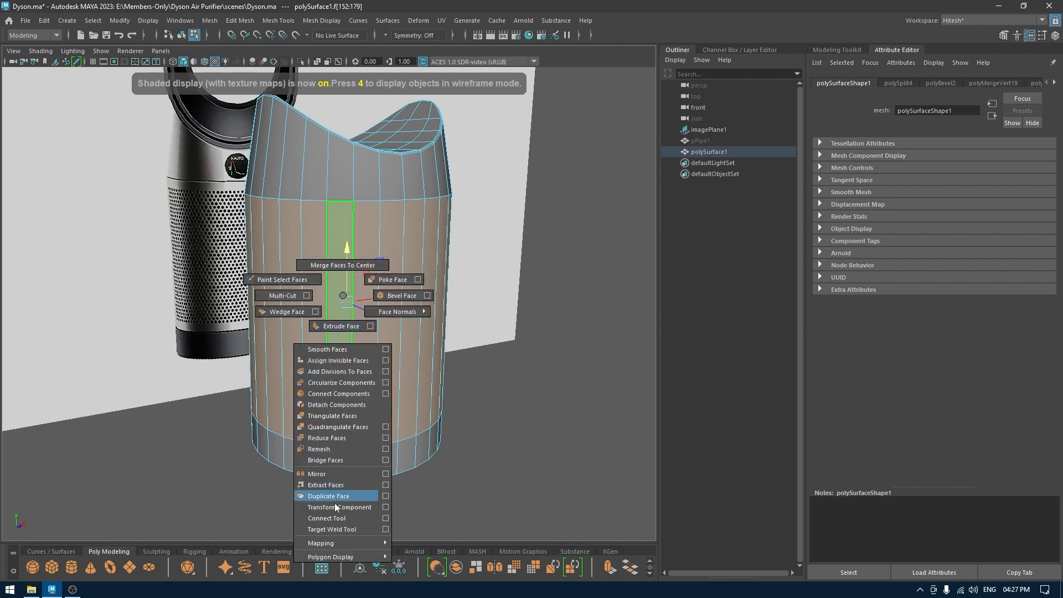
pyautogui.click(327, 485)
pyautogui.moveTo(344, 271); pyautogui.dragTo(414, 218, button='right')
# Select the extracted middle section and enable ambient occlusion and anti-aliasing in the perspective view
pyautogui.click(527, 272)
pyautogui.click(394, 295)
pyautogui.keyDown('alt'); pyautogui.moveTo(527, 273); pyautogui.dragTo(439, 330); pyautogui.keyUp('alt')
pyautogui.click(393, 296)
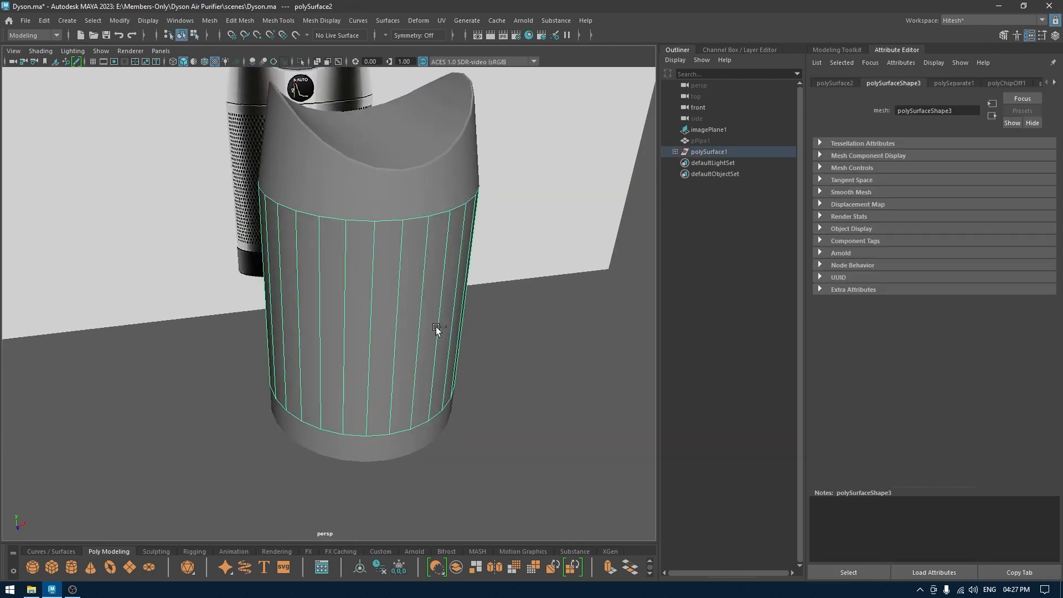
pyautogui.click(273, 62)
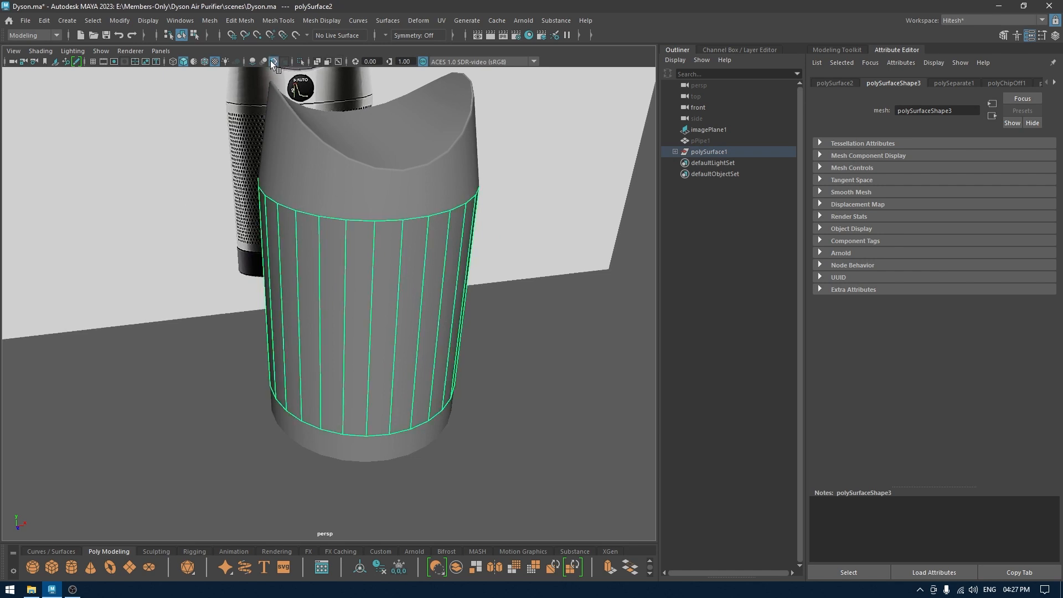
pyautogui.click(265, 62)
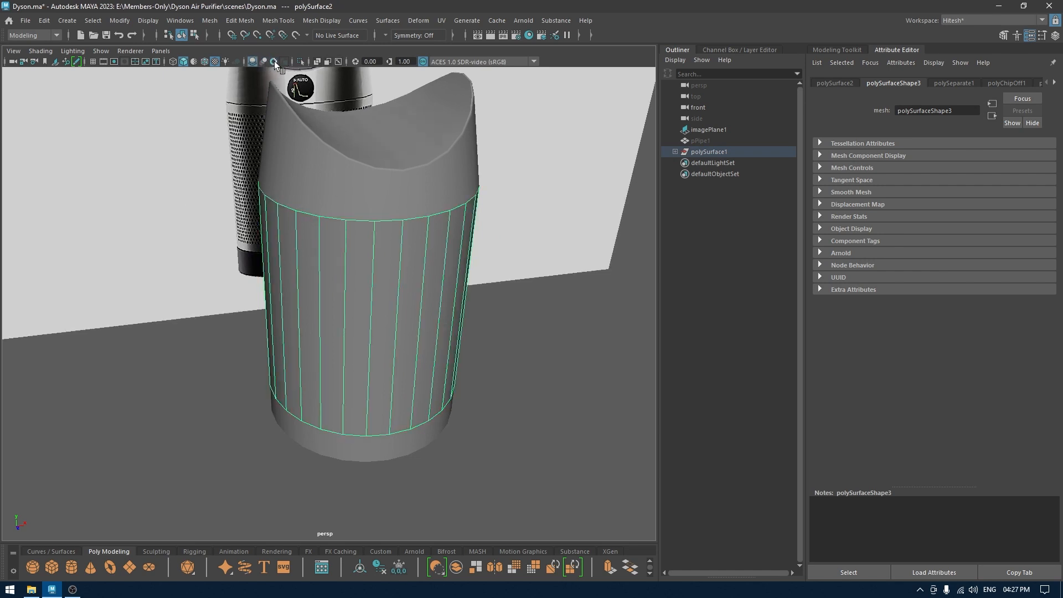
pyautogui.click(275, 62)
# Clear the selection and save the scene
pyautogui.keyDown('alt'); pyautogui.moveTo(355, 127); pyautogui.dragTo(417, 159); pyautogui.keyUp('alt')
pyautogui.click(519, 209)
pyautogui.hotkey('ctrl', 's')
# In the front view, select the faces of the dark base below the lower seam and extract them as a separate piece
pyautogui.keyDown('alt'); pyautogui.moveTo(510, 209); pyautogui.dragTo(466, 324); pyautogui.keyUp('alt')
pyautogui.scroll(3, 466, 324)
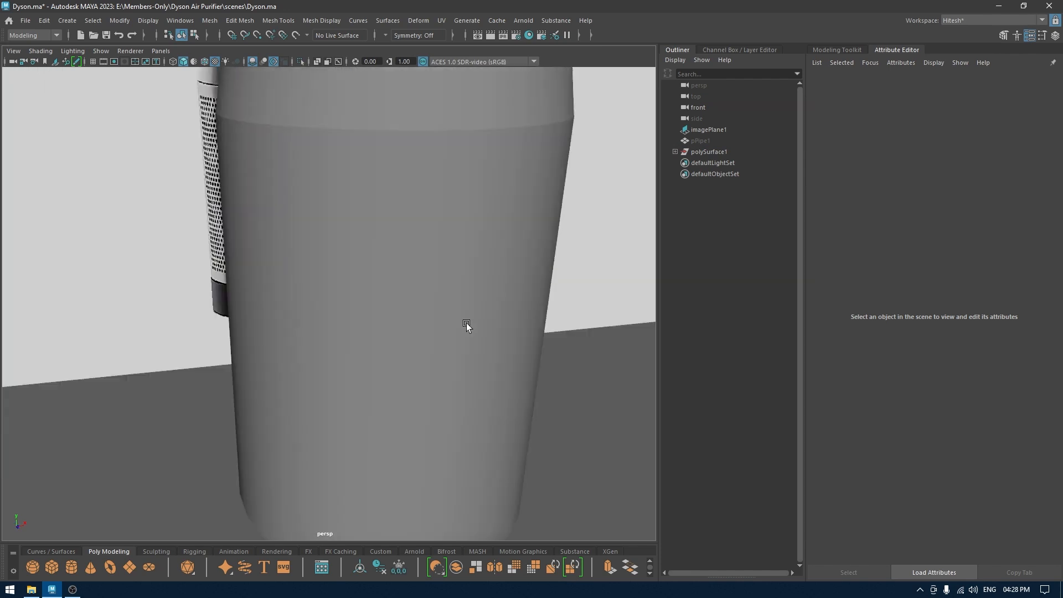
pyautogui.click(466, 325)
pyautogui.press('f')
pyautogui.keyDown('alt'); pyautogui.moveTo(444, 119); pyautogui.dragTo(467, 292); pyautogui.keyUp('alt')
pyautogui.press('space')
pyautogui.scroll(-2, 467, 288)
pyautogui.keyDown('alt'); pyautogui.moveTo(464, 274); pyautogui.dragTo(439, 205, button='middle'); pyautogui.keyUp('alt')
pyautogui.moveTo(578, 265); pyautogui.dragTo(576, 294, button='right')
pyautogui.moveTo(587, 368); pyautogui.dragTo(184, 484)
pyautogui.keyDown('shift'); pyautogui.moveTo(602, 253); pyautogui.dragTo(586, 442, button='right'); pyautogui.keyUp('shift')
# Return to object mode and select the separated cap in the perspective view
pyautogui.moveTo(497, 265); pyautogui.dragTo(579, 249, button='right')
pyautogui.click(578, 248)
pyautogui.click(446, 125)
pyautogui.press('space')
pyautogui.moveTo(446, 130); pyautogui.dragTo(449, 83)
pyautogui.keyDown('alt'); pyautogui.moveTo(434, 186); pyautogui.dragTo(471, 386); pyautogui.keyUp('alt')
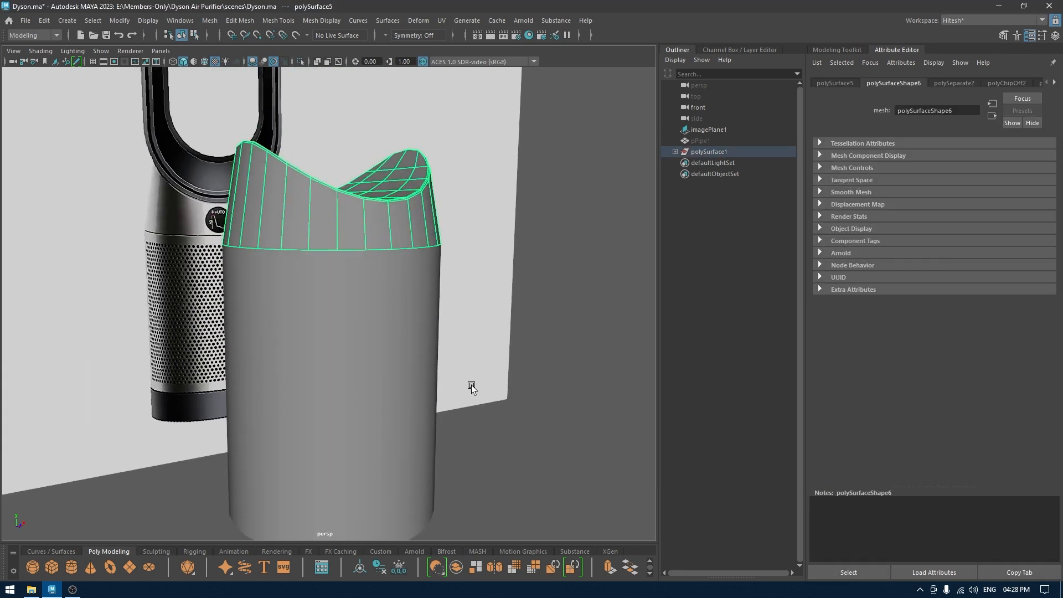
# Compare the cap's lower edge with the curved seam of the reference image in the front wireframe view
pyautogui.keyDown('alt'); pyautogui.moveTo(472, 386); pyautogui.dragTo(440, 300, button='right'); pyautogui.keyUp('alt')
pyautogui.keyDown('alt'); pyautogui.moveTo(440, 300); pyautogui.dragTo(411, 318); pyautogui.keyUp('alt')
pyautogui.scroll(2, 380, 251)
pyautogui.press('space')
pyautogui.moveTo(379, 250); pyautogui.dragTo(381, 271)
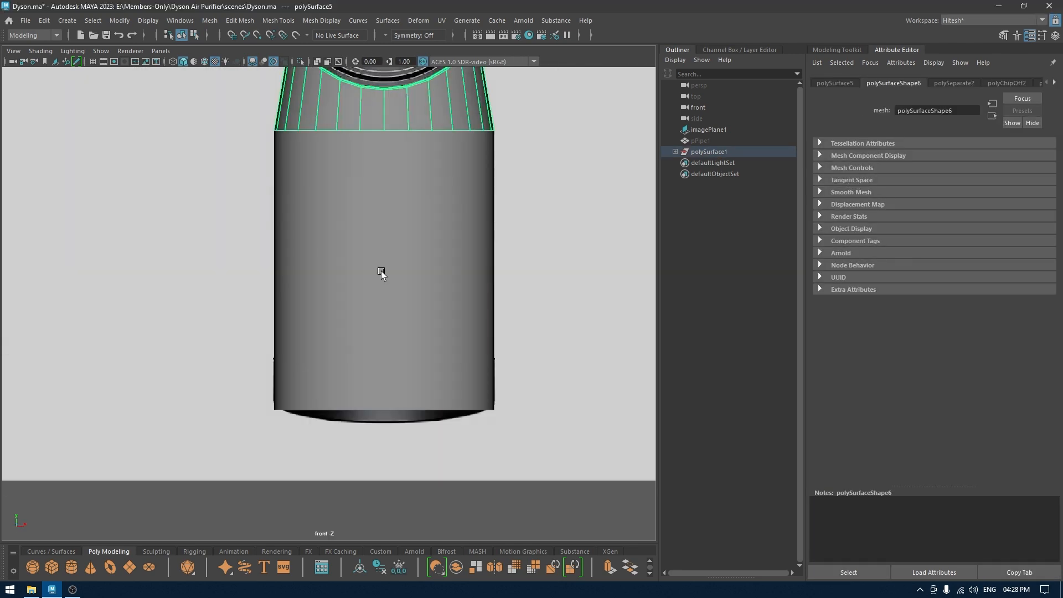
pyautogui.keyDown('alt'); pyautogui.moveTo(381, 249); pyautogui.dragTo(404, 249, button='right'); pyautogui.keyUp('alt')
pyautogui.keyDown('alt'); pyautogui.moveTo(404, 249); pyautogui.dragTo(387, 390, button='middle'); pyautogui.keyUp('alt')
pyautogui.press('4')
pyautogui.keyDown('alt'); pyautogui.moveTo(355, 189); pyautogui.dragTo(374, 285, button='middle'); pyautogui.keyUp('alt')
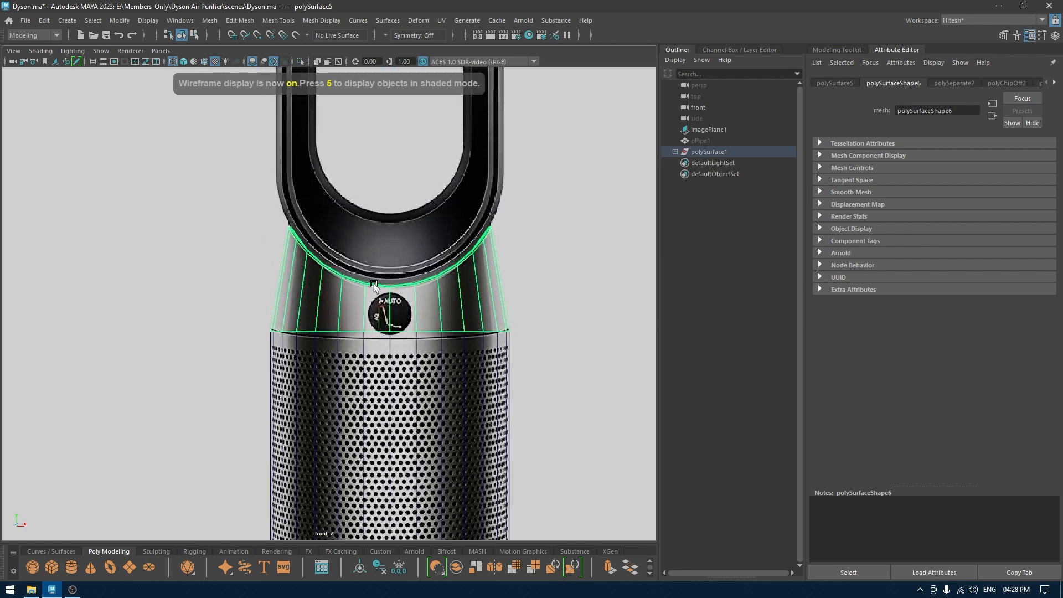
pyautogui.keyDown('alt'); pyautogui.moveTo(375, 285); pyautogui.dragTo(408, 392, button='right'); pyautogui.keyUp('alt')
pyautogui.keyDown('alt'); pyautogui.moveTo(408, 391); pyautogui.dragTo(363, 375, button='middle'); pyautogui.keyUp('alt')
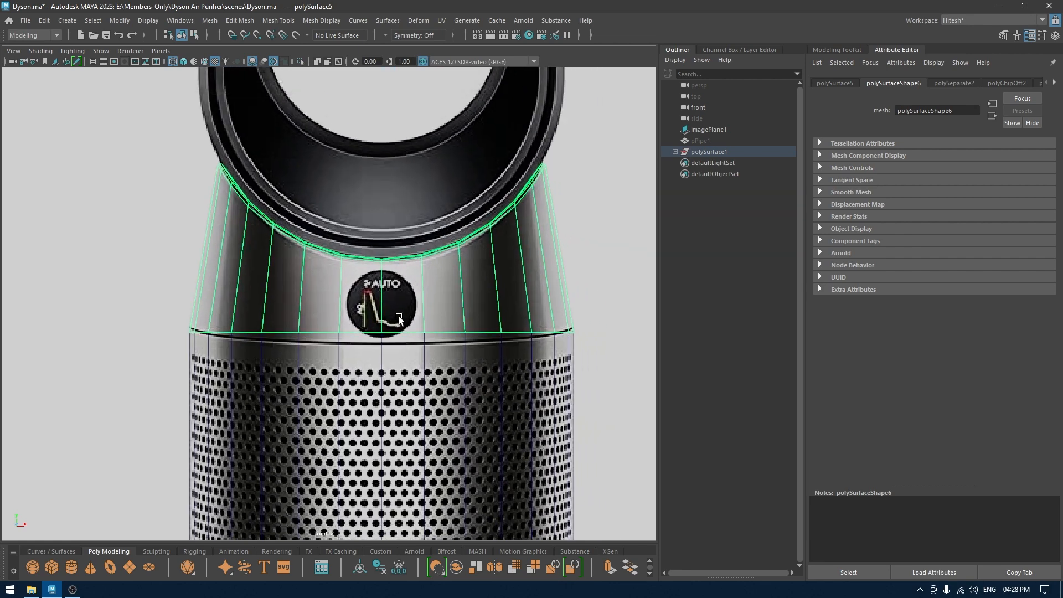
pyautogui.keyDown('alt'); pyautogui.moveTo(399, 317); pyautogui.dragTo(386, 249, button='middle'); pyautogui.keyUp('alt')
pyautogui.scroll(-6, 392, 258)
pyautogui.keyDown('alt'); pyautogui.moveTo(440, 304); pyautogui.dragTo(437, 259, button='middle'); pyautogui.keyUp('alt')
# Select the perforated middle section and the base together and move them slightly down to the seam in the reference image
pyautogui.click(428, 334)
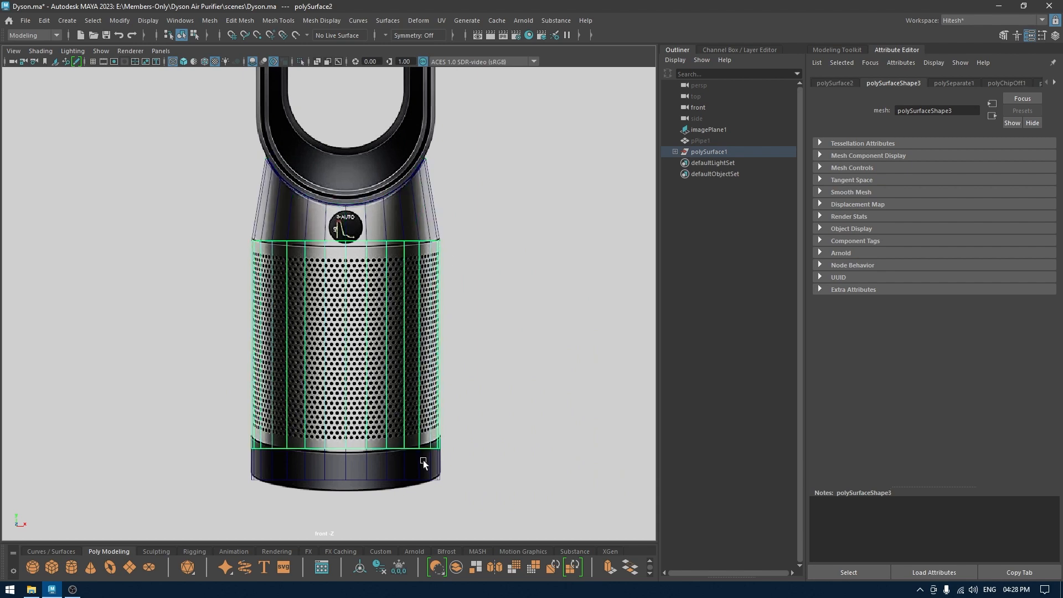
pyautogui.click(408, 476)
pyautogui.keyDown('shift'); pyautogui.click(405, 370); pyautogui.keyUp('shift')
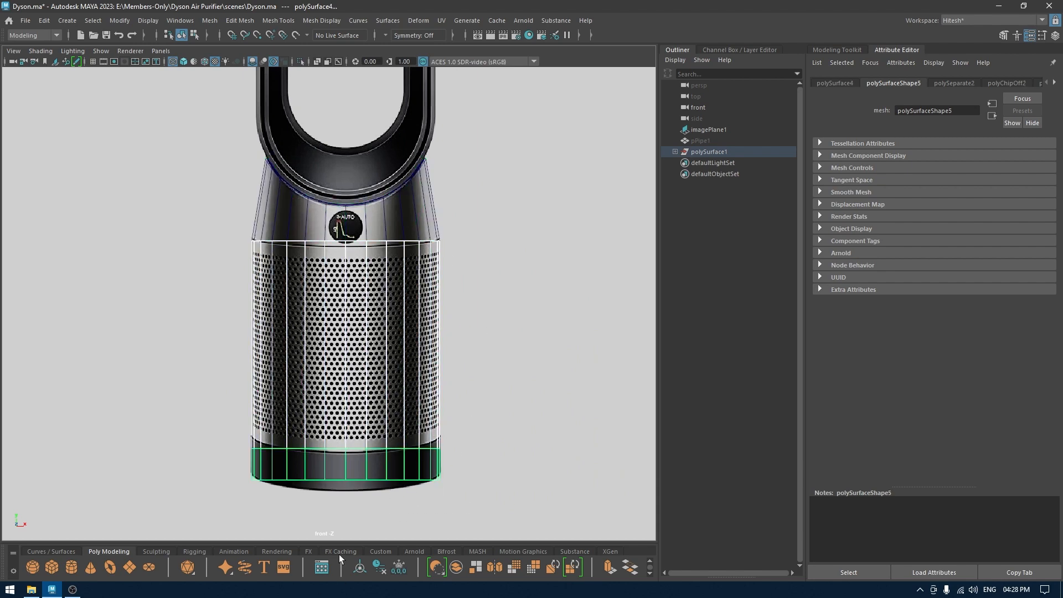
pyautogui.press('w')
pyautogui.scroll(-3, 349, 349)
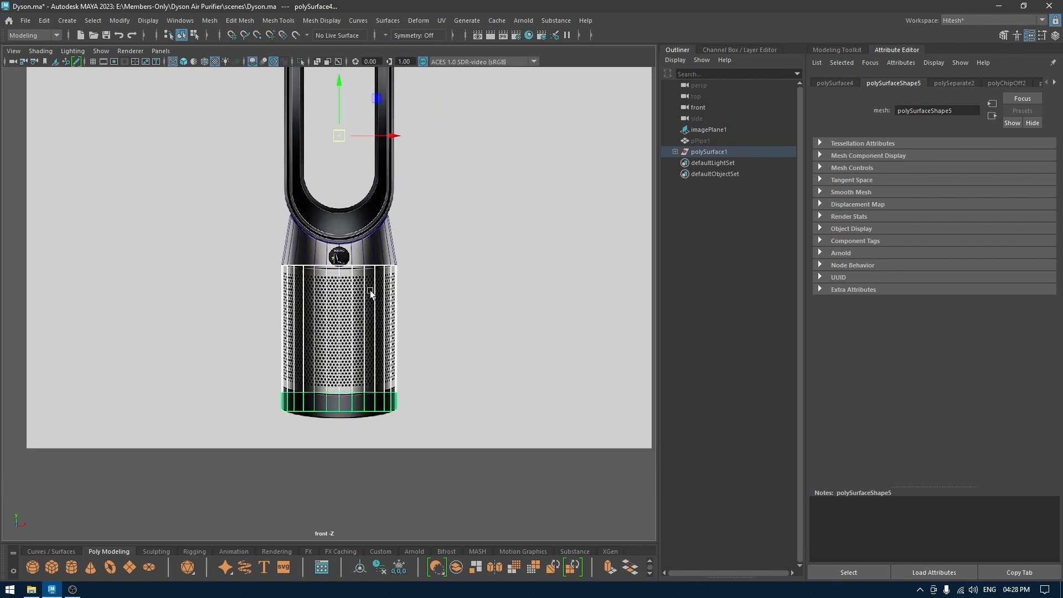
pyautogui.scroll(5, 333, 255)
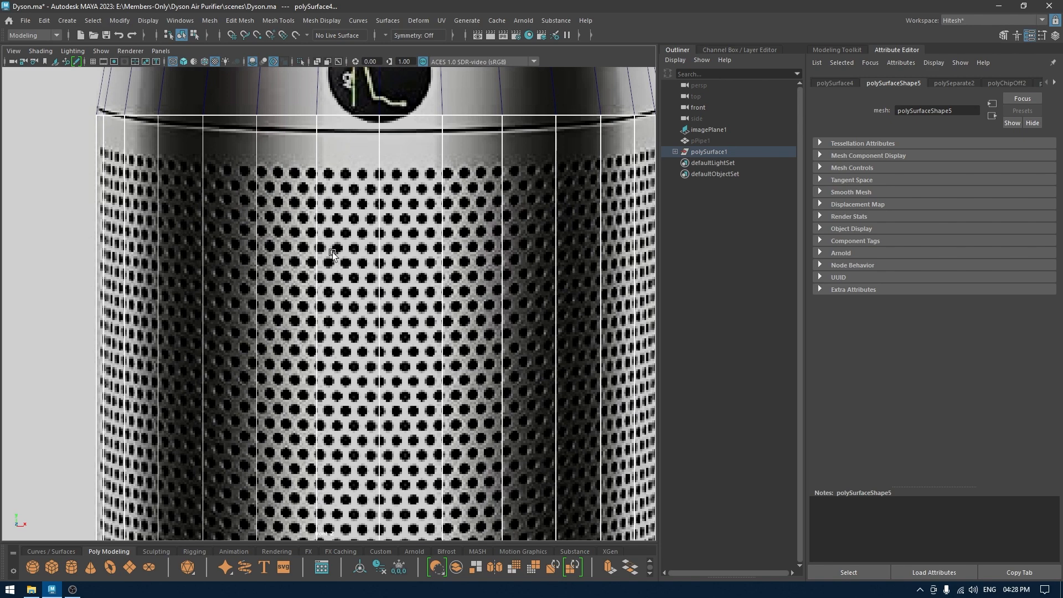
pyautogui.moveTo(365, 217); pyautogui.dragTo(365, 232)
pyautogui.scroll(-2, 389, 270)
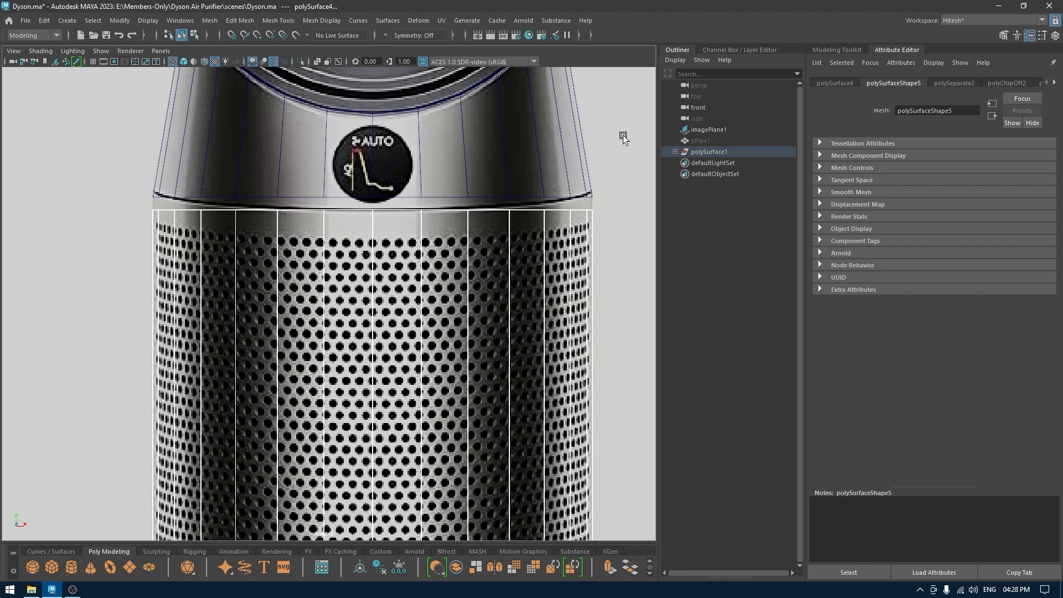
# Select the cap's lower border edge loop and move it down to the upper edge of the perforated section
pyautogui.click(465, 172)
pyautogui.moveTo(573, 159); pyautogui.dragTo(573, 128, button='right')
pyautogui.click(450, 191)
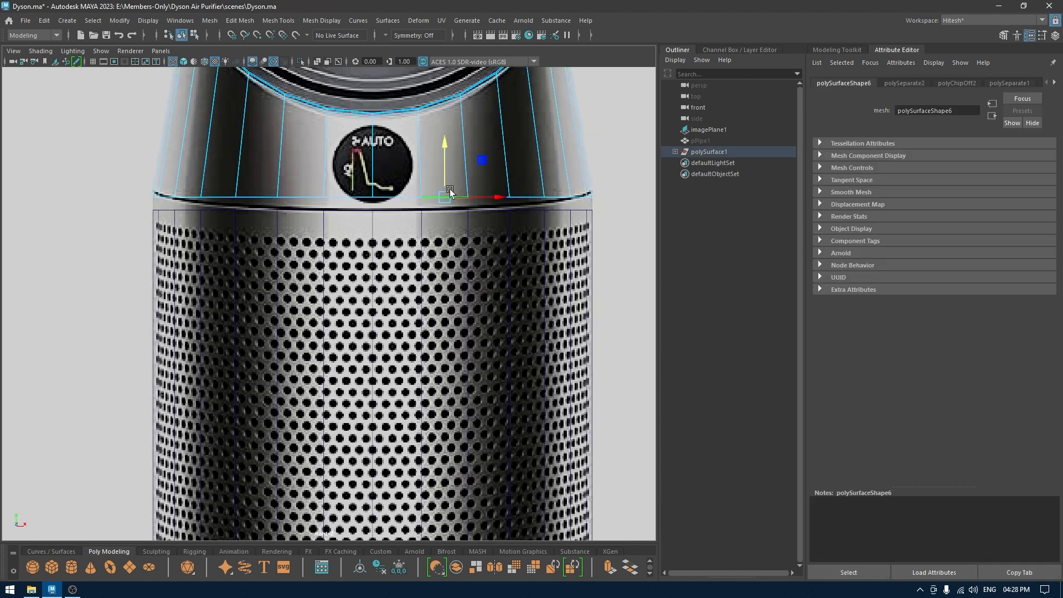
pyautogui.doubleClick(449, 192)
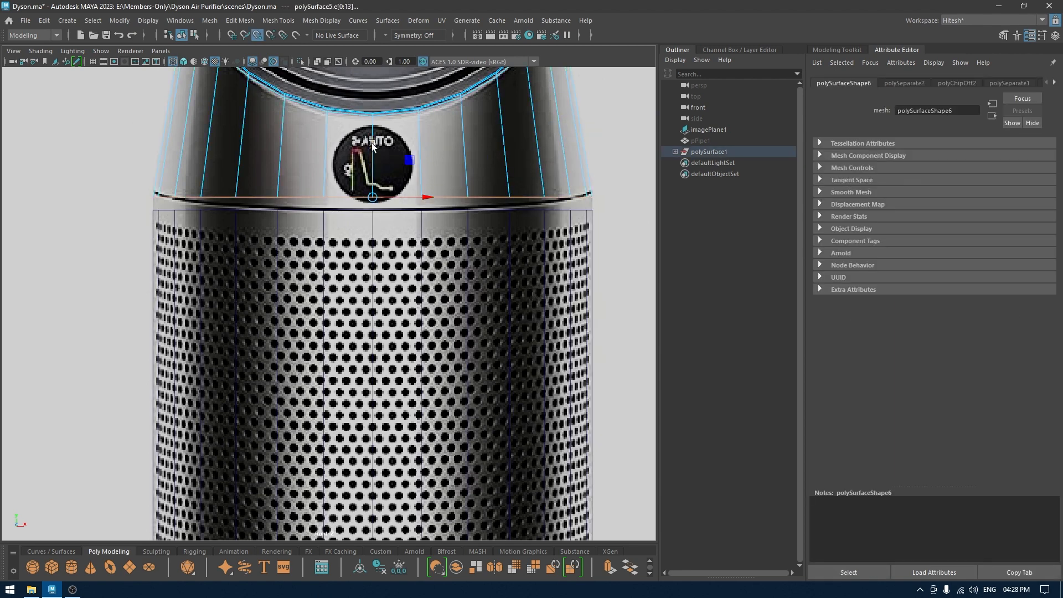
pyautogui.moveTo(371, 146); pyautogui.dragTo(362, 173)
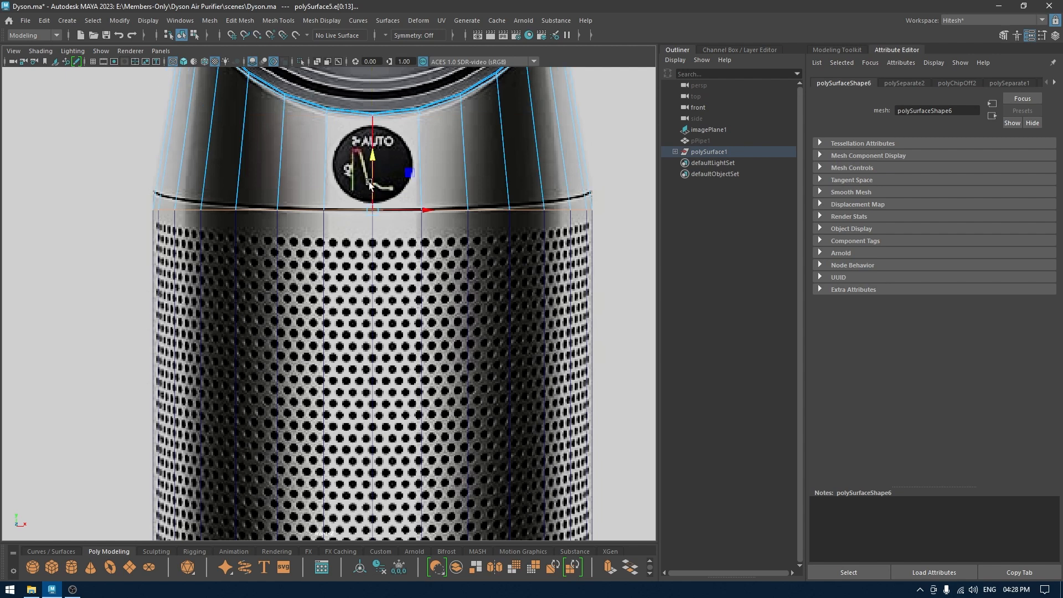
# Insert an edge loop around the middle of the cap and bevel it with a fraction of 0.86 to split it in two
pyautogui.scroll(1, 370, 194)
pyautogui.keyDown('alt'); pyautogui.moveTo(394, 223); pyautogui.dragTo(372, 319, button='middle'); pyautogui.keyUp('alt')
pyautogui.moveTo(344, 232); pyautogui.dragTo(343, 268, button='right')
pyautogui.click(351, 233)
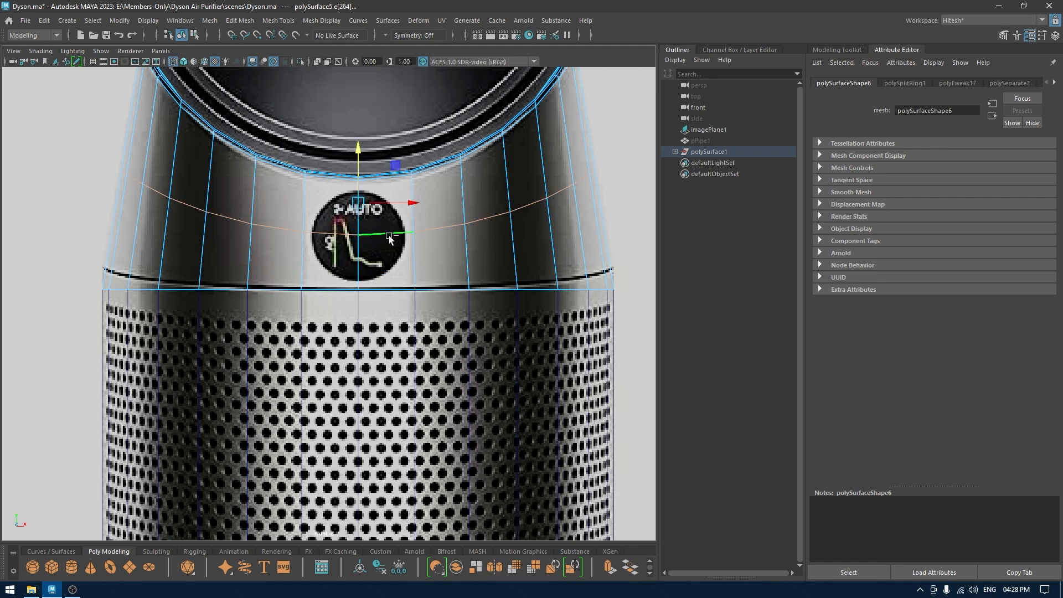
pyautogui.hotkey('ctrl', 'b')
pyautogui.moveTo(536, 160); pyautogui.dragTo(558, 160)
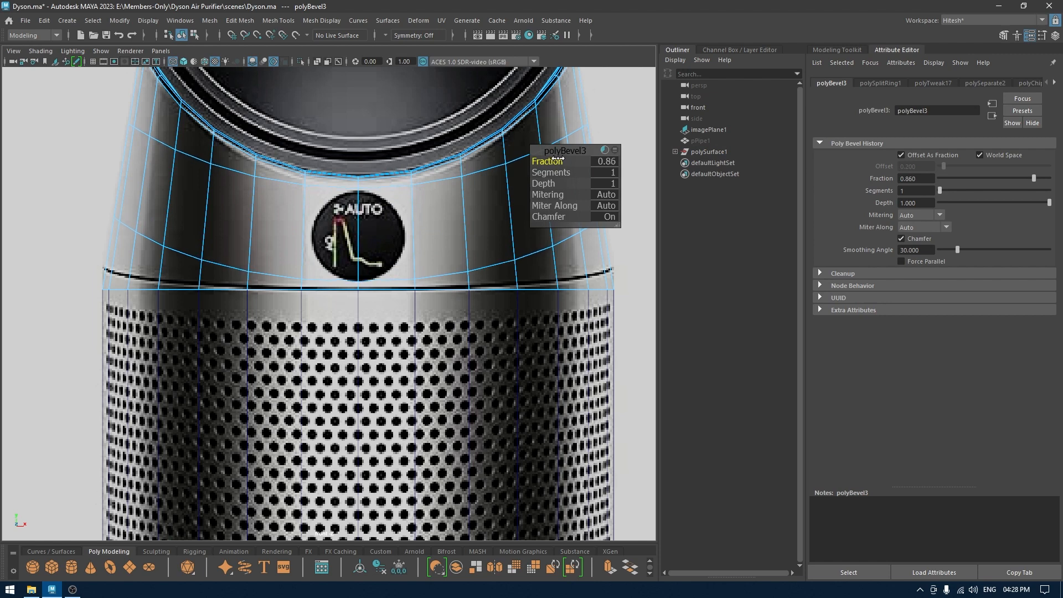
pyautogui.press('w')
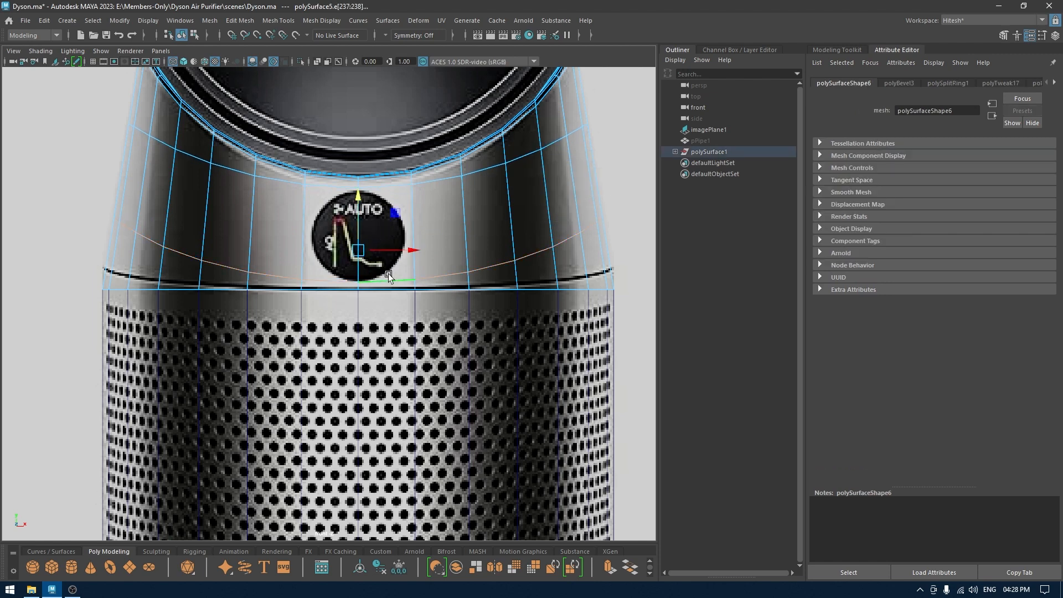
pyautogui.moveTo(362, 204); pyautogui.dragTo(361, 250)
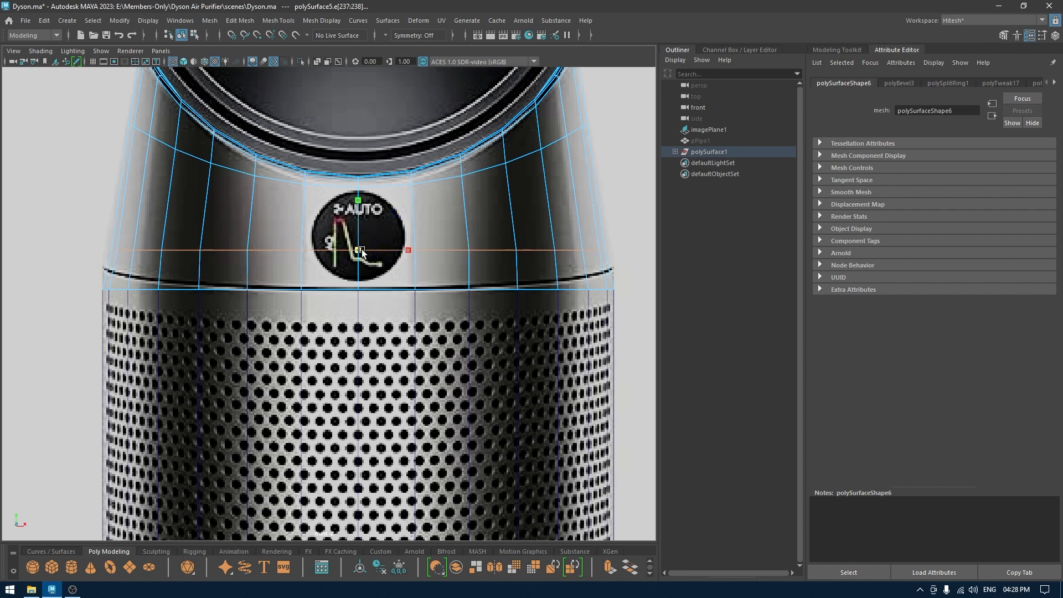
pyautogui.hotkey('ctrl', 'z')
pyautogui.hotkey('ctrl', 'z')
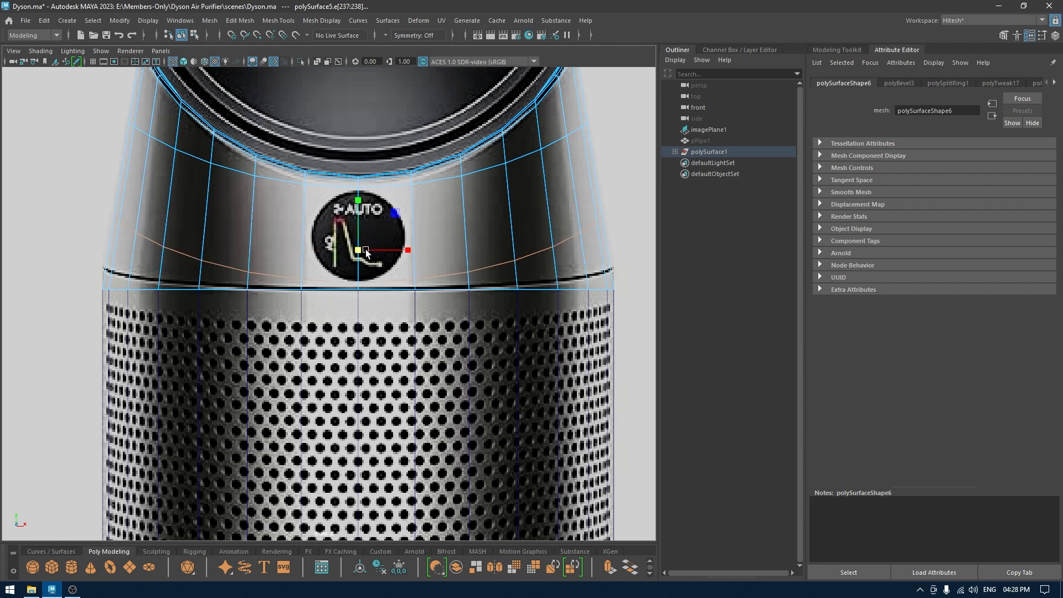
# Using the Edge transform constraint, flatten the cap's lower loop and slide it down just above the border, then turn the constraint off
pyautogui.click(852, 49)
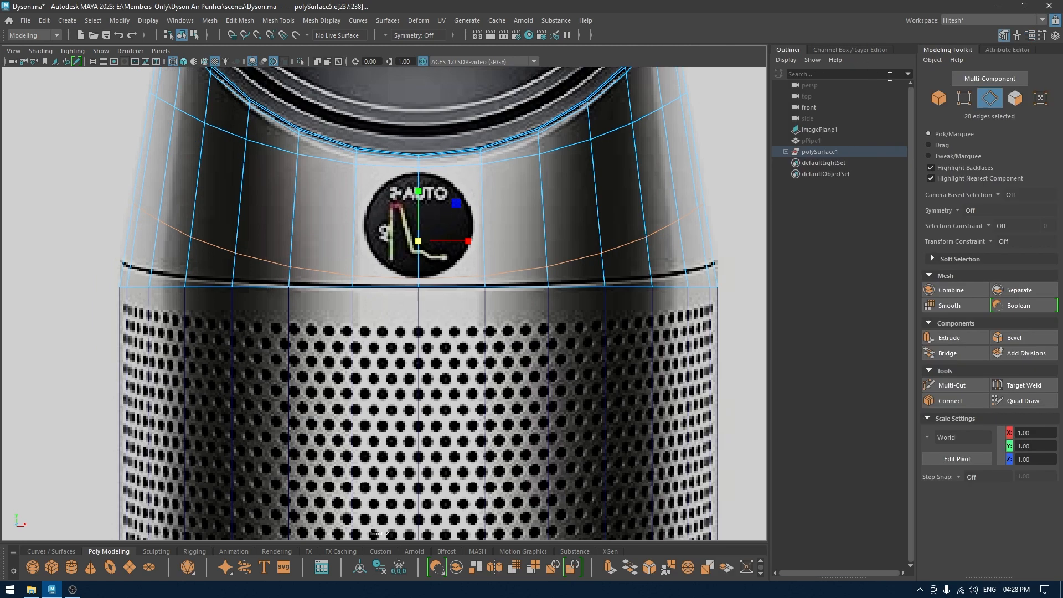
pyautogui.click(991, 242)
pyautogui.click(998, 260)
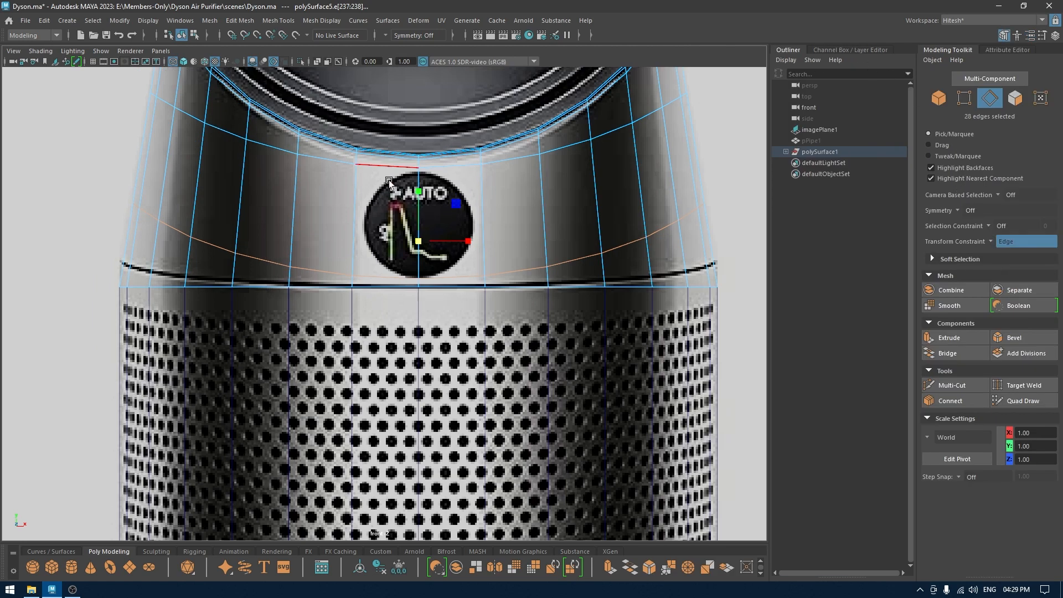
pyautogui.moveTo(419, 192); pyautogui.dragTo(415, 273)
pyautogui.press('w')
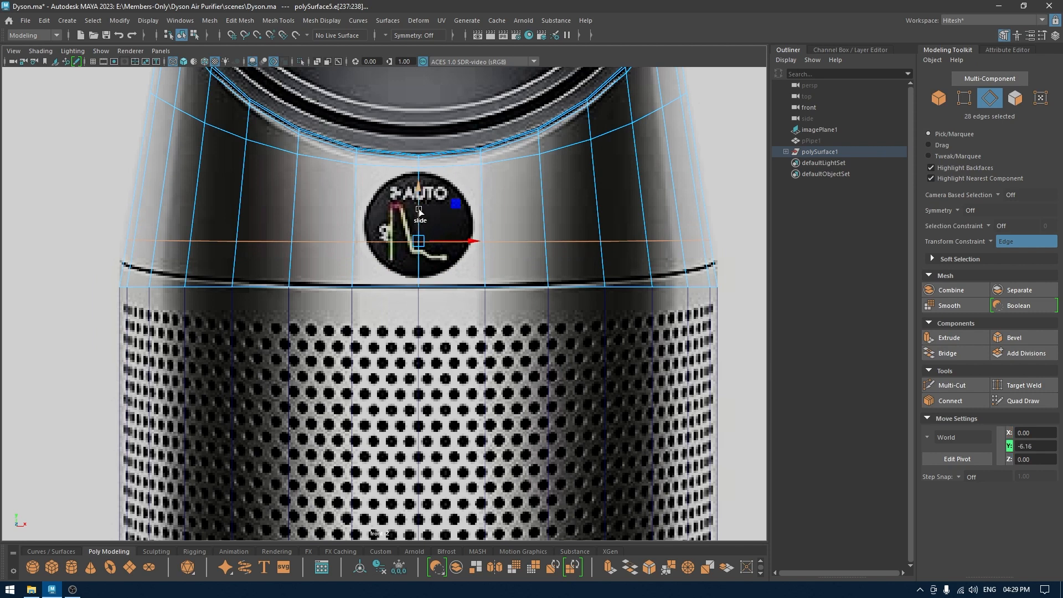
pyautogui.moveTo(419, 184); pyautogui.dragTo(420, 225, button='middle')
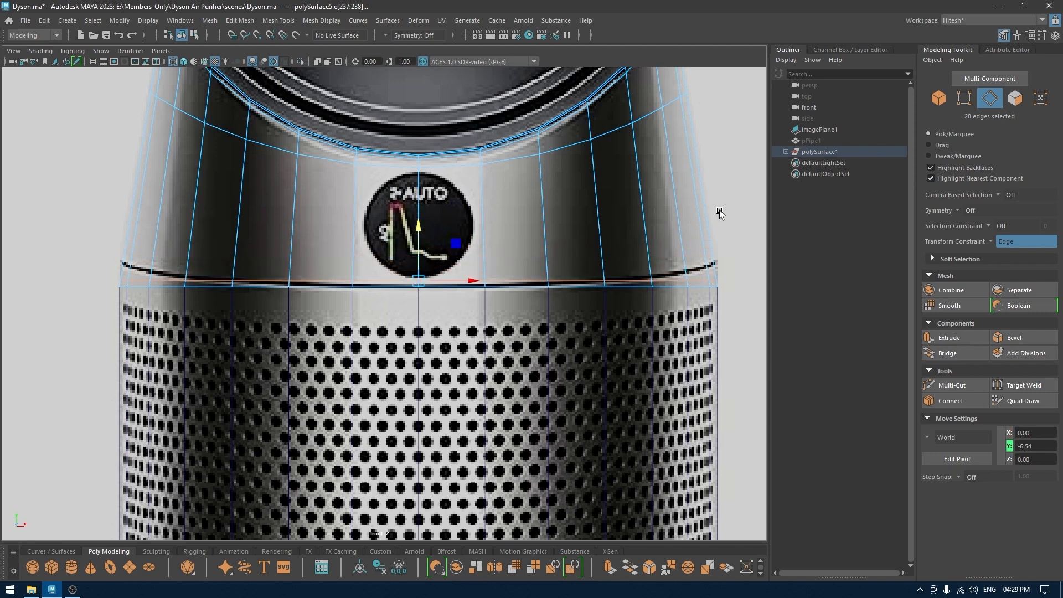
pyautogui.click(995, 242)
pyautogui.click(999, 248)
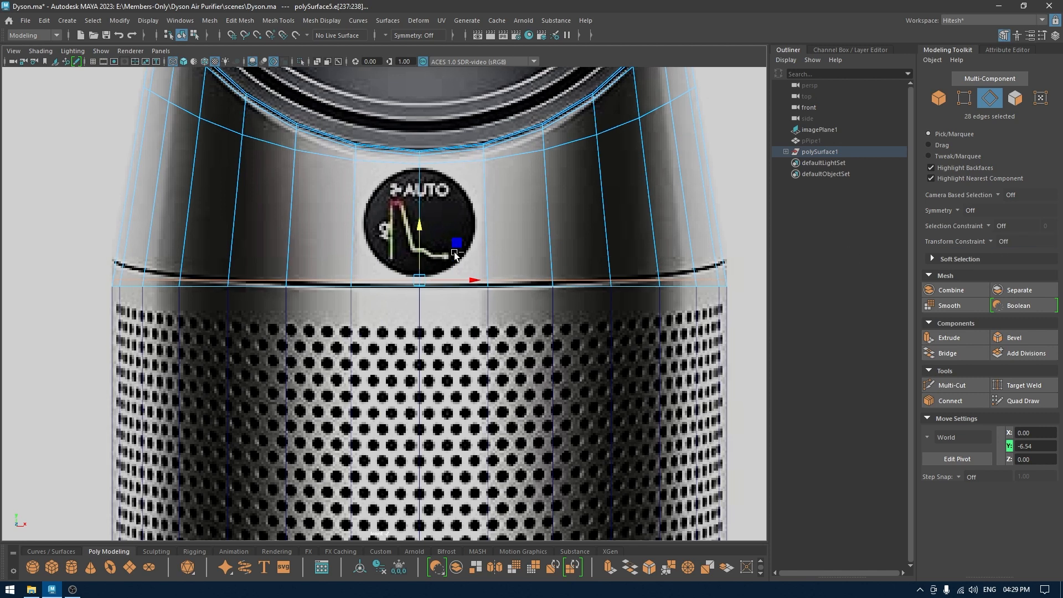
# In the shaded perspective view, insert another edge loop around the cap midway between the upper and lower loops
pyautogui.press('space')
pyautogui.moveTo(452, 240); pyautogui.dragTo(451, 208)
pyautogui.press('6')
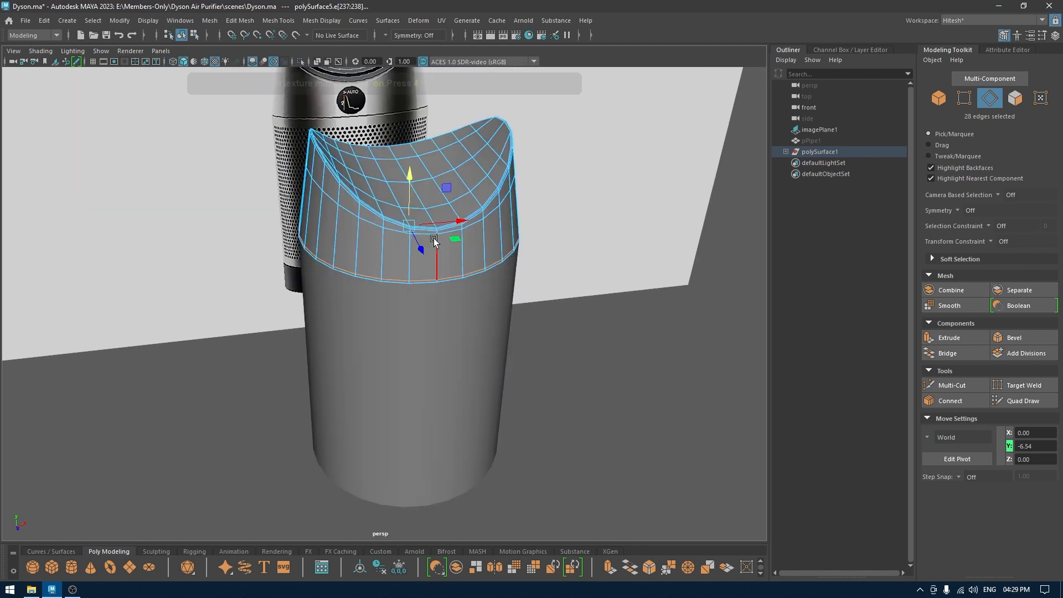
pyautogui.keyDown('alt'); pyautogui.moveTo(441, 257); pyautogui.dragTo(437, 245); pyautogui.keyUp('alt')
pyautogui.keyDown('alt'); pyautogui.moveTo(438, 257); pyautogui.dragTo(456, 274, button='right'); pyautogui.keyUp('alt')
pyautogui.keyDown('alt'); pyautogui.moveTo(467, 223); pyautogui.dragTo(459, 217); pyautogui.keyUp('alt')
pyautogui.click(445, 234)
pyautogui.keyDown('ctrl'); pyautogui.moveTo(446, 233); pyautogui.dragTo(391, 308, button='right'); pyautogui.keyUp('ctrl')
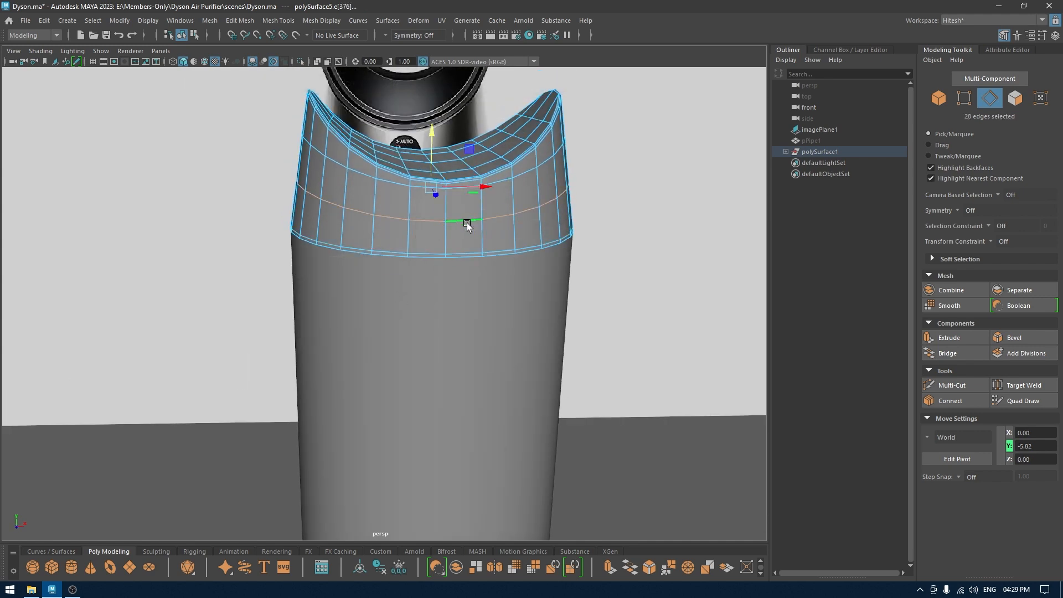
# Flatten the new middle loop with the Edge transform constraint, slide it to the display's center height, and turn the constraint off
pyautogui.click(993, 242)
pyautogui.click(999, 260)
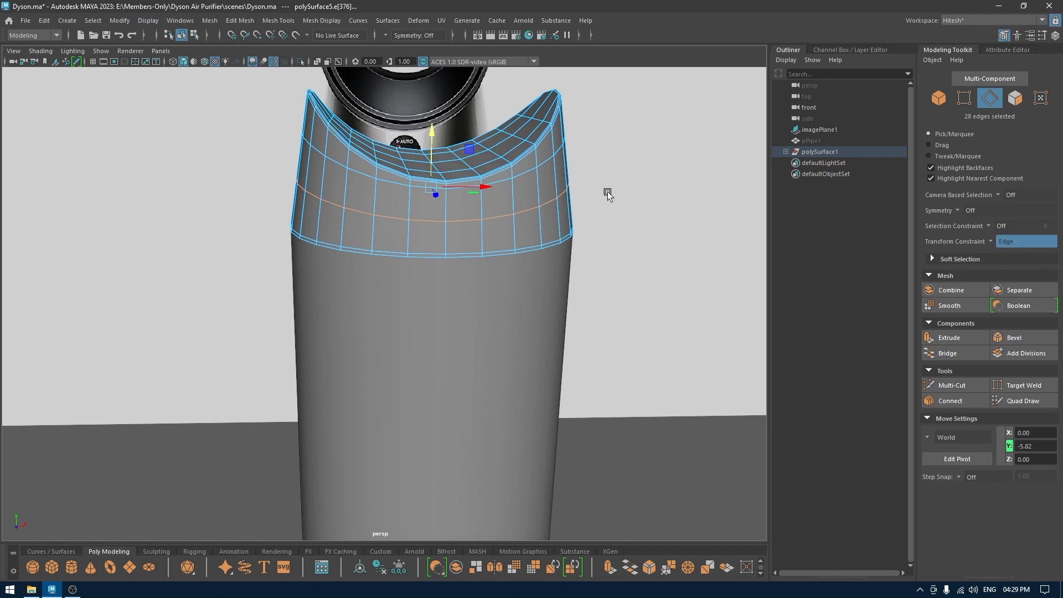
pyautogui.press('r')
pyautogui.moveTo(434, 136); pyautogui.dragTo(421, 244)
pyautogui.press('space')
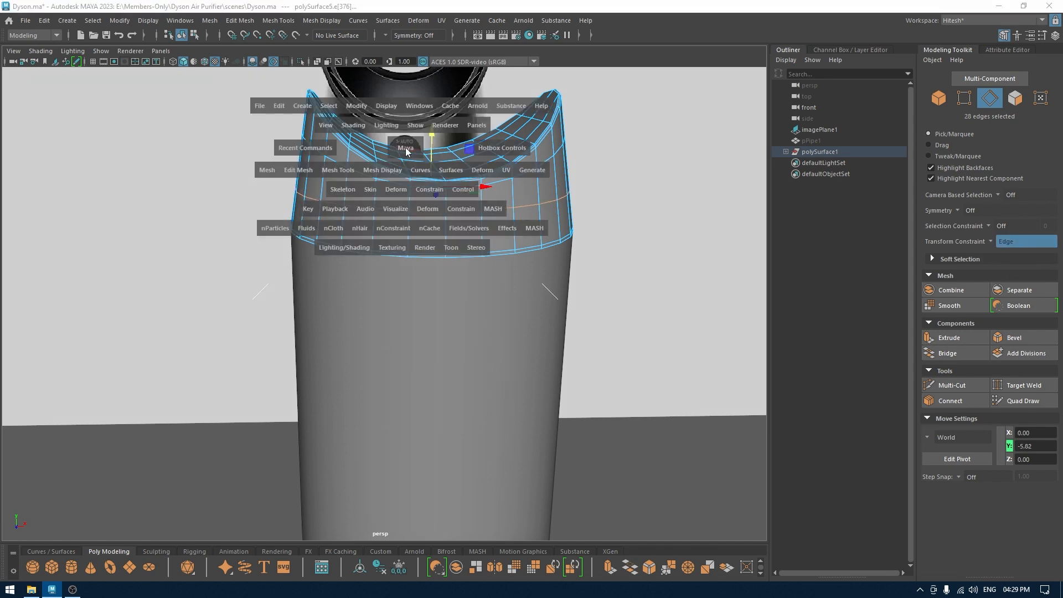
pyautogui.moveTo(406, 149); pyautogui.dragTo(436, 201)
pyautogui.moveTo(423, 152); pyautogui.dragTo(417, 171)
pyautogui.press('4')
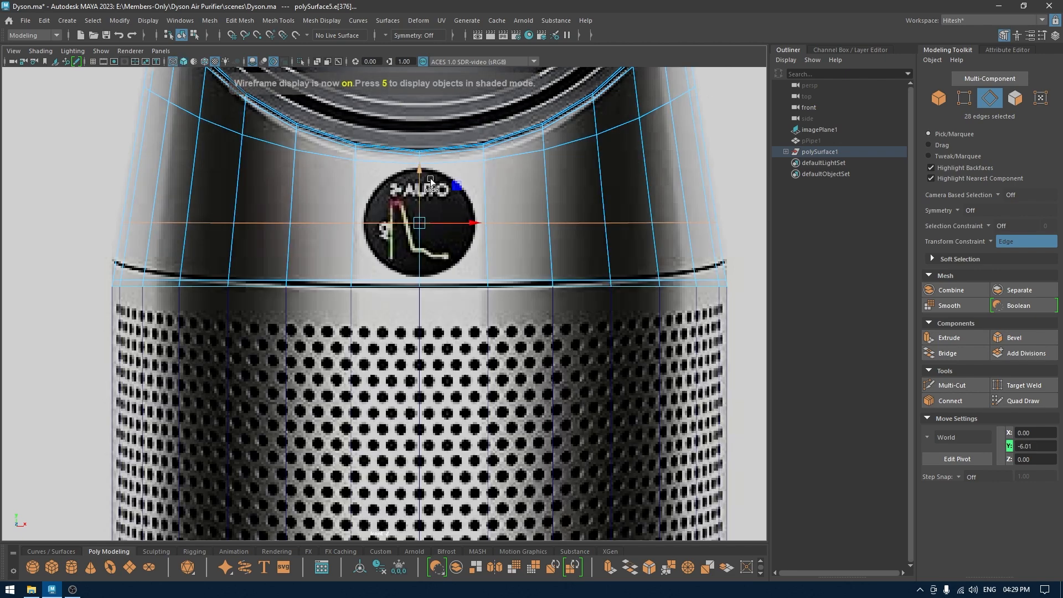
pyautogui.click(1001, 245)
pyautogui.click(1001, 245)
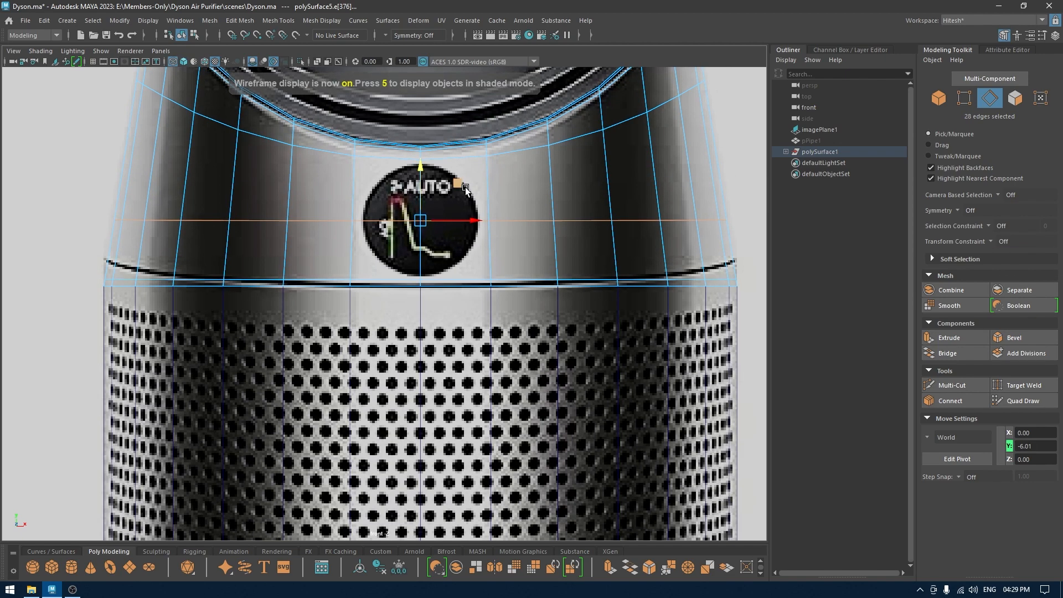
# Inset the four cap faces covering the round display twice with Extrude, bringing their border in close around the display
pyautogui.moveTo(465, 188); pyautogui.dragTo(468, 220, button='right')
pyautogui.click(461, 192)
pyautogui.keyDown('shift'); pyautogui.click(392, 203); pyautogui.keyUp('shift')
pyautogui.keyDown('shift'); pyautogui.click(390, 244); pyautogui.keyUp('shift')
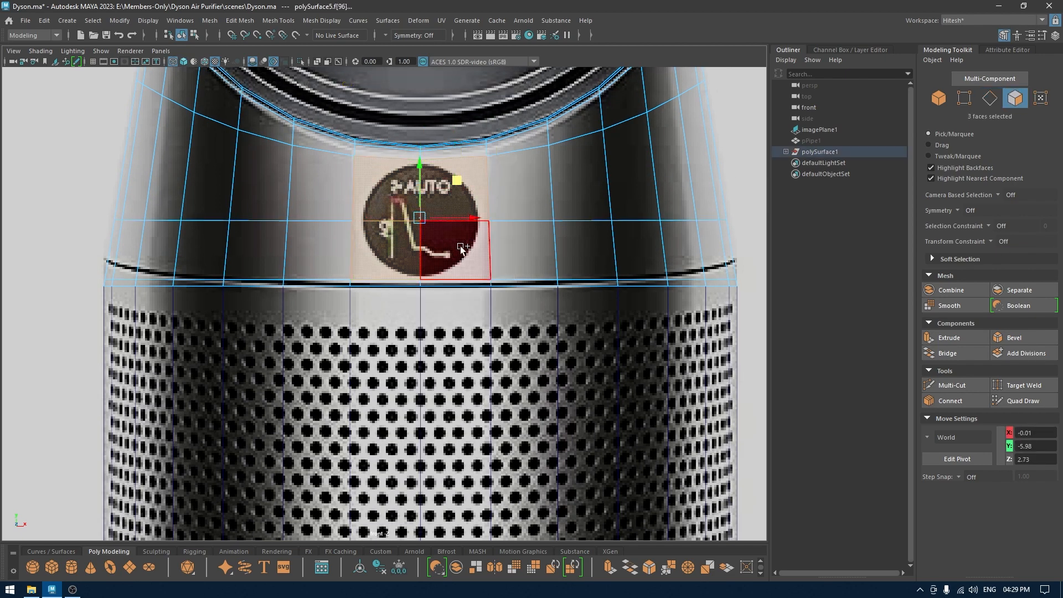
pyautogui.keyDown('shift'); pyautogui.click(460, 247); pyautogui.keyUp('shift')
pyautogui.hotkey('ctrl', 'e')
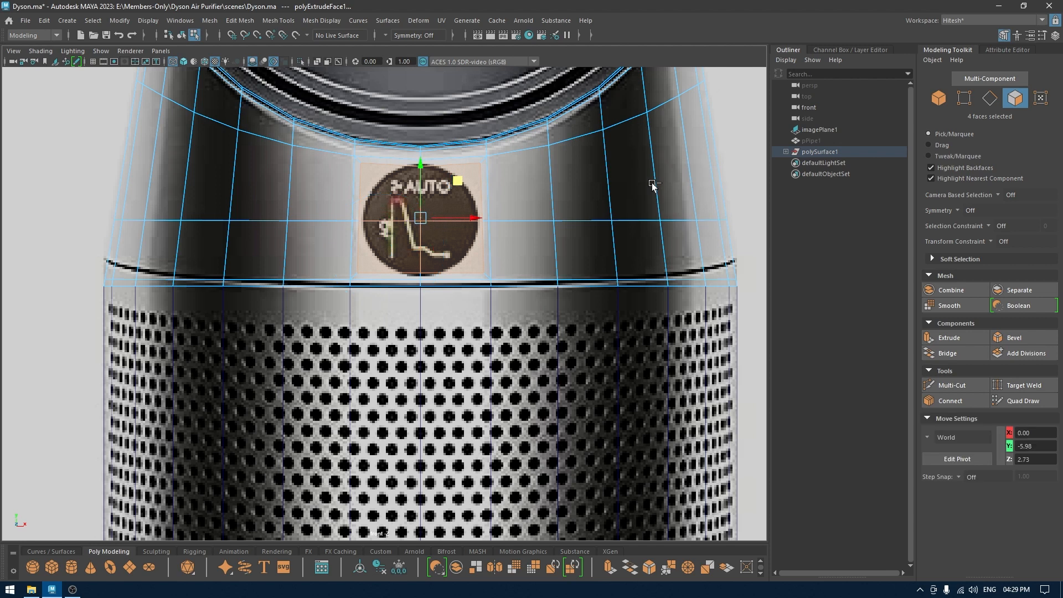
pyautogui.hotkey('ctrl', 'e')
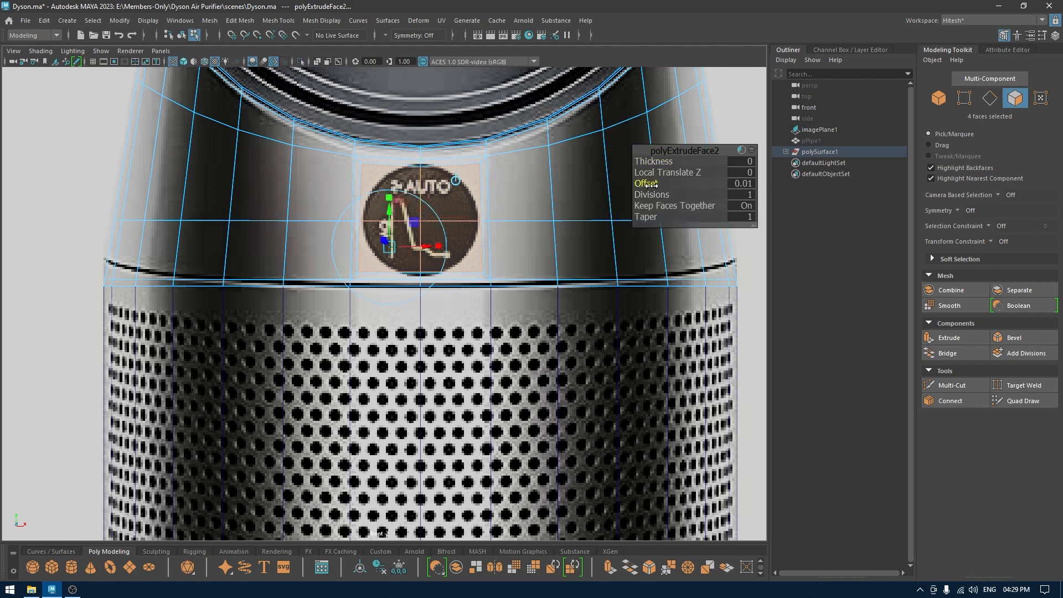
pyautogui.moveTo(652, 185); pyautogui.dragTo(656, 185)
pyautogui.press('w')
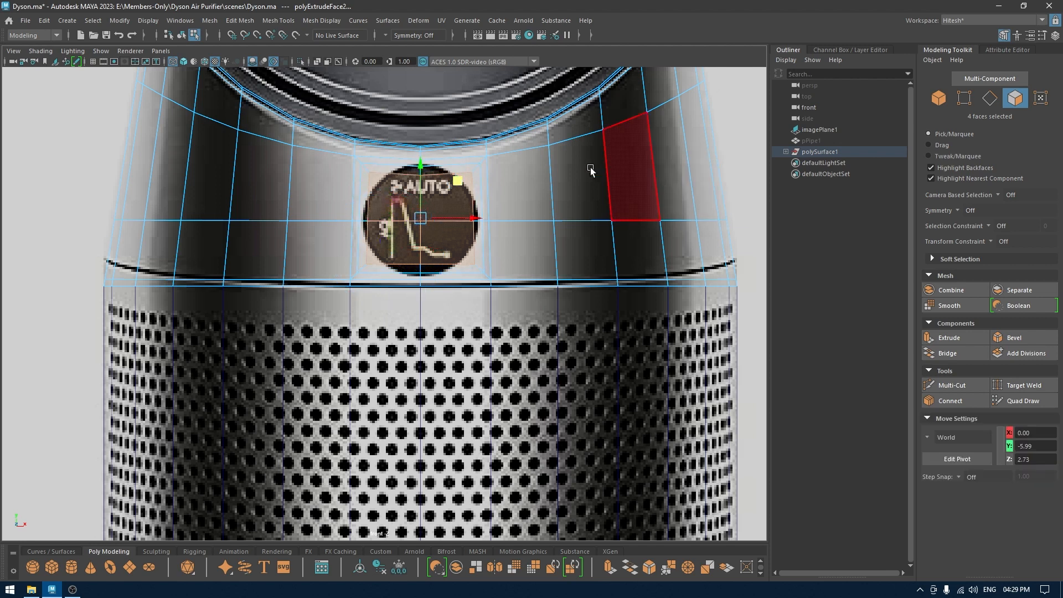
# Circularize the four inset faces with a slight negative radial offset to form the round display outline
pyautogui.click(232, 24)
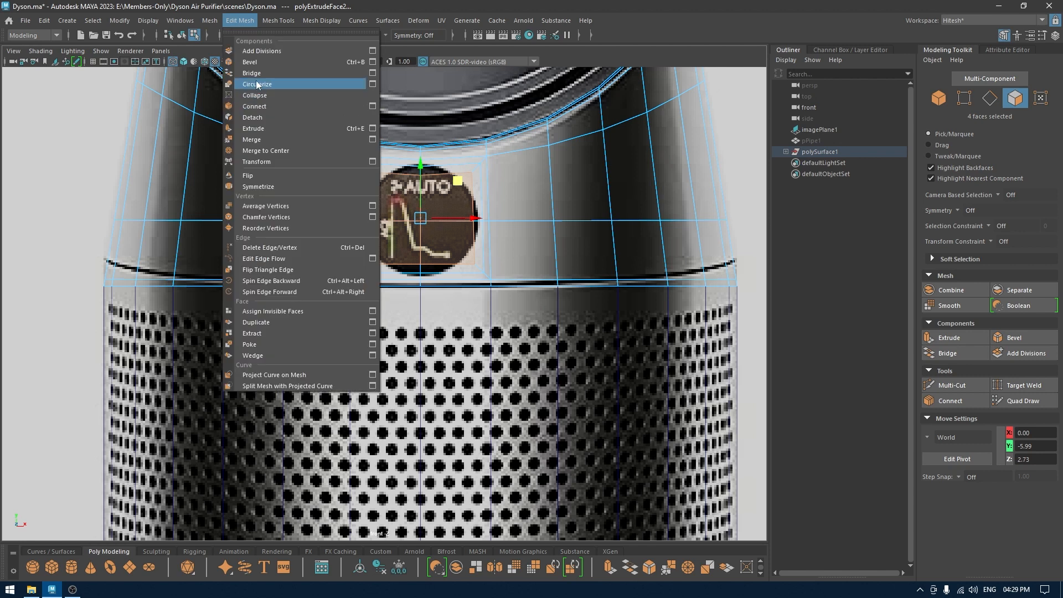
pyautogui.click(266, 80)
pyautogui.scroll(4, 489, 188)
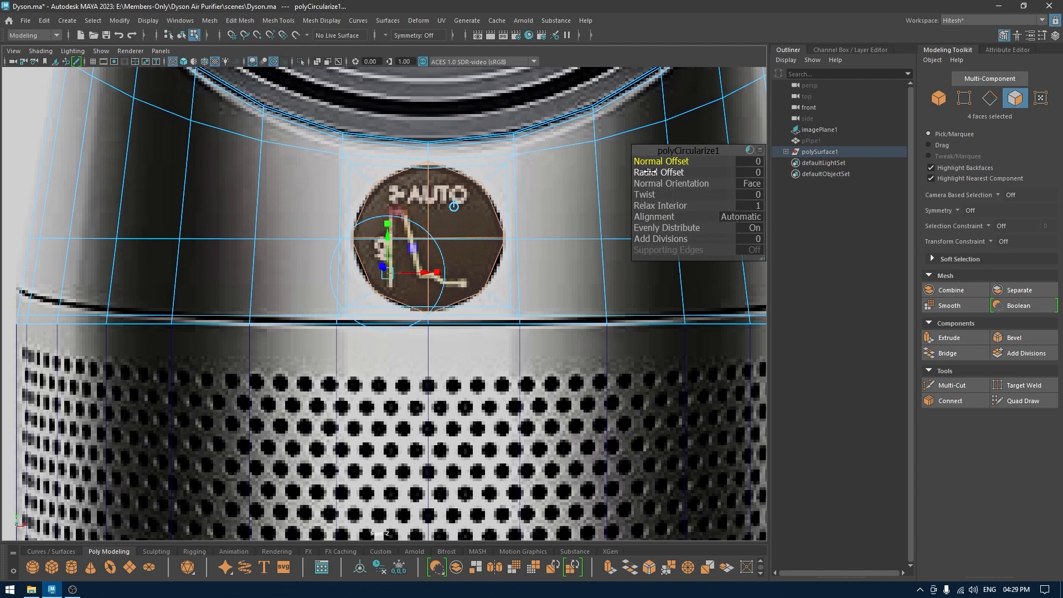
pyautogui.moveTo(646, 172); pyautogui.dragTo(644, 172)
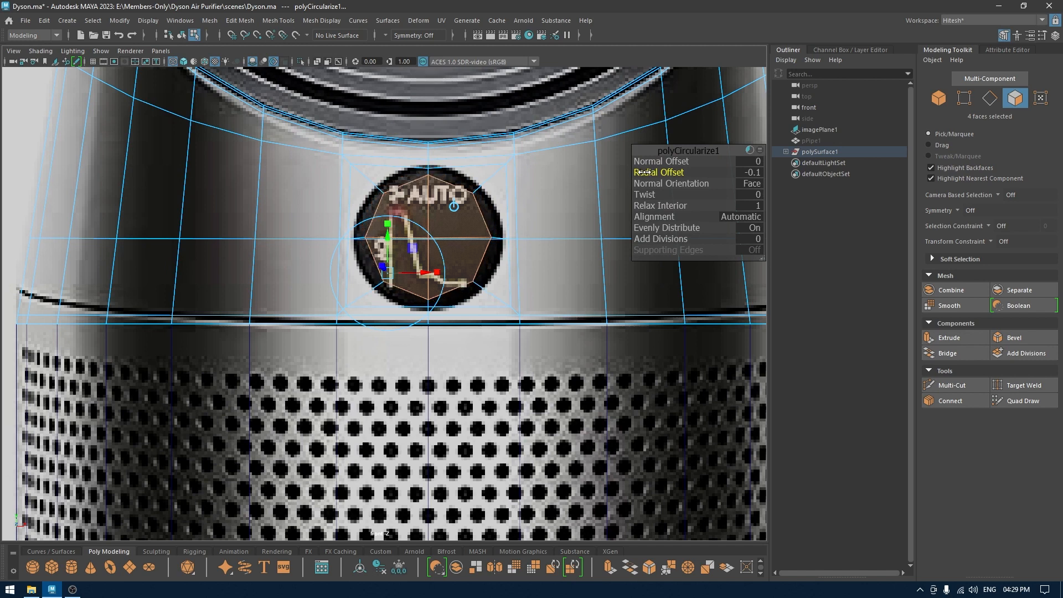
pyautogui.press('w')
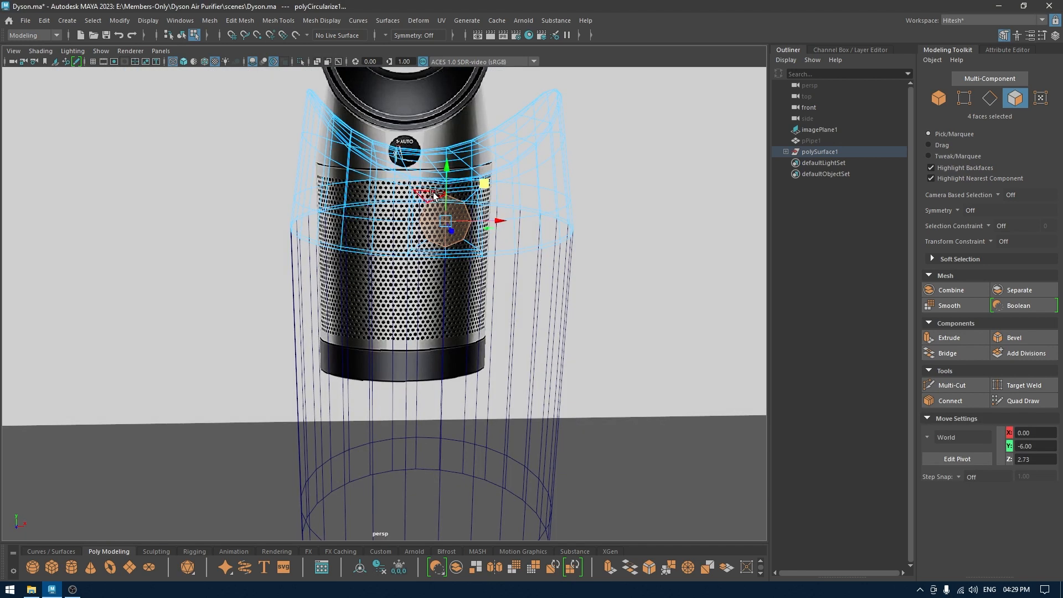
# In the shaded perspective view, extrude the circular display faces and push them slightly inward into the cap
pyautogui.press('5')
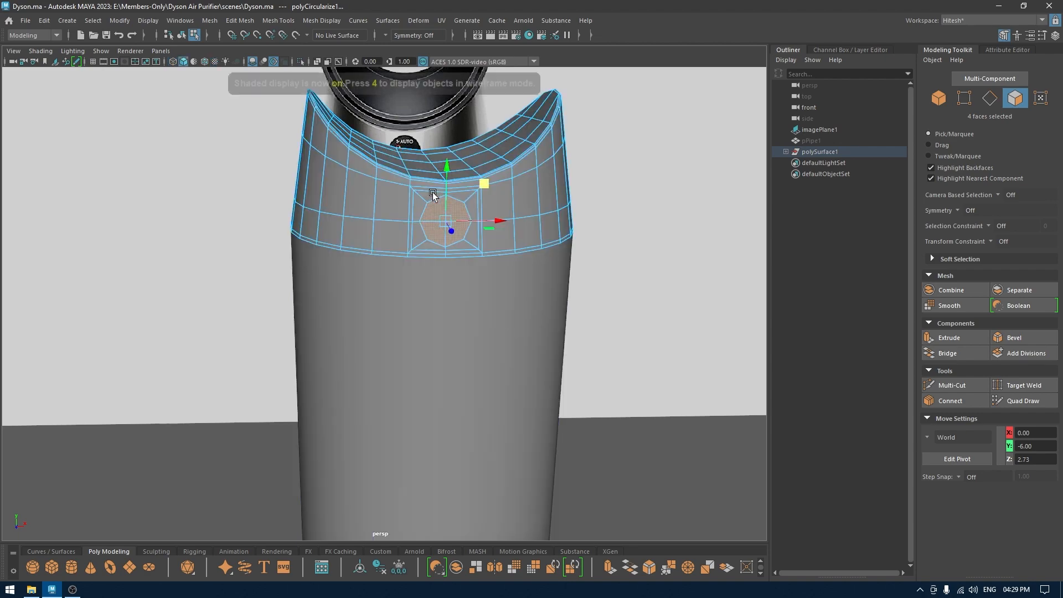
pyautogui.moveTo(455, 224)
pyautogui.keyDown('alt'); pyautogui.mouseDown()
pyautogui.moveTo(542, 327)
pyautogui.moveTo(537, 273)
pyautogui.moveTo(482, 294)
pyautogui.moveTo(533, 360)
pyautogui.mouseUp(); pyautogui.keyUp('alt')
pyautogui.scroll(3, 542, 327)
pyautogui.keyDown('alt'); pyautogui.moveTo(504, 306); pyautogui.dragTo(519, 292); pyautogui.keyUp('alt')
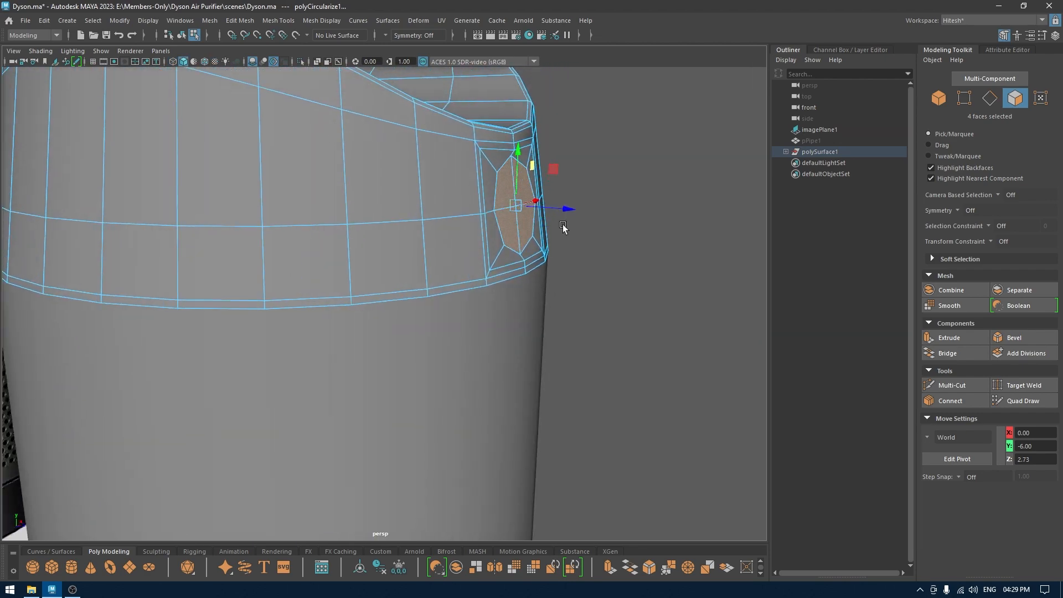
pyautogui.keyDown('alt'); pyautogui.moveTo(562, 224); pyautogui.dragTo(540, 221); pyautogui.keyUp('alt')
pyautogui.hotkey('ctrl', 'e')
pyautogui.press('w')
pyautogui.hotkey('ctrl', 's')
pyautogui.scroll(3, 540, 221)
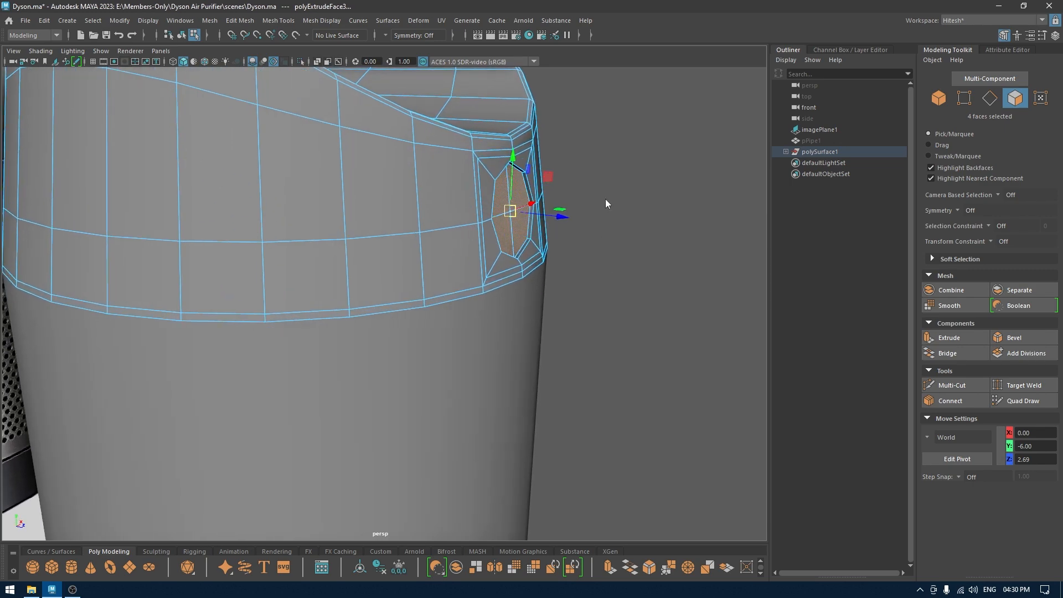
# Extract the recessed circular display faces into a separate object and select the remaining cap mesh
pyautogui.keyDown('shift'); pyautogui.moveTo(606, 198); pyautogui.dragTo(589, 388, button='right'); pyautogui.keyUp('shift')
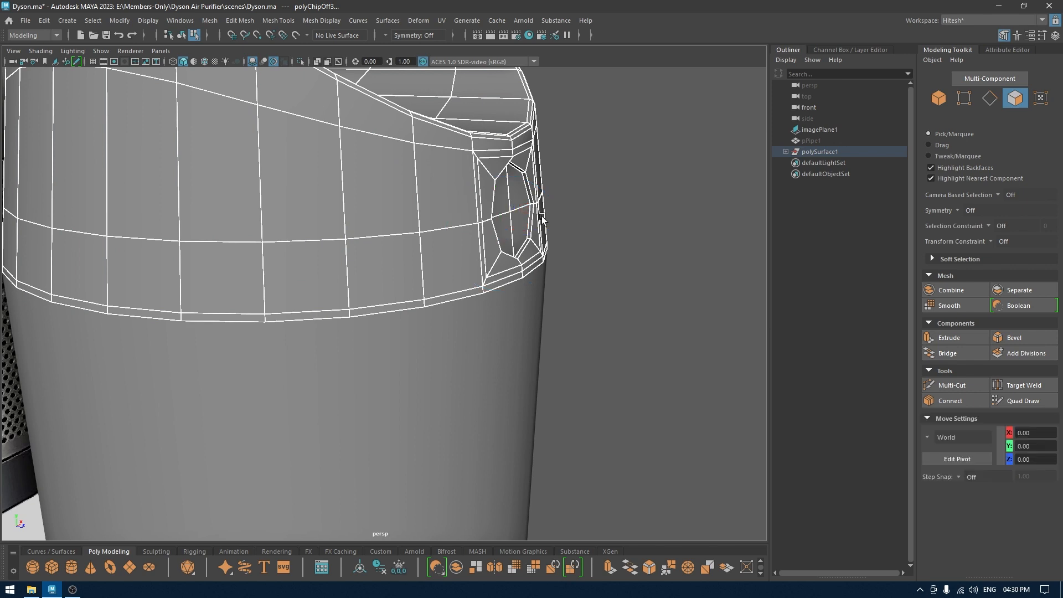
pyautogui.moveTo(516, 211); pyautogui.dragTo(588, 171, button='right')
pyautogui.click(520, 219)
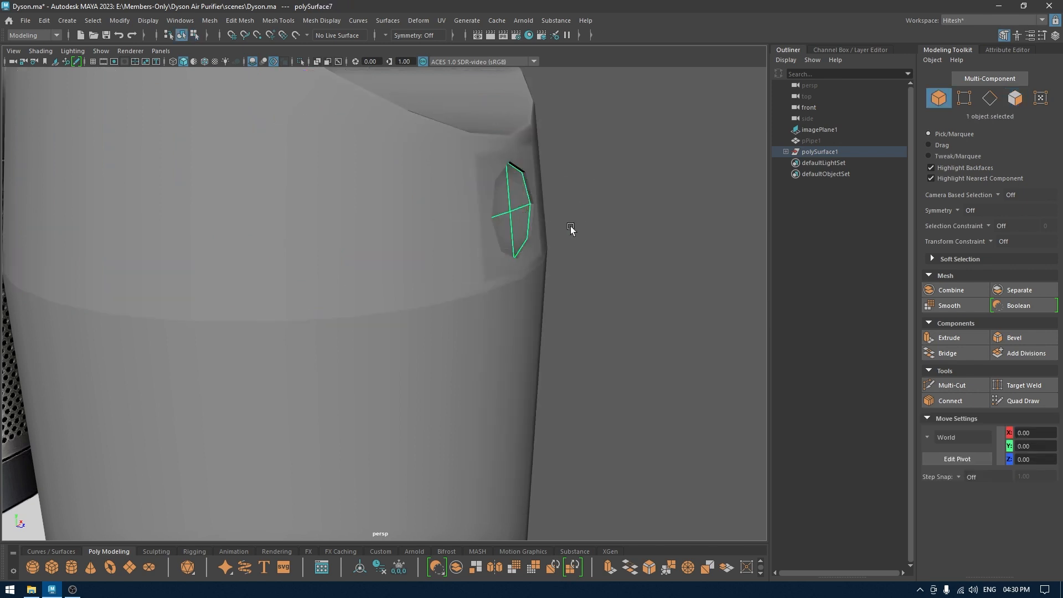
pyautogui.keyDown('alt'); pyautogui.moveTo(572, 230); pyautogui.dragTo(510, 234); pyautogui.keyUp('alt')
pyautogui.click(510, 216)
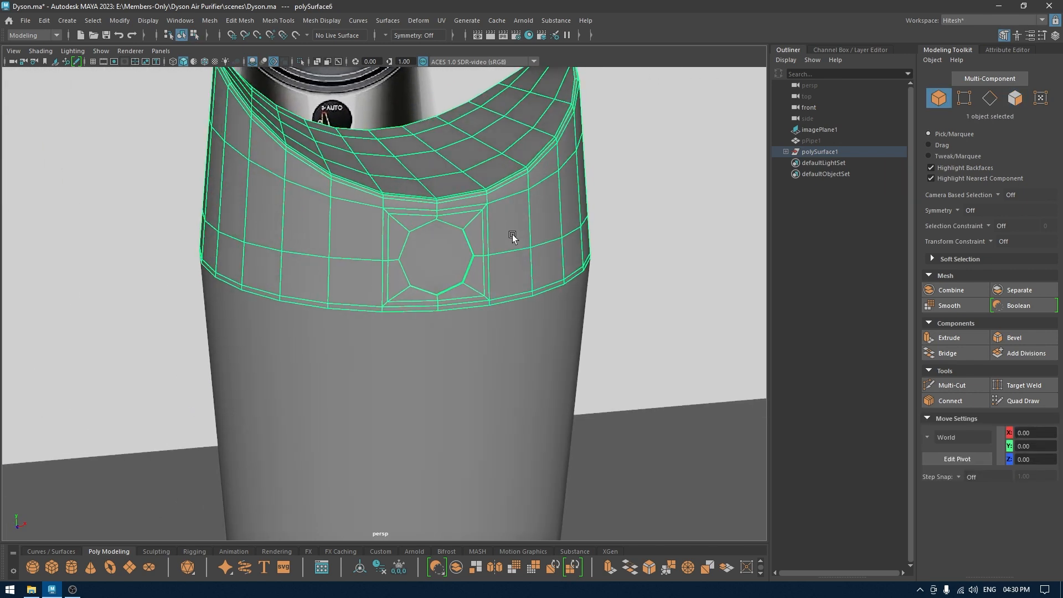
pyautogui.click(437, 260)
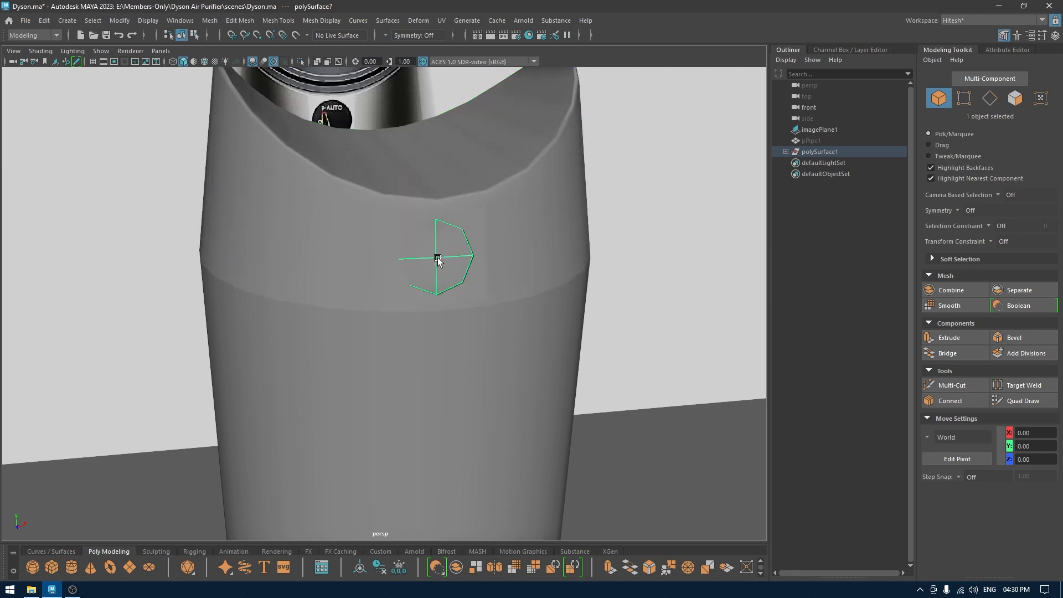
pyautogui.click(512, 214)
pyautogui.moveTo(513, 213)
pyautogui.keyDown('alt'); pyautogui.mouseDown()
pyautogui.moveTo(507, 261)
pyautogui.moveTo(513, 229)
pyautogui.mouseUp(); pyautogui.keyUp('alt')
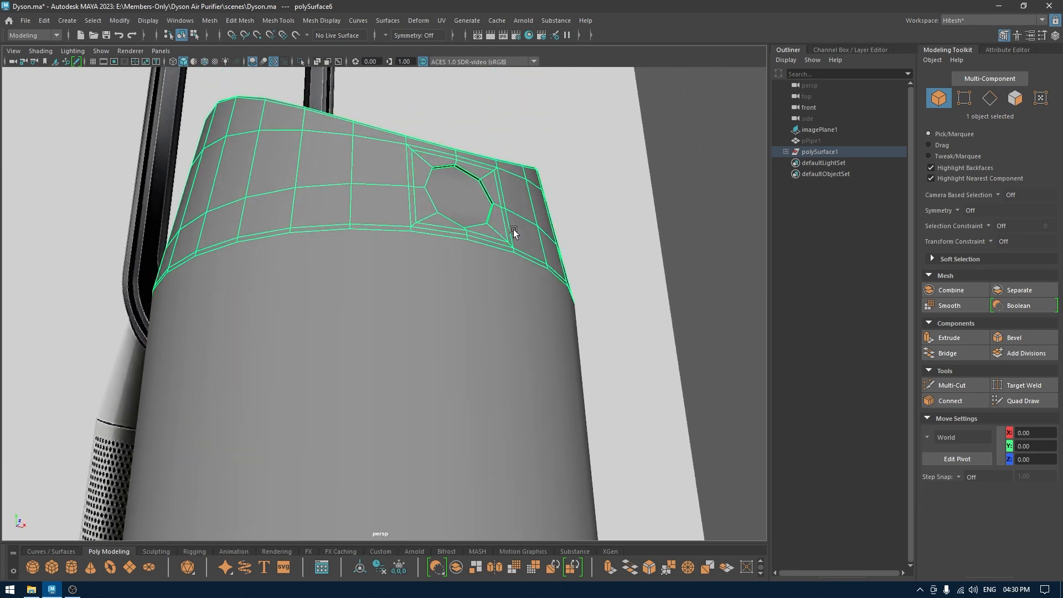
# Isolate the cap and extrude its open bottom border edge loop slightly inward to give the rim thickness
pyautogui.hotkey('alt', 'h')
pyautogui.keyDown('alt'); pyautogui.moveTo(446, 247); pyautogui.dragTo(373, 215); pyautogui.keyUp('alt')
pyautogui.moveTo(373, 216); pyautogui.dragTo(367, 171, button='right')
pyautogui.doubleClick(377, 241)
pyautogui.keyDown('alt'); pyautogui.moveTo(371, 267); pyautogui.dragTo(375, 274); pyautogui.keyUp('alt')
pyautogui.hotkey('ctrl', 'e')
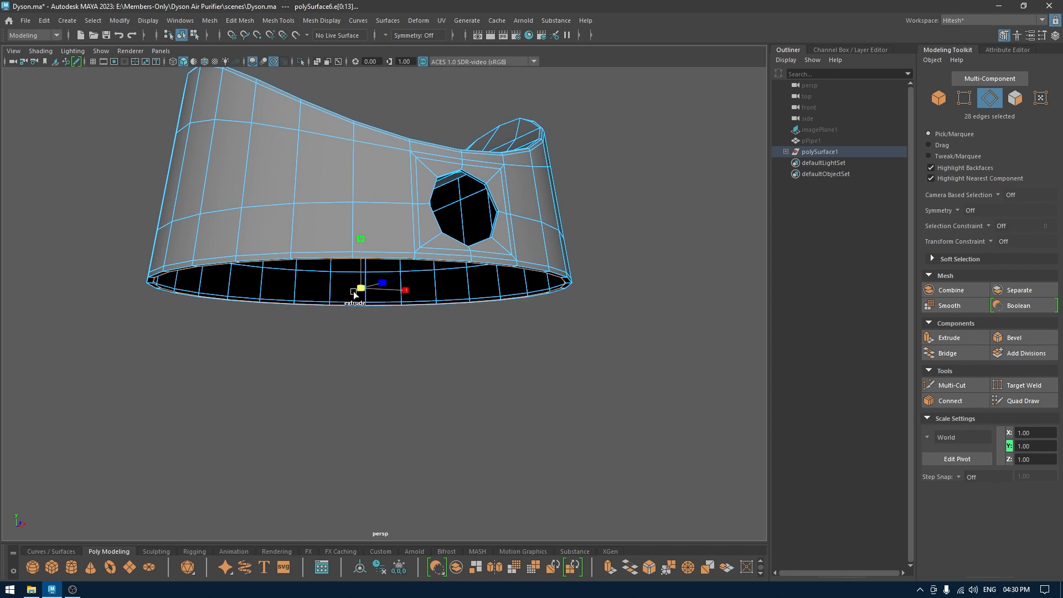
pyautogui.keyDown('alt'); pyautogui.moveTo(262, 289); pyautogui.dragTo(277, 246); pyautogui.keyUp('alt')
pyautogui.keyDown('alt'); pyautogui.moveTo(276, 247); pyautogui.dragTo(422, 268, button='middle'); pyautogui.keyUp('alt')
pyautogui.scroll(2, 423, 268)
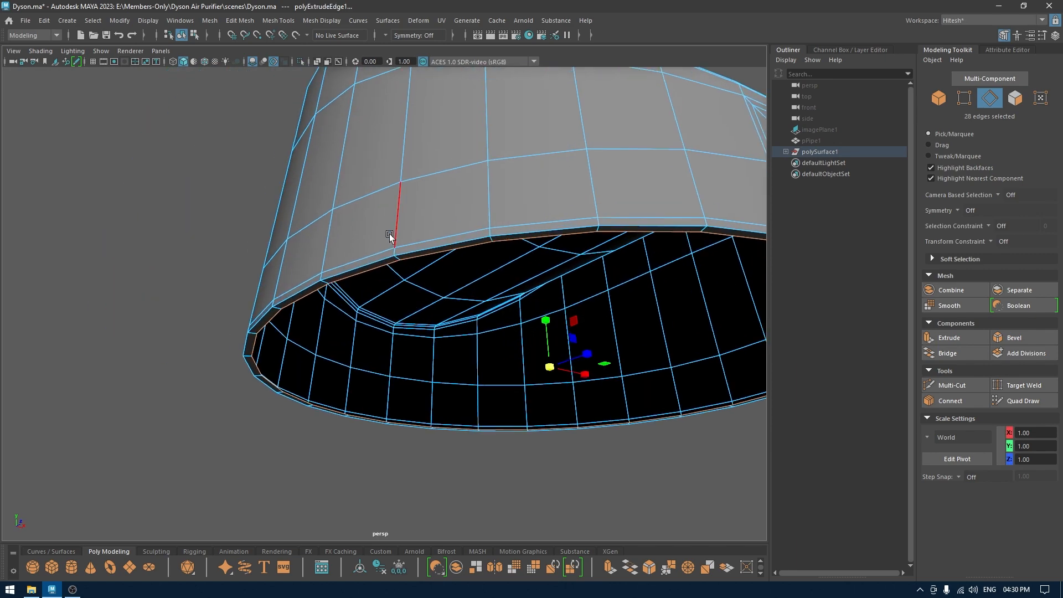
# Bevel the cap's bottom rim edge loop with fraction 0.22, one segment and chamfer off, and bring the hidden objects back
pyautogui.moveTo(390, 234); pyautogui.dragTo(384, 176, button='right')
pyautogui.keyDown('alt'); pyautogui.moveTo(422, 246); pyautogui.dragTo(458, 299); pyautogui.keyUp('alt')
pyautogui.hotkey('ctrl', 'b')
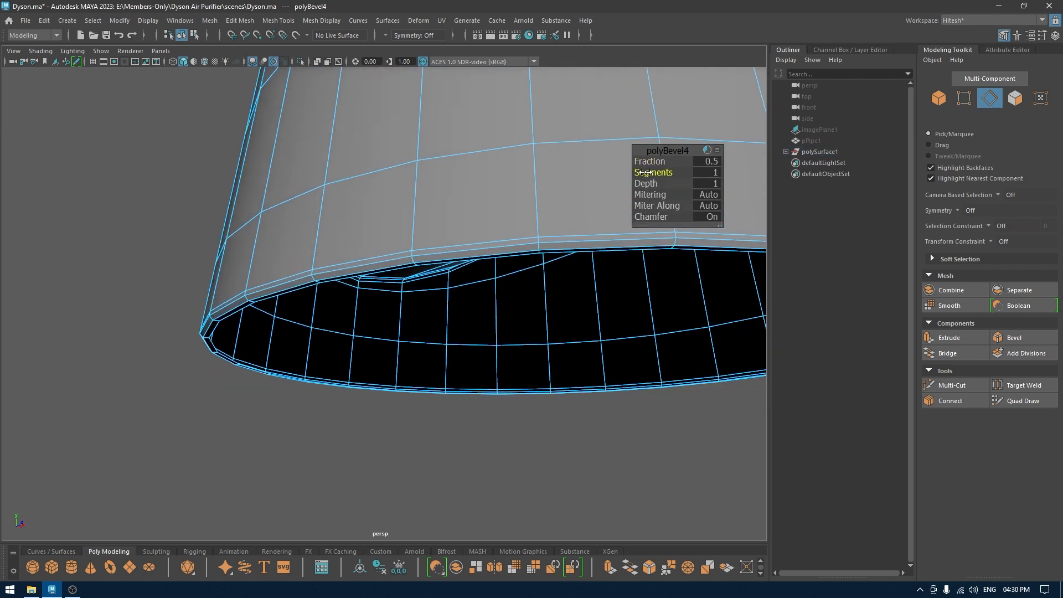
pyautogui.moveTo(644, 173)
pyautogui.mouseDown()
pyautogui.moveTo(682, 173)
pyautogui.moveTo(643, 164)
pyautogui.mouseUp()
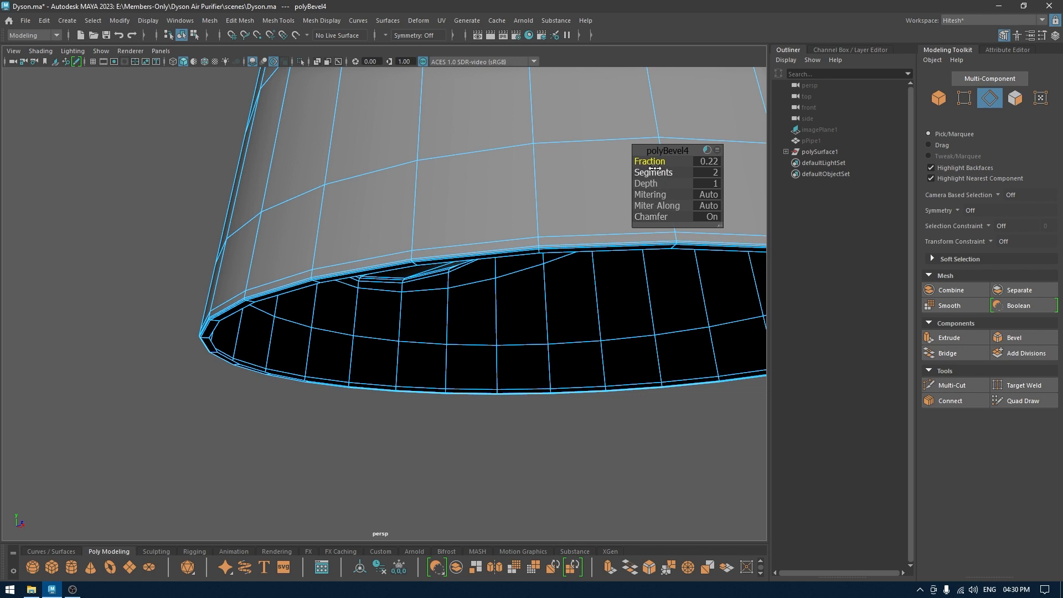
pyautogui.moveTo(654, 172); pyautogui.dragTo(417, 211)
pyautogui.moveTo(640, 219); pyautogui.dragTo(352, 244)
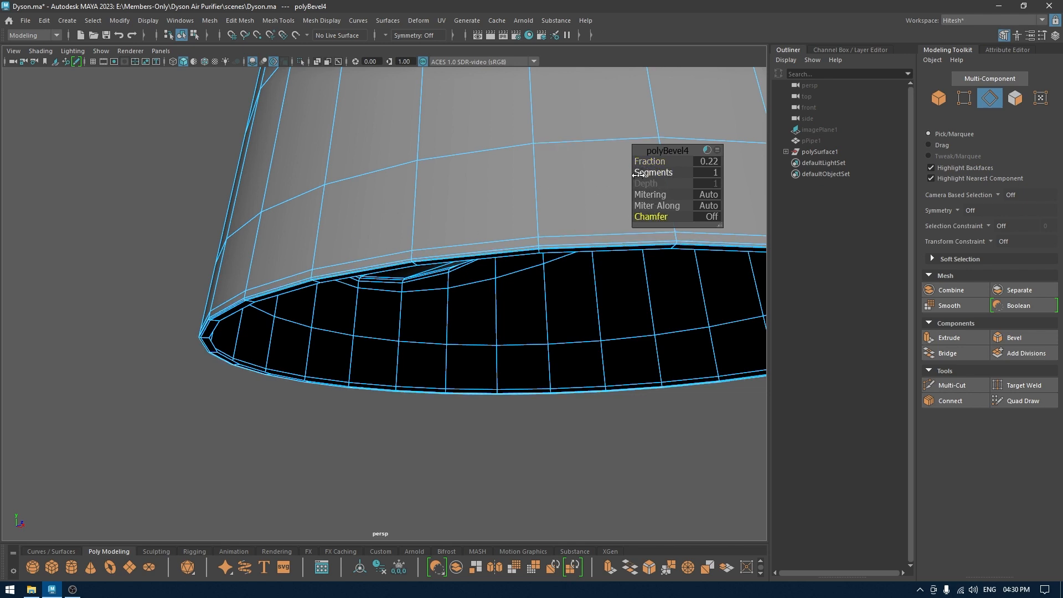
pyautogui.press('w')
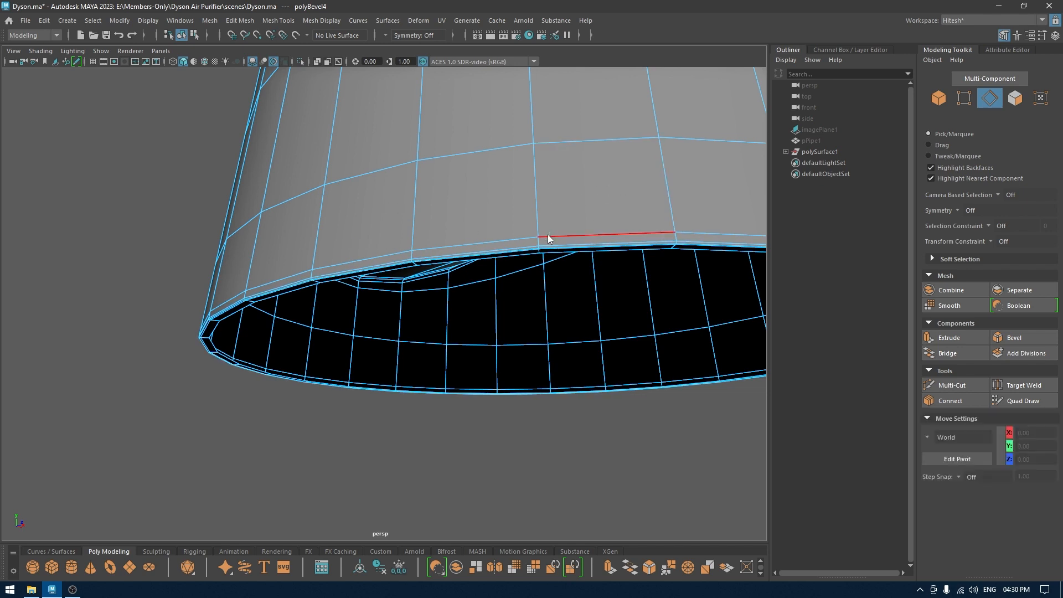
pyautogui.press('F8')
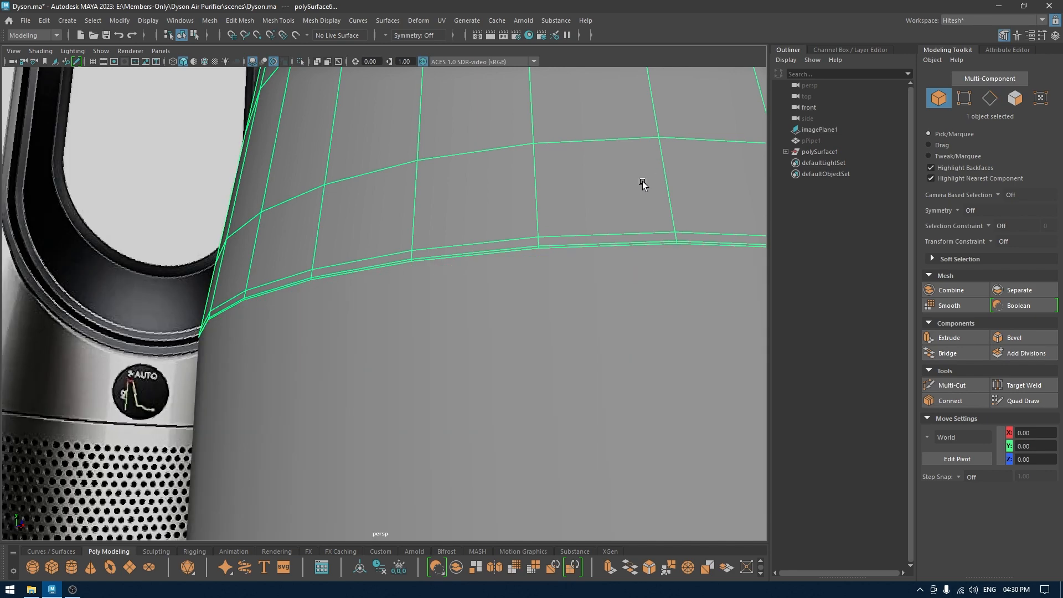
# Examine the cap in smooth preview around the display opening and bottom rim, and return it to the unsmoothed display
pyautogui.keyDown('alt'); pyautogui.moveTo(641, 181); pyautogui.dragTo(615, 214); pyautogui.keyUp('alt')
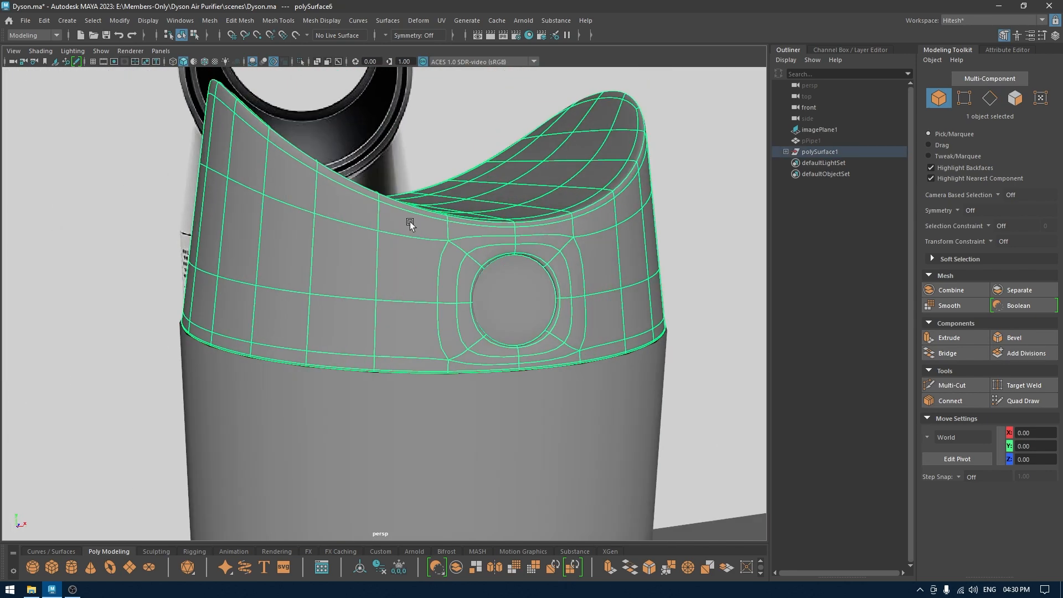
pyautogui.scroll(-3, 409, 222)
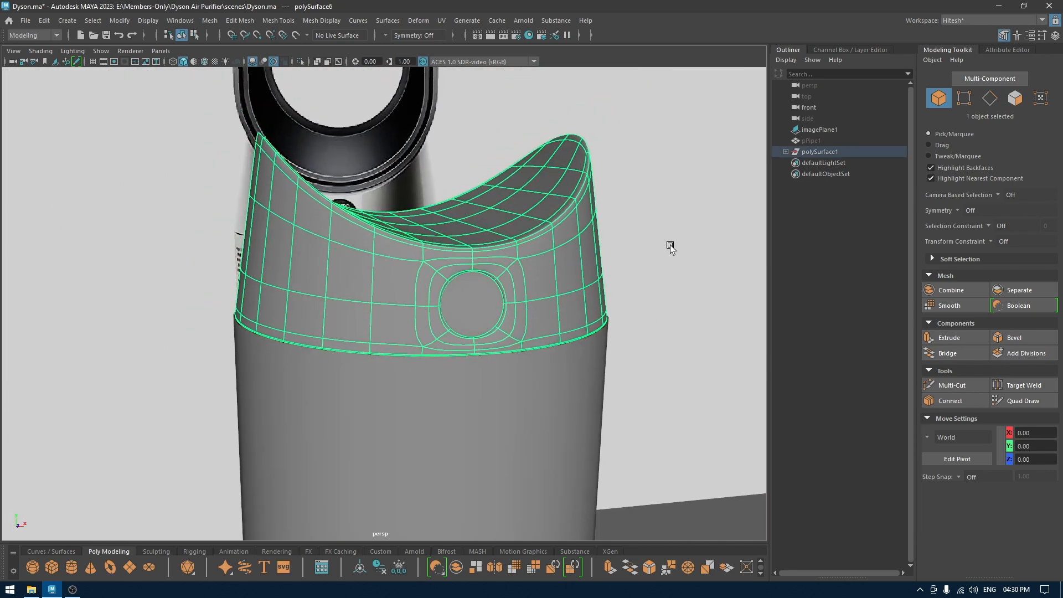
pyautogui.click(671, 247)
pyautogui.keyDown('alt'); pyautogui.moveTo(664, 292); pyautogui.dragTo(530, 251); pyautogui.keyUp('alt')
pyautogui.scroll(5, 534, 378)
pyautogui.scroll(-3, 554, 378)
pyautogui.click(617, 297)
pyautogui.press('1')
# Delete the square edge loop surrounding the cap's display opening
pyautogui.scroll(4, 599, 281)
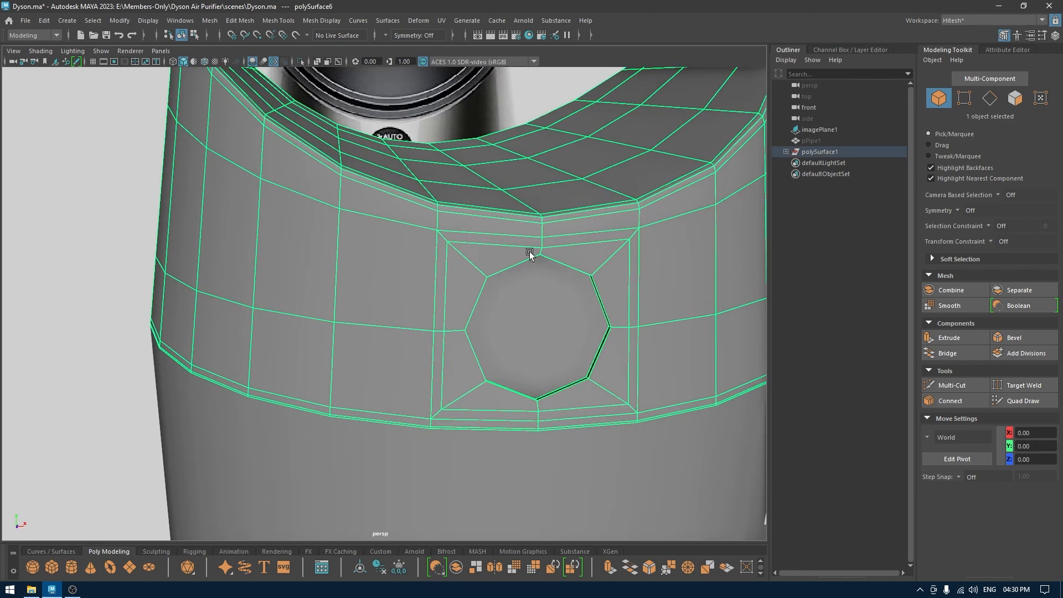
pyautogui.moveTo(530, 252); pyautogui.dragTo(527, 189, button='right')
pyautogui.doubleClick(487, 247)
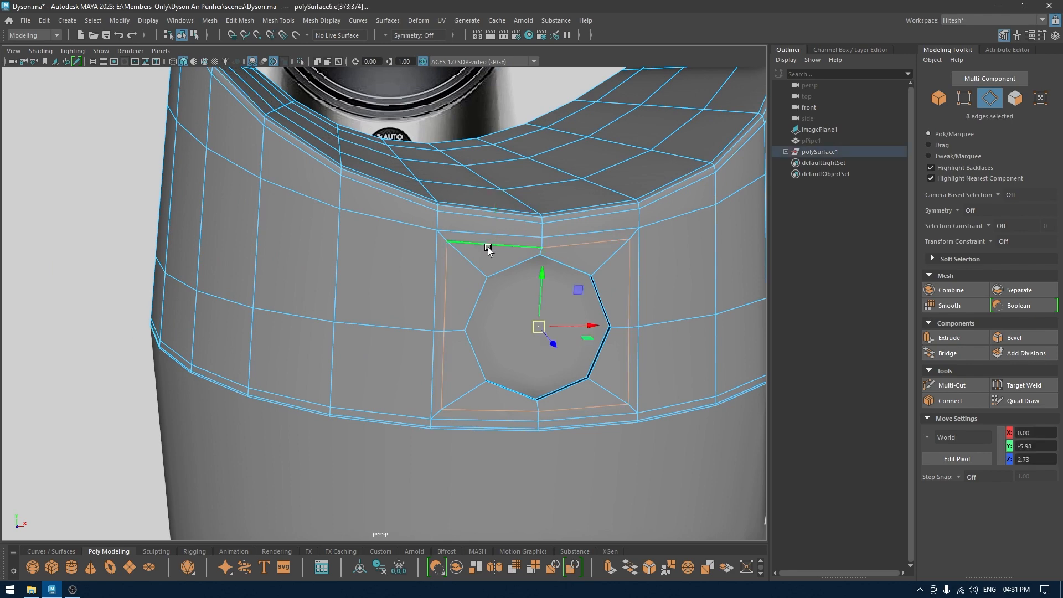
pyautogui.moveTo(489, 249)
pyautogui.keyDown('shift'); pyautogui.mouseDown(button='right')
pyautogui.moveTo(436, 264)
pyautogui.moveTo(501, 239)
pyautogui.mouseUp(button='right'); pyautogui.keyUp('shift')
# Preview the cap smoothed and examine the surface and edges around the round display opening from several angles
pyautogui.press('3')
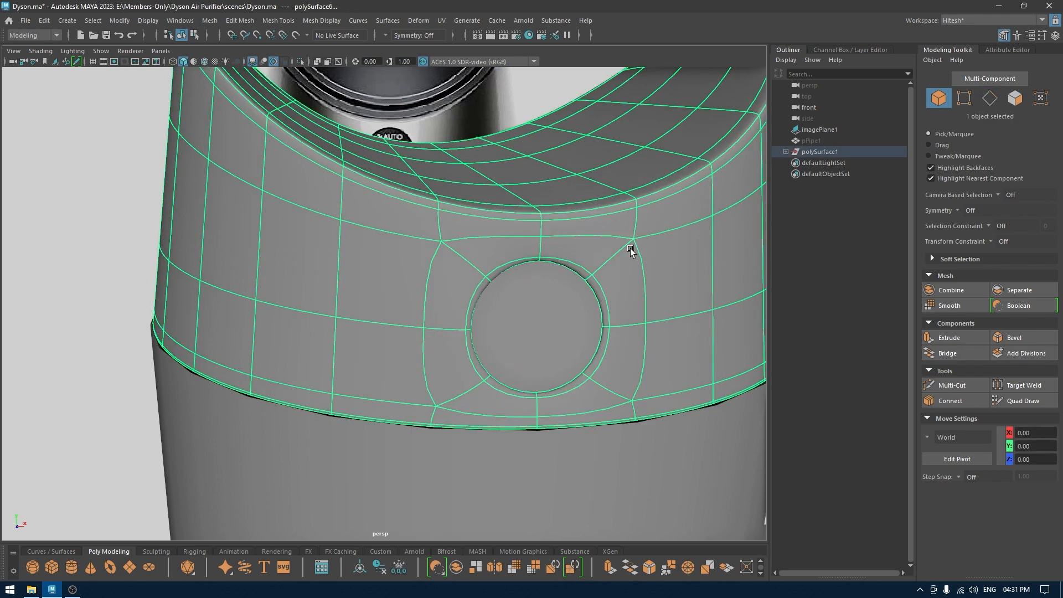
pyautogui.keyDown('alt'); pyautogui.moveTo(629, 342); pyautogui.dragTo(569, 228, button='right'); pyautogui.keyUp('alt')
pyautogui.click(672, 277)
pyautogui.keyDown('alt'); pyautogui.moveTo(570, 228); pyautogui.dragTo(581, 269); pyautogui.keyUp('alt')
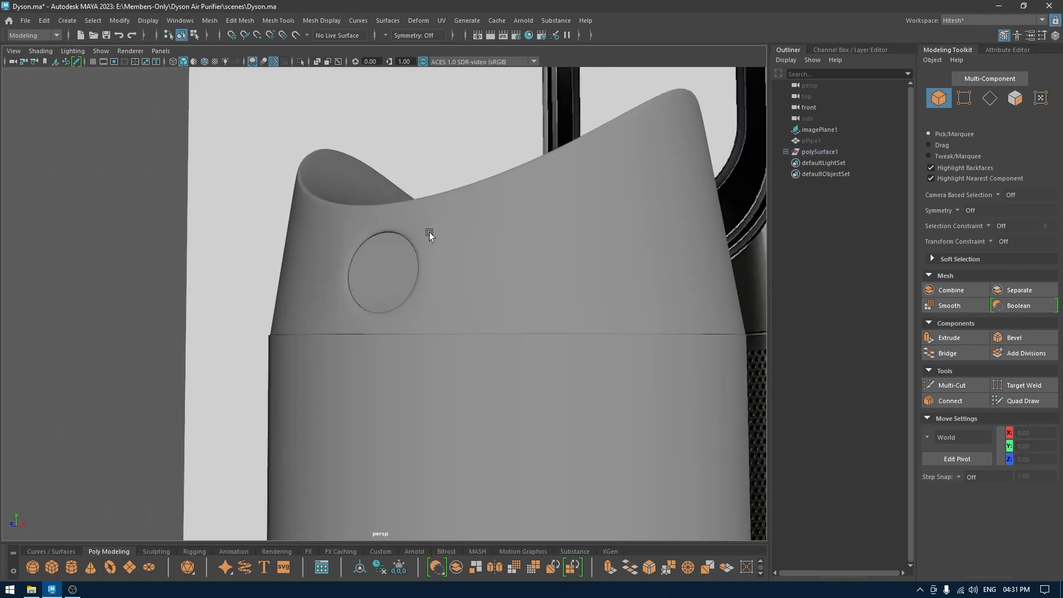
pyautogui.keyDown('alt'); pyautogui.moveTo(444, 240); pyautogui.dragTo(507, 237); pyautogui.keyUp('alt')
pyautogui.keyDown('alt'); pyautogui.moveTo(508, 237); pyautogui.dragTo(522, 307, button='right'); pyautogui.keyUp('alt')
pyautogui.click(470, 246)
pyautogui.keyDown('alt'); pyautogui.moveTo(515, 294); pyautogui.dragTo(459, 266, button='middle'); pyautogui.keyUp('alt')
pyautogui.keyDown('alt'); pyautogui.moveTo(460, 266); pyautogui.dragTo(492, 361, button='right'); pyautogui.keyUp('alt')
pyautogui.scroll(2, 492, 360)
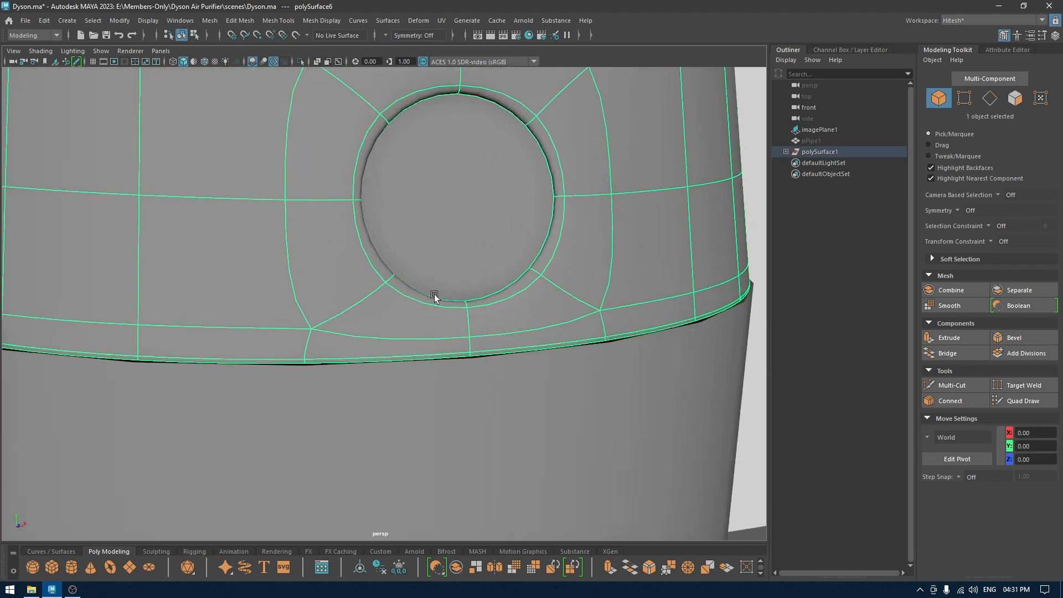
# Isolate the unsmoothed cap and bevel the display opening's front edge loop with fraction 0.23 and two segments
pyautogui.press('1')
pyautogui.scroll(2, 322, 248)
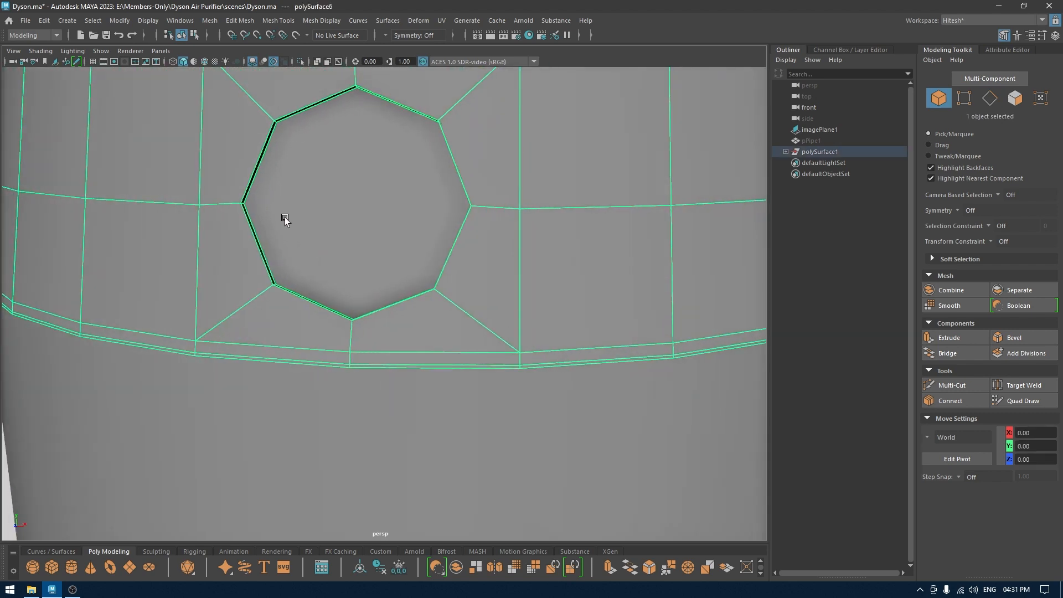
pyautogui.hotkey('alt', 'h')
pyautogui.moveTo(246, 193); pyautogui.dragTo(242, 117, button='right')
pyautogui.keyDown('alt'); pyautogui.moveTo(260, 183); pyautogui.dragTo(221, 220); pyautogui.keyUp('alt')
pyautogui.doubleClick(221, 220)
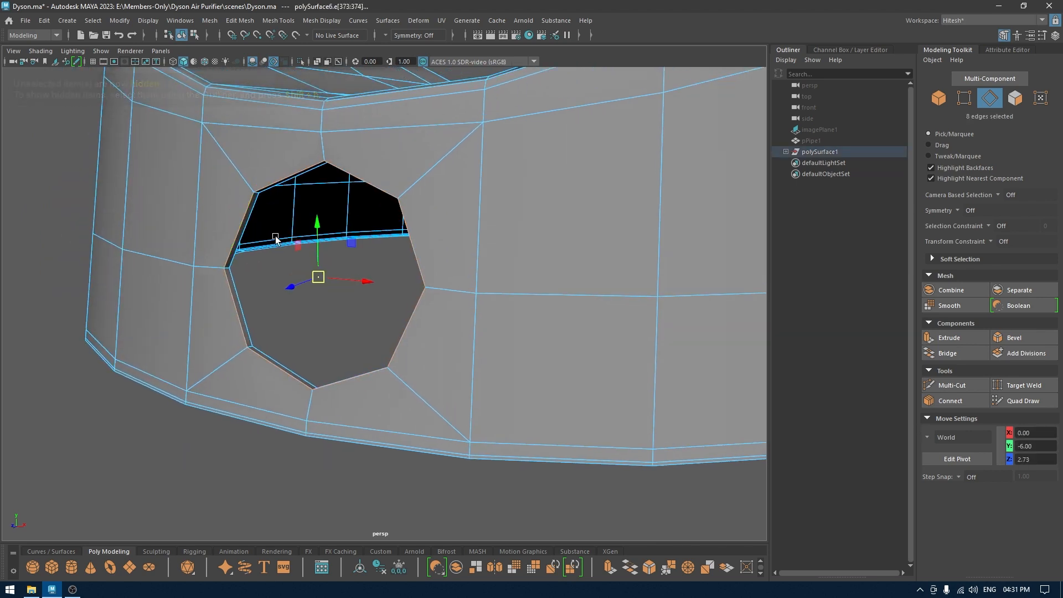
pyautogui.hotkey('ctrl', 'b')
pyautogui.keyDown('alt'); pyautogui.moveTo(310, 240); pyautogui.dragTo(299, 253); pyautogui.keyUp('alt')
pyautogui.scroll(1, 299, 253)
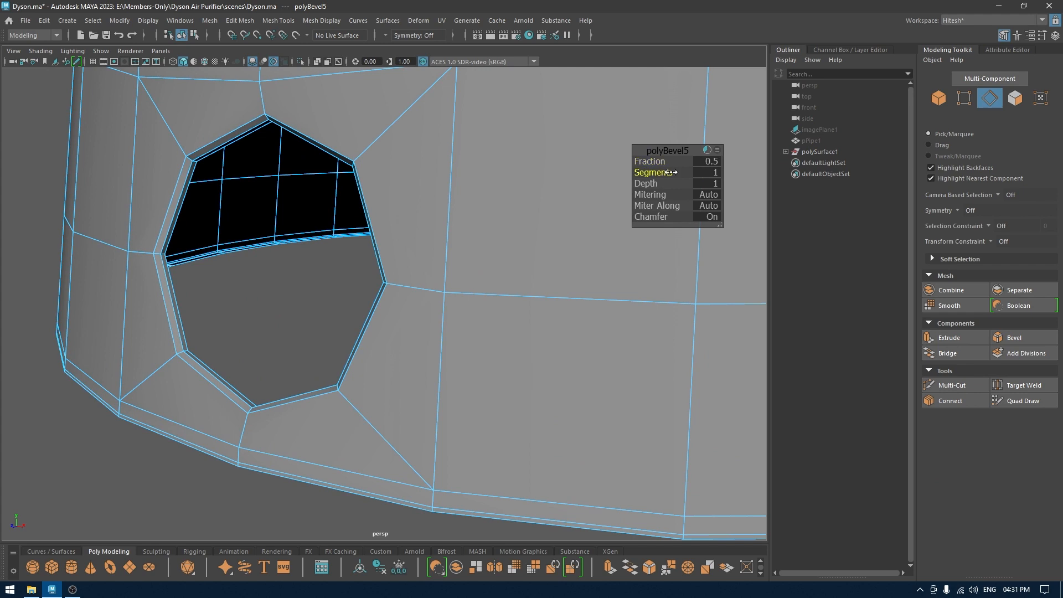
pyautogui.moveTo(671, 172); pyautogui.dragTo(647, 160)
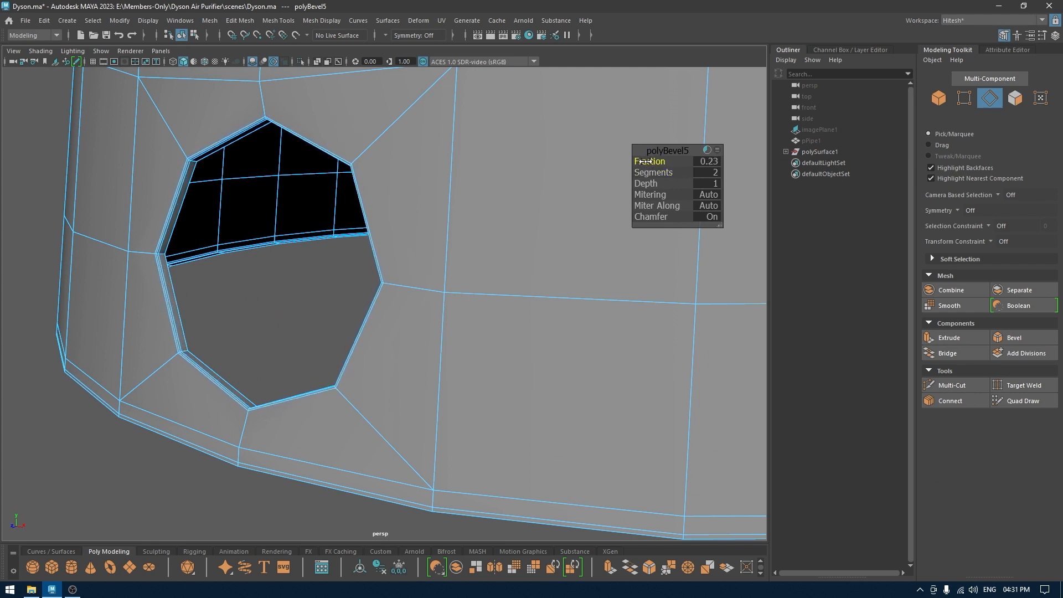
pyautogui.press('w')
pyautogui.moveTo(421, 180); pyautogui.dragTo(601, 138, button='right')
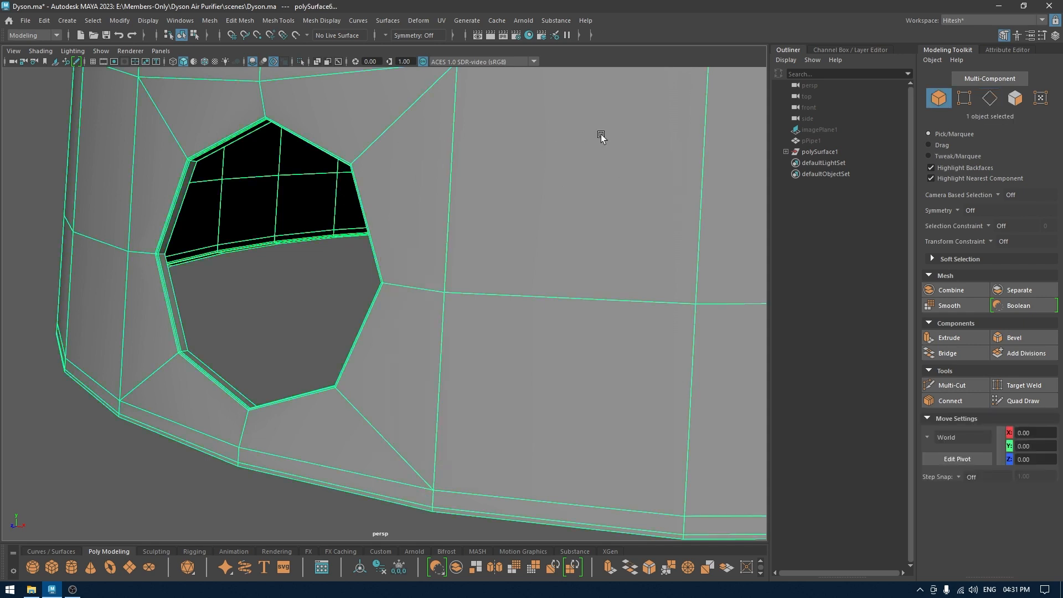
# Preview the beveled cap smoothed and bring the hidden parts of the model back into view
pyautogui.press('3')
pyautogui.click(283, 263)
pyautogui.keyDown('alt'); pyautogui.moveTo(282, 263); pyautogui.dragTo(455, 280); pyautogui.keyUp('alt')
# Center the pivot of the round display disc seated in the cap's opening
pyautogui.click(420, 298)
pyautogui.keyDown('alt'); pyautogui.moveTo(456, 280); pyautogui.dragTo(445, 380, button='right'); pyautogui.keyUp('alt')
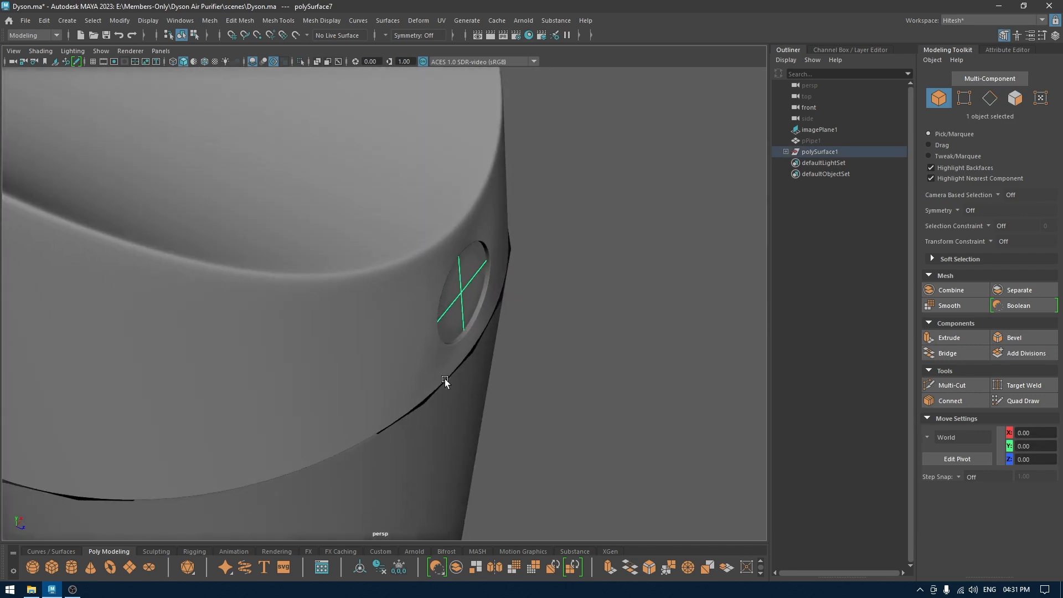
pyautogui.keyDown('alt'); pyautogui.moveTo(449, 379); pyautogui.dragTo(446, 333); pyautogui.keyUp('alt')
pyautogui.keyDown('alt'); pyautogui.moveTo(446, 332); pyautogui.dragTo(498, 357, button='right'); pyautogui.keyUp('alt')
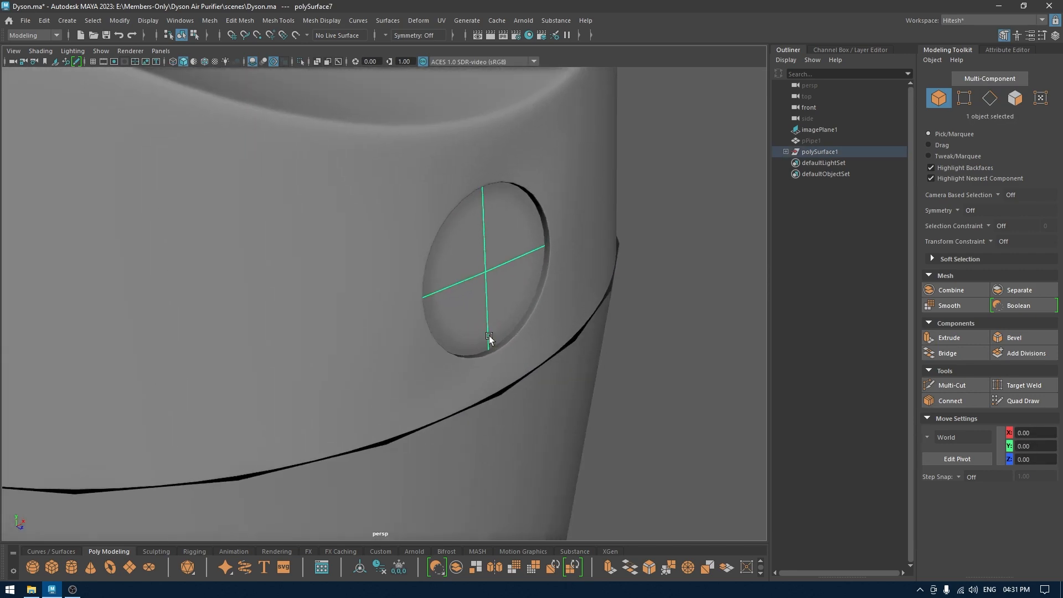
pyautogui.press('space')
pyautogui.click(439, 255)
pyautogui.click(463, 334)
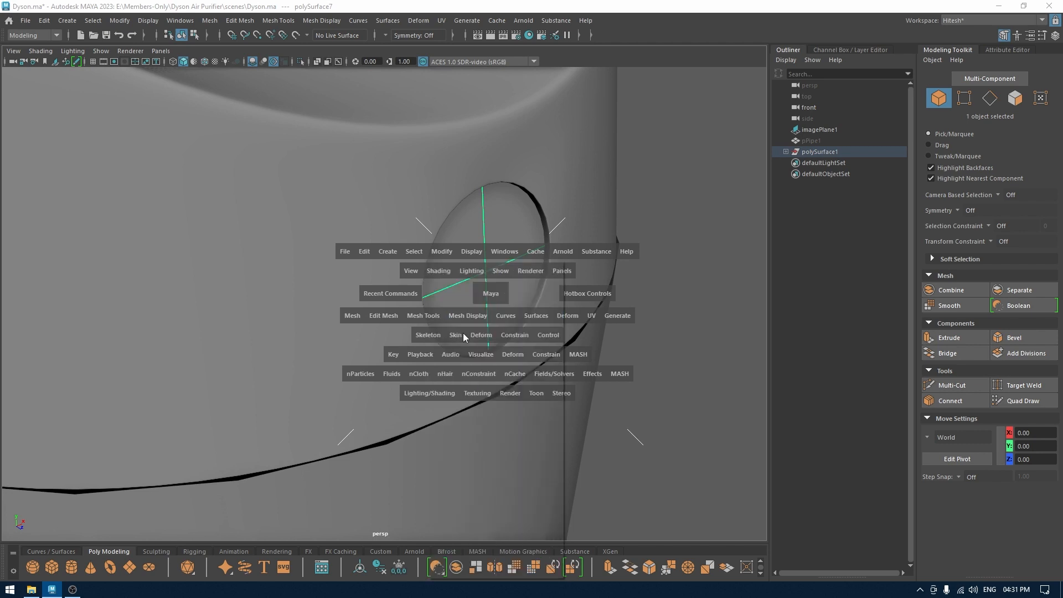
# Move the display disc out in front of the cap's opening and extrude it to give it thickness
pyautogui.keyDown('alt'); pyautogui.moveTo(508, 315); pyautogui.dragTo(510, 329); pyautogui.keyUp('alt')
pyautogui.moveTo(541, 290); pyautogui.dragTo(546, 344)
pyautogui.hotkey('ctrl', 'e')
pyautogui.press('w')
pyautogui.moveTo(516, 266); pyautogui.dragTo(471, 303, button='right')
pyautogui.click(487, 239)
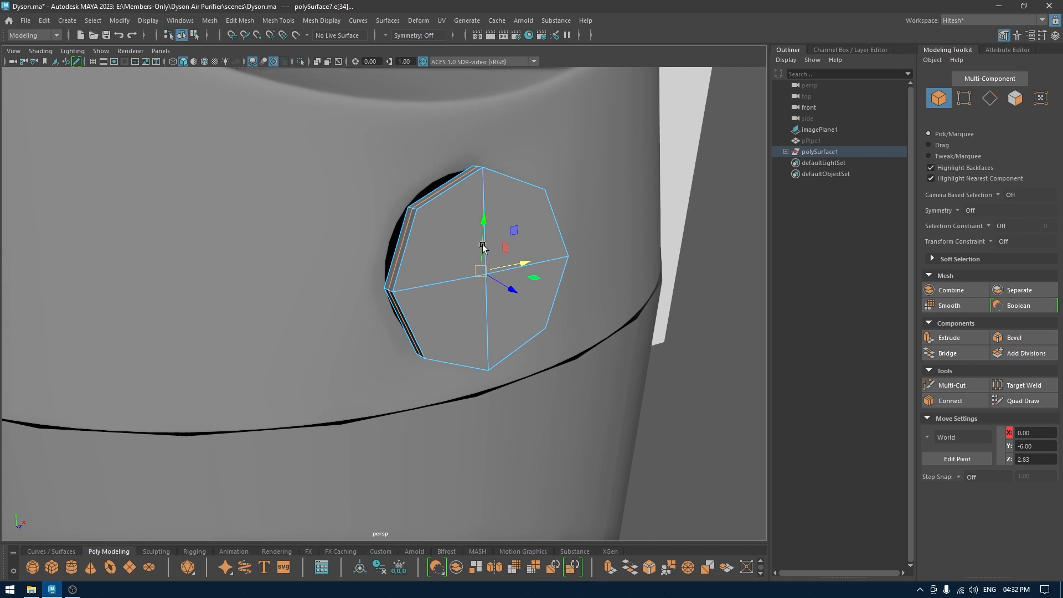
pyautogui.keyDown('alt'); pyautogui.moveTo(484, 247); pyautogui.dragTo(498, 257); pyautogui.keyUp('alt')
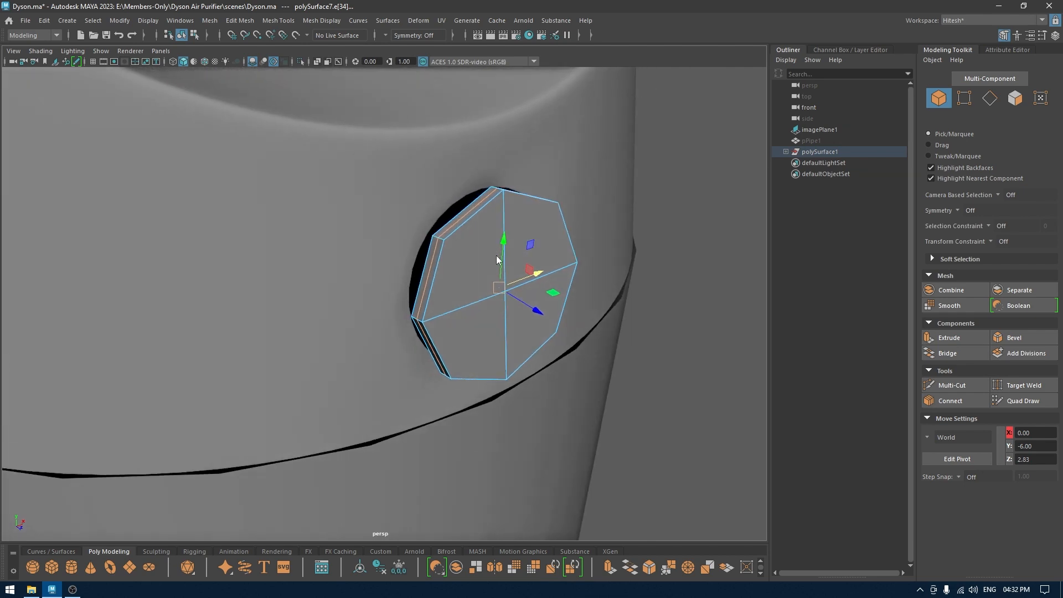
# Select the edges around the display disc's front rim and rework the edge loops along its side
pyautogui.moveTo(497, 257); pyautogui.dragTo(496, 229, button='right')
pyautogui.keyDown('alt'); pyautogui.moveTo(496, 229); pyautogui.dragTo(493, 275); pyautogui.keyUp('alt')
pyautogui.click(476, 244)
pyautogui.keyDown('shift'); pyautogui.click(520, 220); pyautogui.keyUp('shift')
pyautogui.keyDown('shift'); pyautogui.click(558, 275); pyautogui.keyUp('shift')
pyautogui.keyDown('shift'); pyautogui.click(558, 331); pyautogui.keyUp('shift')
pyautogui.keyDown('shift'); pyautogui.click(530, 384); pyautogui.keyUp('shift')
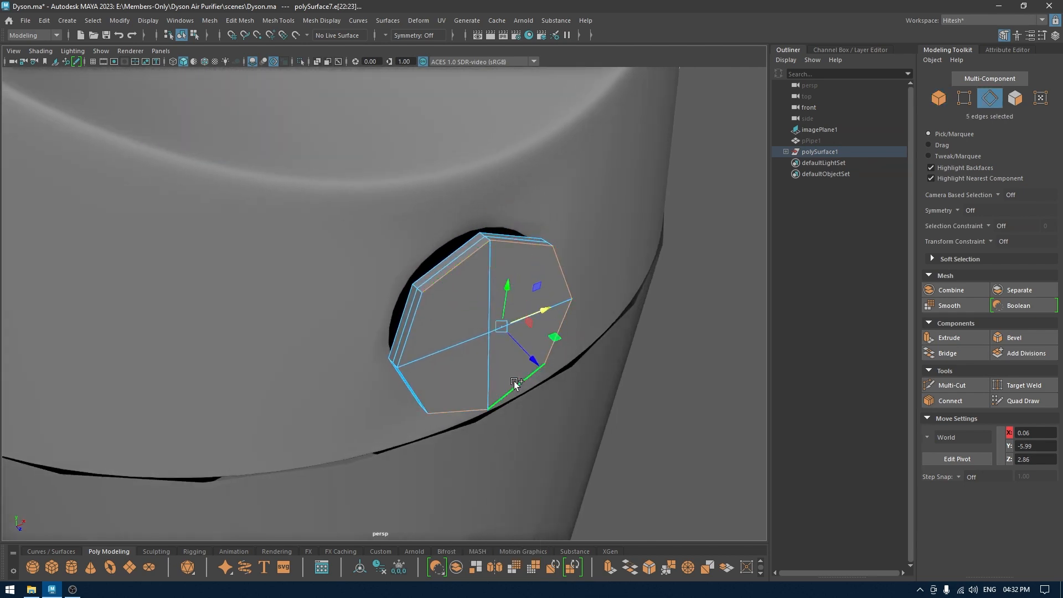
pyautogui.keyDown('shift'); pyautogui.click(423, 342); pyautogui.keyUp('shift')
pyautogui.keyDown('alt'); pyautogui.moveTo(469, 342); pyautogui.dragTo(496, 304); pyautogui.keyUp('alt')
pyautogui.moveTo(496, 266); pyautogui.dragTo(487, 391, button='right')
pyautogui.keyDown('alt'); pyautogui.moveTo(486, 372); pyautogui.dragTo(544, 266); pyautogui.keyUp('alt')
pyautogui.press('r')
pyautogui.press('w')
pyautogui.rightClick(544, 265)
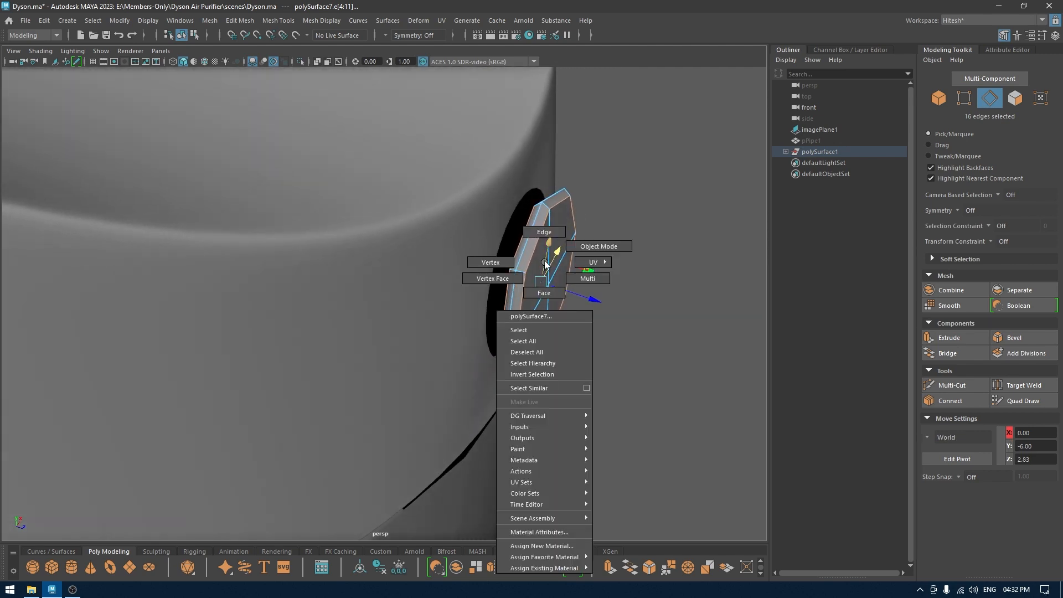
pyautogui.click(599, 245)
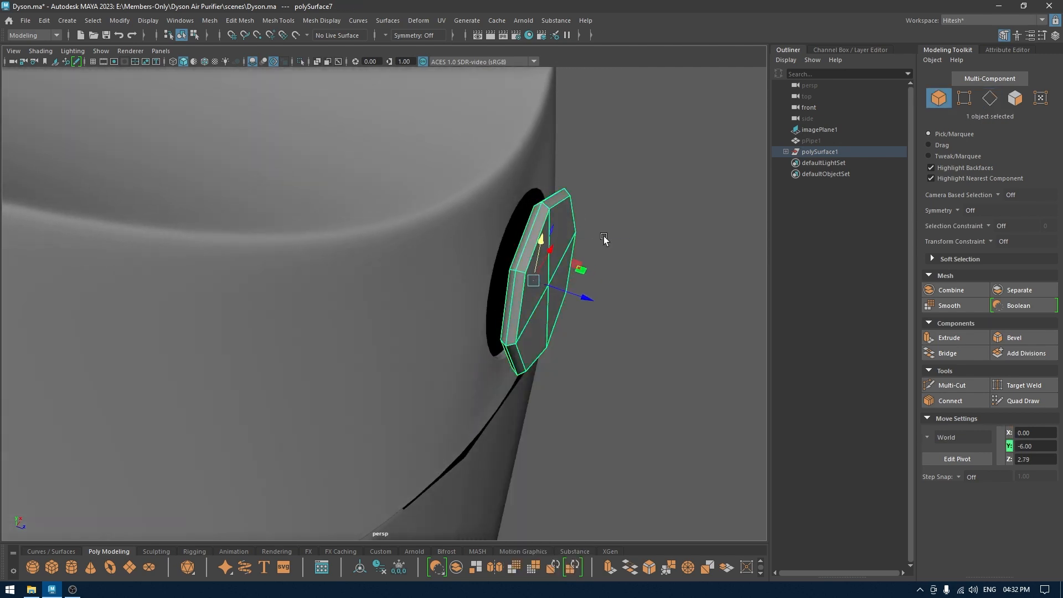
# Preview the display disc smoothed and push it back into the cap's opening, to about Z 2.68
pyautogui.press('4')
pyautogui.press('6')
pyautogui.press('3')
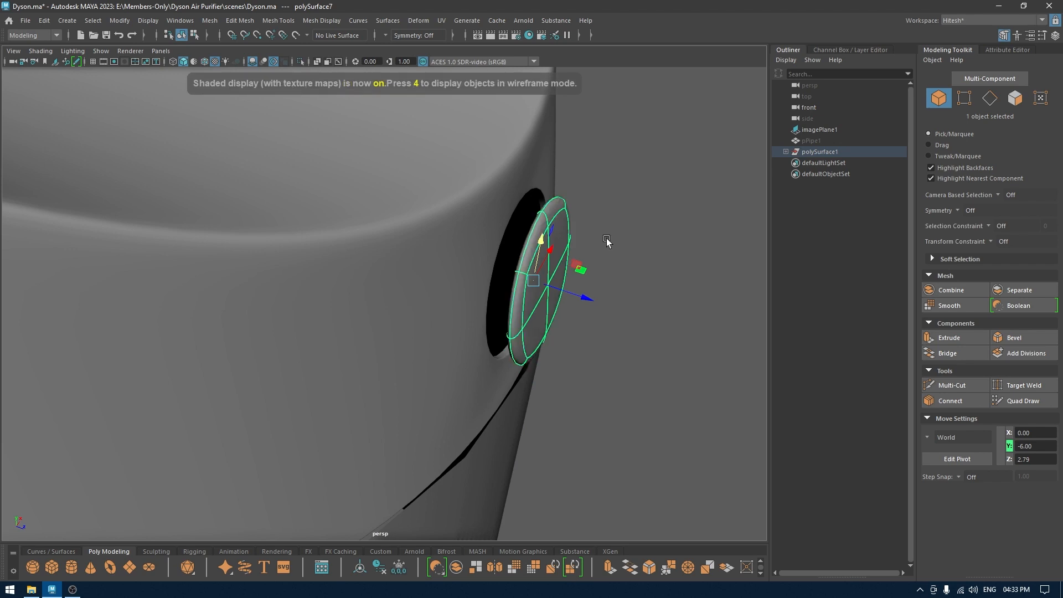
pyautogui.click(637, 239)
pyautogui.moveTo(619, 271)
pyautogui.keyDown('alt'); pyautogui.mouseDown()
pyautogui.moveTo(454, 269)
pyautogui.moveTo(537, 270)
pyautogui.mouseUp(); pyautogui.keyUp('alt')
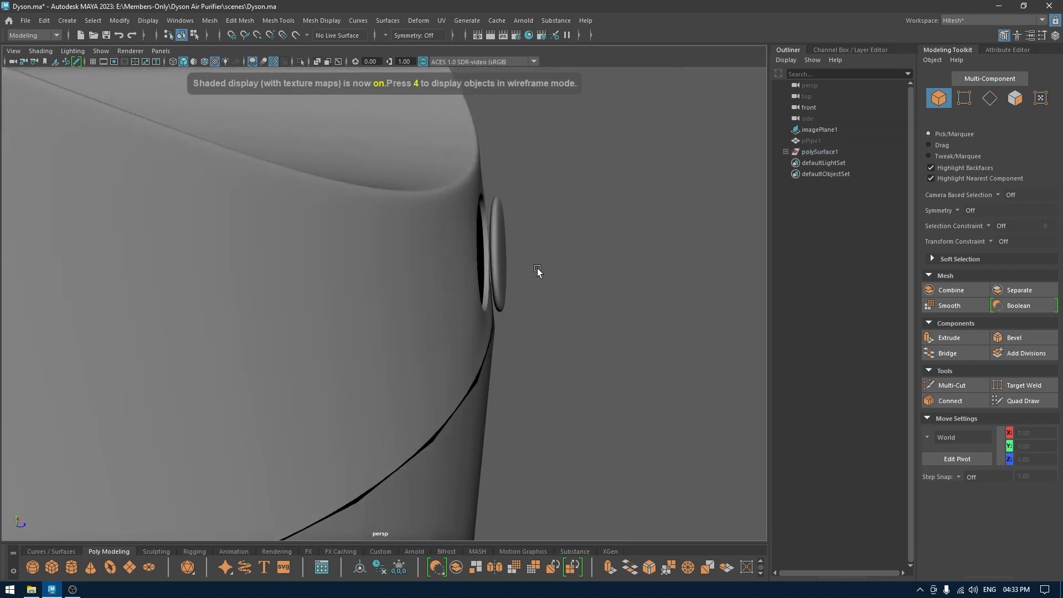
pyautogui.click(499, 250)
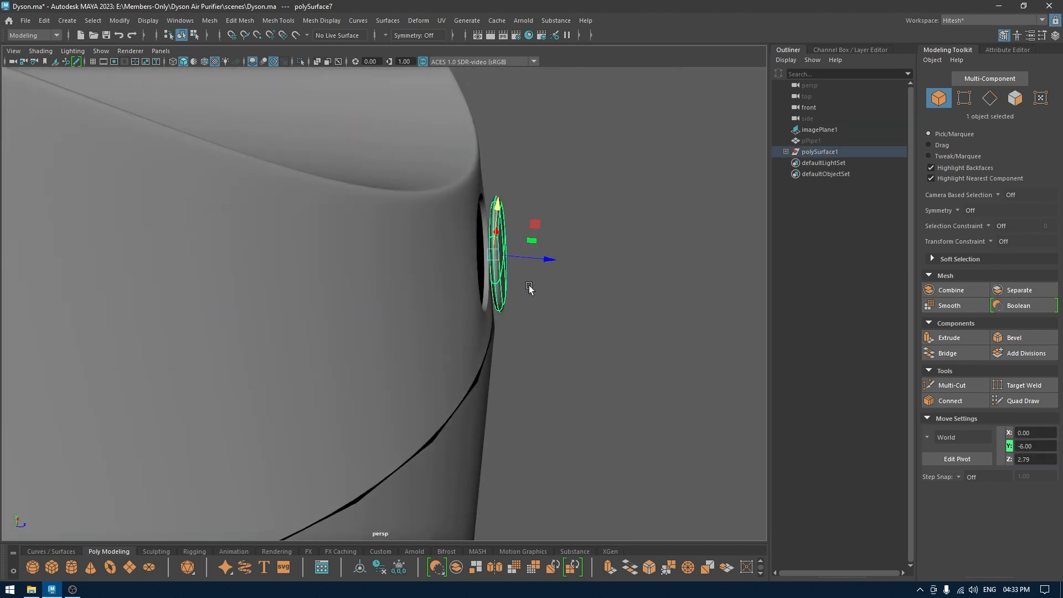
pyautogui.moveTo(545, 258); pyautogui.dragTo(420, 294)
pyautogui.press('w')
# Nudge the display disc slightly in depth so it sits neatly within the cap's opening
pyautogui.click(683, 399)
pyautogui.keyDown('alt'); pyautogui.moveTo(590, 391); pyautogui.dragTo(587, 380); pyautogui.keyUp('alt')
pyautogui.keyDown('alt'); pyautogui.moveTo(588, 380); pyautogui.dragTo(496, 280, button='right'); pyautogui.keyUp('alt')
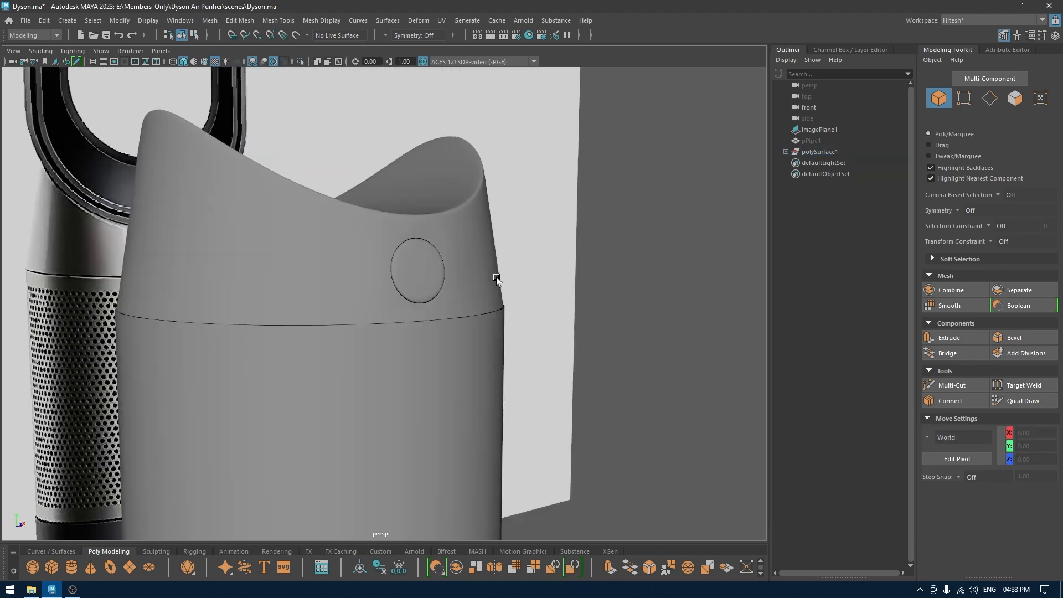
pyautogui.keyDown('alt'); pyautogui.moveTo(496, 280); pyautogui.dragTo(476, 338); pyautogui.keyUp('alt')
pyautogui.click(467, 294)
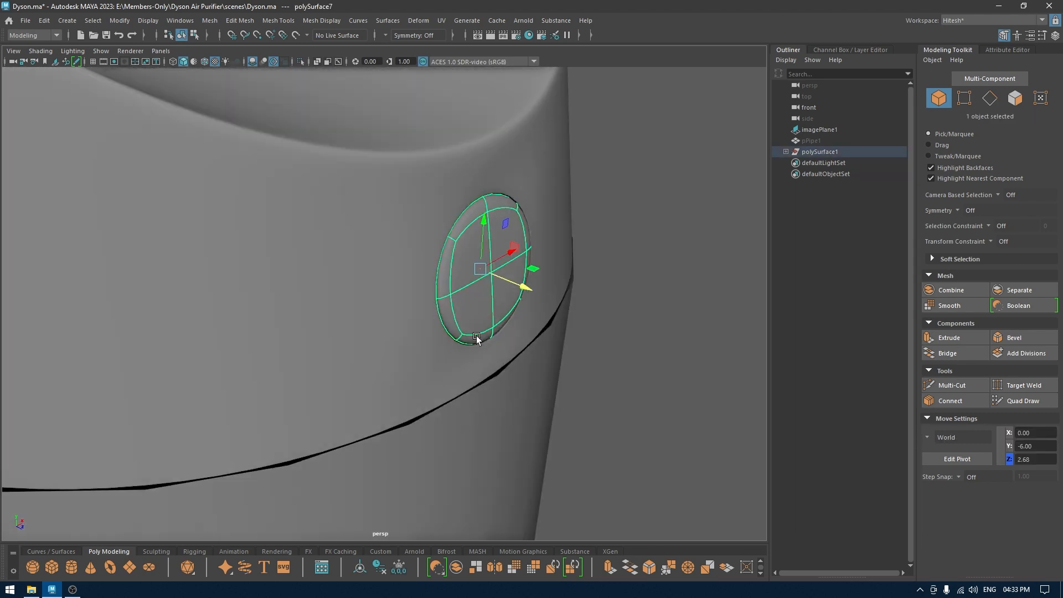
pyautogui.moveTo(524, 286); pyautogui.dragTo(525, 287)
pyautogui.click(649, 371)
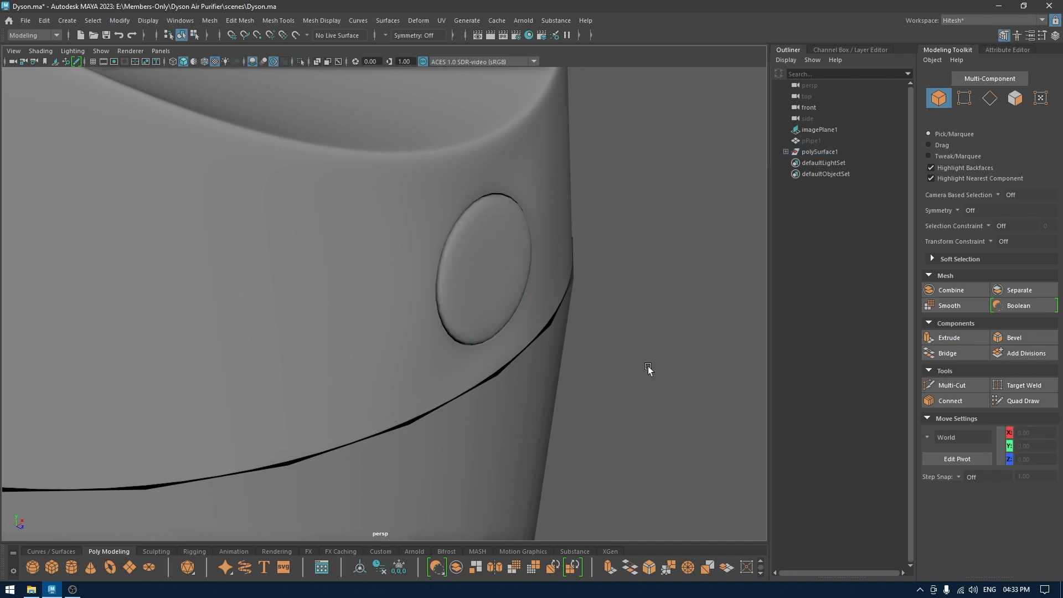
# Examine the seated display, the cap and the body down to the base from several angles
pyautogui.keyDown('alt'); pyautogui.moveTo(648, 370); pyautogui.dragTo(521, 266, button='right'); pyautogui.keyUp('alt')
pyautogui.moveTo(521, 265)
pyautogui.keyDown('alt'); pyautogui.mouseDown()
pyautogui.moveTo(450, 261)
pyautogui.moveTo(509, 260)
pyautogui.mouseUp(); pyautogui.keyUp('alt')
pyautogui.keyDown('alt'); pyautogui.moveTo(509, 260); pyautogui.dragTo(423, 256, button='right'); pyautogui.keyUp('alt')
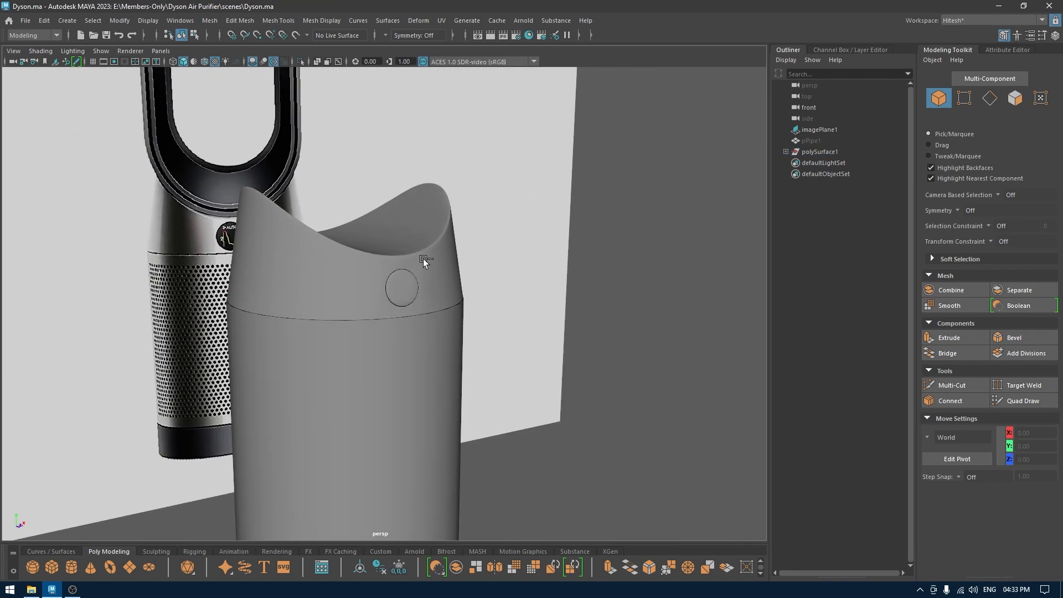
pyautogui.moveTo(422, 256)
pyautogui.keyDown('alt'); pyautogui.mouseDown()
pyautogui.moveTo(336, 264)
pyautogui.moveTo(411, 265)
pyautogui.mouseUp(); pyautogui.keyUp('alt')
pyautogui.keyDown('alt'); pyautogui.moveTo(417, 279); pyautogui.dragTo(440, 326, button='right'); pyautogui.keyUp('alt')
pyautogui.keyDown('alt'); pyautogui.moveTo(440, 326); pyautogui.dragTo(361, 282); pyautogui.keyUp('alt')
pyautogui.keyDown('alt'); pyautogui.moveTo(436, 512); pyautogui.dragTo(448, 324, button='middle'); pyautogui.keyUp('alt')
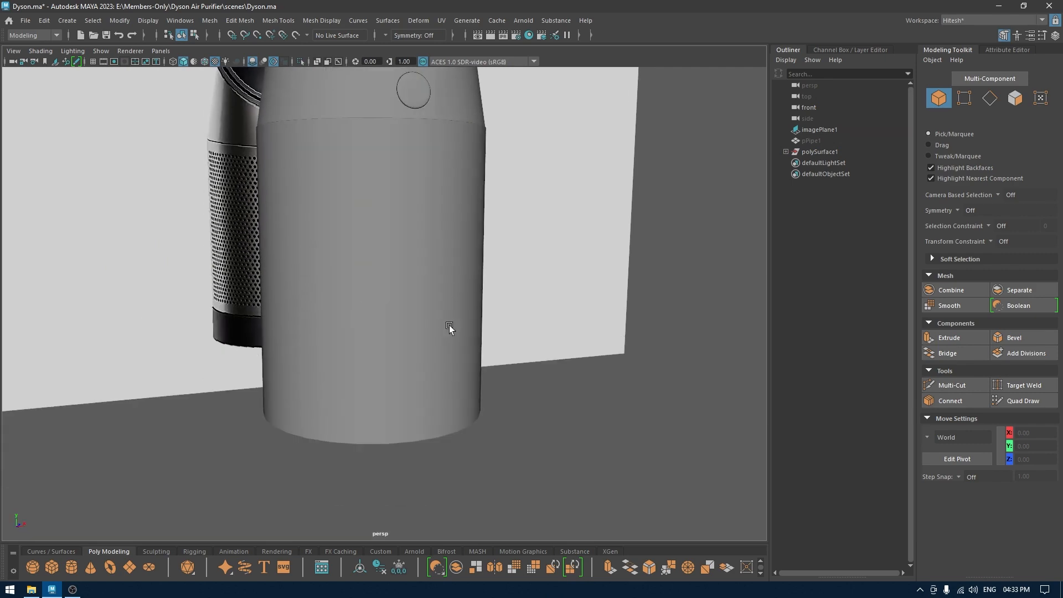
pyautogui.keyDown('alt'); pyautogui.moveTo(449, 324); pyautogui.dragTo(454, 319); pyautogui.keyUp('alt')
# Isolate the base ring and extrude its top edge loop inward to form a narrow lip
pyautogui.click(416, 410)
pyautogui.keyDown('alt'); pyautogui.moveTo(509, 395); pyautogui.dragTo(440, 264); pyautogui.keyUp('alt')
pyautogui.hotkey('alt', 'h')
pyautogui.moveTo(440, 265); pyautogui.dragTo(440, 238, button='right')
pyautogui.doubleClick(436, 297)
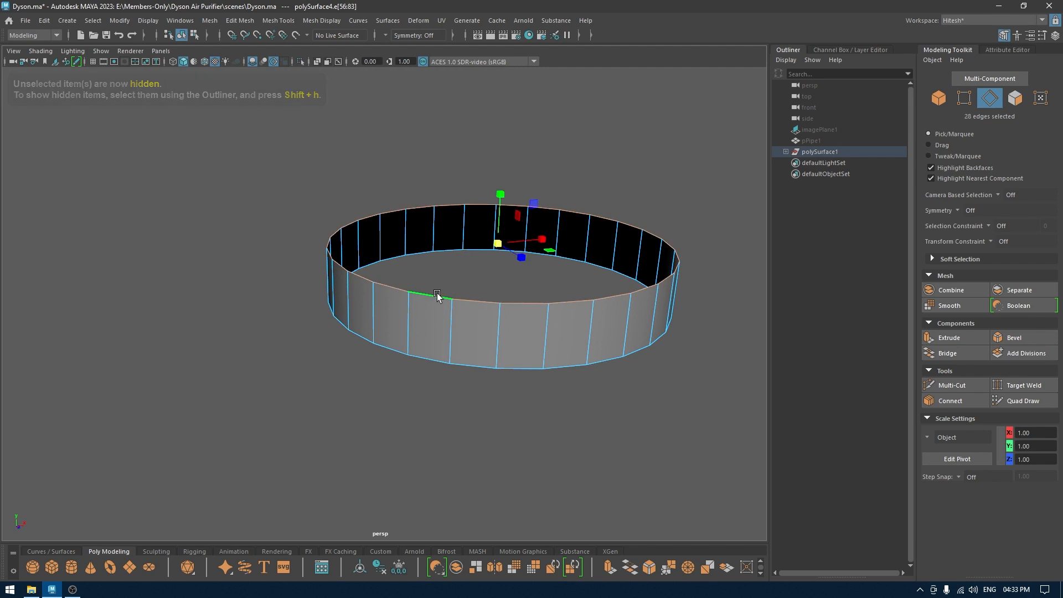
pyautogui.keyDown('shift'); pyautogui.moveTo(484, 246); pyautogui.dragTo(487, 250); pyautogui.keyUp('shift')
pyautogui.press('w')
# Bevel the base ring's outer top edge loop with fraction 0.18 and two segments
pyautogui.scroll(5, 386, 288)
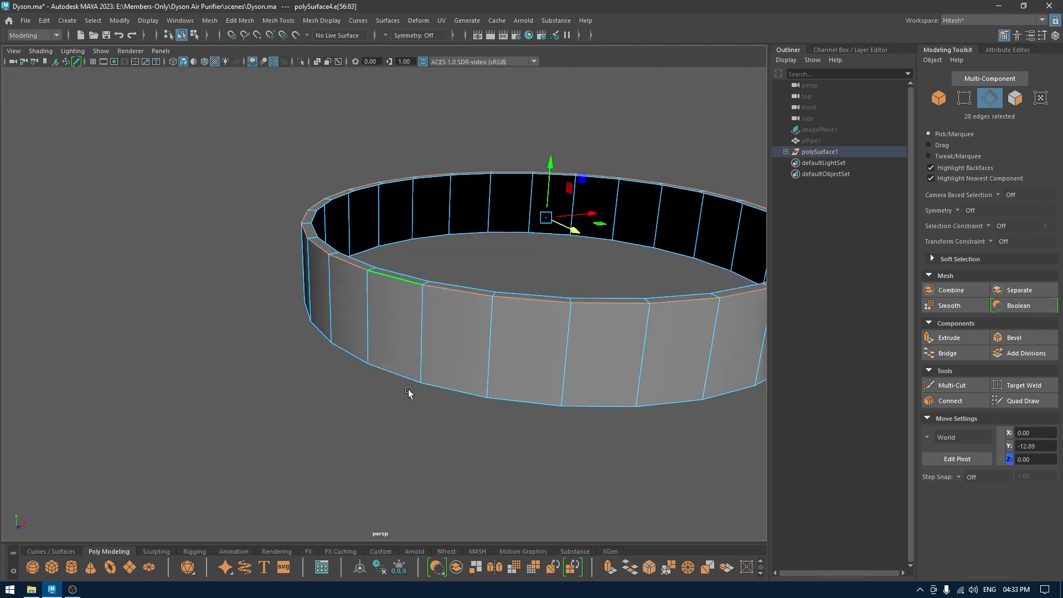
pyautogui.hotkey('ctrl', 'b')
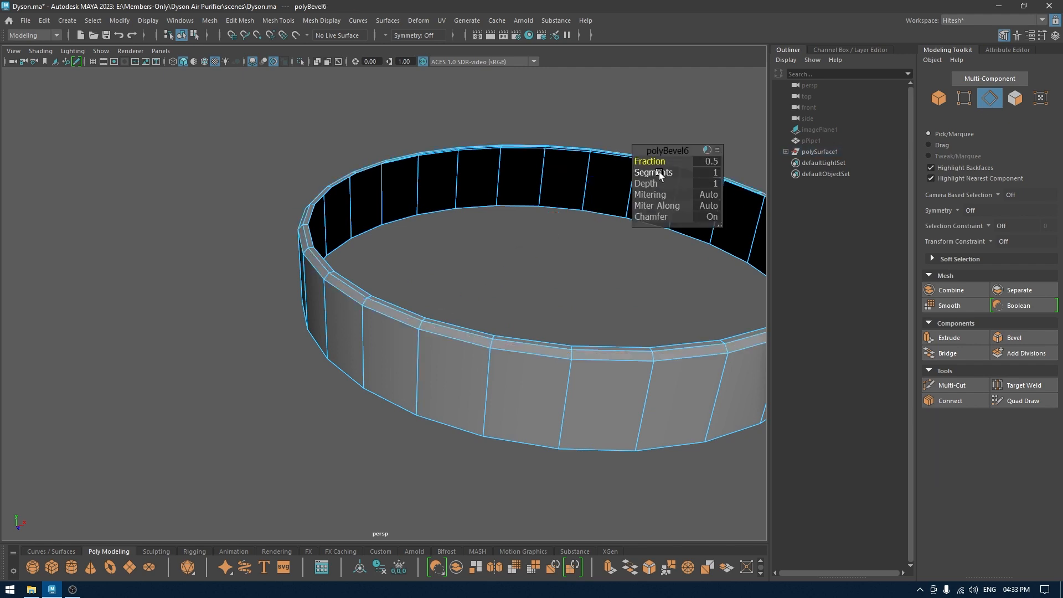
pyautogui.moveTo(654, 172); pyautogui.dragTo(631, 165)
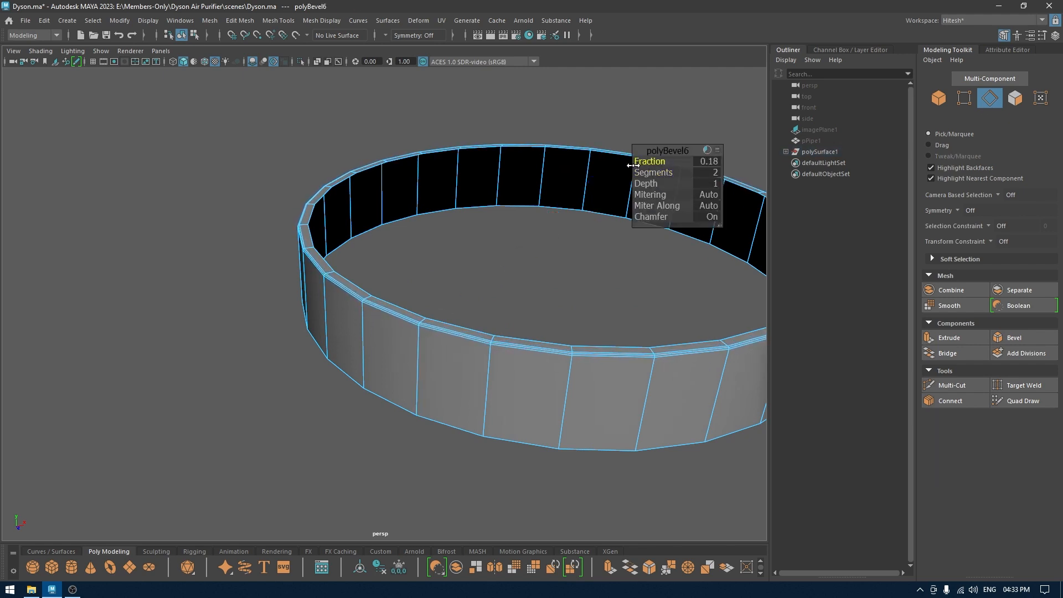
pyautogui.press('w')
# Extrude the base ring's bottom edge loop inward twice, forming a thin border and a wide inner band
pyautogui.keyDown('alt'); pyautogui.moveTo(437, 316); pyautogui.dragTo(448, 284); pyautogui.keyUp('alt')
pyautogui.doubleClick(436, 178)
pyautogui.press('r')
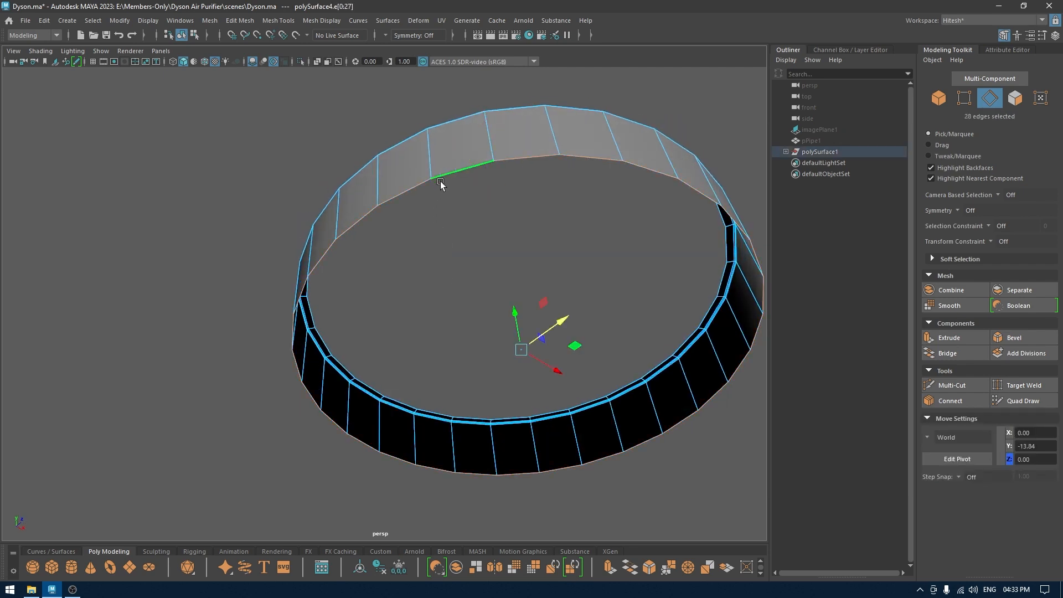
pyautogui.keyDown('shift'); pyautogui.moveTo(520, 349); pyautogui.dragTo(409, 365); pyautogui.keyUp('shift')
pyautogui.scroll(1, 368, 215)
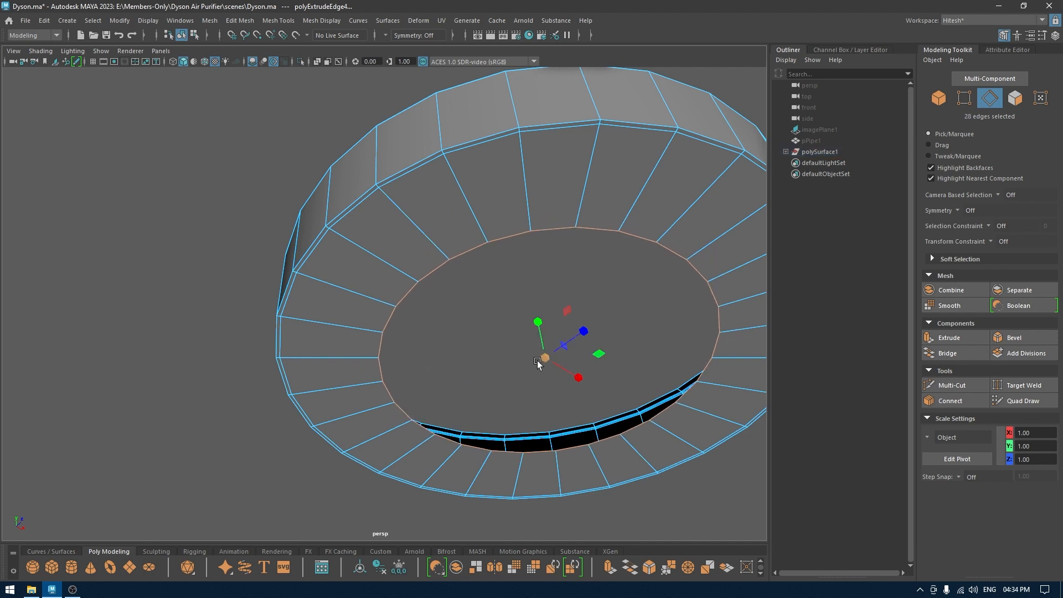
# Close the base's underside by extruding the inner edge loop inward and merging it to a single center vertex
pyautogui.keyDown('shift'); pyautogui.moveTo(537, 362); pyautogui.dragTo(392, 368); pyautogui.keyUp('shift')
pyautogui.keyDown('shift'); pyautogui.moveTo(429, 336); pyautogui.dragTo(413, 224, button='right'); pyautogui.keyUp('shift')
pyautogui.keyDown('alt'); pyautogui.moveTo(452, 279); pyautogui.dragTo(413, 242); pyautogui.keyUp('alt')
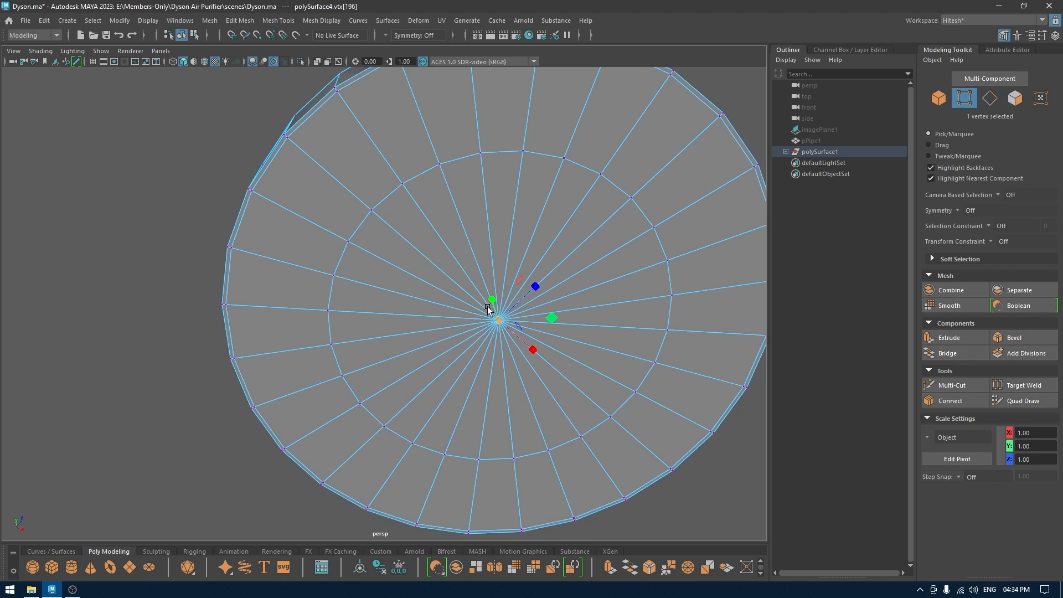
pyautogui.keyDown('alt'); pyautogui.moveTo(475, 271); pyautogui.dragTo(475, 289); pyautogui.keyUp('alt')
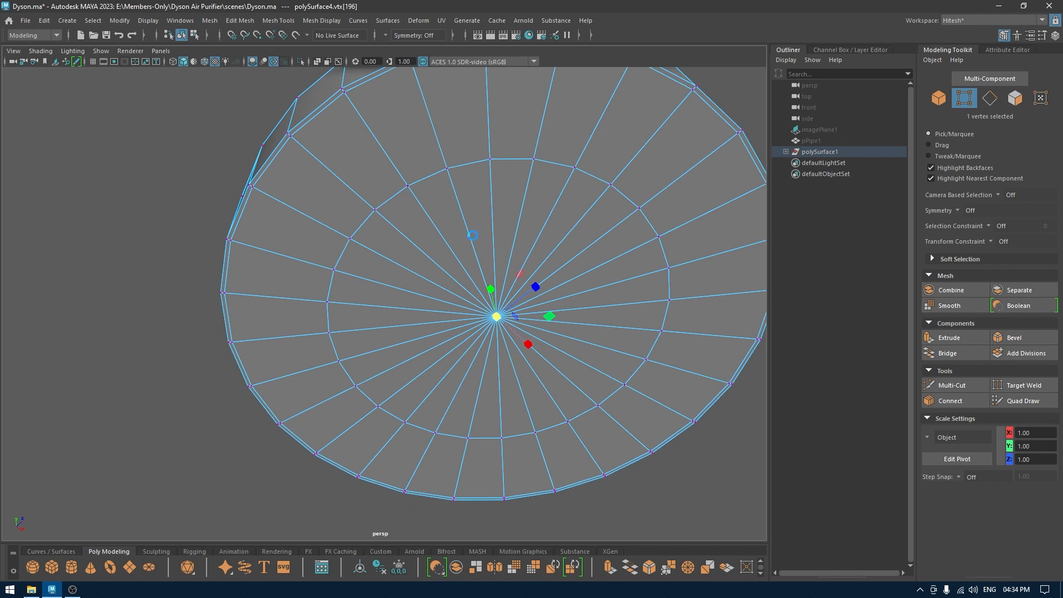
# Delete every second radial edge between the center vertex and the inner ring on the base's underside
pyautogui.scroll(2, 506, 250)
pyautogui.moveTo(510, 235); pyautogui.dragTo(530, 203, button='right')
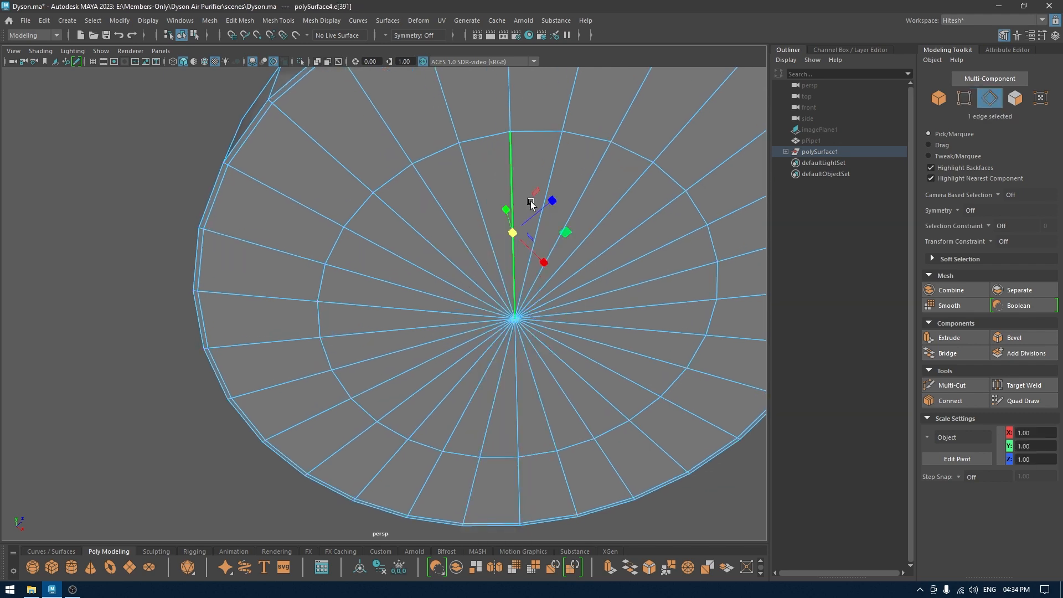
pyautogui.keyDown('shift'); pyautogui.click(625, 224); pyautogui.keyUp('shift')
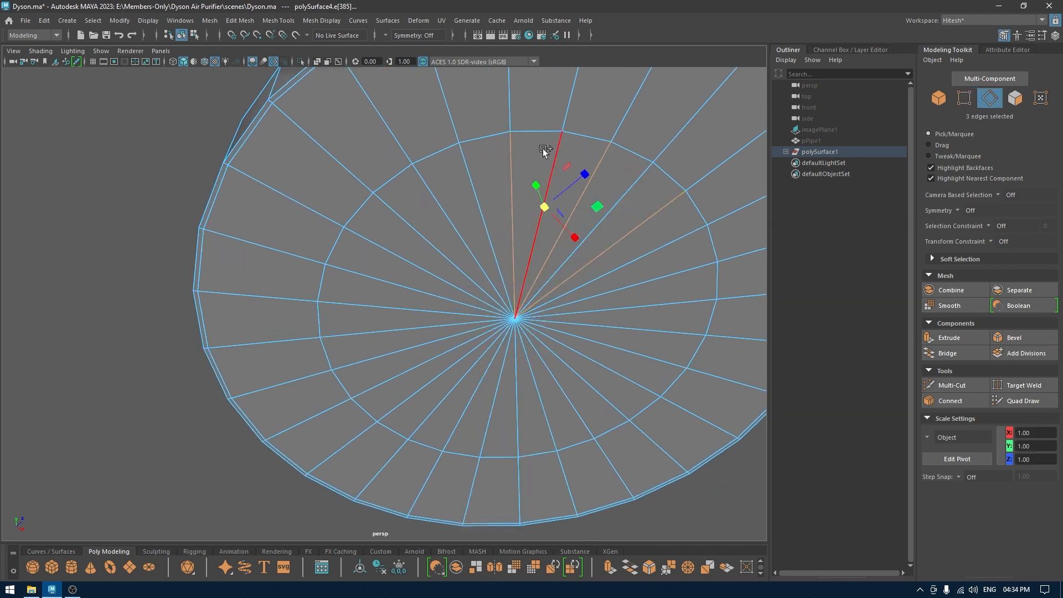
pyautogui.keyDown('shift'); pyautogui.click(680, 270); pyautogui.keyUp('shift')
pyautogui.keyDown('shift'); pyautogui.click(604, 374); pyautogui.keyUp('shift')
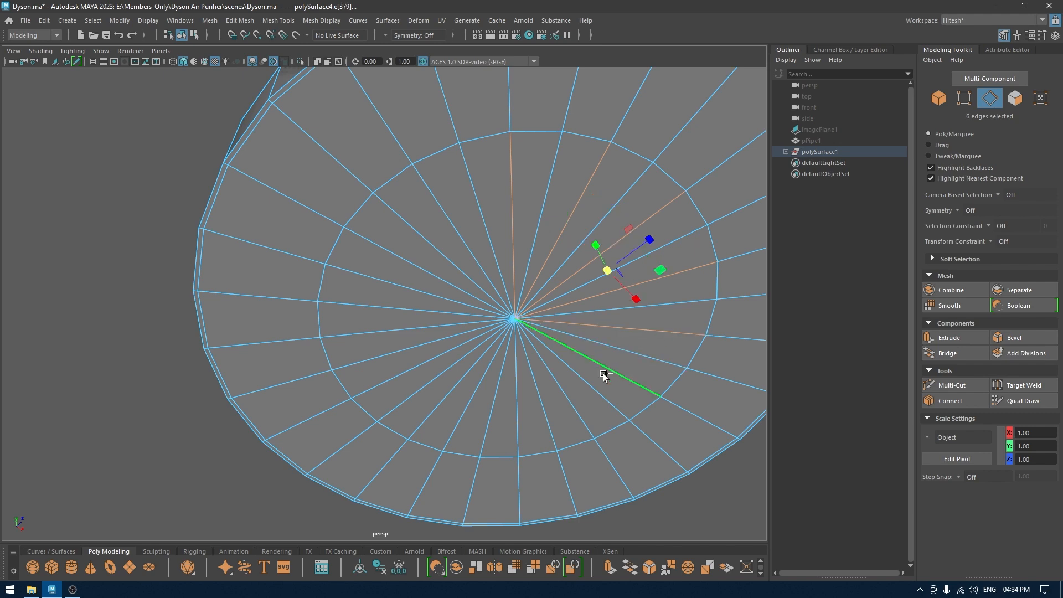
pyautogui.keyDown('shift'); pyautogui.click(571, 392); pyautogui.keyUp('shift')
pyautogui.keyDown('shift'); pyautogui.click(470, 387); pyautogui.keyUp('shift')
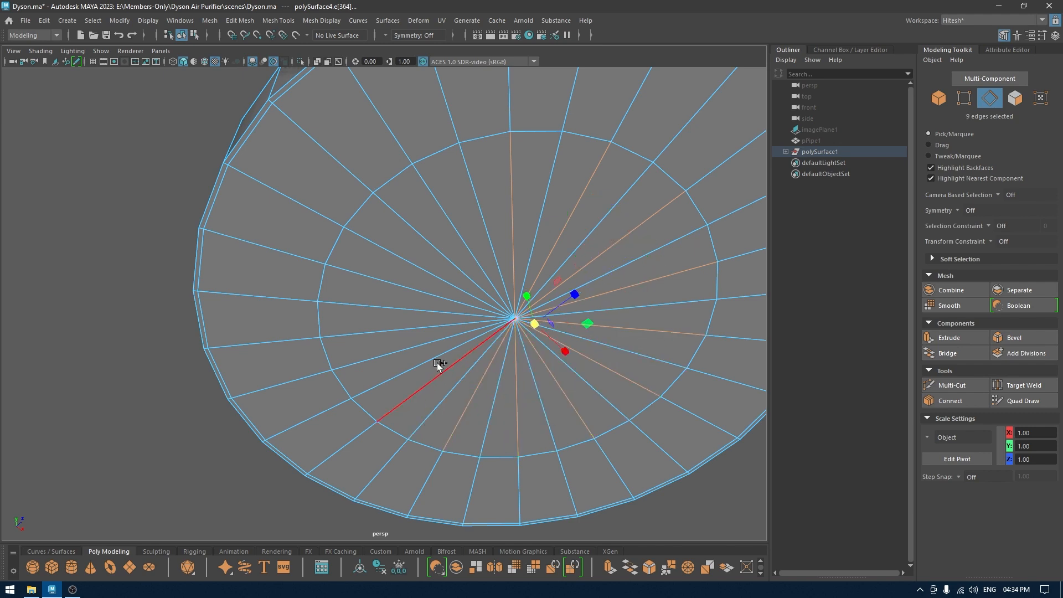
pyautogui.keyDown('shift'); pyautogui.click(435, 363); pyautogui.keyUp('shift')
pyautogui.keyDown('shift'); pyautogui.click(416, 341); pyautogui.keyUp('shift')
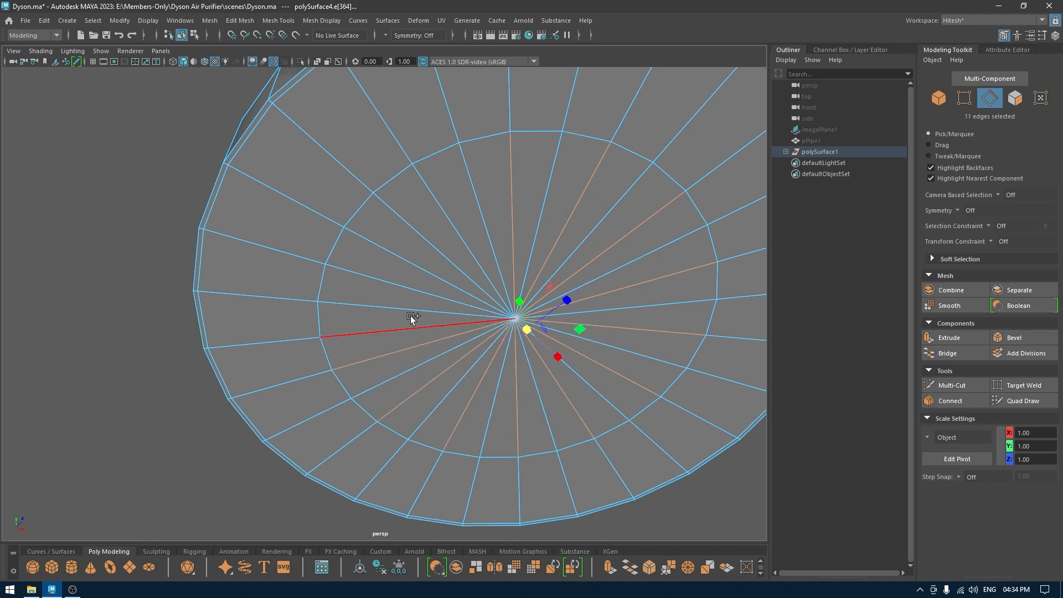
pyautogui.keyDown('shift'); pyautogui.click(410, 316); pyautogui.keyUp('shift')
pyautogui.keyDown('shift'); pyautogui.click(415, 274); pyautogui.keyUp('shift')
pyautogui.keyDown('shift'); pyautogui.click(461, 236); pyautogui.keyUp('shift')
pyautogui.keyDown('shift'); pyautogui.moveTo(461, 237); pyautogui.dragTo(412, 252, button='right'); pyautogui.keyUp('shift')
pyautogui.keyDown('alt'); pyautogui.moveTo(445, 257); pyautogui.dragTo(515, 317); pyautogui.keyUp('alt')
pyautogui.keyDown('alt'); pyautogui.moveTo(514, 316); pyautogui.dragTo(491, 294, button='right'); pyautogui.keyUp('alt')
pyautogui.keyDown('alt'); pyautogui.moveTo(491, 294); pyautogui.dragTo(506, 246); pyautogui.keyUp('alt')
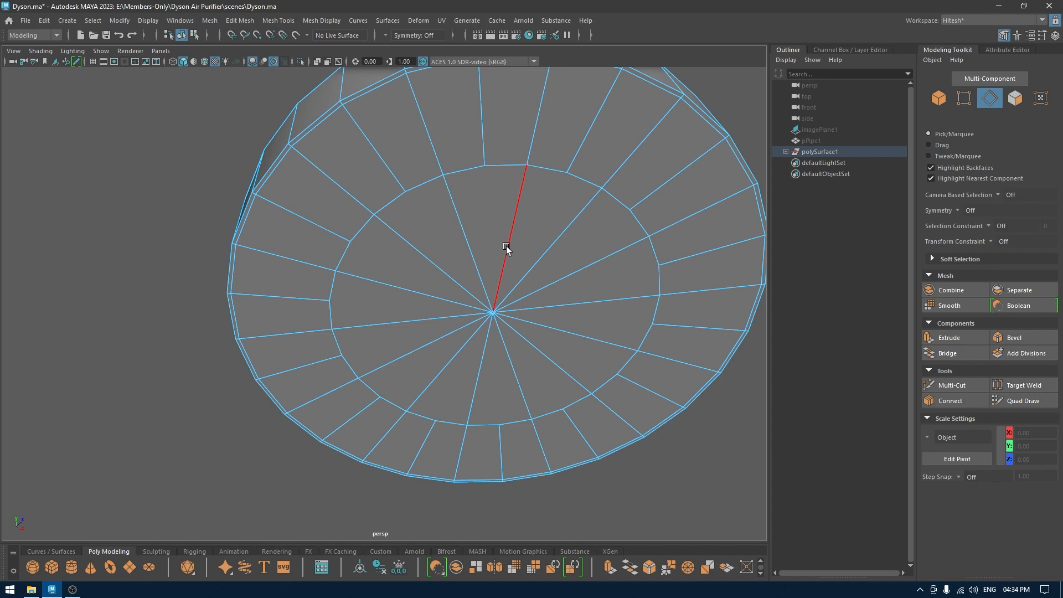
pyautogui.keyDown('alt'); pyautogui.moveTo(506, 246); pyautogui.dragTo(460, 242); pyautogui.keyUp('alt')
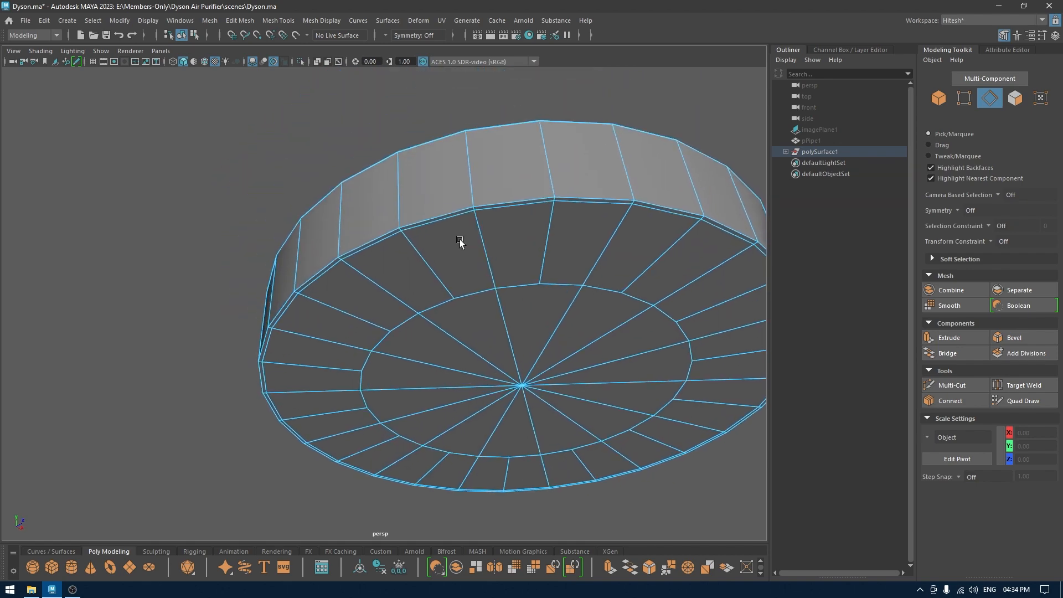
# Insert a supporting edge loop around the base's side wall, close to its bottom edge
pyautogui.scroll(3, 395, 223)
pyautogui.moveTo(354, 193); pyautogui.dragTo(346, 145, button='right')
pyautogui.press('ctrl')
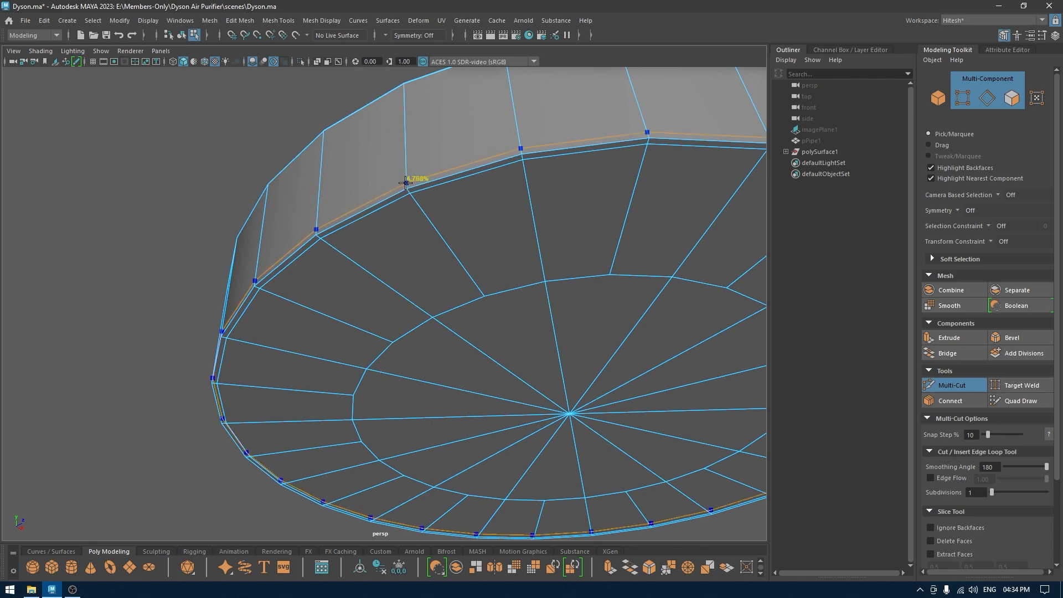
pyautogui.keyDown('ctrl'); pyautogui.click(406, 182); pyautogui.keyUp('ctrl')
pyautogui.keyDown('alt'); pyautogui.moveTo(413, 209); pyautogui.dragTo(402, 260); pyautogui.keyUp('alt')
pyautogui.press('w')
# Return the base to object selection, show all hidden parts and examine the base below the body
pyautogui.moveTo(389, 265); pyautogui.dragTo(440, 249, button='right')
pyautogui.hotkey('ctrl', 'shift', 'h')
pyautogui.keyDown('alt'); pyautogui.moveTo(222, 465); pyautogui.dragTo(308, 479); pyautogui.keyUp('alt')
pyautogui.keyDown('alt'); pyautogui.moveTo(307, 479); pyautogui.dragTo(270, 349, button='right'); pyautogui.keyUp('alt')
pyautogui.click(262, 448)
pyautogui.keyDown('alt'); pyautogui.moveTo(270, 349); pyautogui.dragTo(297, 393); pyautogui.keyUp('alt')
pyautogui.keyDown('alt'); pyautogui.moveTo(424, 360); pyautogui.dragTo(492, 341); pyautogui.keyUp('alt')
# Assign a dark material to the base, the cap and the round display
pyautogui.click(502, 328)
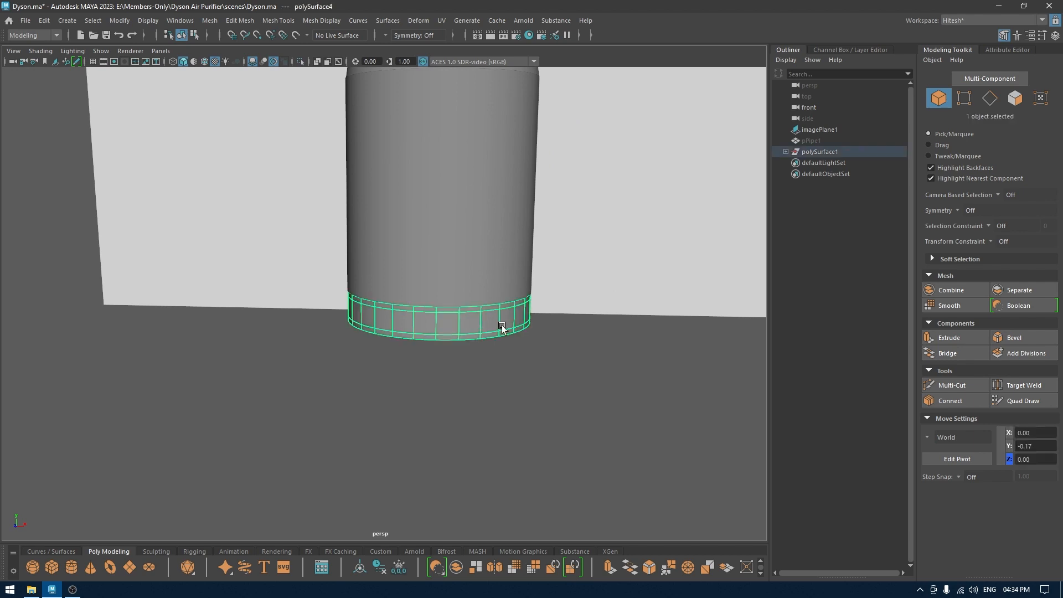
pyautogui.keyDown('alt'); pyautogui.moveTo(503, 327); pyautogui.dragTo(516, 425, button='middle'); pyautogui.keyUp('alt')
pyautogui.keyDown('shift'); pyautogui.click(460, 155); pyautogui.keyUp('shift')
pyautogui.click(579, 335)
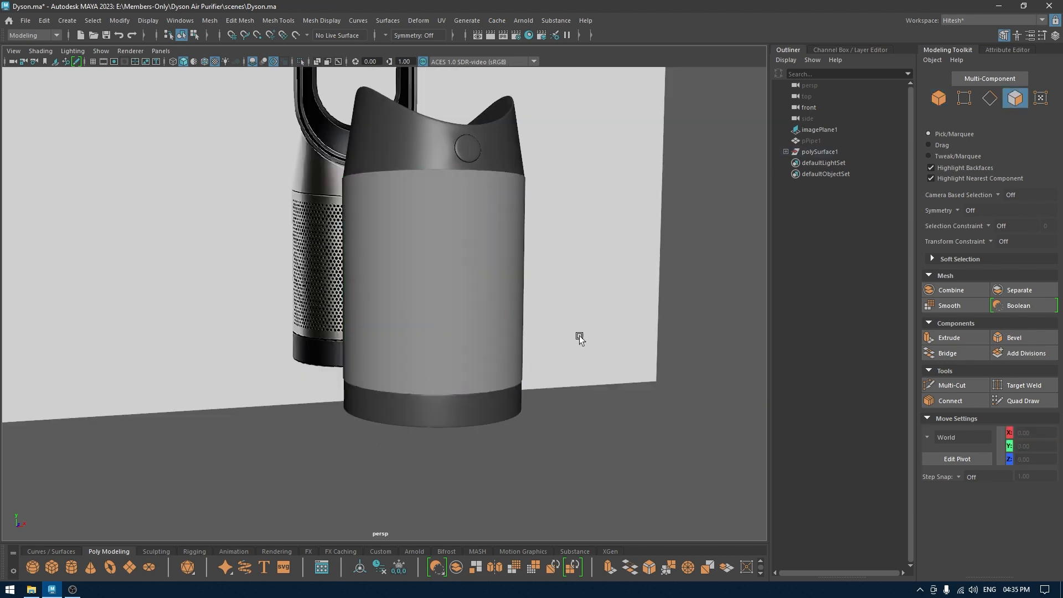
pyautogui.keyDown('alt'); pyautogui.moveTo(579, 336); pyautogui.dragTo(489, 254); pyautogui.keyUp('alt')
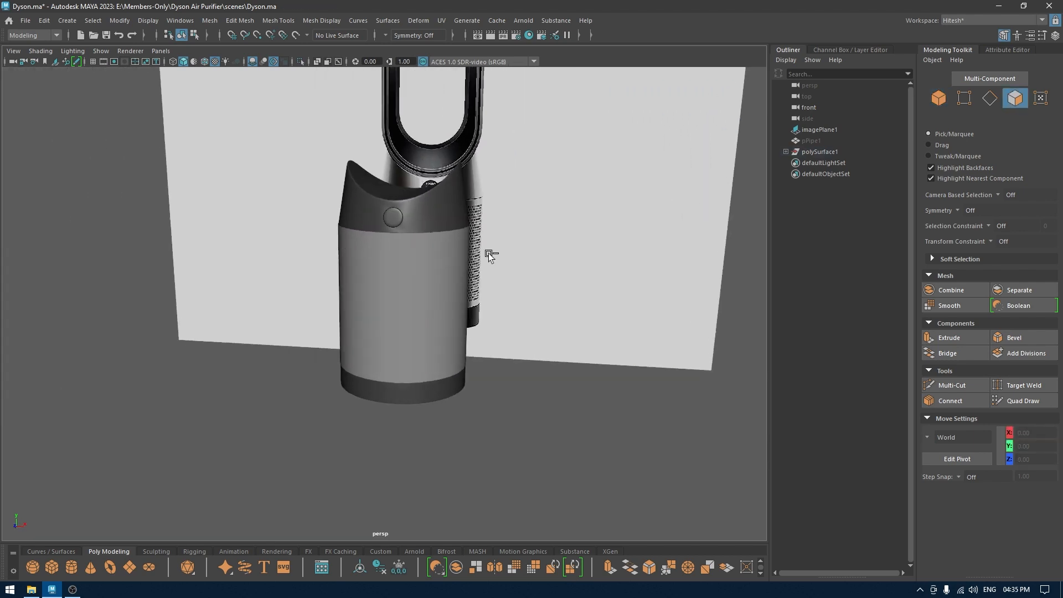
# Select the hidden pipe-shaped loop pPipe1 and make it visible above the cap
pyautogui.keyDown('alt'); pyautogui.moveTo(521, 354); pyautogui.dragTo(366, 318); pyautogui.keyUp('alt')
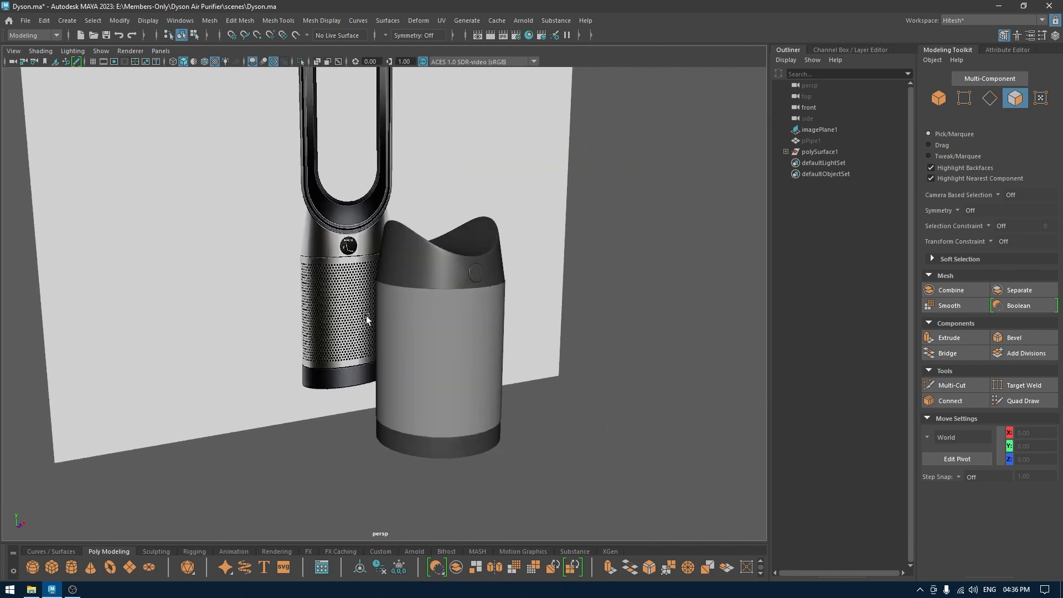
pyautogui.keyDown('alt'); pyautogui.moveTo(357, 247); pyautogui.dragTo(443, 489, button='middle'); pyautogui.keyUp('alt')
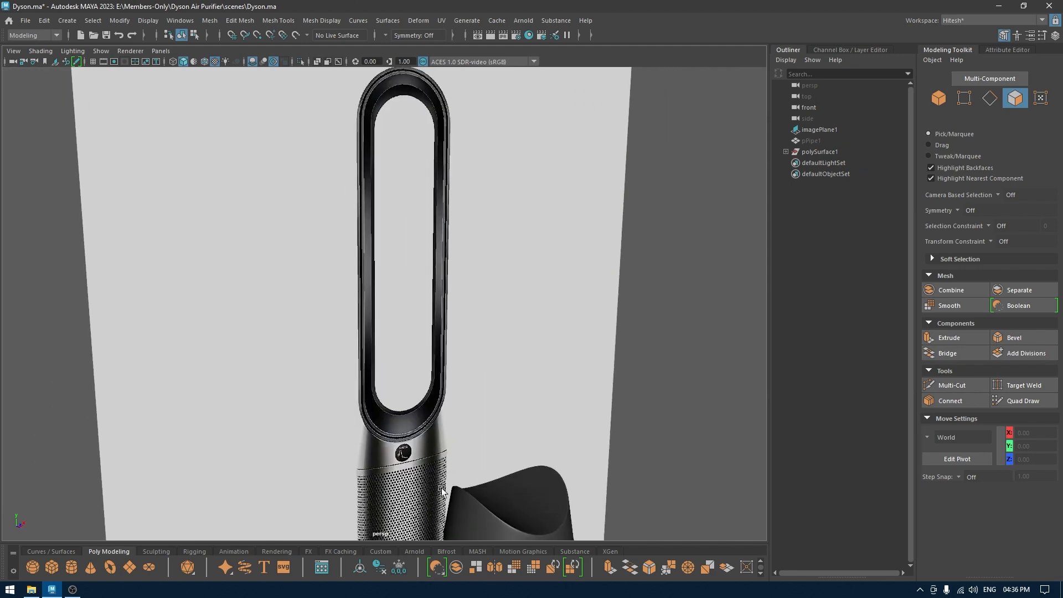
pyautogui.scroll(-2, 424, 314)
pyautogui.click(814, 141)
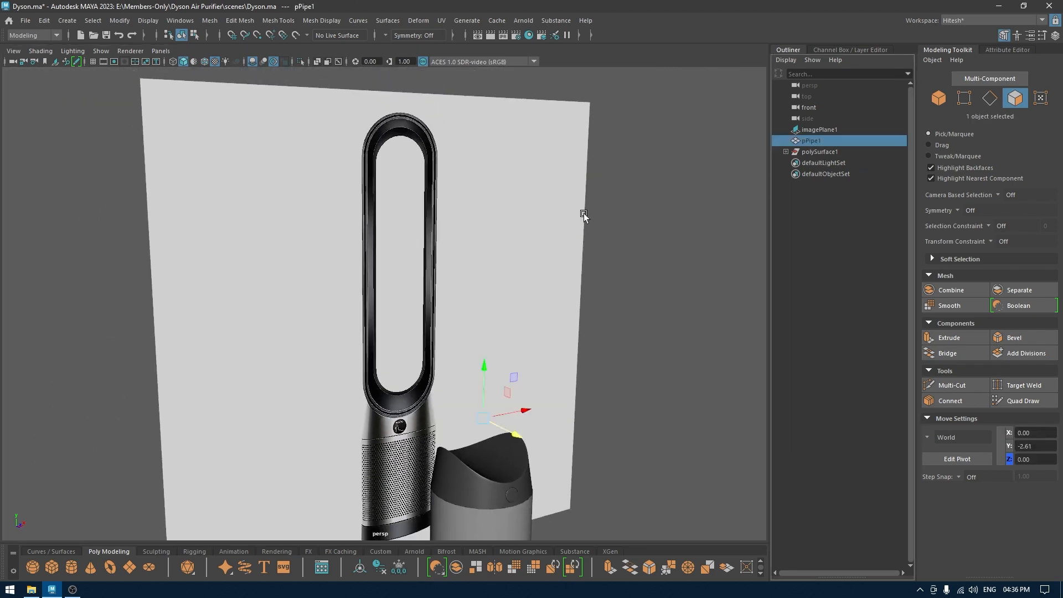
pyautogui.hotkey('shift', 'h')
# Move the loop backward along Z to about -1.14, placing its front edge just behind the cap's peak
pyautogui.keyDown('alt'); pyautogui.moveTo(583, 211); pyautogui.dragTo(499, 368); pyautogui.keyUp('alt')
pyautogui.press('r')
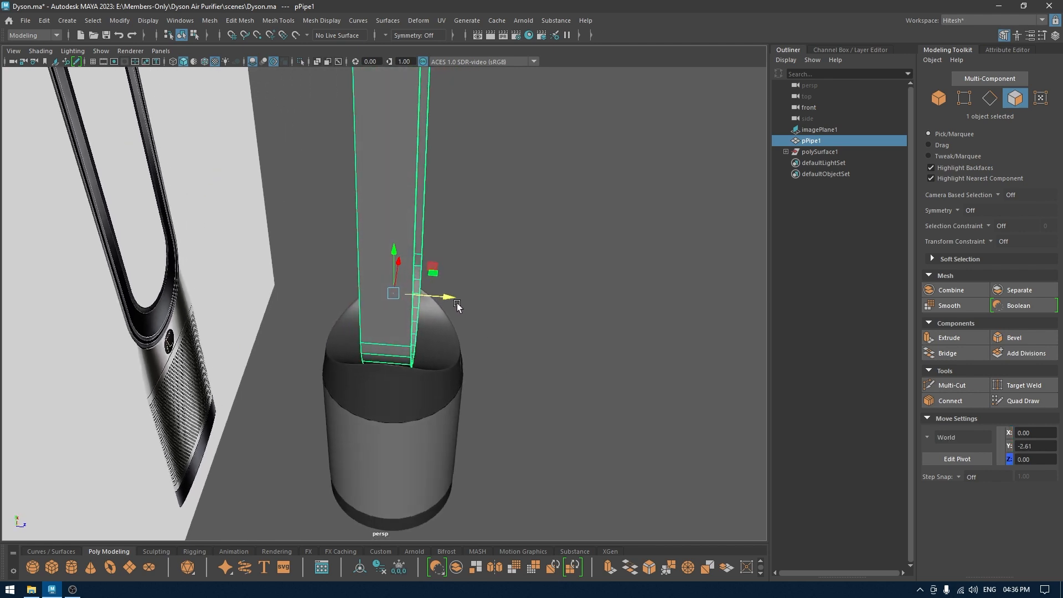
pyautogui.moveTo(457, 303); pyautogui.dragTo(488, 305)
pyautogui.press('space')
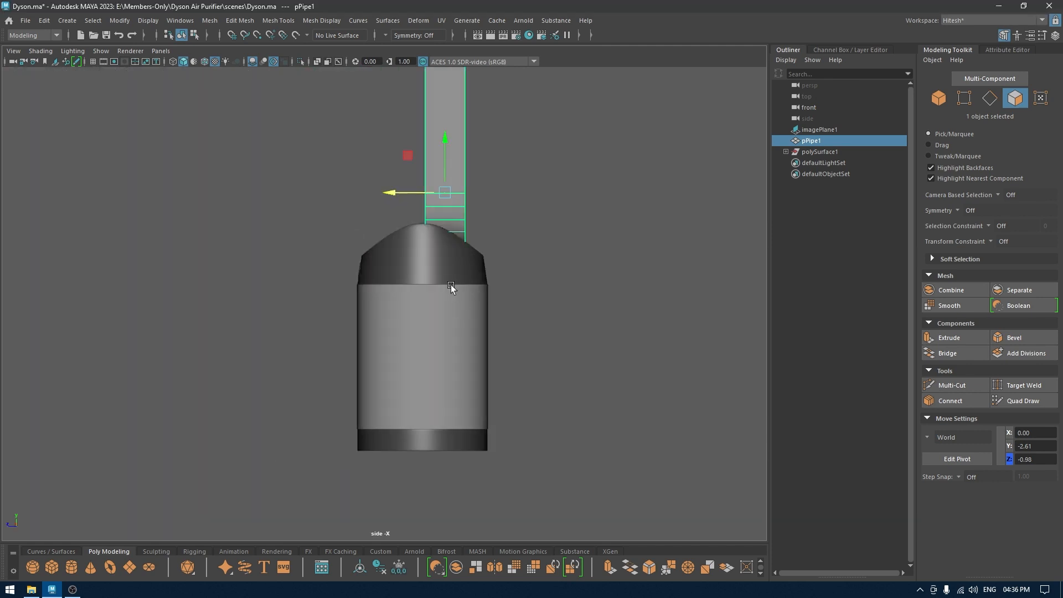
pyautogui.scroll(4, 493, 397)
pyautogui.press('4')
pyautogui.scroll(2, 441, 283)
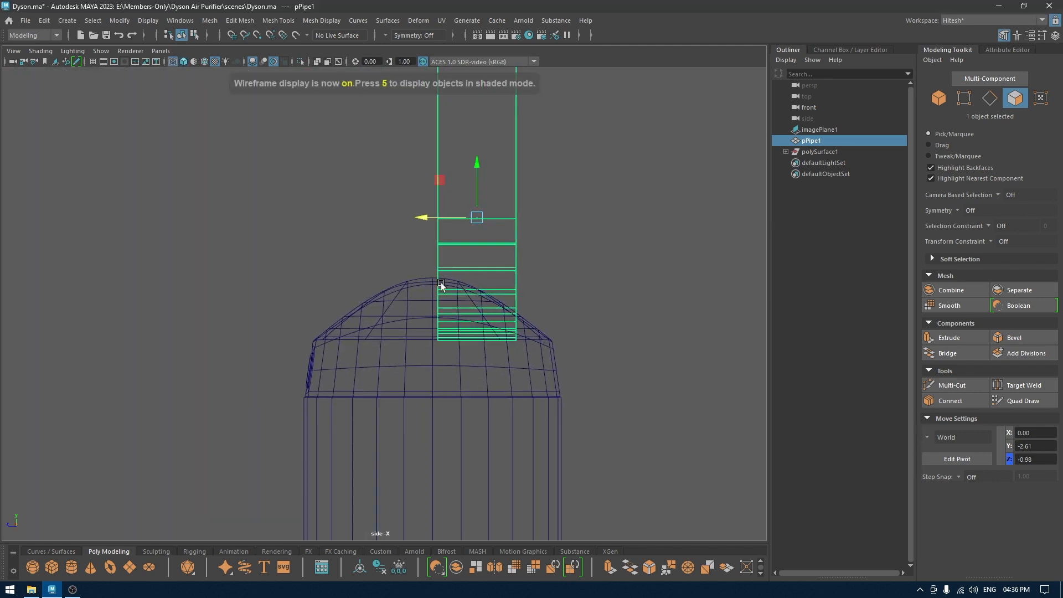
pyautogui.moveTo(425, 226); pyautogui.dragTo(433, 225)
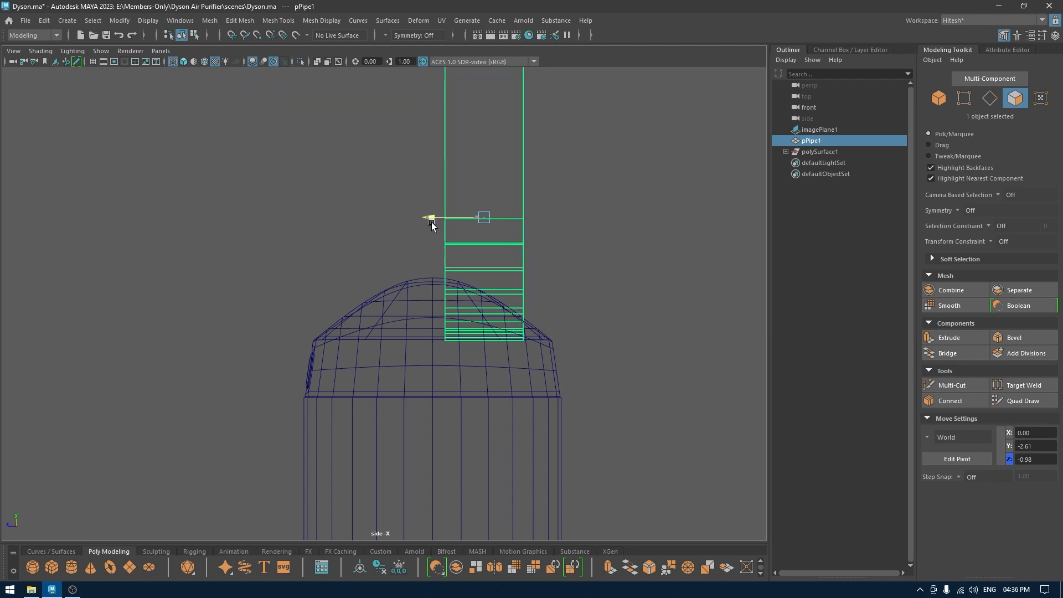
# Duplicate the loop, move the copy forward along Z to about 0.62 against the original, and return to the textured perspective view
pyautogui.hotkey('ctrl', 'd')
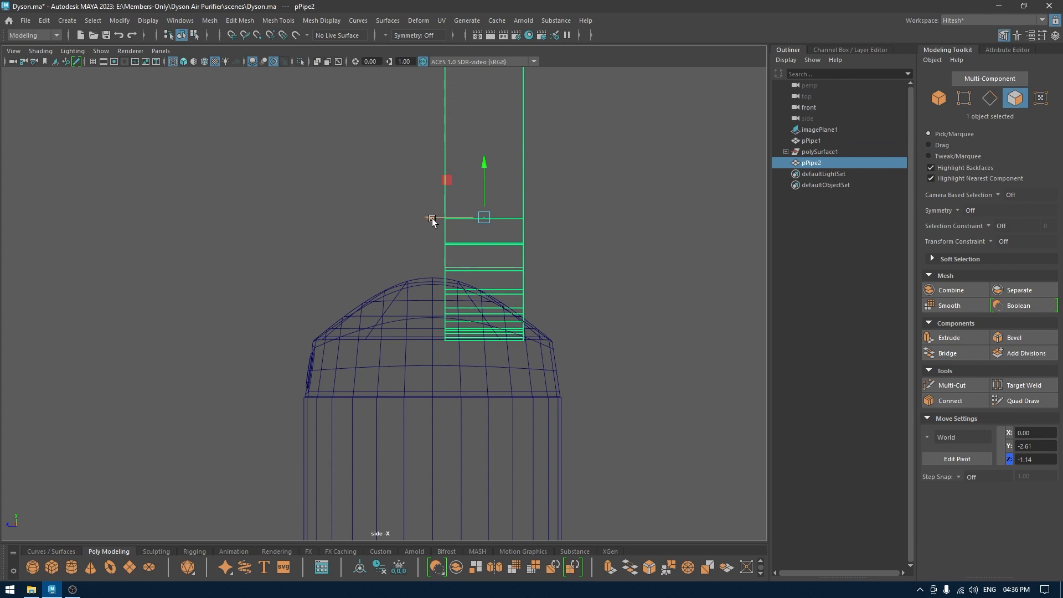
pyautogui.moveTo(436, 220); pyautogui.dragTo(374, 204)
pyautogui.press('space')
pyautogui.press('f')
pyautogui.press('6')
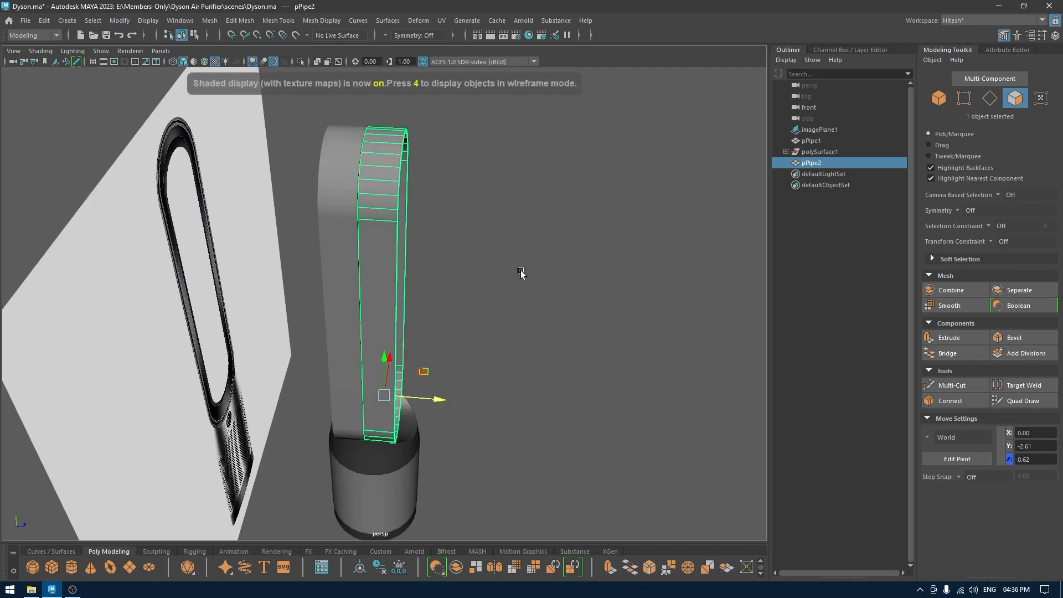
# Deselect the copied loop, compare both loops with the reference image and save the scene
pyautogui.click(520, 275)
pyautogui.keyDown('alt'); pyautogui.moveTo(551, 299); pyautogui.dragTo(476, 271); pyautogui.keyUp('alt')
pyautogui.keyDown('alt'); pyautogui.moveTo(476, 271); pyautogui.dragTo(497, 376, button='right'); pyautogui.keyUp('alt')
pyautogui.keyDown('alt'); pyautogui.moveTo(496, 377); pyautogui.dragTo(423, 327); pyautogui.keyUp('alt')
pyautogui.keyDown('alt'); pyautogui.moveTo(423, 326); pyautogui.dragTo(420, 277, button='right'); pyautogui.keyUp('alt')
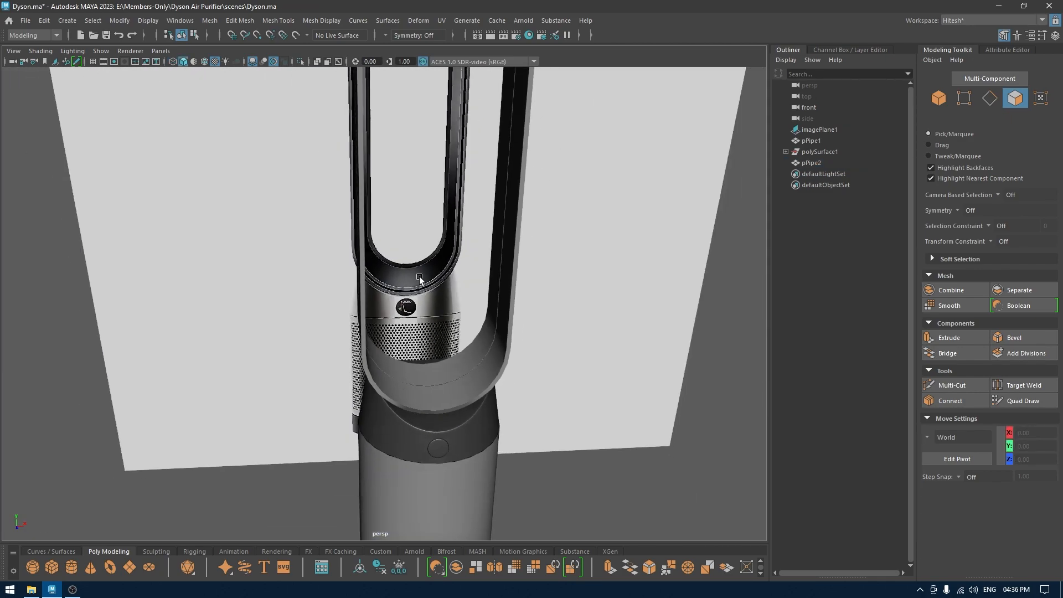
pyautogui.keyDown('alt'); pyautogui.moveTo(420, 277); pyautogui.dragTo(437, 277); pyautogui.keyUp('alt')
pyautogui.hotkey('ctrl', 's')
# Select both loops and display them in wireframe against the grid in the side view
pyautogui.keyDown('alt'); pyautogui.moveTo(437, 277); pyautogui.dragTo(495, 315, button='right'); pyautogui.keyUp('alt')
pyautogui.keyDown('alt'); pyautogui.moveTo(495, 316); pyautogui.dragTo(491, 240); pyautogui.keyUp('alt')
pyautogui.press('space')
pyautogui.keyDown('alt'); pyautogui.moveTo(490, 239); pyautogui.dragTo(434, 277, button='right'); pyautogui.keyUp('alt')
pyautogui.keyDown('alt'); pyautogui.moveTo(409, 188); pyautogui.dragTo(436, 221, button='middle'); pyautogui.keyUp('alt')
pyautogui.keyDown('alt'); pyautogui.moveTo(421, 359); pyautogui.dragTo(470, 394, button='right'); pyautogui.keyUp('alt')
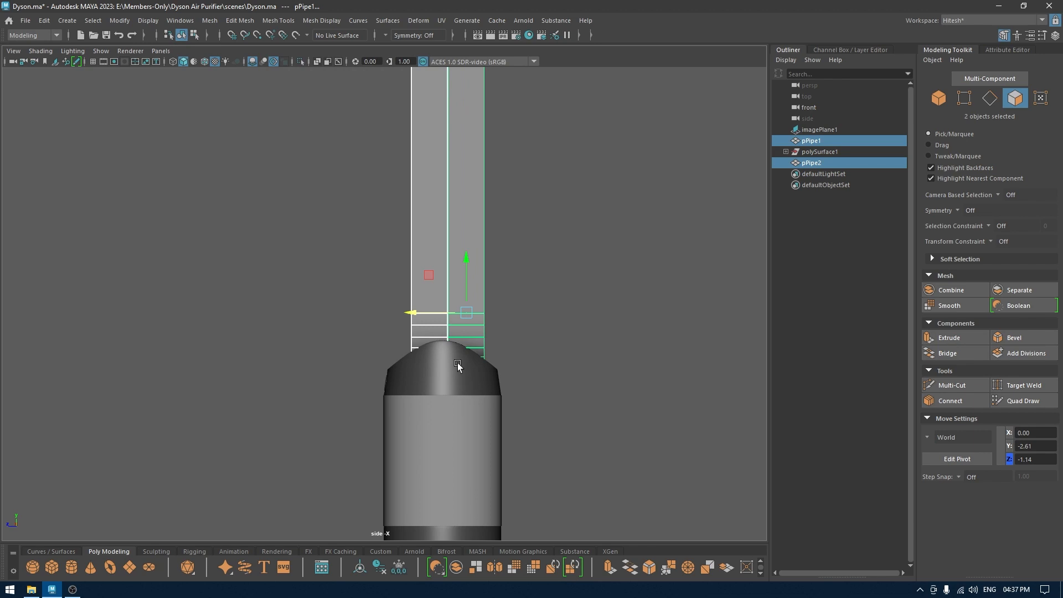
pyautogui.press('4')
pyautogui.click(94, 62)
pyautogui.scroll(1, 417, 336)
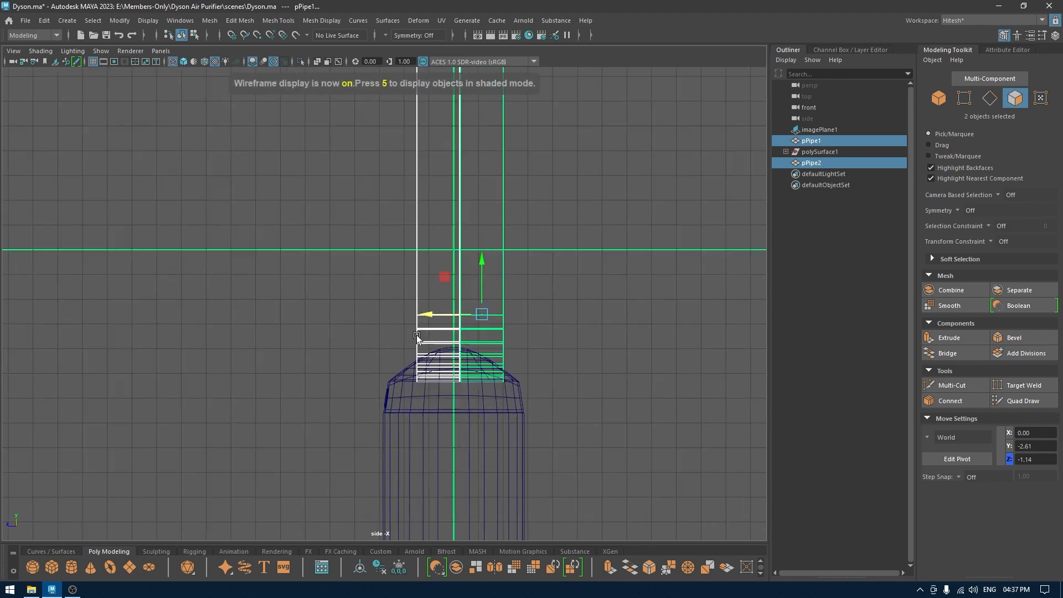
# Shift both ring pipes along Z to about -0.90 in the side view and return to the textured perspective view
pyautogui.moveTo(432, 315)
pyautogui.mouseDown()
pyautogui.moveTo(413, 315)
pyautogui.moveTo(424, 316)
pyautogui.moveTo(418, 269)
pyautogui.mouseUp()
pyautogui.press('space')
pyautogui.press('6')
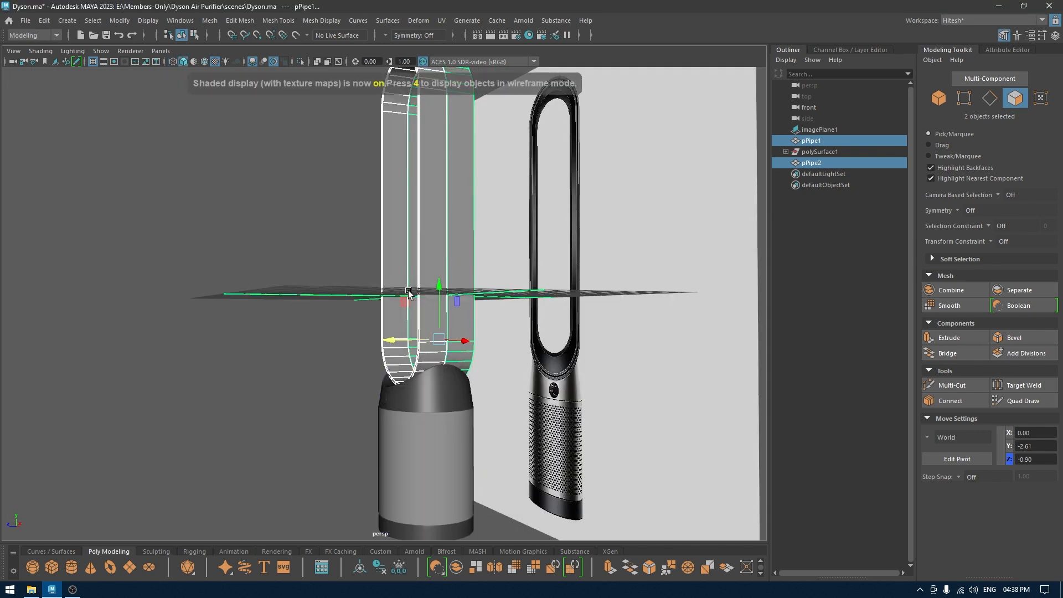
pyautogui.click(99, 75)
# Hide the viewport grid and examine the two rings on the base against the reference image
pyautogui.keyDown('alt'); pyautogui.moveTo(101, 76); pyautogui.dragTo(164, 166); pyautogui.keyUp('alt')
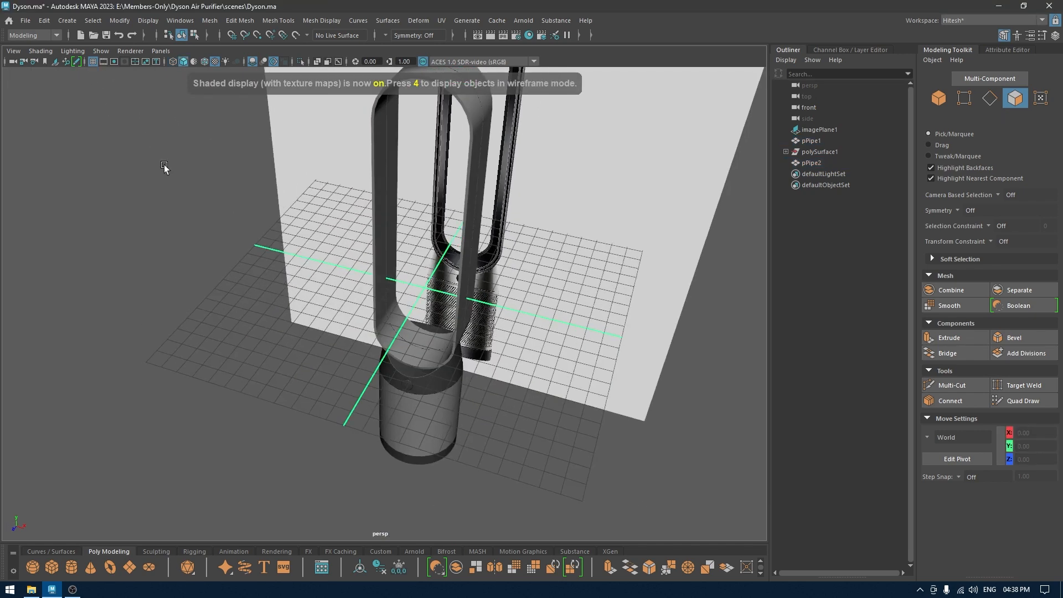
pyautogui.click(92, 61)
pyautogui.keyDown('alt'); pyautogui.moveTo(221, 184); pyautogui.dragTo(365, 338, button='right'); pyautogui.keyUp('alt')
pyautogui.keyDown('alt'); pyautogui.moveTo(372, 349); pyautogui.dragTo(362, 374); pyautogui.keyUp('alt')
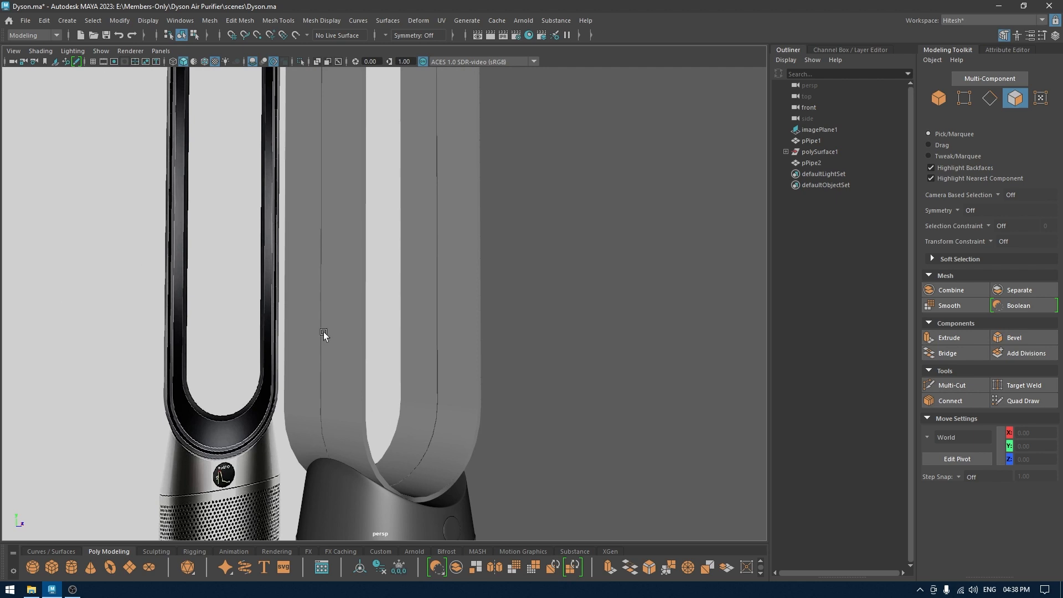
pyautogui.keyDown('alt'); pyautogui.moveTo(324, 331); pyautogui.dragTo(357, 355); pyautogui.keyUp('alt')
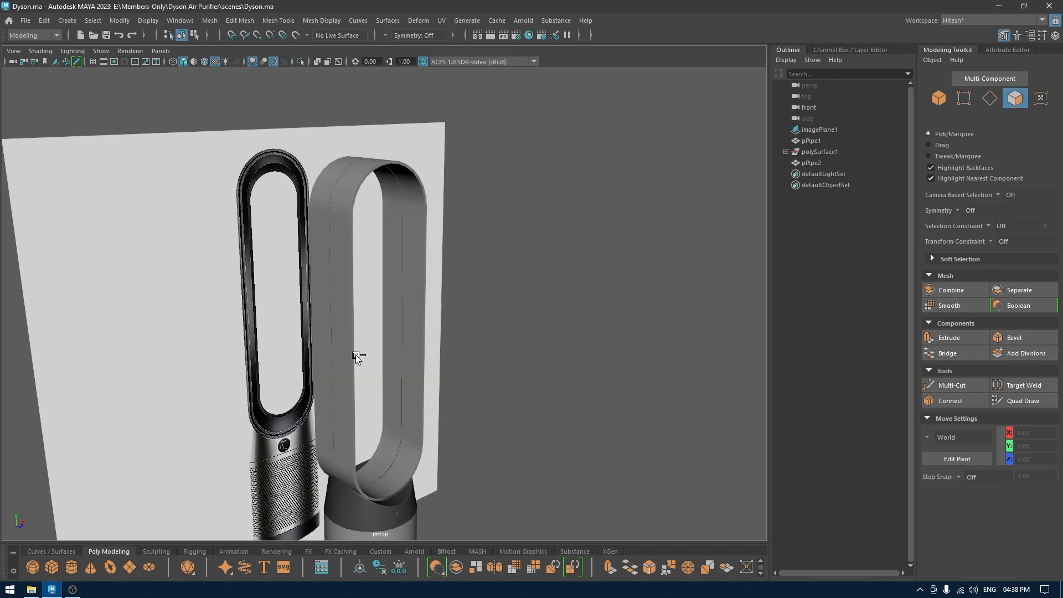
pyautogui.keyDown('alt'); pyautogui.moveTo(339, 266); pyautogui.dragTo(408, 268); pyautogui.keyUp('alt')
pyautogui.scroll(1, 365, 278)
# Bevel the rim edge loops of the front ring pPipe2 with a fraction of 0.25, then go back to object mode
pyautogui.click(386, 275)
pyautogui.keyDown('alt'); pyautogui.moveTo(572, 193); pyautogui.dragTo(523, 198); pyautogui.keyUp('alt')
pyautogui.moveTo(522, 198); pyautogui.dragTo(520, 161, button='right')
pyautogui.scroll(2, 336, 145)
pyautogui.doubleClick(352, 173)
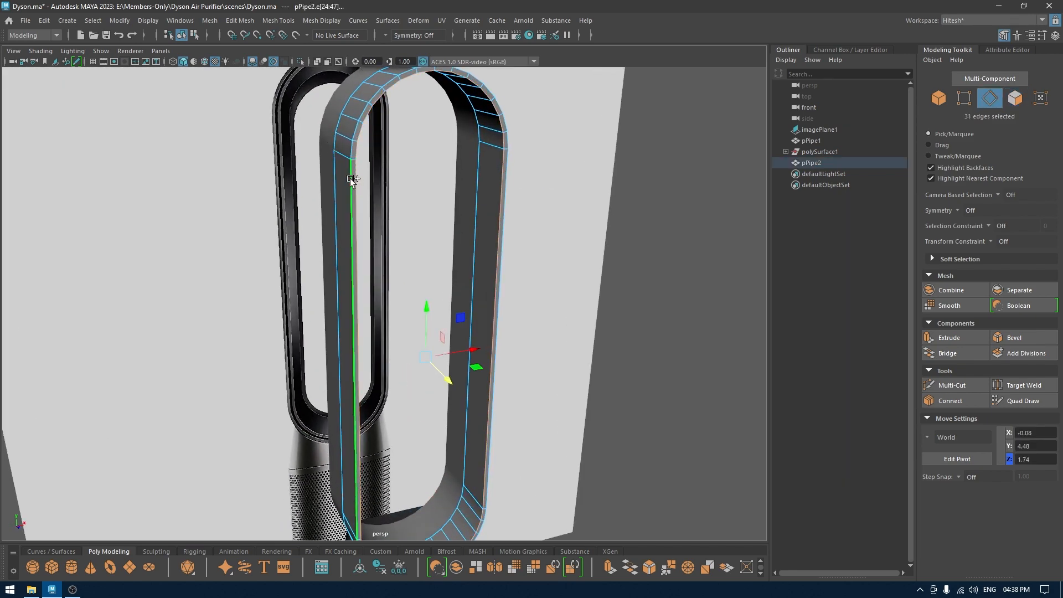
pyautogui.scroll(3, 376, 183)
pyautogui.keyDown('alt'); pyautogui.moveTo(392, 190); pyautogui.dragTo(434, 161); pyautogui.keyUp('alt')
pyautogui.keyDown('shift'); pyautogui.doubleClick(409, 178); pyautogui.keyUp('shift')
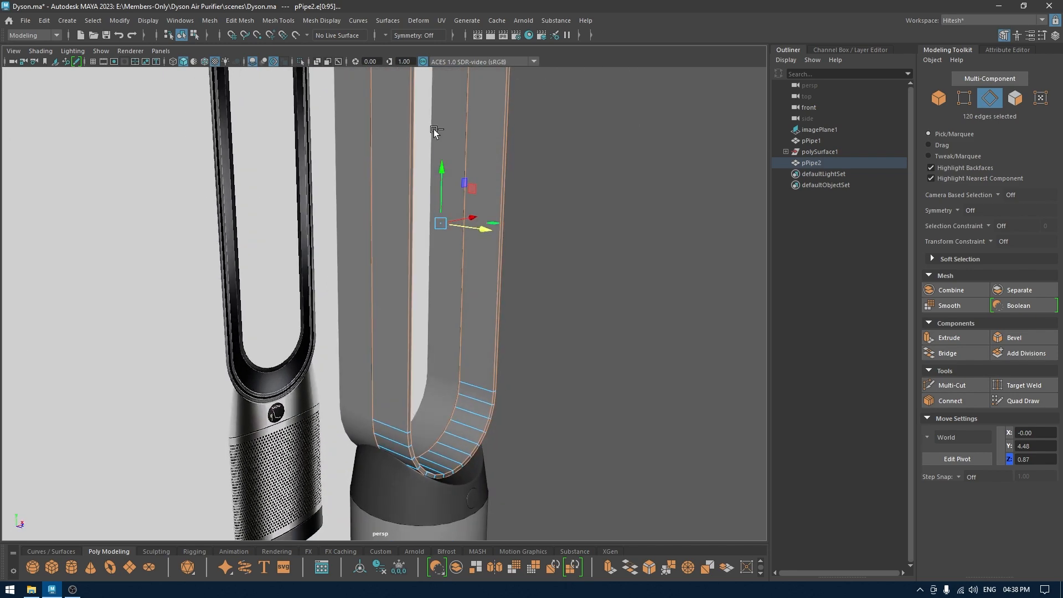
pyautogui.hotkey('ctrl', 'b')
pyautogui.keyDown('alt'); pyautogui.moveTo(433, 129); pyautogui.dragTo(432, 299, button='middle'); pyautogui.keyUp('alt')
pyautogui.keyDown('alt'); pyautogui.moveTo(433, 299); pyautogui.dragTo(506, 268, button='right'); pyautogui.keyUp('alt')
pyautogui.keyDown('alt'); pyautogui.moveTo(506, 268); pyautogui.dragTo(387, 481, button='middle'); pyautogui.keyUp('alt')
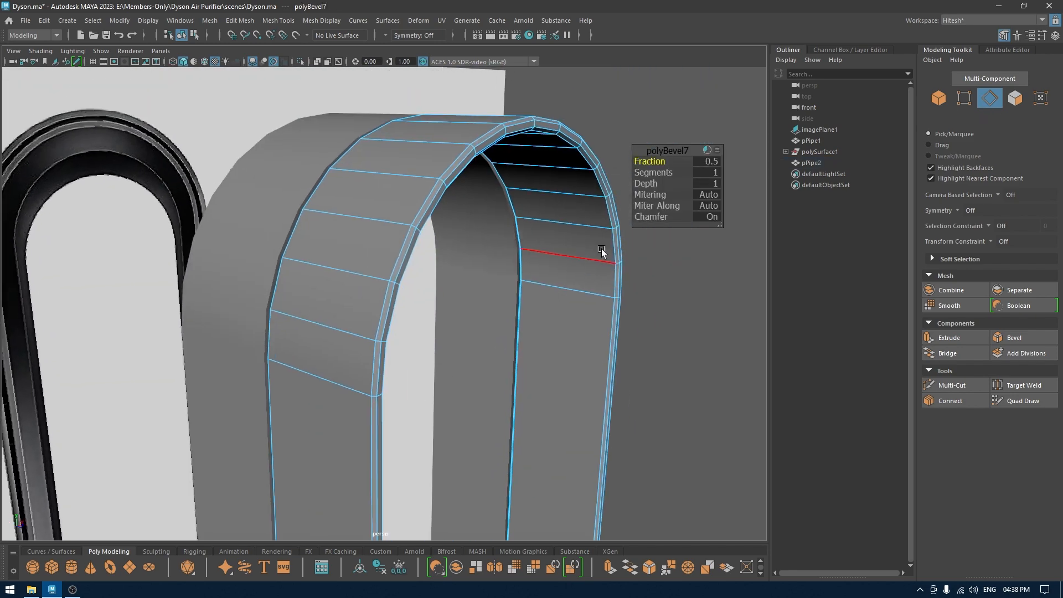
pyautogui.moveTo(651, 161); pyautogui.dragTo(648, 161)
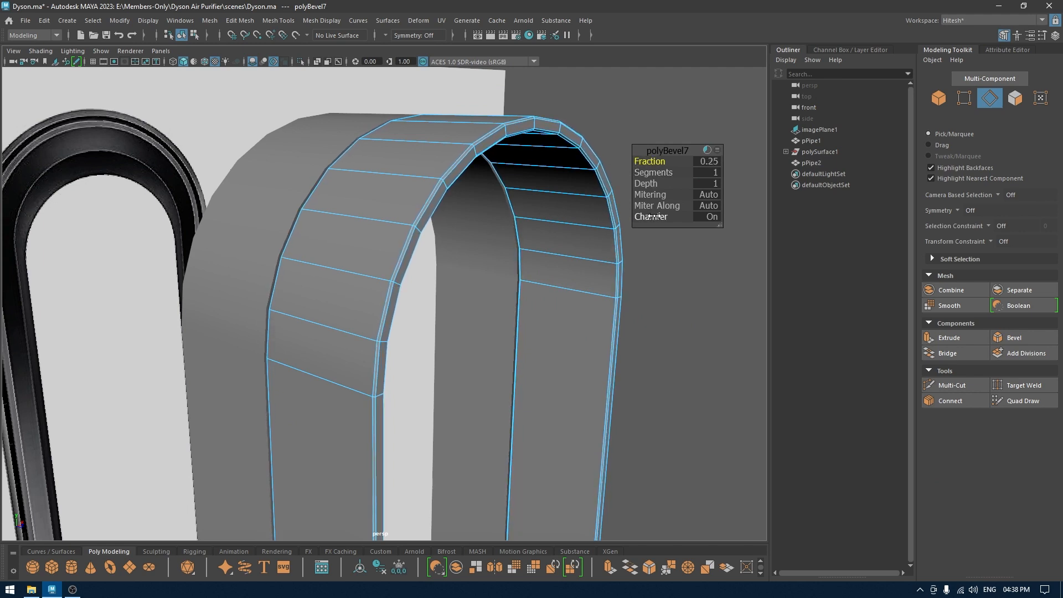
pyautogui.moveTo(657, 216); pyautogui.dragTo(531, 231)
pyautogui.moveTo(391, 191); pyautogui.dragTo(439, 173, button='right')
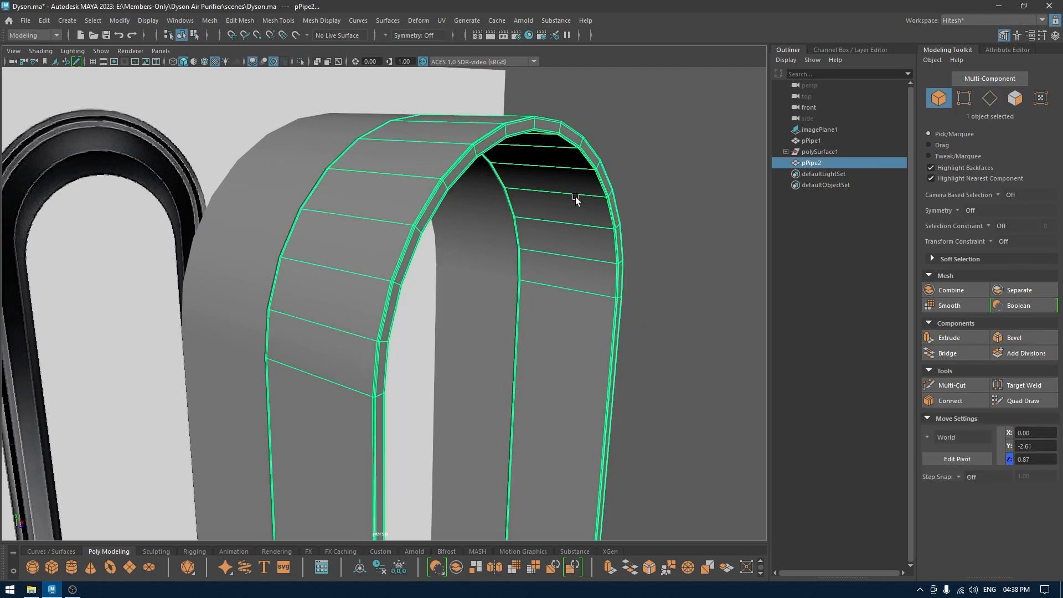
pyautogui.click(684, 236)
# In the top view, move the front ring's pivot to its edge where the two rings meet
pyautogui.keyDown('alt'); pyautogui.moveTo(684, 237); pyautogui.dragTo(548, 125, button='right'); pyautogui.keyUp('alt')
pyautogui.keyDown('alt'); pyautogui.moveTo(481, 145); pyautogui.dragTo(531, 197); pyautogui.keyUp('alt')
pyautogui.press('space')
pyautogui.moveTo(532, 197); pyautogui.dragTo(457, 197)
pyautogui.scroll(2, 465, 238)
pyautogui.click(477, 287)
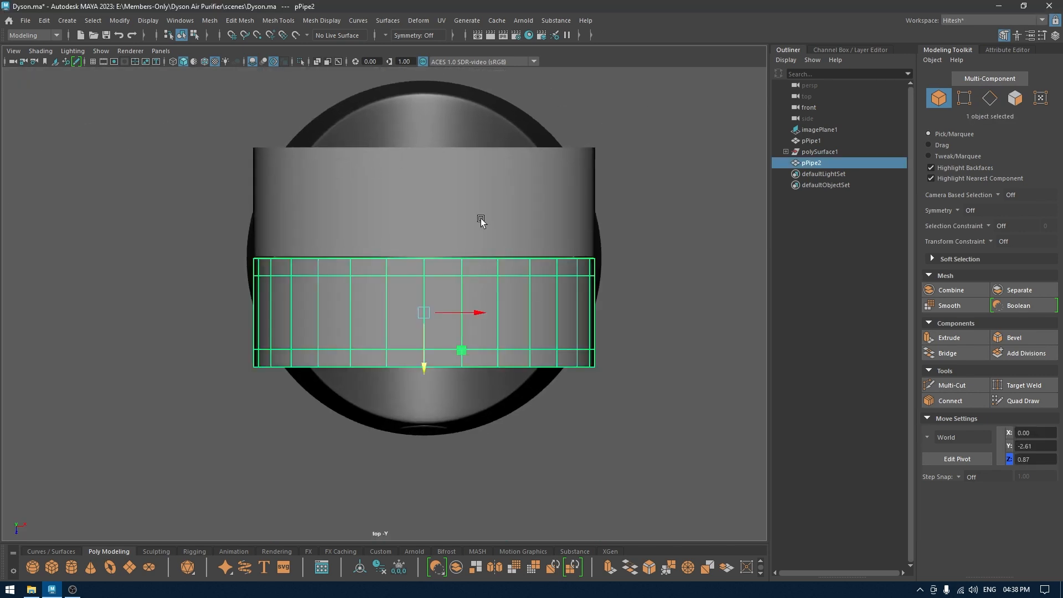
pyautogui.scroll(2, 479, 238)
pyautogui.press('d')
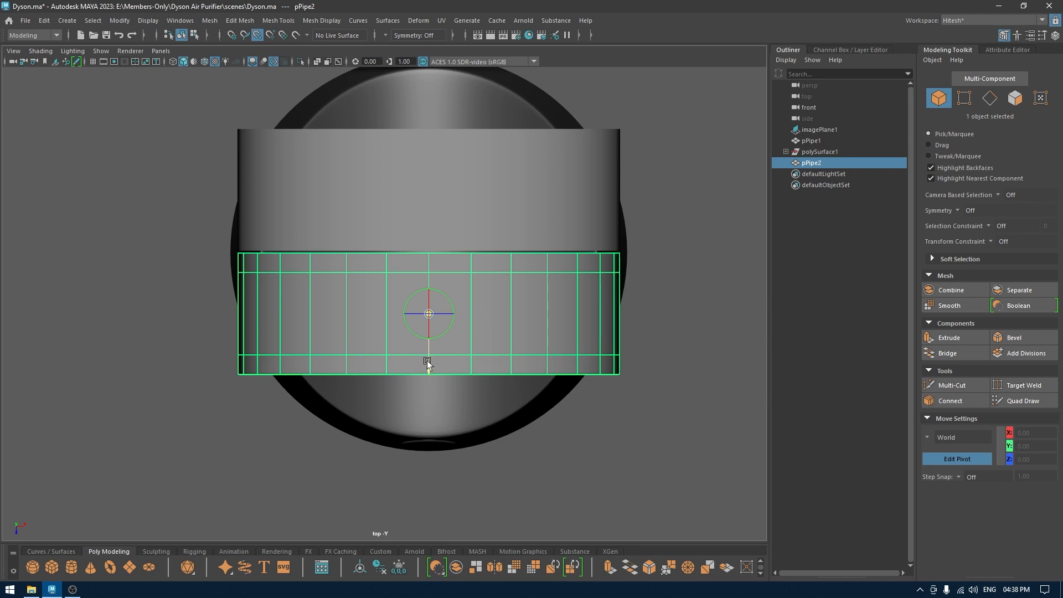
pyautogui.press('d')
# Delete the rear ring pPipe1 and vertex-snap the pivot of pPipe2 exactly onto its back edge
pyautogui.click(491, 200)
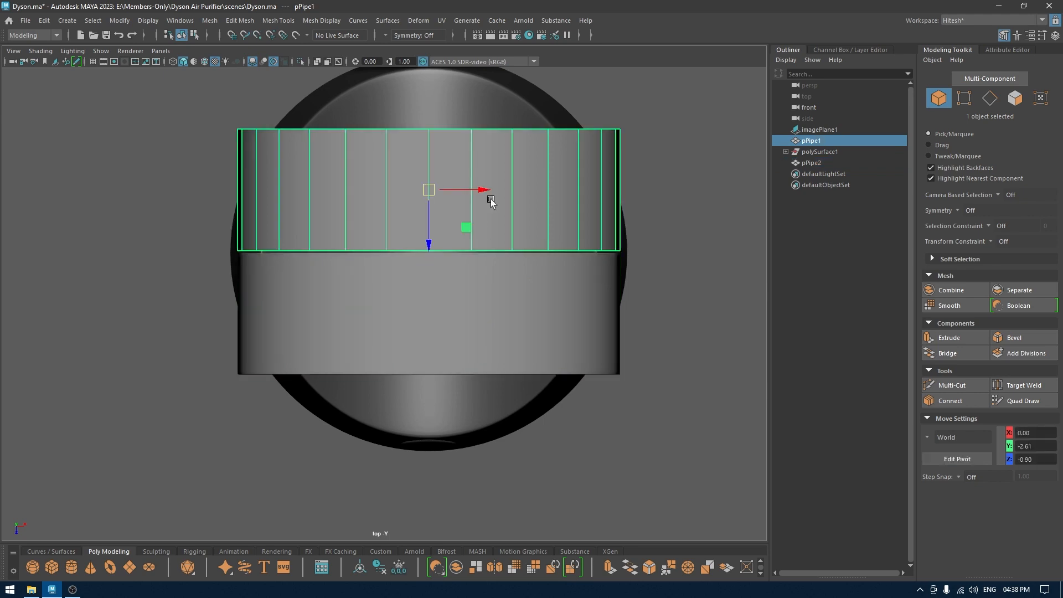
pyautogui.press('Delete')
pyautogui.click(441, 288)
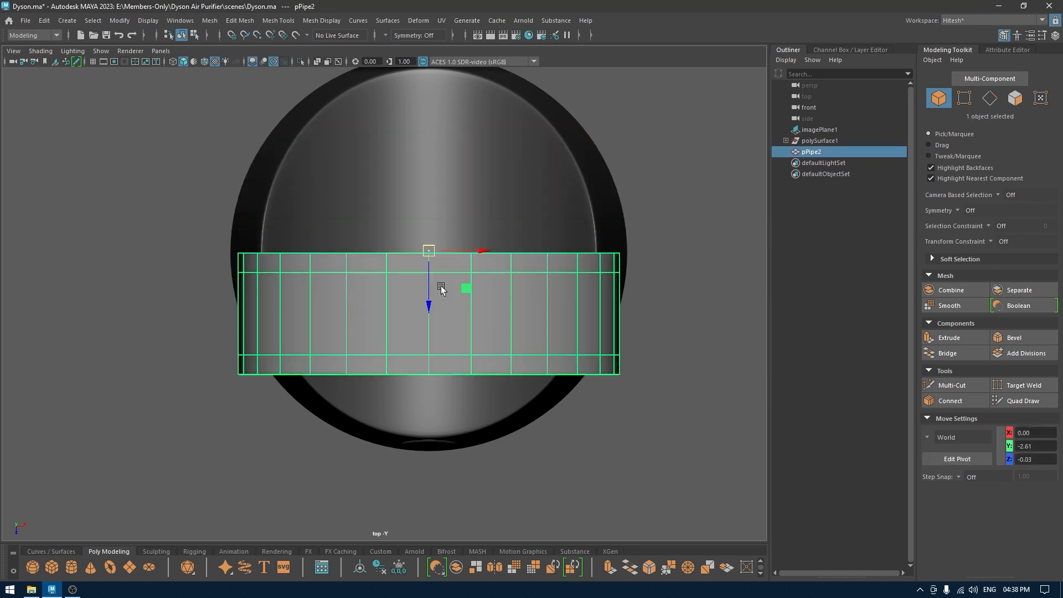
pyautogui.scroll(5, 444, 252)
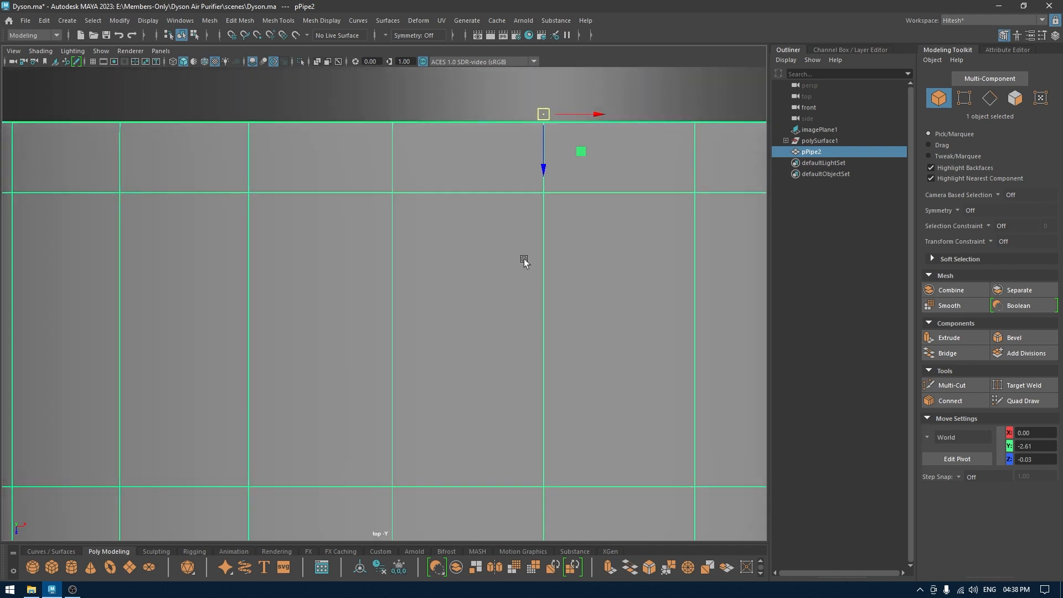
pyautogui.press('d')
pyautogui.press('v')
pyautogui.moveTo(543, 166); pyautogui.dragTo(544, 173)
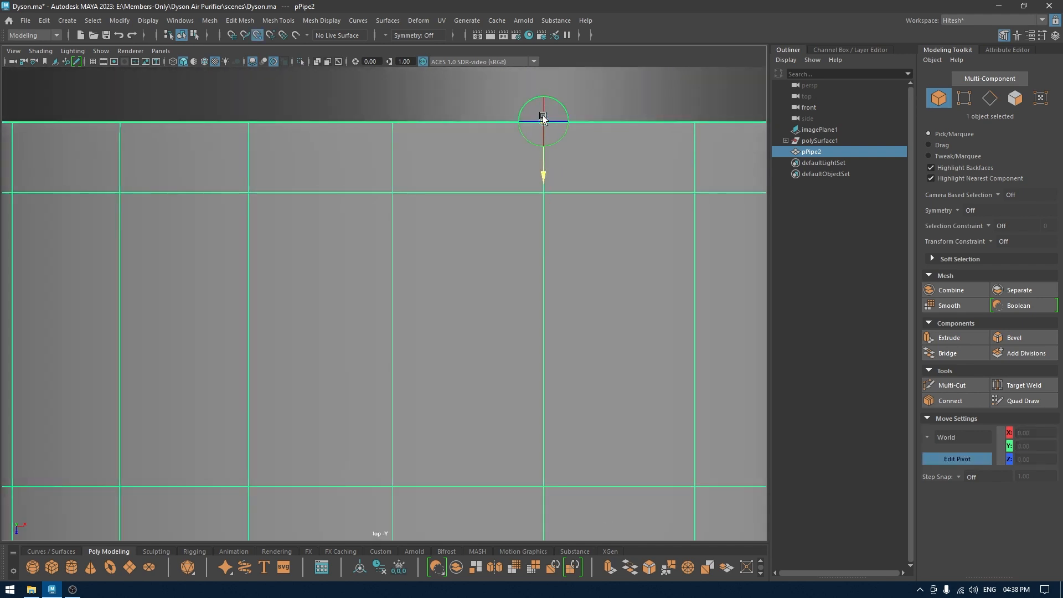
pyautogui.press('d')
# Duplicate the beveled ring and rotate the copy about the vertical axis to form the rear half
pyautogui.scroll(-5, 539, 223)
pyautogui.hotkey('ctrl', 'd')
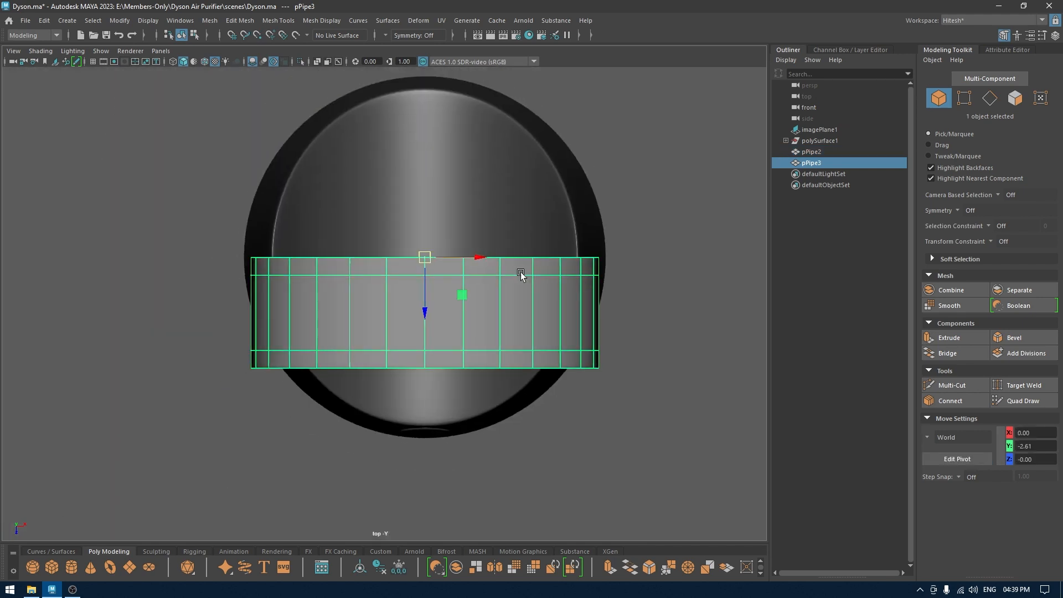
pyautogui.press('e')
pyautogui.moveTo(481, 254); pyautogui.dragTo(476, 184)
pyautogui.press('w')
# Save the scene and check the paired rings in the perspective view
pyautogui.press('space')
pyautogui.hotkey('ctrl', 's')
pyautogui.click(621, 247)
pyautogui.keyDown('alt'); pyautogui.moveTo(621, 247); pyautogui.dragTo(431, 191); pyautogui.keyUp('alt')
pyautogui.hotkey('ctrl', 'a')
pyautogui.click(822, 50)
# Create a polygon pipe in the front view and rotate it about X so its opening faces the front
pyautogui.press('space')
pyautogui.moveTo(533, 198); pyautogui.dragTo(533, 216)
pyautogui.keyDown('alt'); pyautogui.moveTo(533, 216); pyautogui.dragTo(447, 58, button='right'); pyautogui.keyUp('alt')
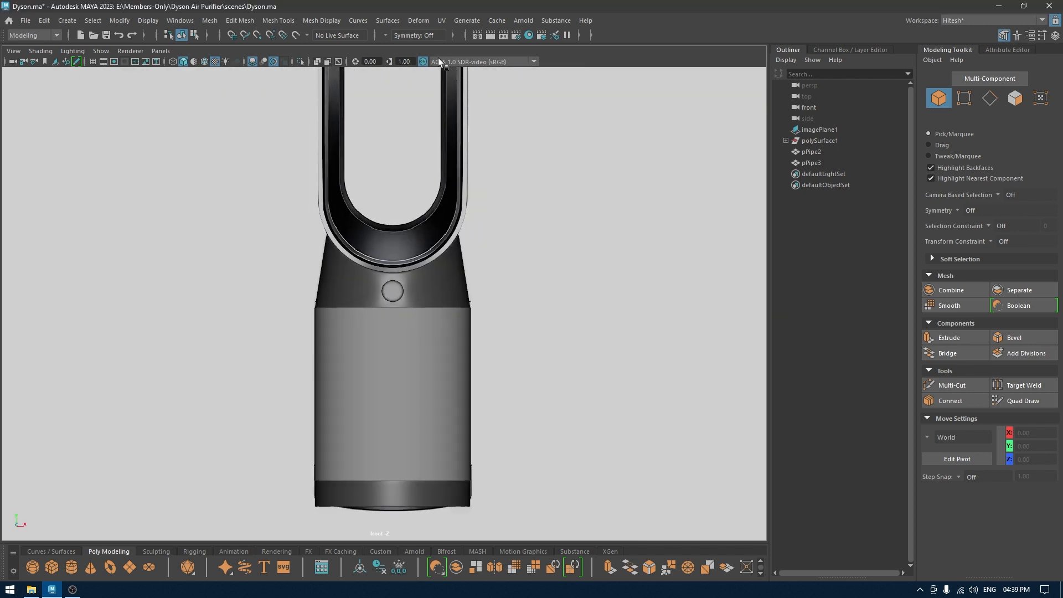
pyautogui.keyDown('alt'); pyautogui.moveTo(446, 57); pyautogui.dragTo(474, 300, button='middle'); pyautogui.keyUp('alt')
pyautogui.keyDown('shift'); pyautogui.rightClick(621, 182); pyautogui.keyUp('shift')
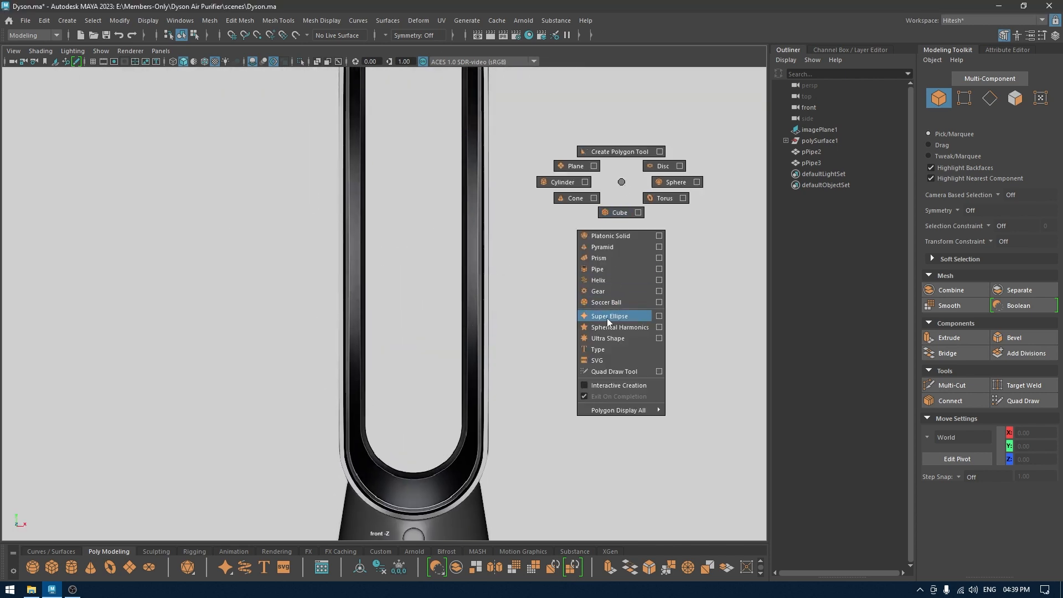
pyautogui.keyDown('shift'); pyautogui.moveTo(594, 267); pyautogui.dragTo(594, 269, button='right'); pyautogui.keyUp('shift')
pyautogui.press('e')
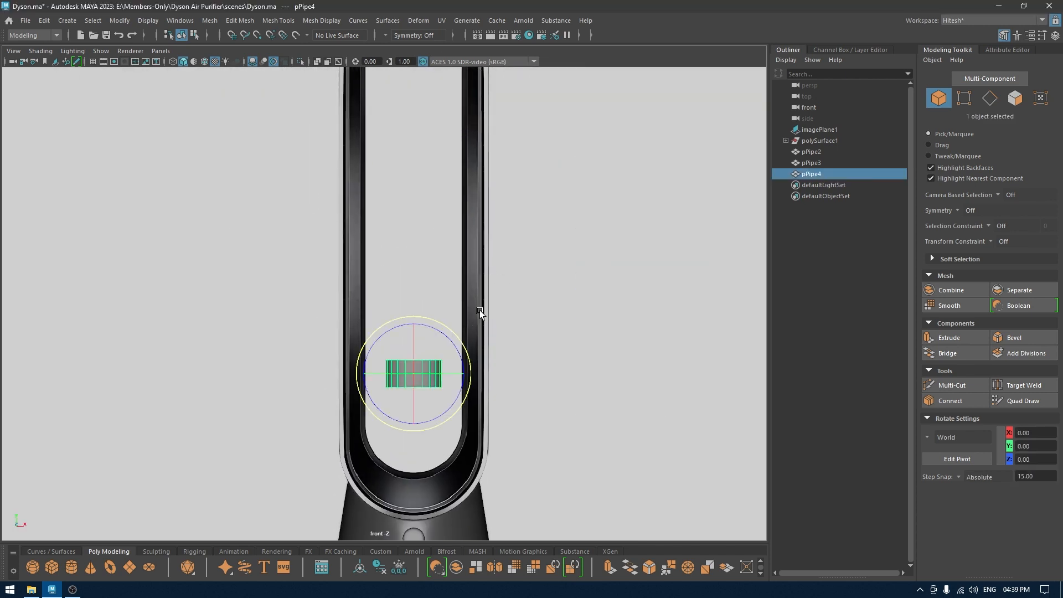
pyautogui.moveTo(415, 347)
pyautogui.mouseDown()
pyautogui.moveTo(405, 418)
pyautogui.moveTo(423, 345)
pyautogui.moveTo(414, 339)
pyautogui.mouseUp()
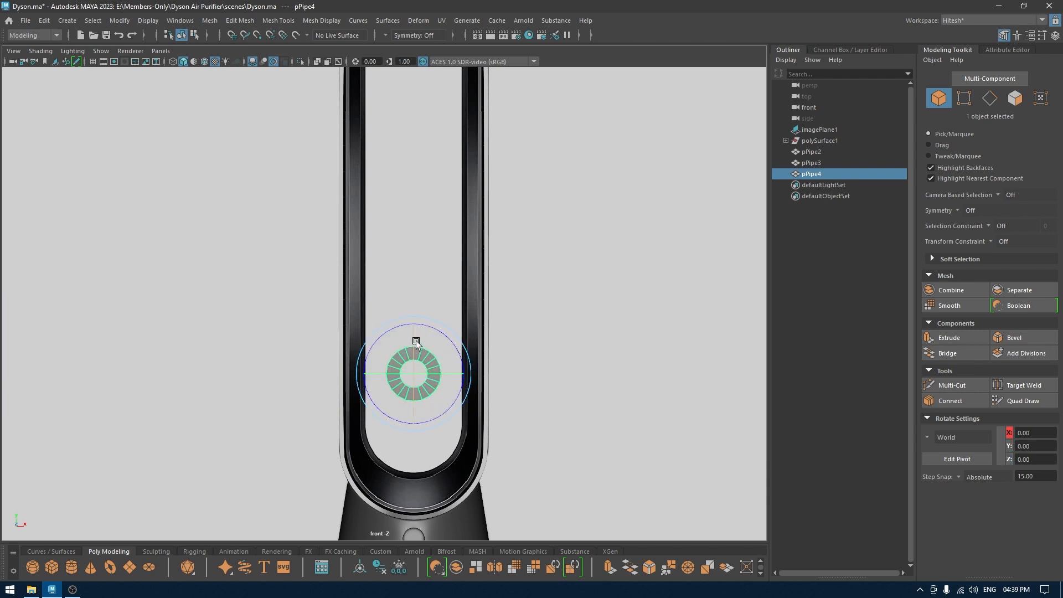
# Set the new pipe's radius to about 2.49 and its axis subdivisions to 28
pyautogui.press('t')
pyautogui.keyDown('alt'); pyautogui.moveTo(473, 294); pyautogui.dragTo(506, 211, button='middle'); pyautogui.keyUp('alt')
pyautogui.moveTo(655, 160); pyautogui.dragTo(734, 169)
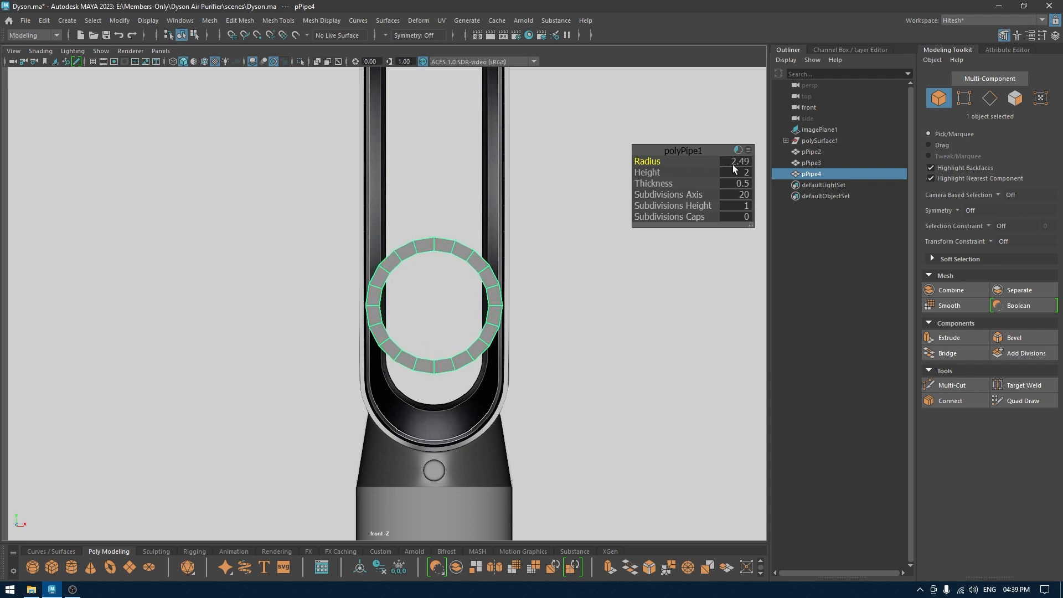
pyautogui.click(744, 200)
pyautogui.write('28')
pyautogui.press('Return')
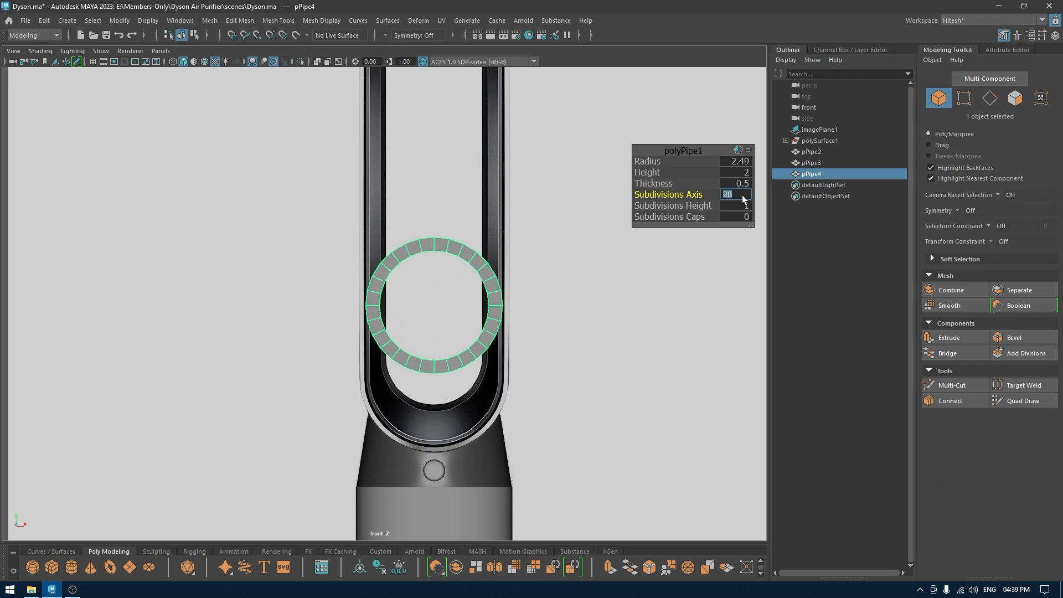
# Lower the new pipe into the bottom curve of the Dyson ring
pyautogui.press('w')
pyautogui.scroll(5, 517, 161)
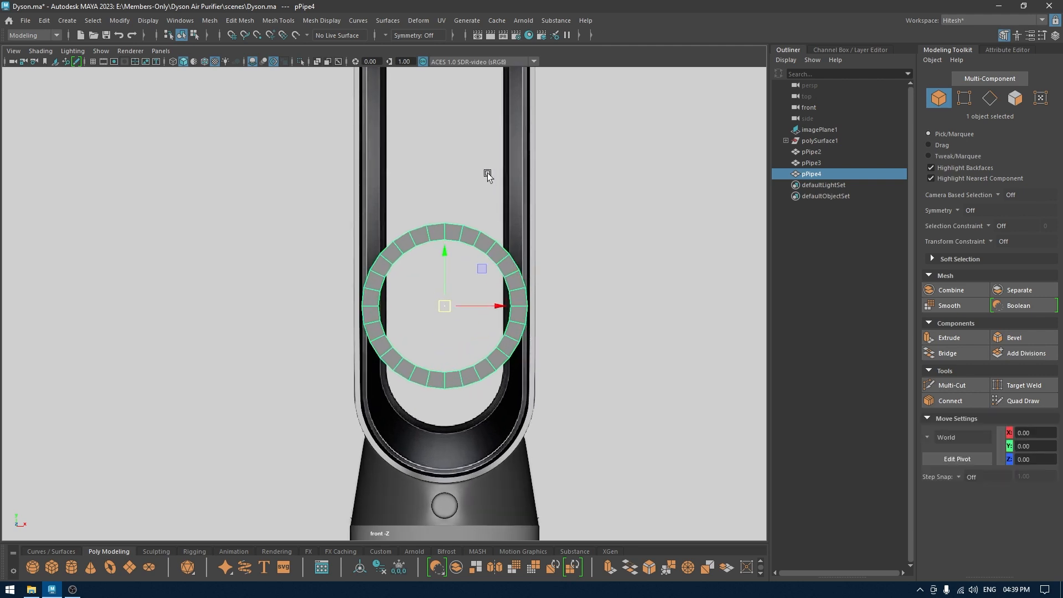
pyautogui.moveTo(470, 197); pyautogui.dragTo(473, 317)
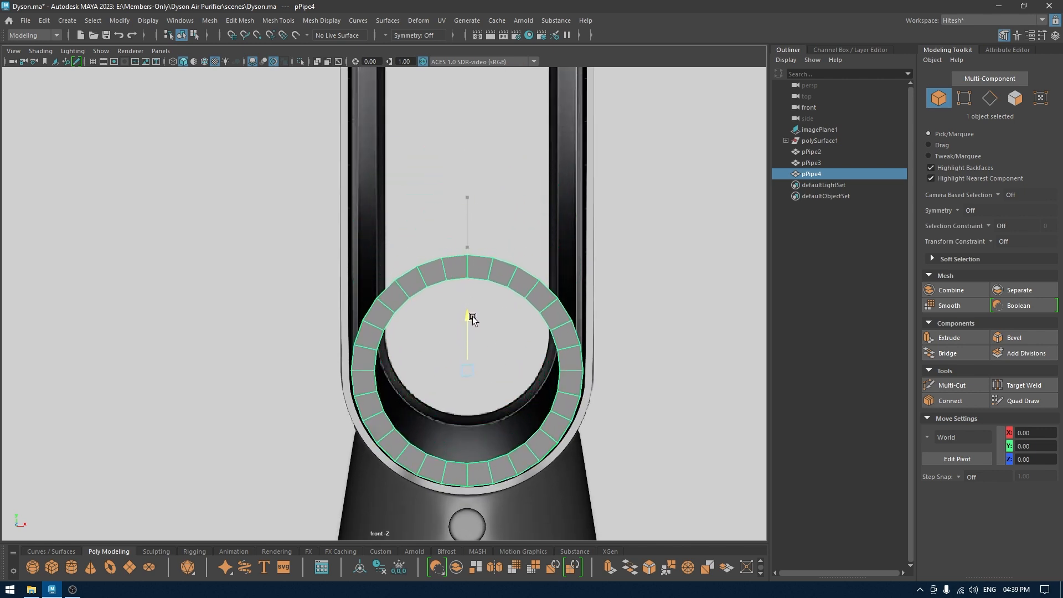
pyautogui.scroll(2, 493, 351)
pyautogui.keyDown('alt'); pyautogui.moveTo(493, 350); pyautogui.dragTo(504, 352, button='right'); pyautogui.keyUp('alt')
pyautogui.keyDown('alt'); pyautogui.moveTo(502, 347); pyautogui.dragTo(502, 273, button='middle'); pyautogui.keyUp('alt')
# Fit the pipe inside the ring's lower curve by setting its radius to about 2.55 and its Y position to about -2.60
pyautogui.press('t')
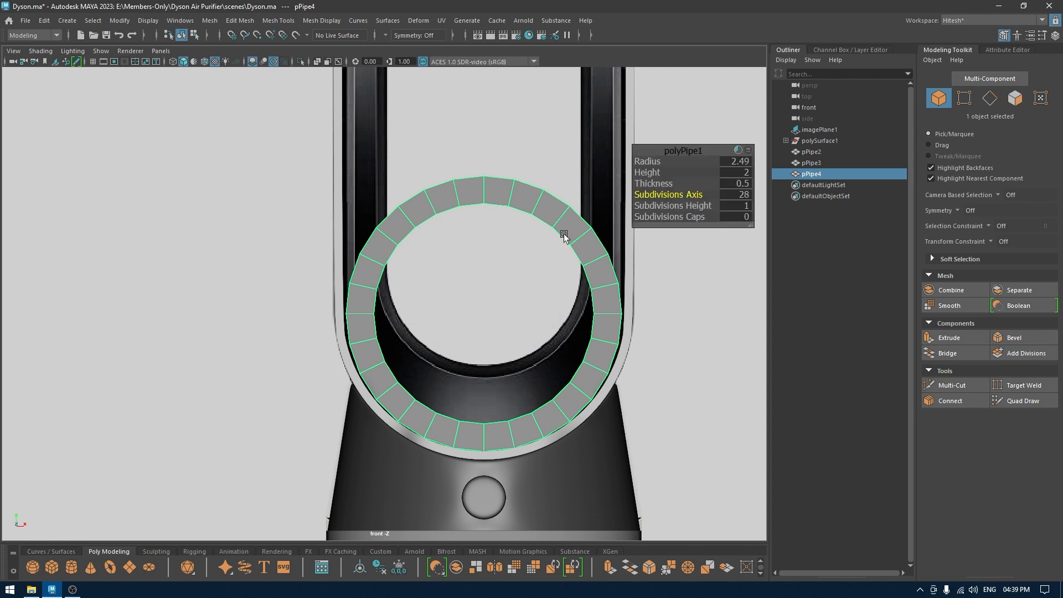
pyautogui.keyDown('alt'); pyautogui.moveTo(544, 223); pyautogui.dragTo(626, 266, button='right'); pyautogui.keyUp('alt')
pyautogui.moveTo(650, 157); pyautogui.dragTo(651, 159)
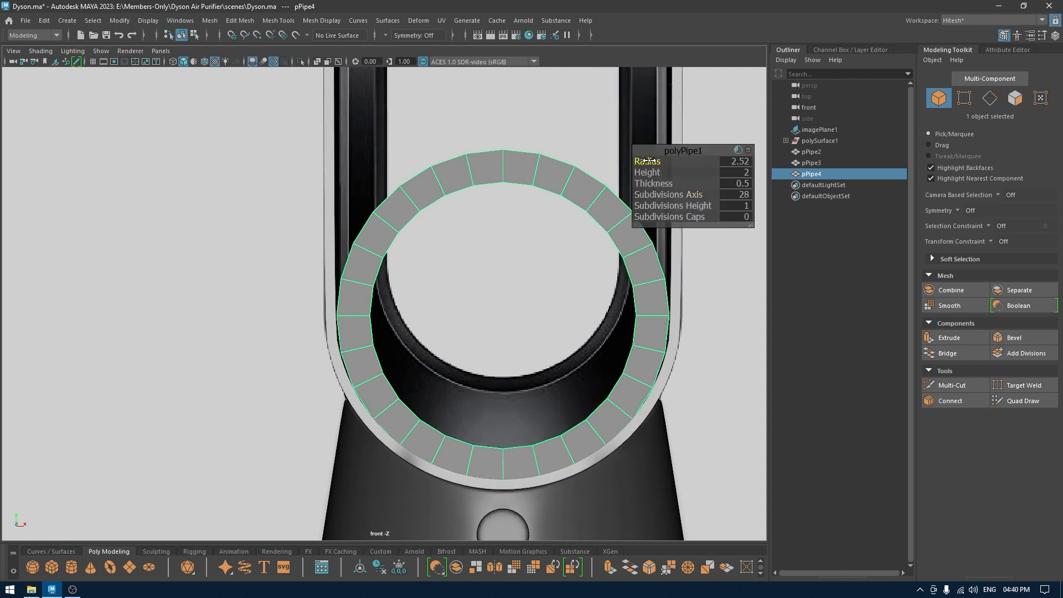
pyautogui.press('w')
pyautogui.moveTo(499, 261); pyautogui.dragTo(501, 258)
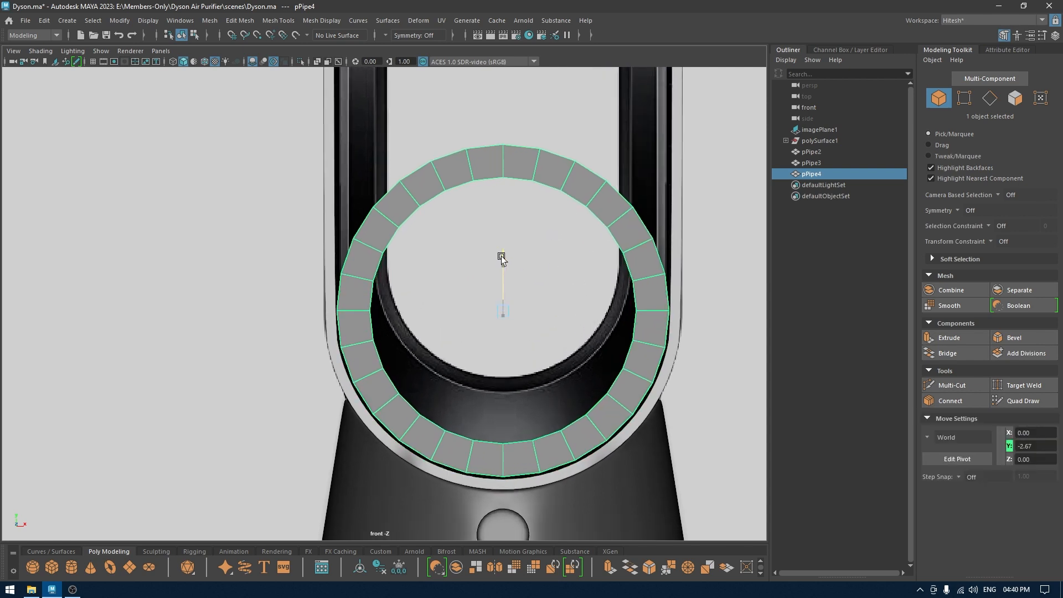
pyautogui.press('t')
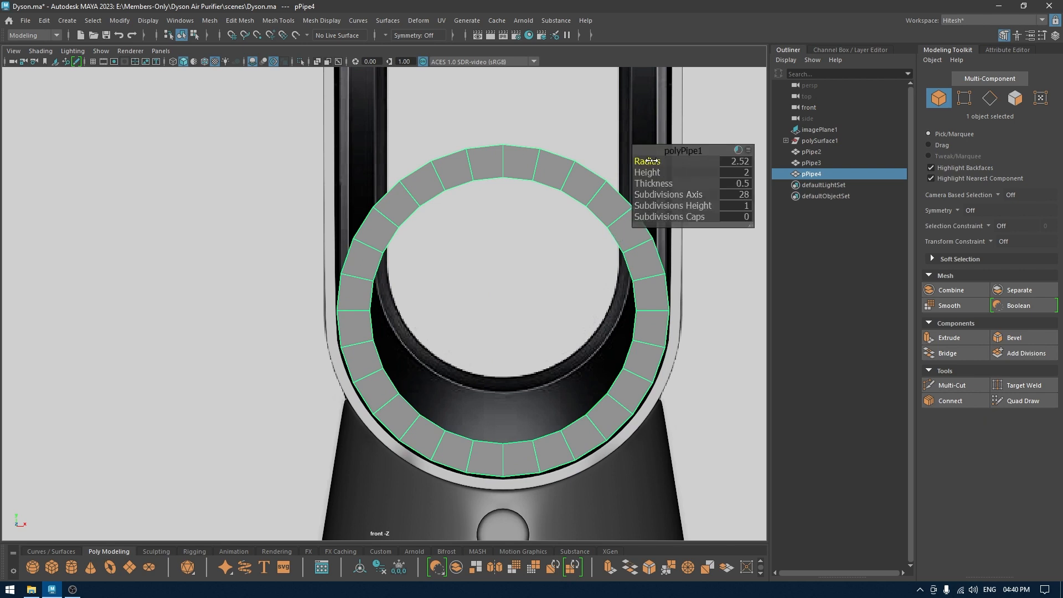
pyautogui.moveTo(650, 160); pyautogui.dragTo(653, 160)
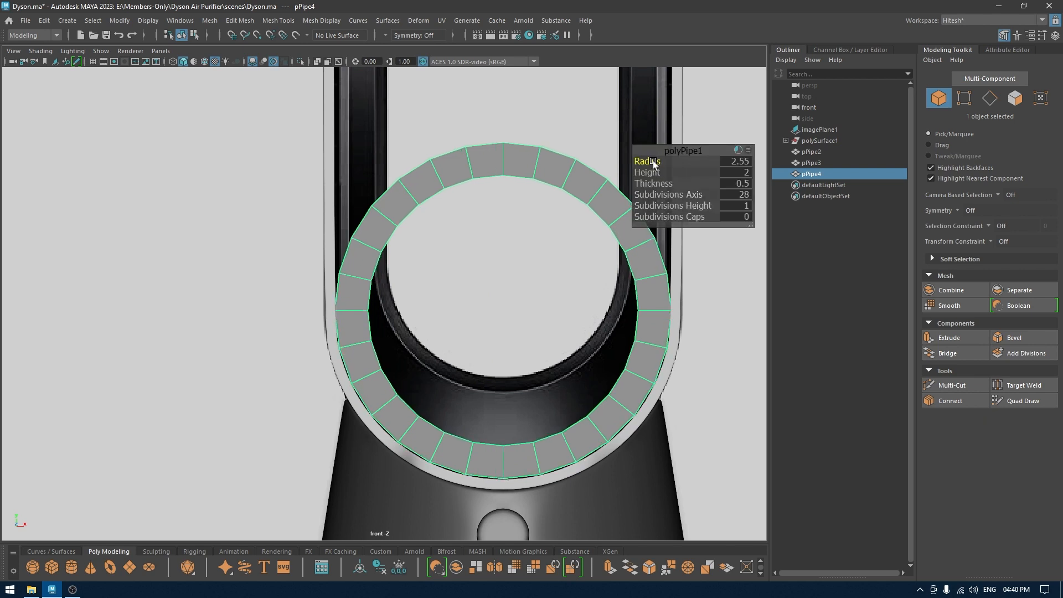
pyautogui.press('w')
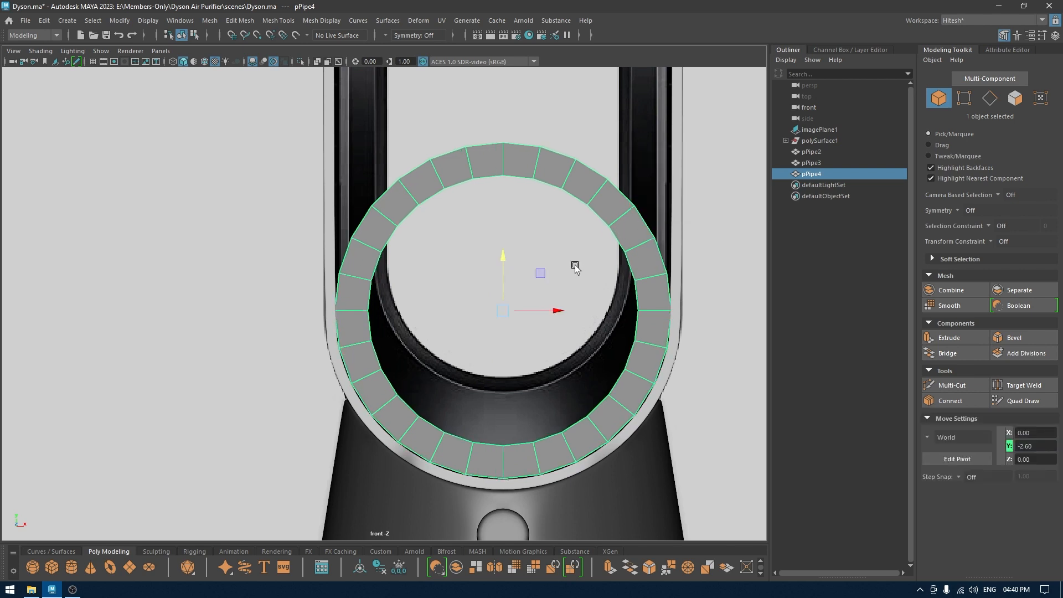
# In wireframe display, set the pipe's thickness to about 0.22 to match the inner rim in the reference image
pyautogui.press('t')
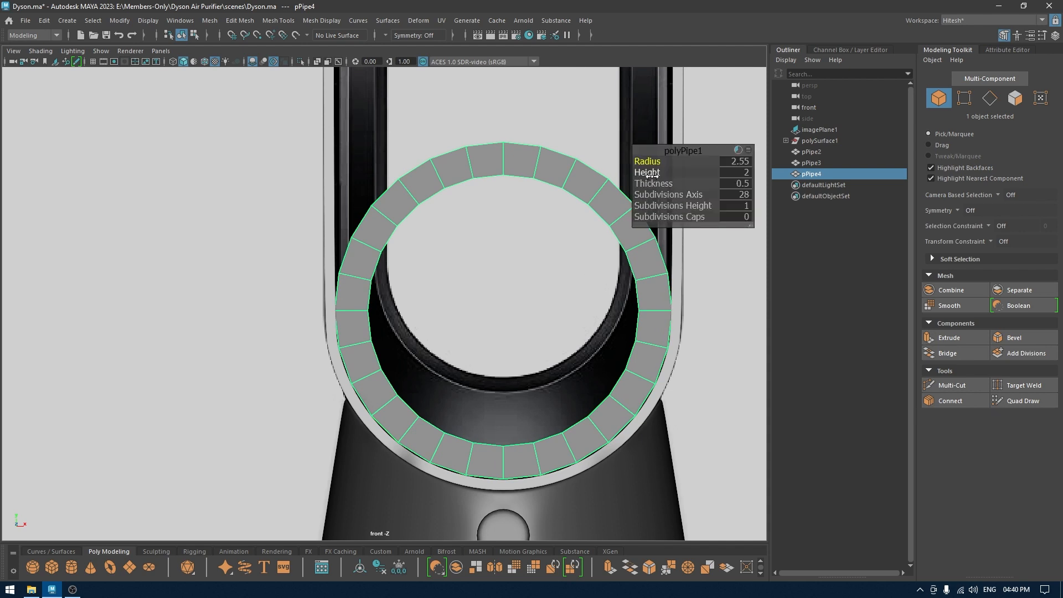
pyautogui.moveTo(654, 183); pyautogui.dragTo(699, 188)
pyautogui.press('4')
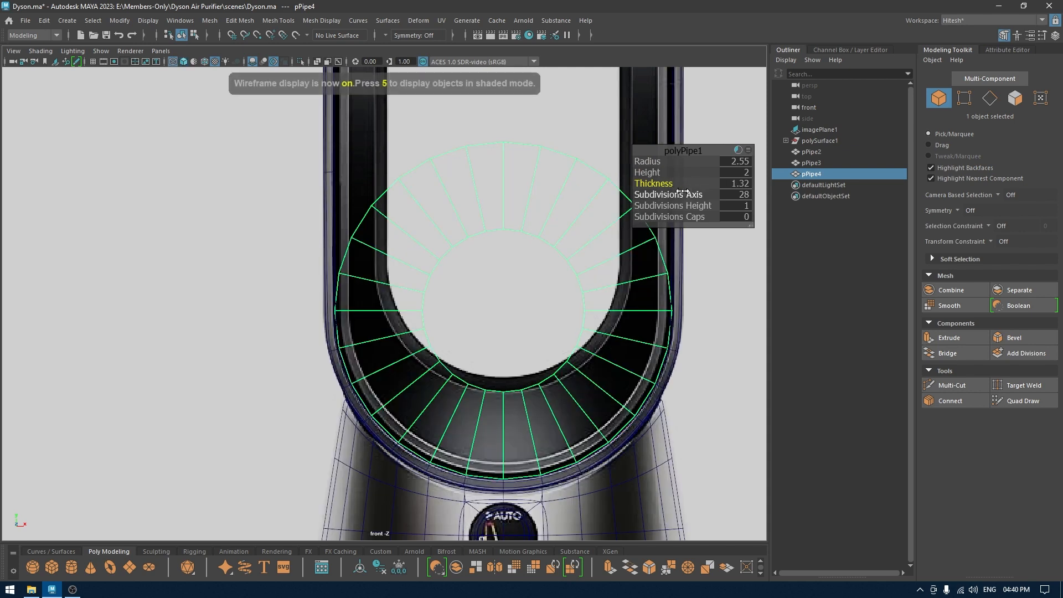
pyautogui.moveTo(666, 183); pyautogui.dragTo(623, 189)
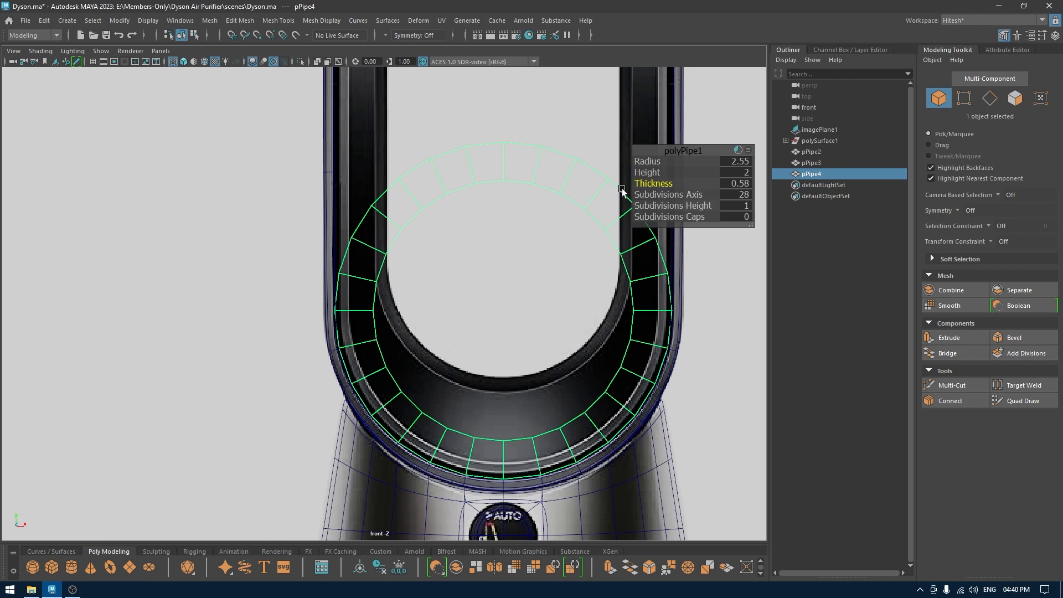
pyautogui.scroll(2, 551, 232)
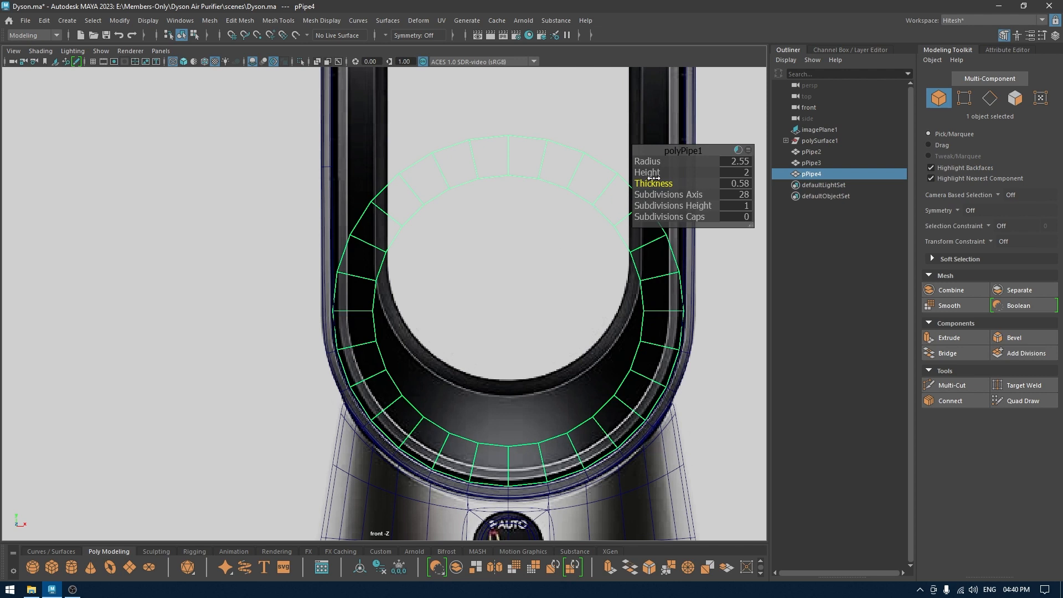
pyautogui.moveTo(653, 183); pyautogui.dragTo(635, 190)
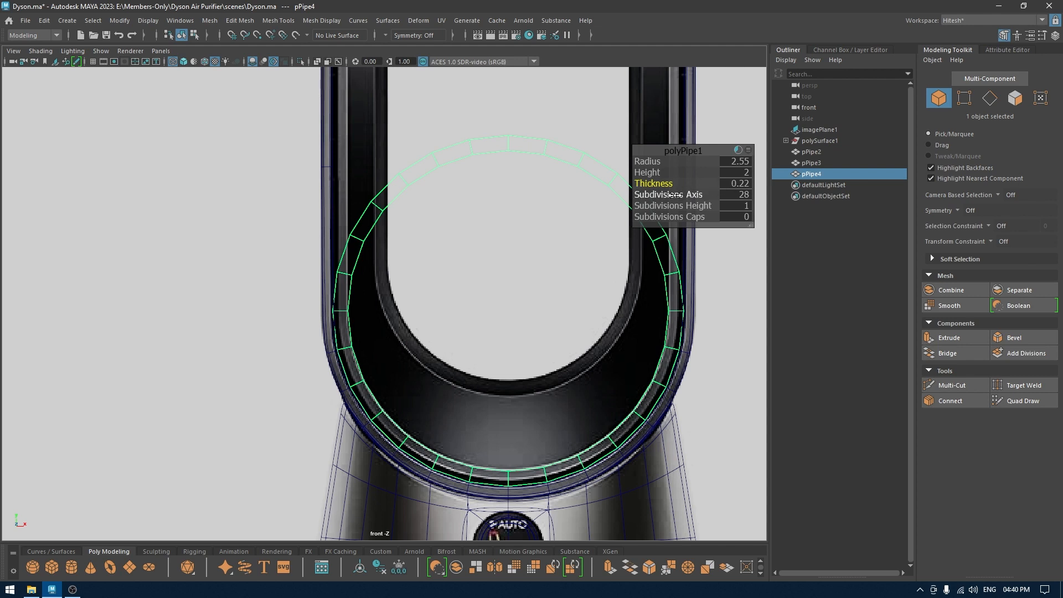
# Bevel the edge loops at the two side midpoints of the inner pipe, keeping the bevel narrow
pyautogui.keyDown('alt'); pyautogui.moveTo(610, 232); pyautogui.dragTo(544, 230, button='middle'); pyautogui.keyUp('alt')
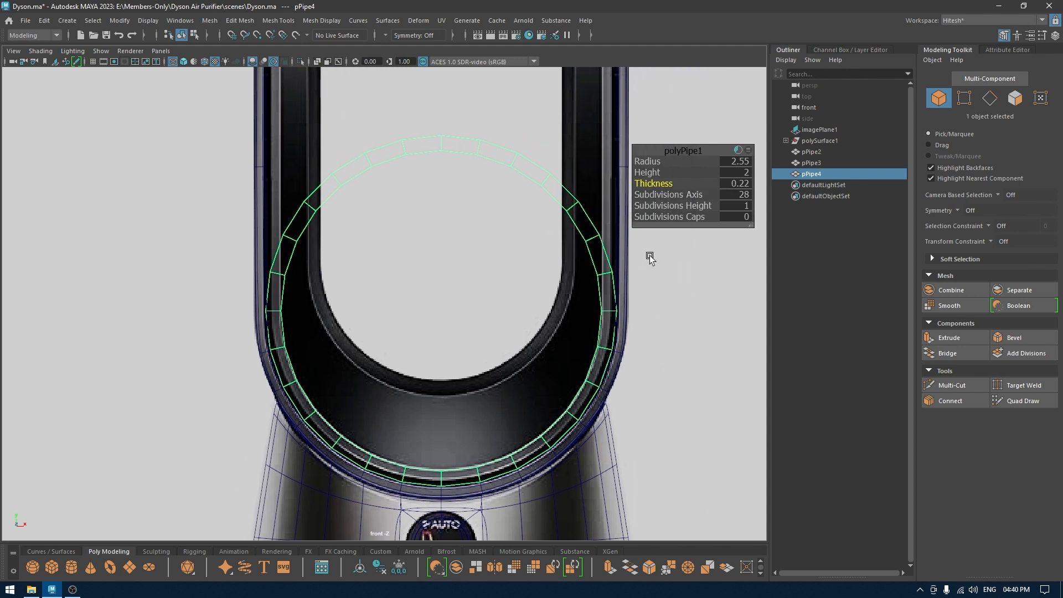
pyautogui.press('w')
pyautogui.moveTo(702, 250); pyautogui.dragTo(682, 138, button='right')
pyautogui.doubleClick(609, 301)
pyautogui.keyDown('shift'); pyautogui.doubleClick(275, 315); pyautogui.keyUp('shift')
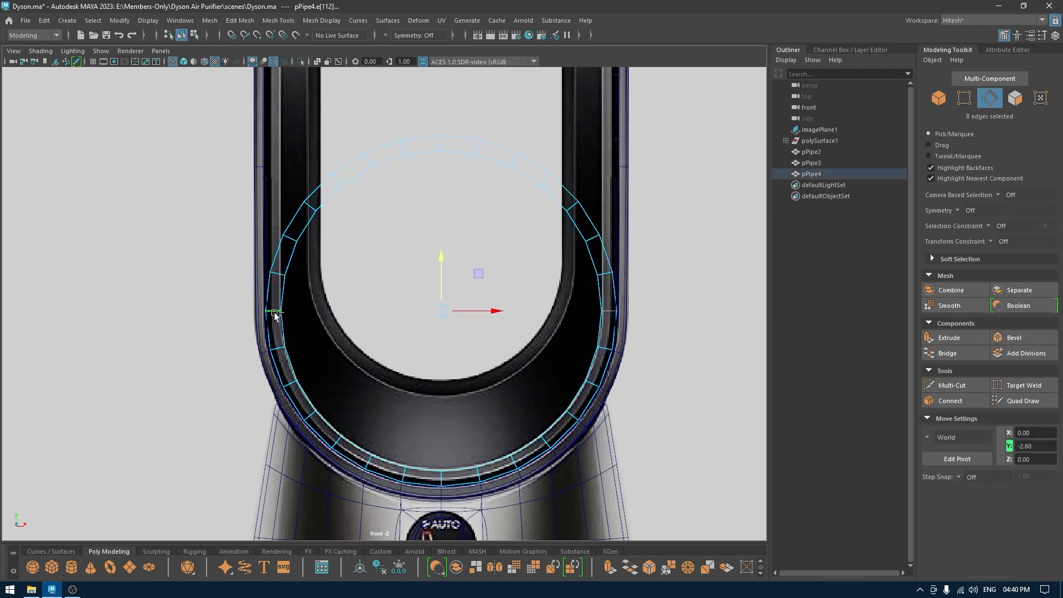
pyautogui.hotkey('ctrl', 'b')
pyautogui.moveTo(655, 164); pyautogui.dragTo(639, 165)
pyautogui.press('w')
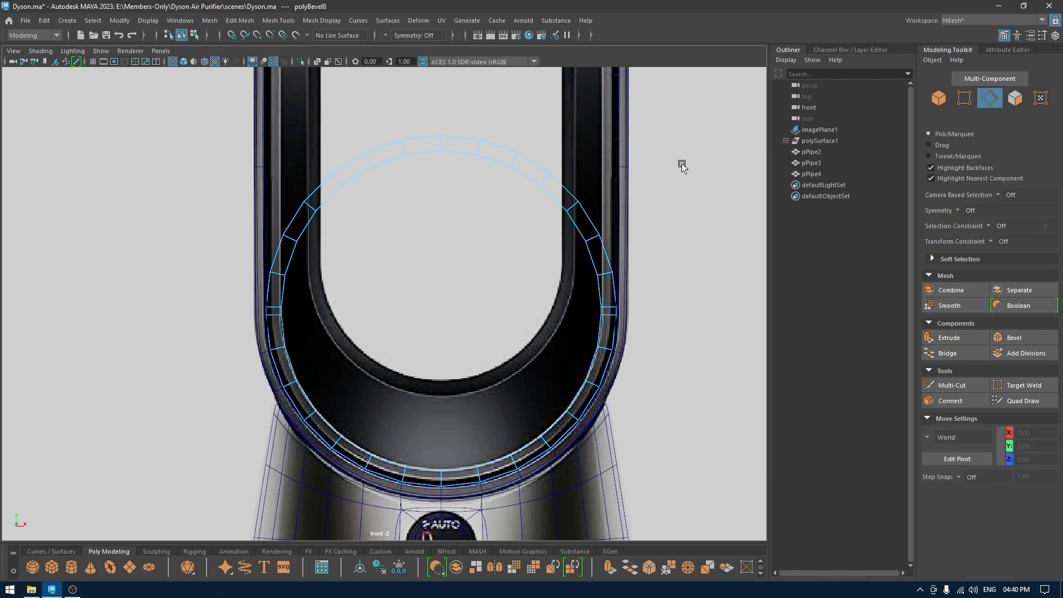
# Raise the inner pipe's upper-half vertices to about Y 12.85 to fit the ring's top curve in the reference image
pyautogui.moveTo(681, 164); pyautogui.dragTo(631, 161, button='right')
pyautogui.moveTo(707, 109); pyautogui.dragTo(224, 310)
pyautogui.scroll(-5, 446, 287)
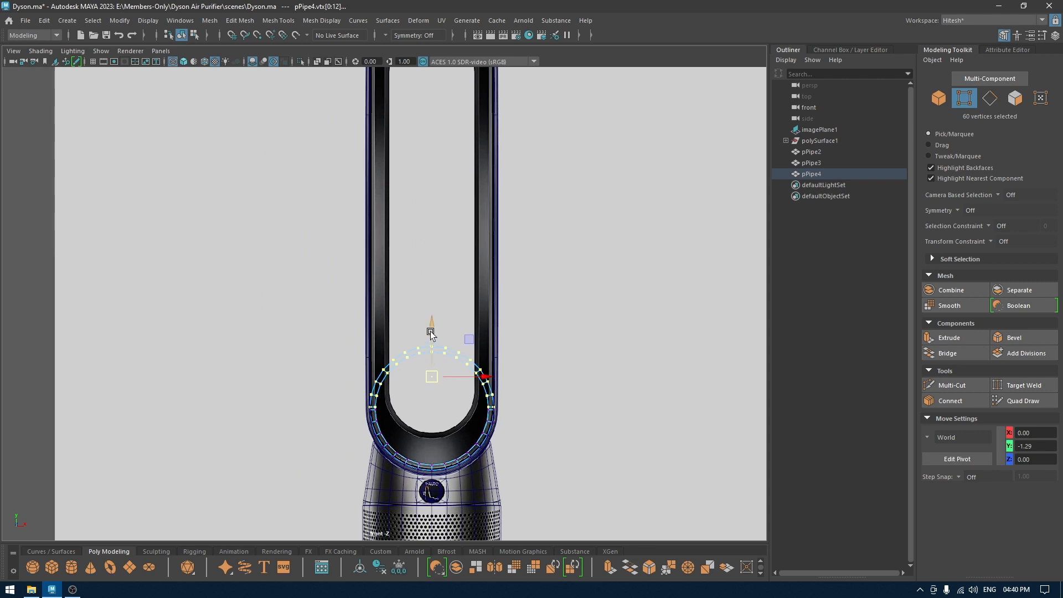
pyautogui.moveTo(460, 339); pyautogui.dragTo(459, 188)
pyautogui.keyDown('alt'); pyautogui.moveTo(459, 189); pyautogui.dragTo(460, 457, button='middle'); pyautogui.keyUp('alt')
pyautogui.moveTo(460, 457); pyautogui.dragTo(455, 316)
pyautogui.scroll(5, 455, 317)
pyautogui.scroll(3, 500, 349)
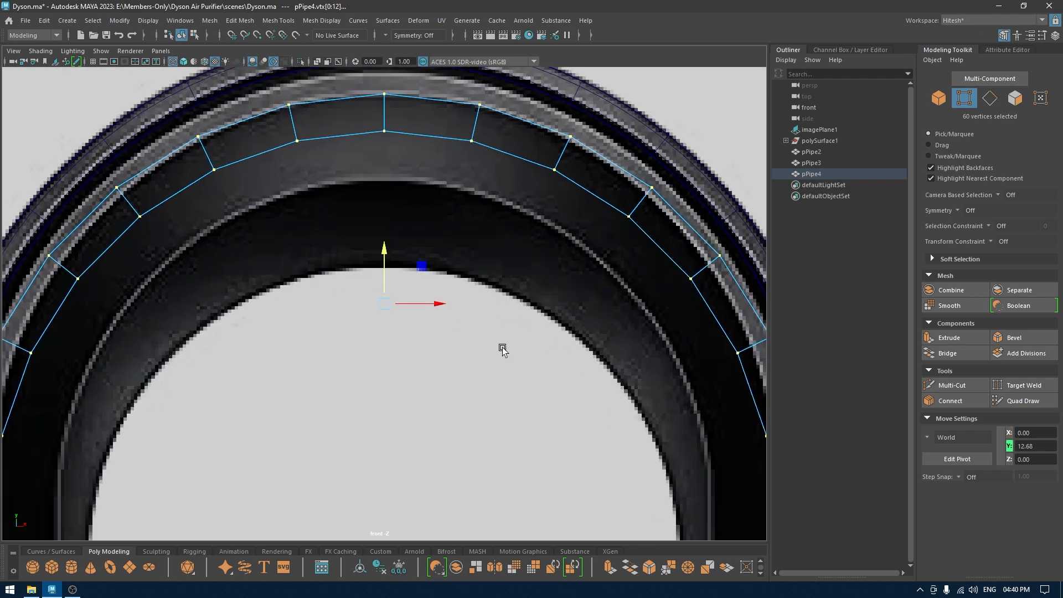
pyautogui.moveTo(386, 244); pyautogui.dragTo(377, 214)
# Return the stretched inner rim to object mode in the shaded perspective view and save the scene
pyautogui.press('space')
pyautogui.moveTo(377, 217); pyautogui.dragTo(381, 172)
pyautogui.press('f')
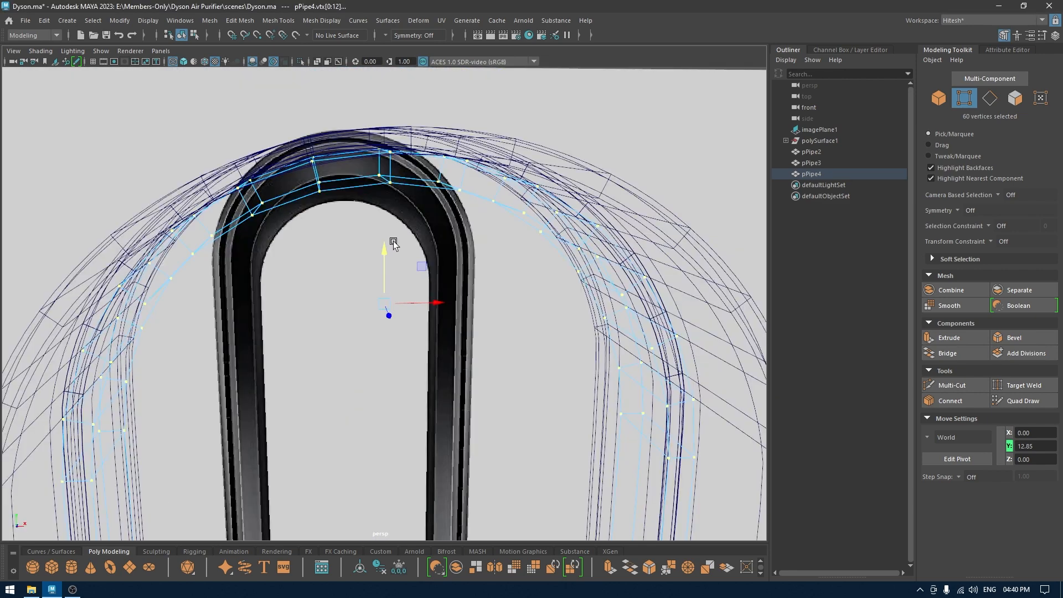
pyautogui.press('6')
pyautogui.keyDown('alt'); pyautogui.moveTo(396, 244); pyautogui.dragTo(432, 283); pyautogui.keyUp('alt')
pyautogui.scroll(-2, 432, 283)
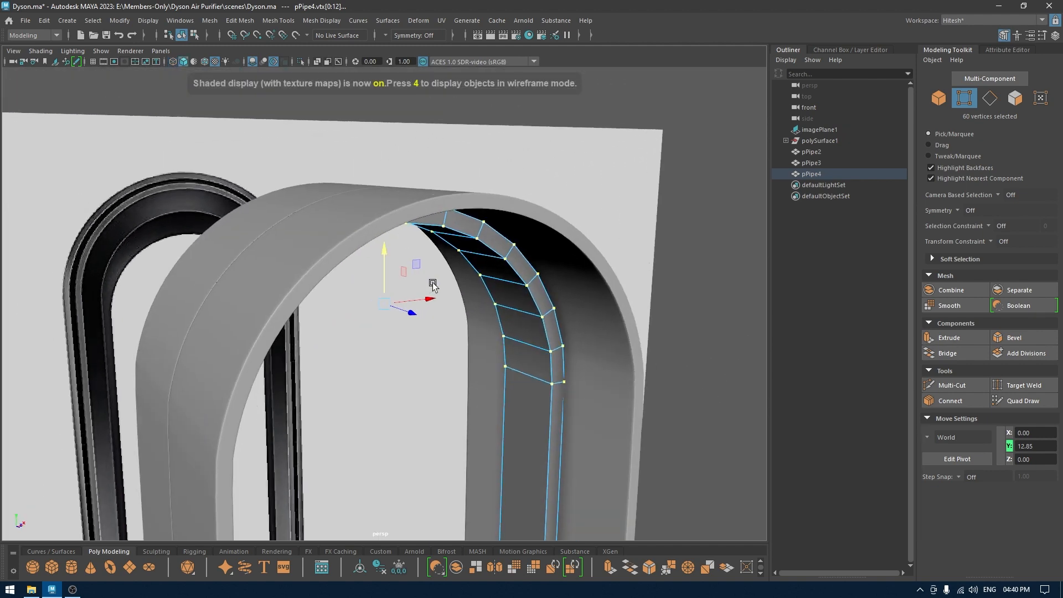
pyautogui.keyDown('alt'); pyautogui.moveTo(432, 283); pyautogui.dragTo(419, 173, button='middle'); pyautogui.keyUp('alt')
pyautogui.keyDown('alt'); pyautogui.moveTo(419, 175); pyautogui.dragTo(446, 173); pyautogui.keyUp('alt')
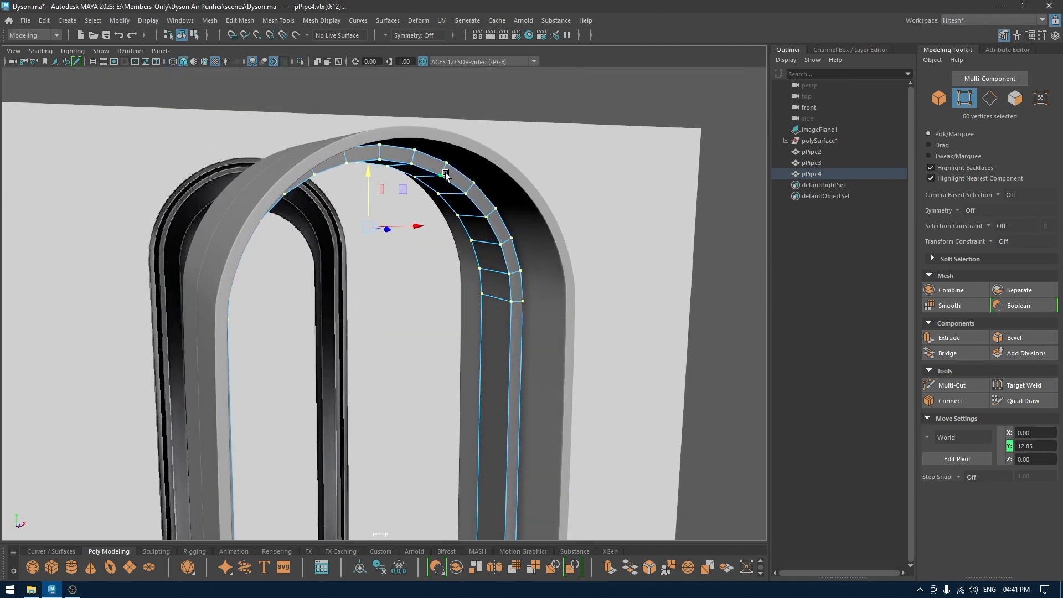
pyautogui.rightClick(446, 173)
pyautogui.moveTo(465, 174); pyautogui.dragTo(499, 158, button='right')
pyautogui.keyDown('alt'); pyautogui.moveTo(490, 421); pyautogui.dragTo(513, 421); pyautogui.keyUp('alt')
pyautogui.keyDown('alt'); pyautogui.moveTo(513, 421); pyautogui.dragTo(513, 280, button='middle'); pyautogui.keyUp('alt')
pyautogui.keyDown('alt'); pyautogui.moveTo(513, 280); pyautogui.dragTo(454, 199, button='right'); pyautogui.keyUp('alt')
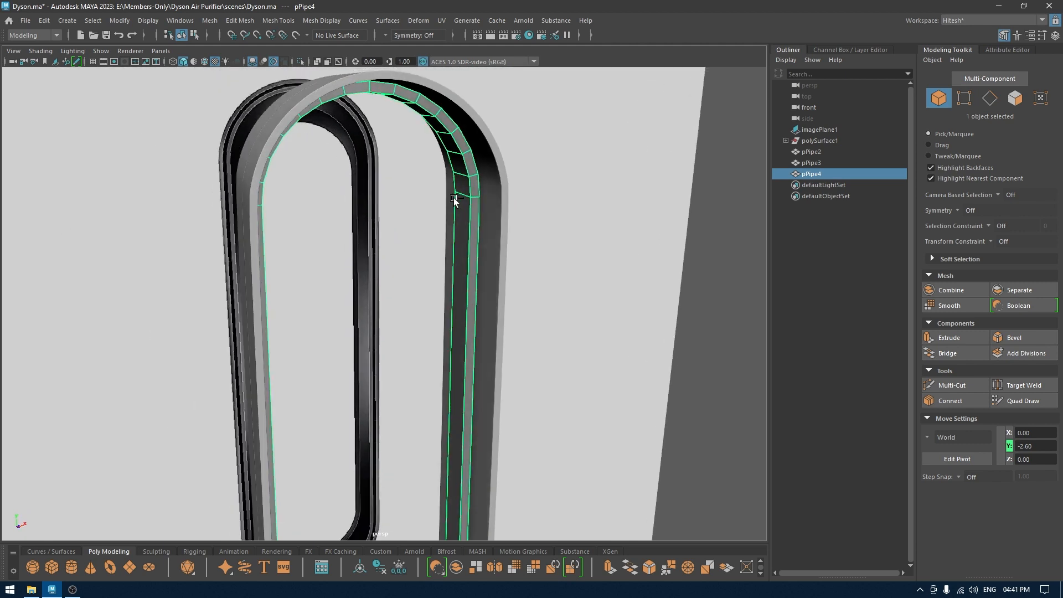
pyautogui.hotkey('ctrl', 's')
# In the top wireframe view, snap the inner rim's back row of vertices to the outer ring's rear edge
pyautogui.keyDown('alt'); pyautogui.moveTo(464, 311); pyautogui.dragTo(548, 351); pyautogui.keyUp('alt')
pyautogui.keyDown('alt'); pyautogui.moveTo(548, 351); pyautogui.dragTo(454, 257, button='middle'); pyautogui.keyUp('alt')
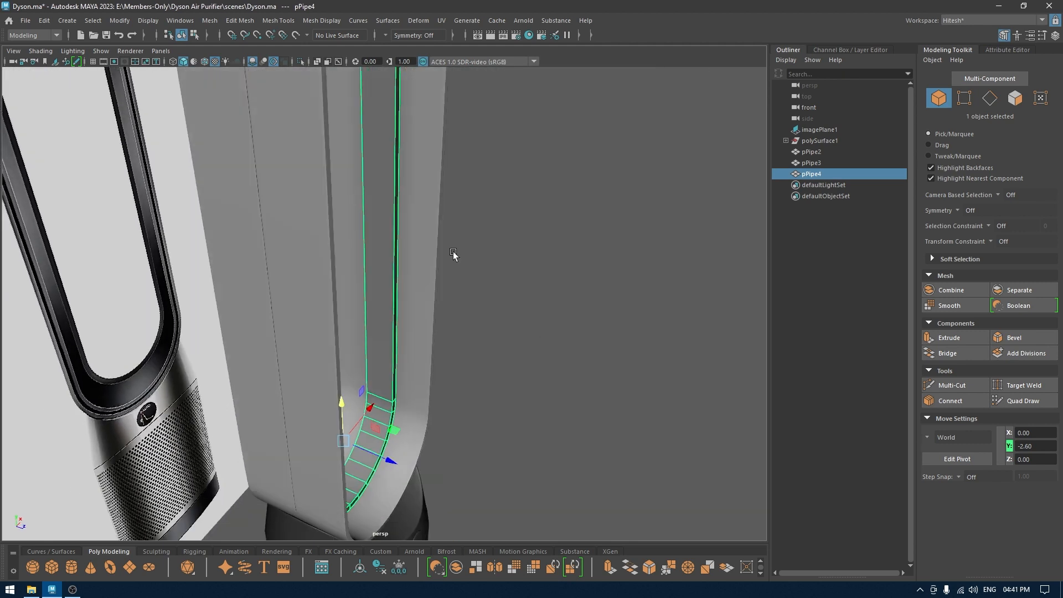
pyautogui.keyDown('alt'); pyautogui.moveTo(454, 257); pyautogui.dragTo(439, 263); pyautogui.keyUp('alt')
pyautogui.keyDown('alt'); pyautogui.moveTo(620, 213); pyautogui.dragTo(628, 186); pyautogui.keyUp('alt')
pyautogui.rightClick(627, 188)
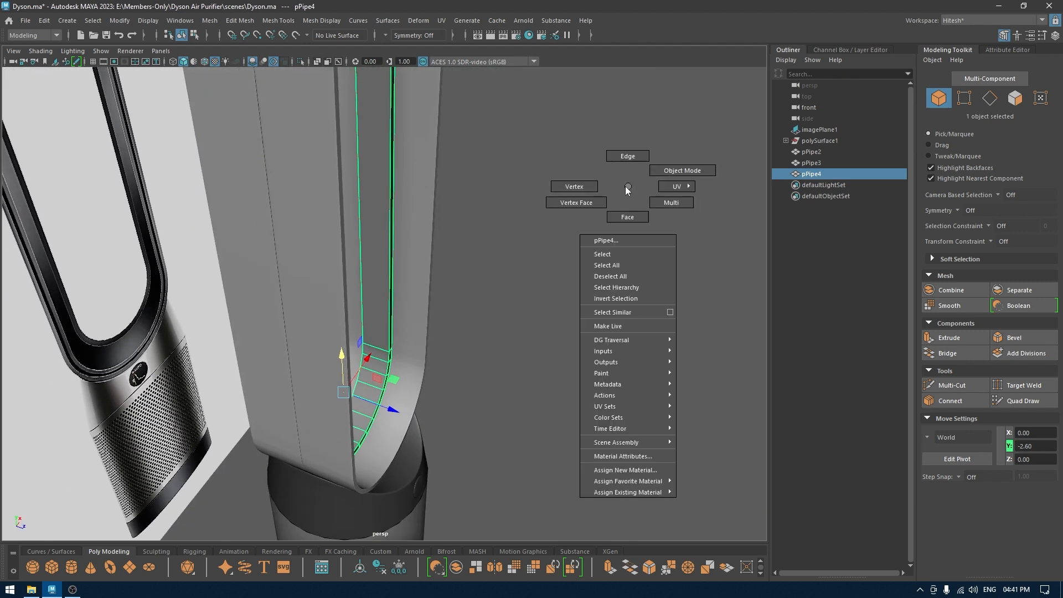
pyautogui.moveTo(628, 190); pyautogui.dragTo(624, 156, button='right')
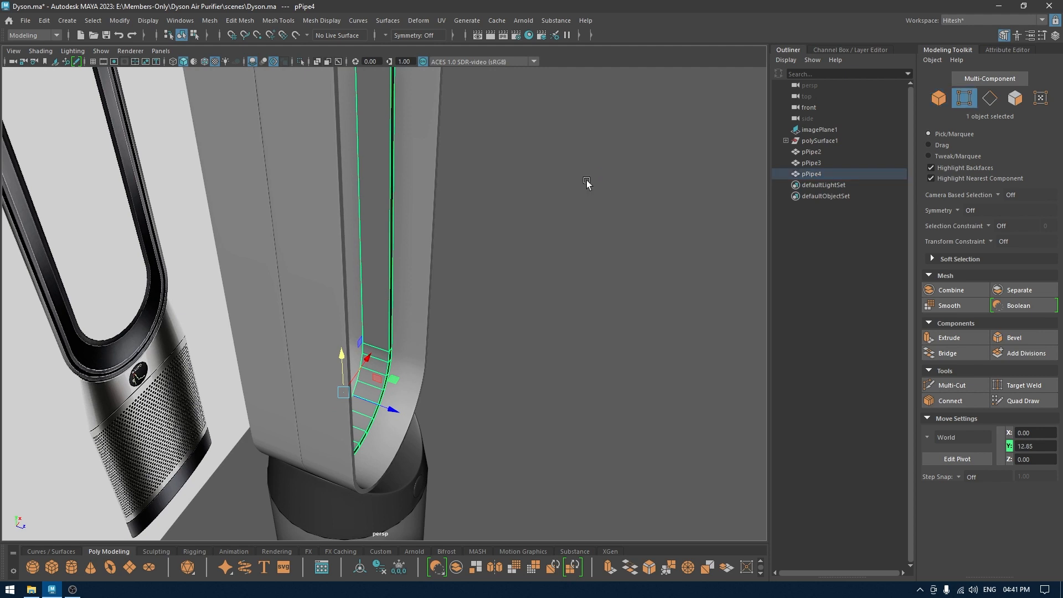
pyautogui.press('space')
pyautogui.moveTo(587, 183); pyautogui.dragTo(489, 184)
pyautogui.scroll(1, 516, 218)
pyautogui.press('4')
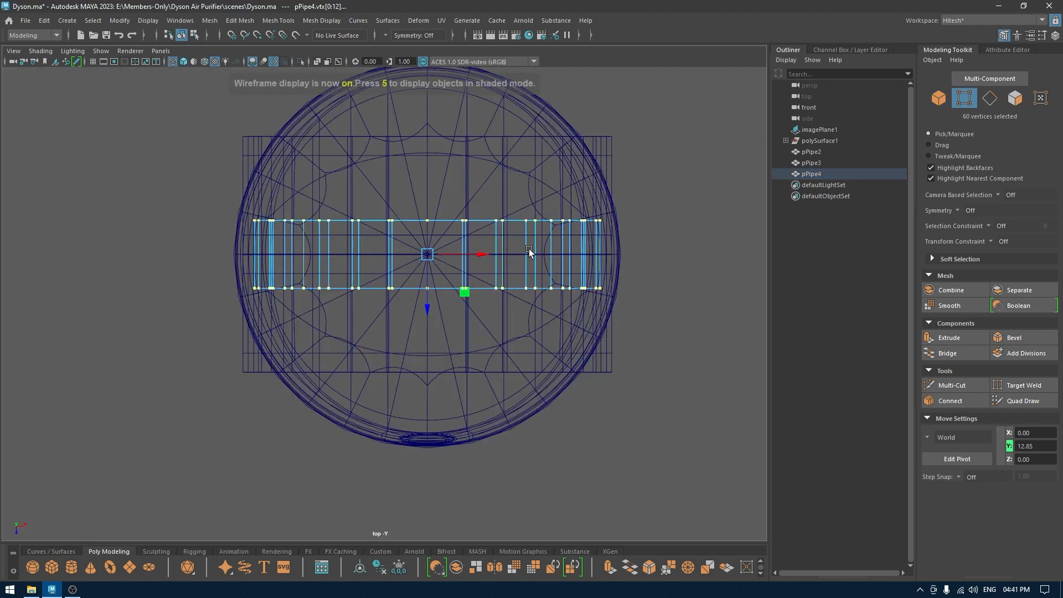
pyautogui.moveTo(652, 163); pyautogui.dragTo(148, 225)
pyautogui.keyDown('alt'); pyautogui.moveTo(398, 252); pyautogui.dragTo(407, 272, button='middle'); pyautogui.keyUp('alt')
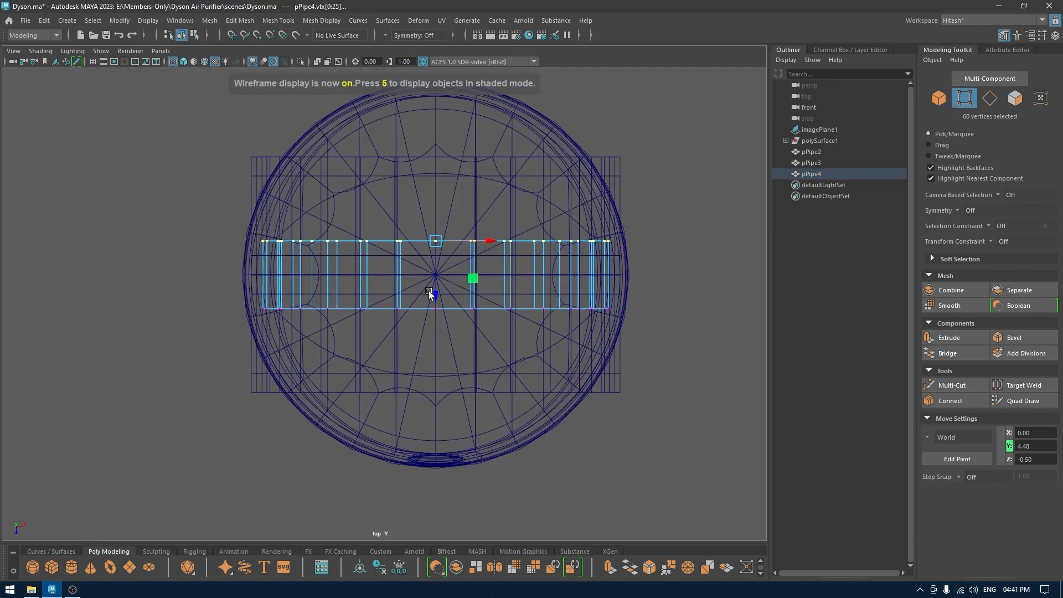
pyautogui.moveTo(435, 306); pyautogui.dragTo(418, 174)
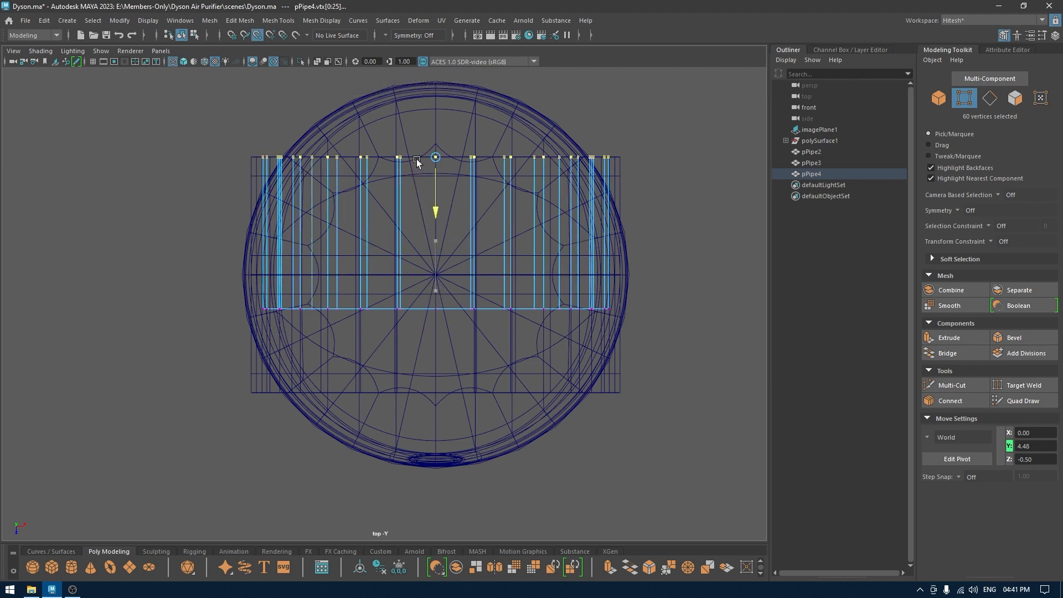
# Snap the inner rim's front row of vertices to the outer ring's front edge at about Z 1.73
pyautogui.moveTo(648, 232); pyautogui.dragTo(22, 388)
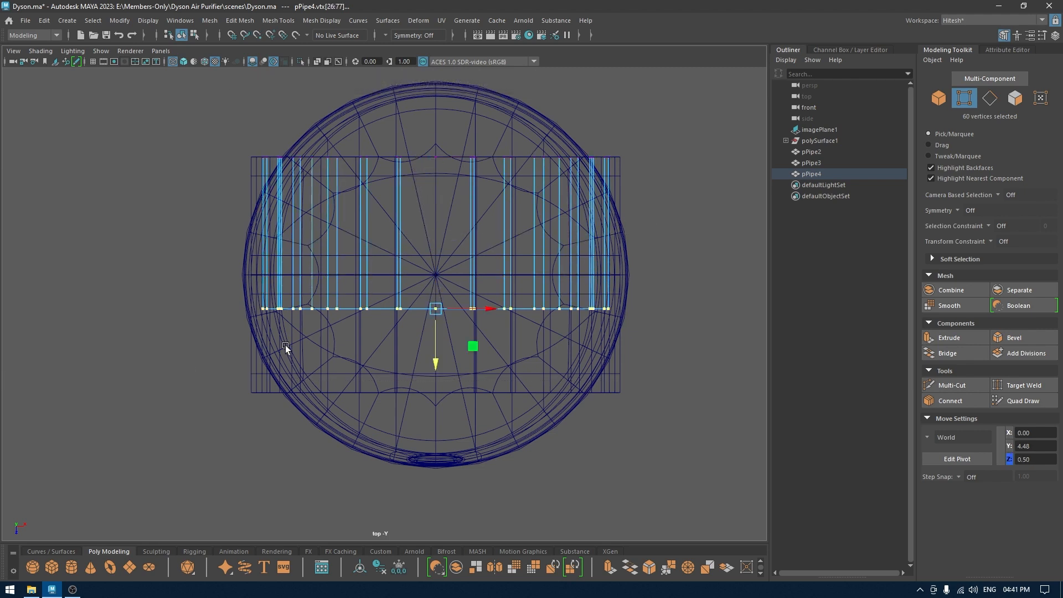
pyautogui.moveTo(433, 356)
pyautogui.mouseDown()
pyautogui.moveTo(436, 415)
pyautogui.moveTo(424, 346)
pyautogui.moveTo(405, 356)
pyautogui.mouseUp()
pyautogui.press('space')
pyautogui.press('5')
pyautogui.moveTo(457, 310)
pyautogui.keyDown('alt'); pyautogui.mouseDown()
pyautogui.moveTo(406, 289)
pyautogui.moveTo(321, 304)
pyautogui.moveTo(461, 318)
pyautogui.moveTo(479, 307)
pyautogui.moveTo(400, 308)
pyautogui.mouseUp(); pyautogui.keyUp('alt')
pyautogui.press('space')
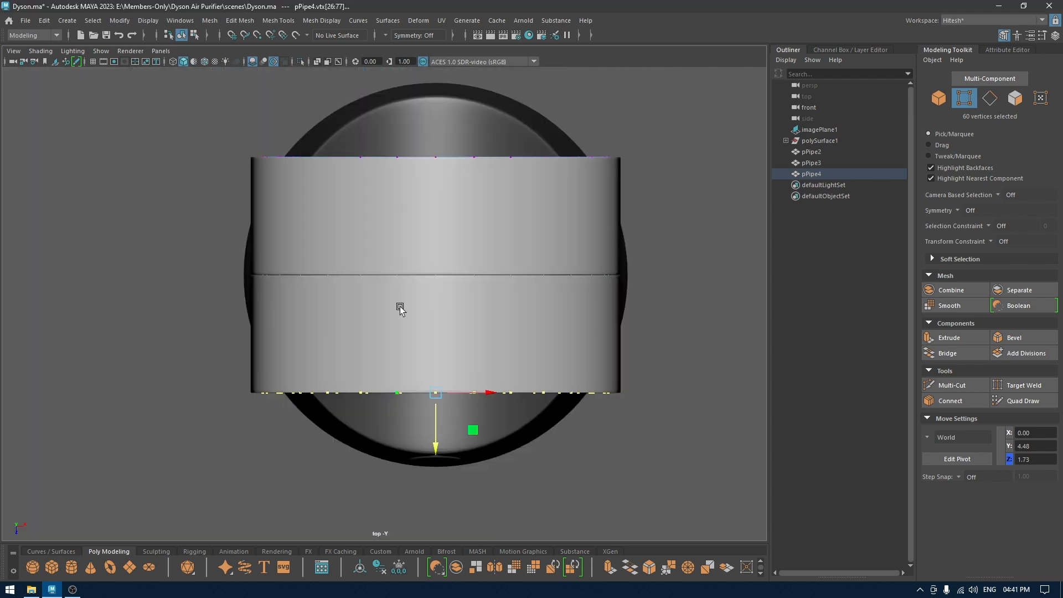
pyautogui.scroll(1, 415, 332)
pyautogui.press('4')
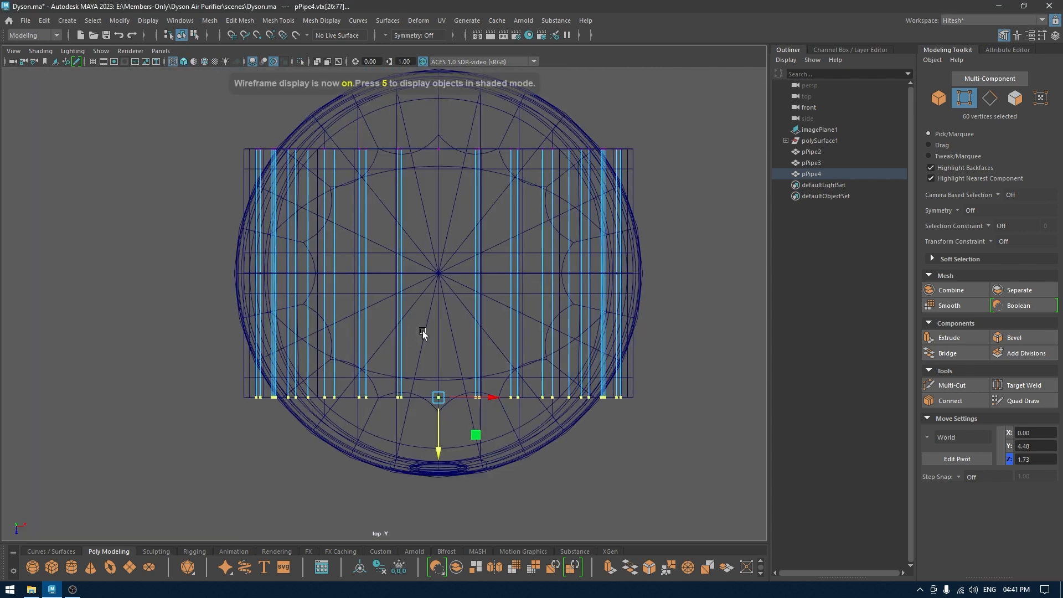
pyautogui.click(432, 438)
pyautogui.hotkey('ctrl', 'z')
pyautogui.moveTo(438, 446); pyautogui.dragTo(437, 441)
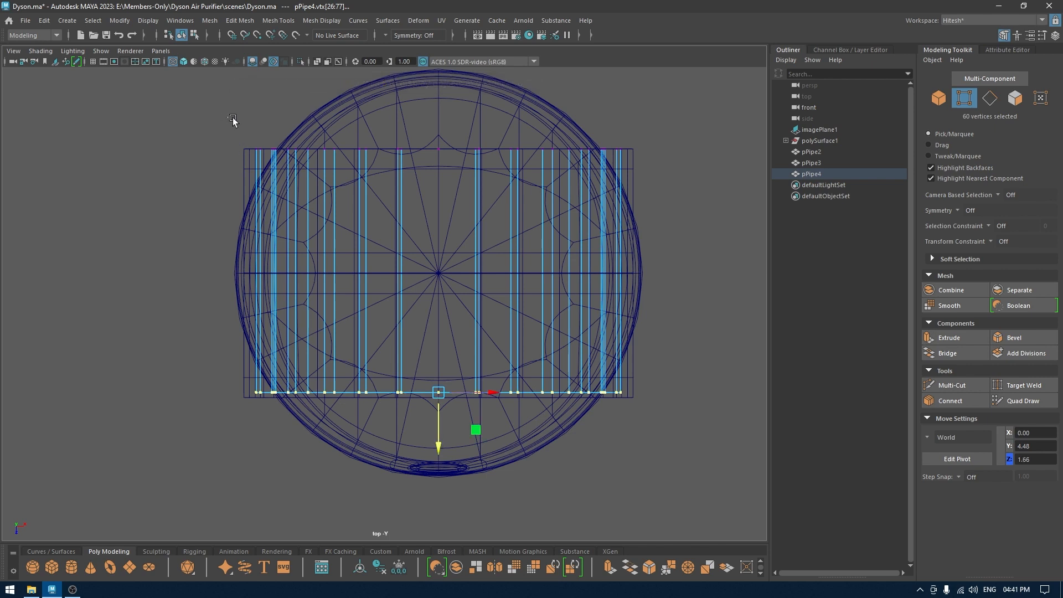
pyautogui.moveTo(233, 121); pyautogui.dragTo(647, 169)
pyautogui.hotkey('ctrl', 'z')
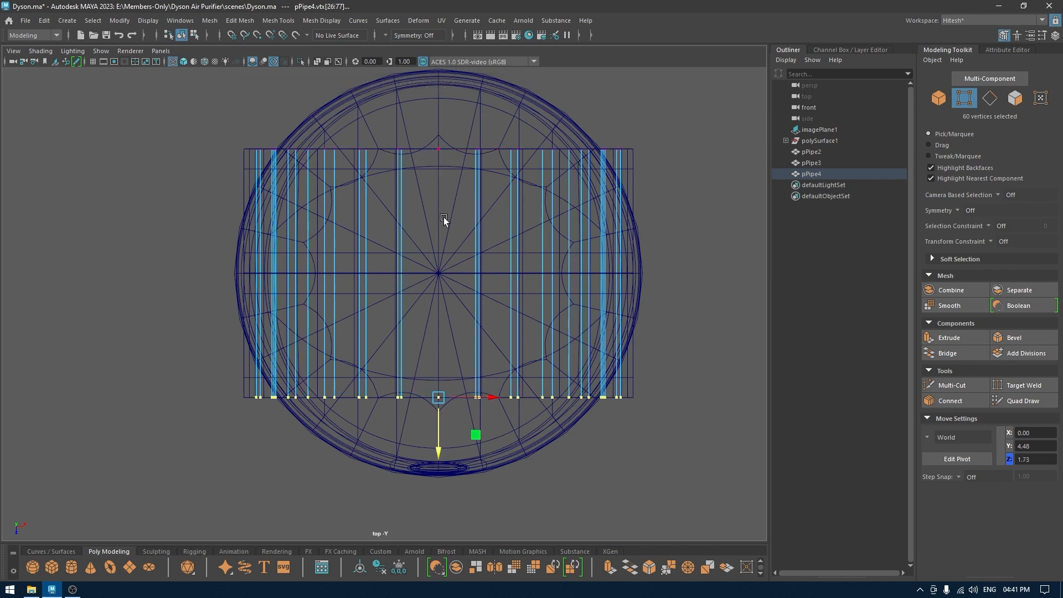
# Scale the whole inner rim down slightly in depth so it sits just inside the outer ring's front and back edges
pyautogui.press('F8')
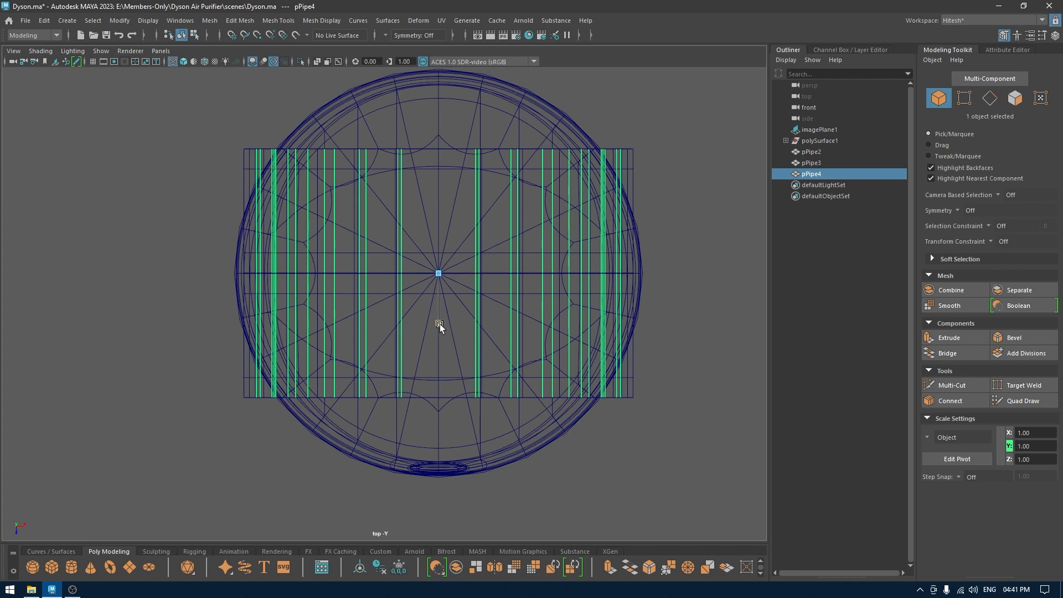
pyautogui.moveTo(440, 324); pyautogui.dragTo(445, 269)
pyautogui.press('w')
pyautogui.press('space')
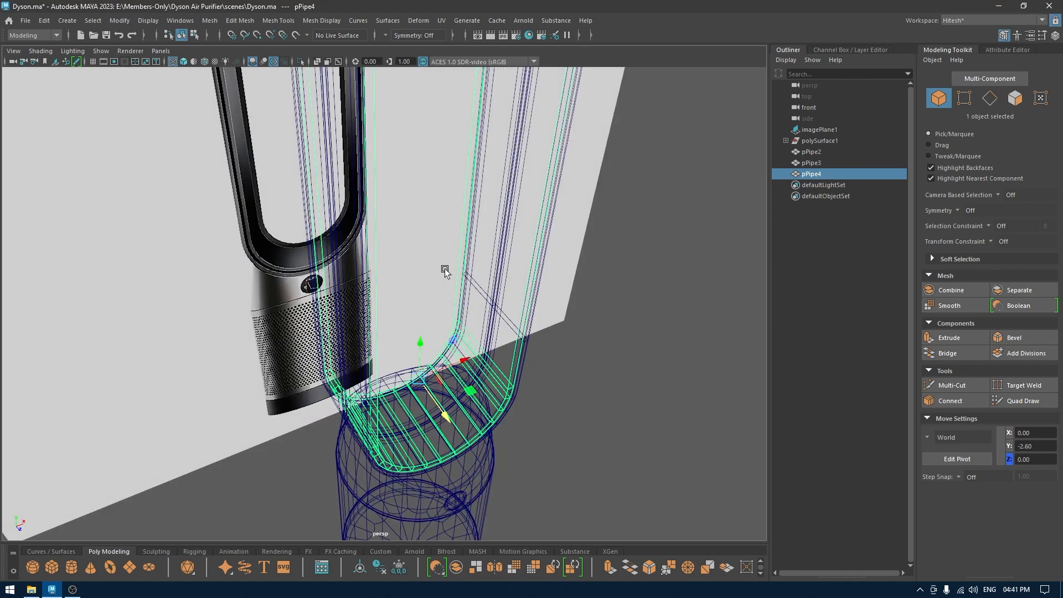
# Bevel the inner rim's four front and back border edge loops with a fraction of 0.19, and return to object mode
pyautogui.press('6')
pyautogui.keyDown('alt'); pyautogui.moveTo(608, 300); pyautogui.dragTo(638, 267); pyautogui.keyUp('alt')
pyautogui.moveTo(638, 265); pyautogui.dragTo(636, 168, button='right')
pyautogui.keyDown('alt'); pyautogui.moveTo(635, 168); pyautogui.dragTo(310, 280); pyautogui.keyUp('alt')
pyautogui.doubleClick(547, 270)
pyautogui.keyDown('shift'); pyautogui.doubleClick(565, 277); pyautogui.keyUp('shift')
pyautogui.keyDown('shift'); pyautogui.doubleClick(443, 297); pyautogui.keyUp('shift')
pyautogui.keyDown('shift'); pyautogui.doubleClick(504, 287); pyautogui.keyUp('shift')
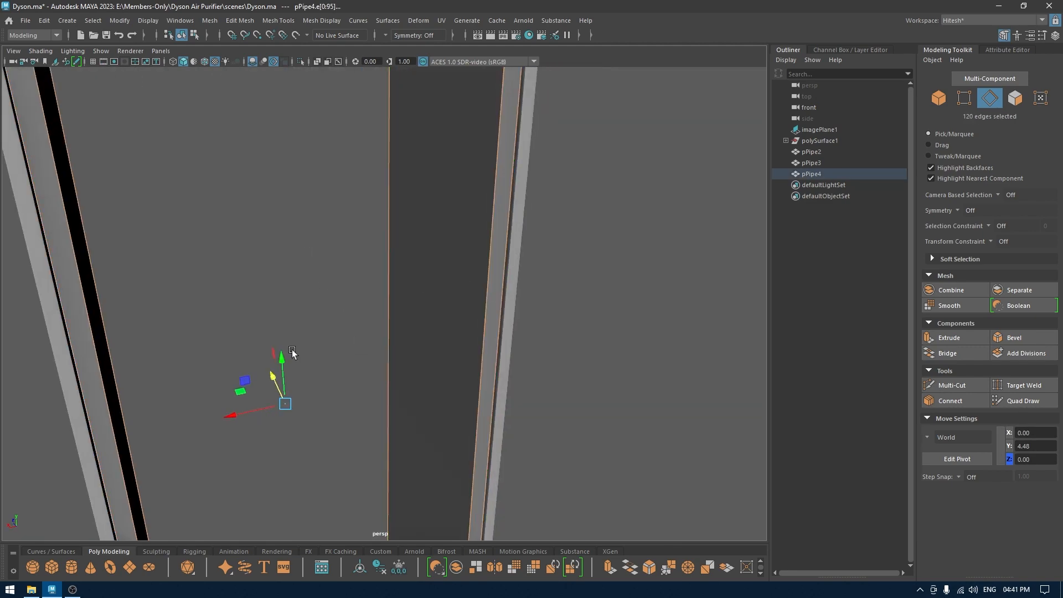
pyautogui.keyDown('alt'); pyautogui.moveTo(293, 353); pyautogui.dragTo(537, 247); pyautogui.keyUp('alt')
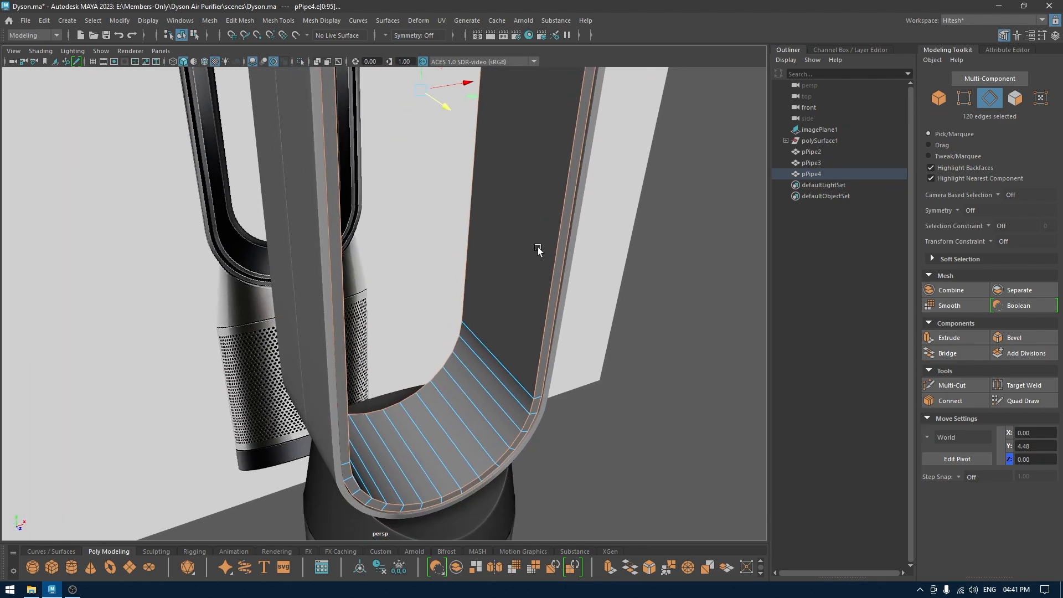
pyautogui.hotkey('ctrl', 'b')
pyautogui.keyDown('alt'); pyautogui.moveTo(545, 206); pyautogui.dragTo(635, 214); pyautogui.keyUp('alt')
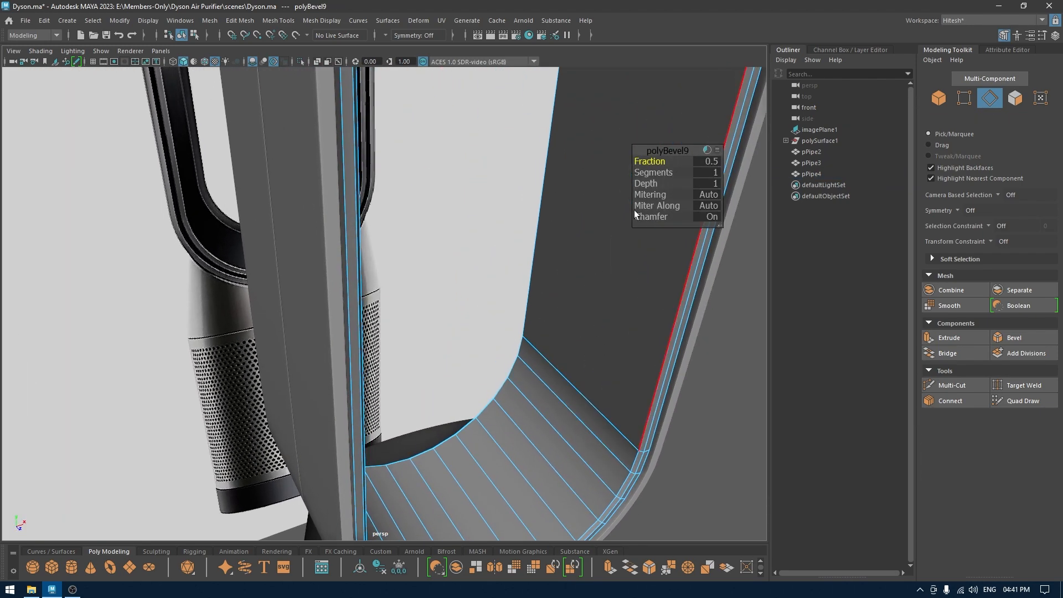
pyautogui.moveTo(649, 161)
pyautogui.mouseDown()
pyautogui.moveTo(667, 165)
pyautogui.moveTo(635, 169)
pyautogui.mouseUp()
pyautogui.keyDown('alt'); pyautogui.moveTo(634, 169); pyautogui.dragTo(421, 261); pyautogui.keyUp('alt')
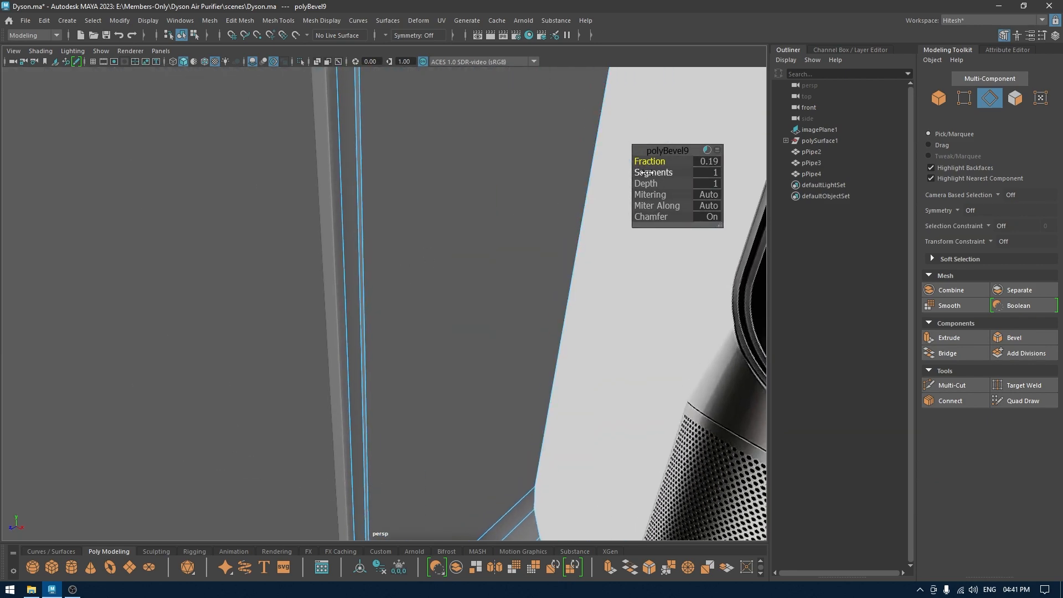
pyautogui.moveTo(412, 205); pyautogui.dragTo(460, 185, button='right')
pyautogui.click(260, 258)
pyautogui.keyDown('alt'); pyautogui.moveTo(261, 266); pyautogui.dragTo(412, 300); pyautogui.keyUp('alt')
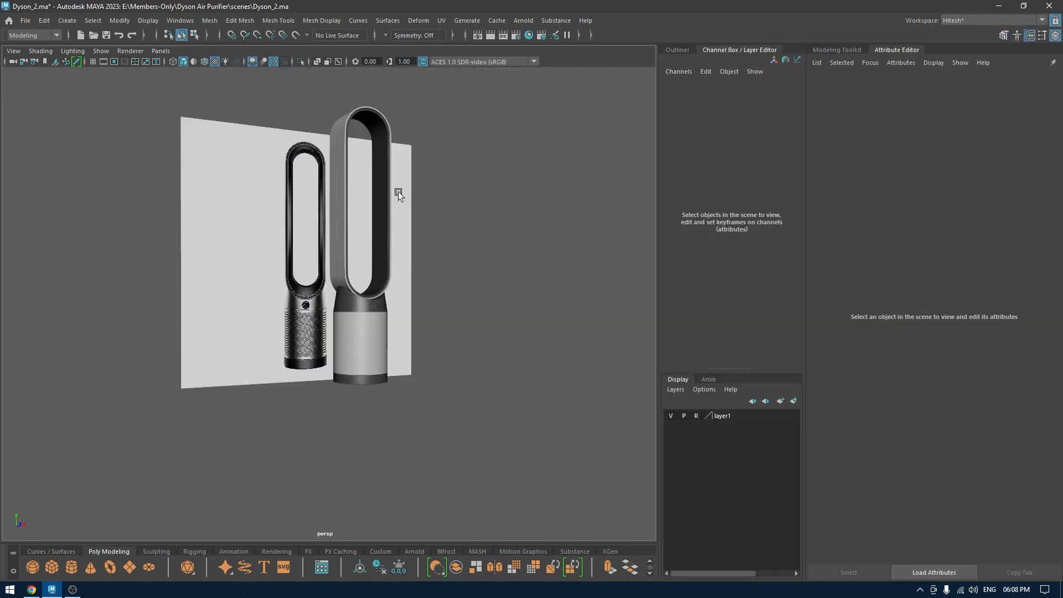
# Insert 10 evenly spaced horizontal edge loops into the light cylindrical body section below the ring, and return to object mode
pyautogui.keyDown('alt'); pyautogui.moveTo(402, 197); pyautogui.dragTo(415, 326, button='right'); pyautogui.keyUp('alt')
pyautogui.keyDown('alt'); pyautogui.moveTo(270, 352); pyautogui.dragTo(308, 300); pyautogui.keyUp('alt')
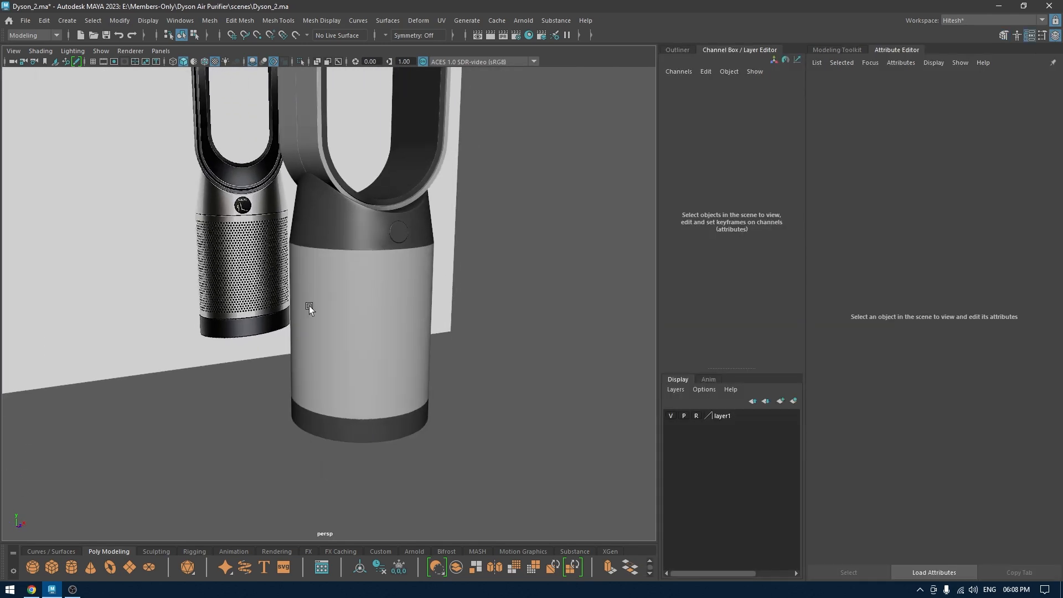
pyautogui.click(308, 300)
pyautogui.keyDown('alt'); pyautogui.moveTo(506, 377); pyautogui.dragTo(389, 284); pyautogui.keyUp('alt')
pyautogui.keyDown('shift'); pyautogui.rightClick(389, 280); pyautogui.keyUp('shift')
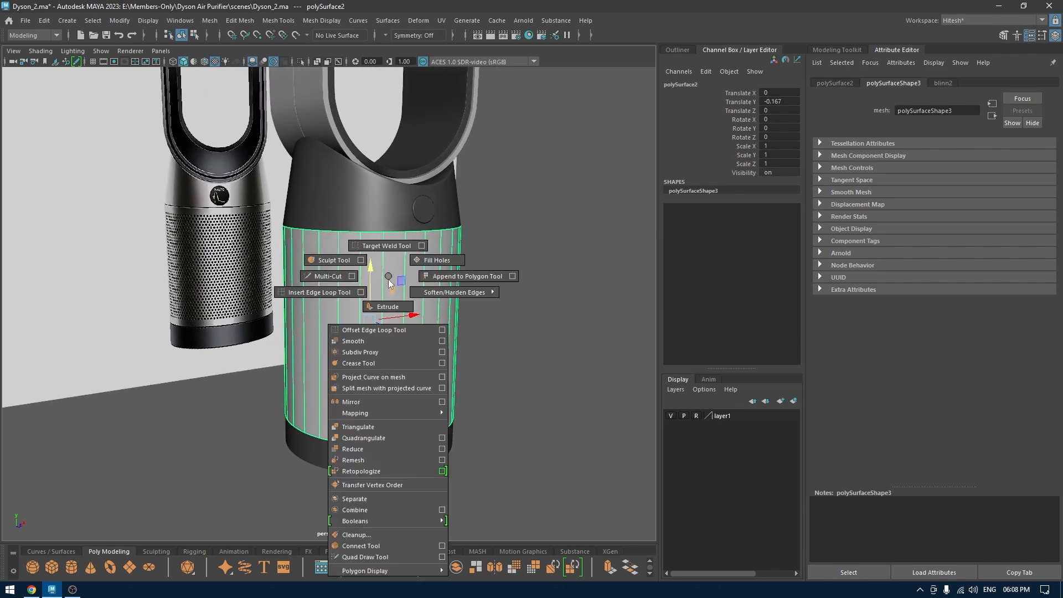
pyautogui.click(361, 292)
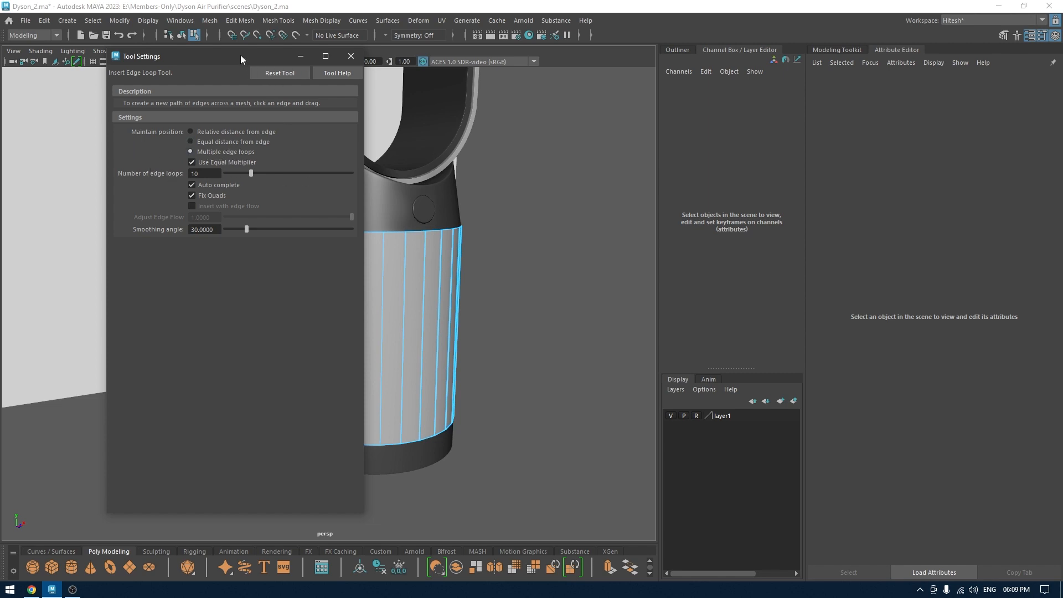
pyautogui.moveTo(240, 55); pyautogui.dragTo(796, 115)
pyautogui.click(383, 299)
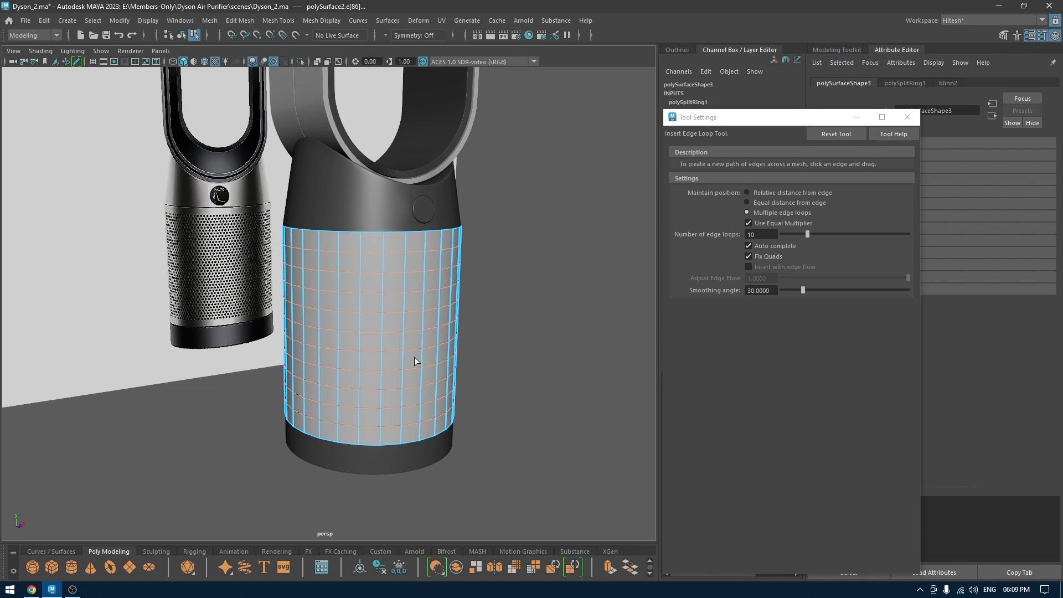
pyautogui.press('w')
pyautogui.click(907, 118)
pyautogui.keyDown('alt'); pyautogui.moveTo(598, 219); pyautogui.dragTo(517, 222); pyautogui.keyUp('alt')
pyautogui.moveTo(390, 272); pyautogui.dragTo(468, 221, button='right')
# Smooth the cylindrical body section with 2 divisions to get a dense grid of faces
pyautogui.scroll(2, 468, 221)
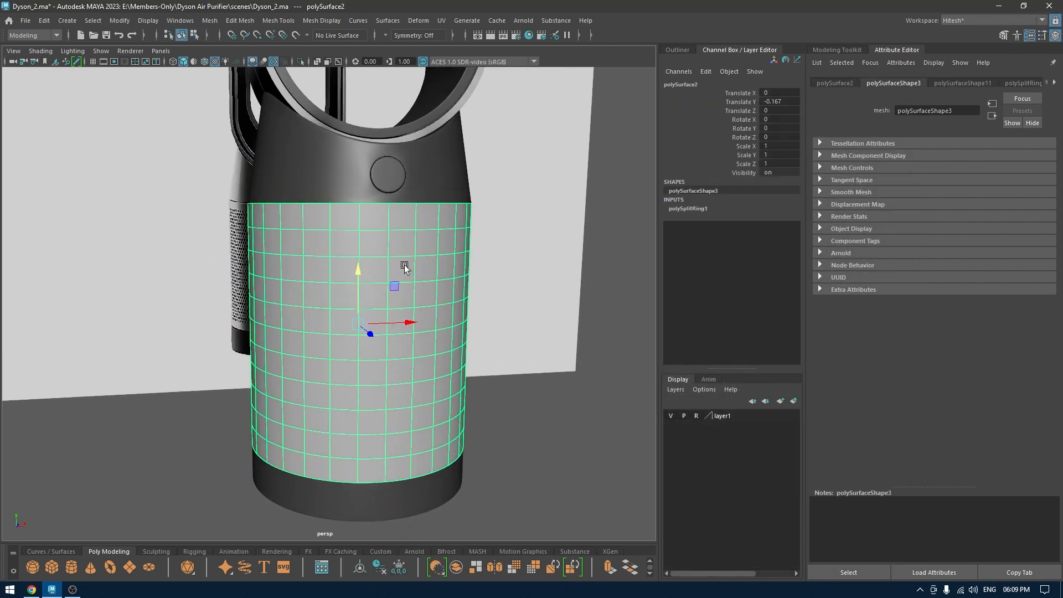
pyautogui.keyDown('shift'); pyautogui.moveTo(404, 265); pyautogui.dragTo(380, 328, button='right'); pyautogui.keyUp('shift')
pyautogui.keyDown('alt'); pyautogui.moveTo(279, 300); pyautogui.dragTo(652, 175); pyautogui.keyUp('alt')
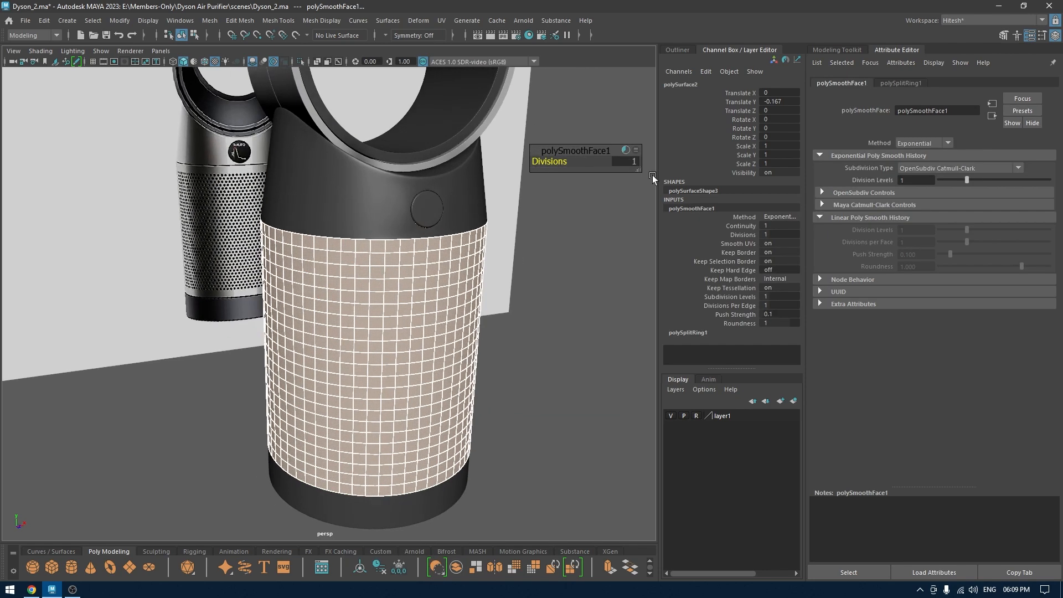
pyautogui.write('2')
pyautogui.press('Return')
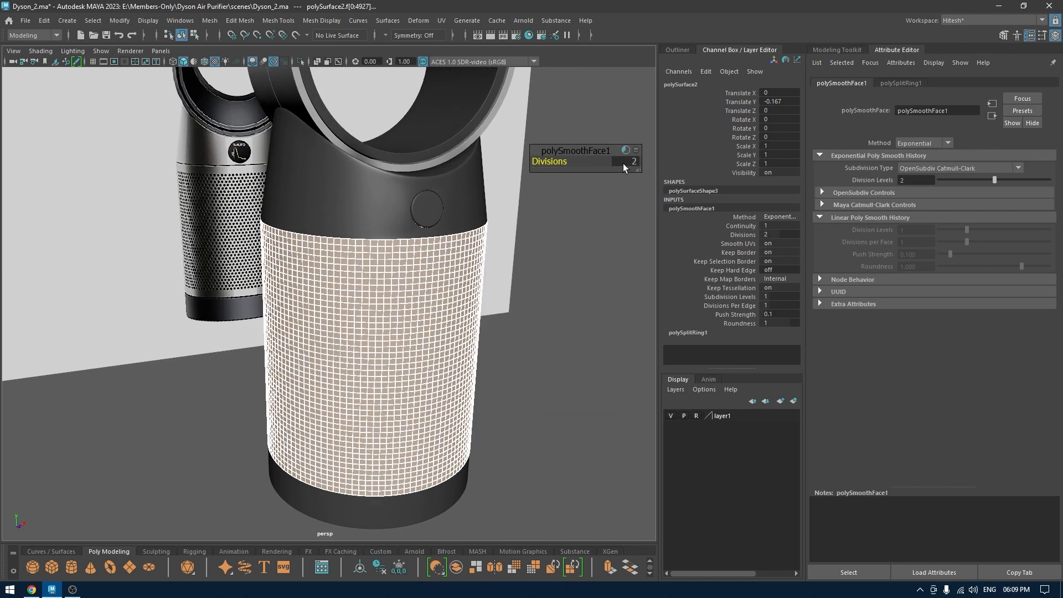
pyautogui.press('w')
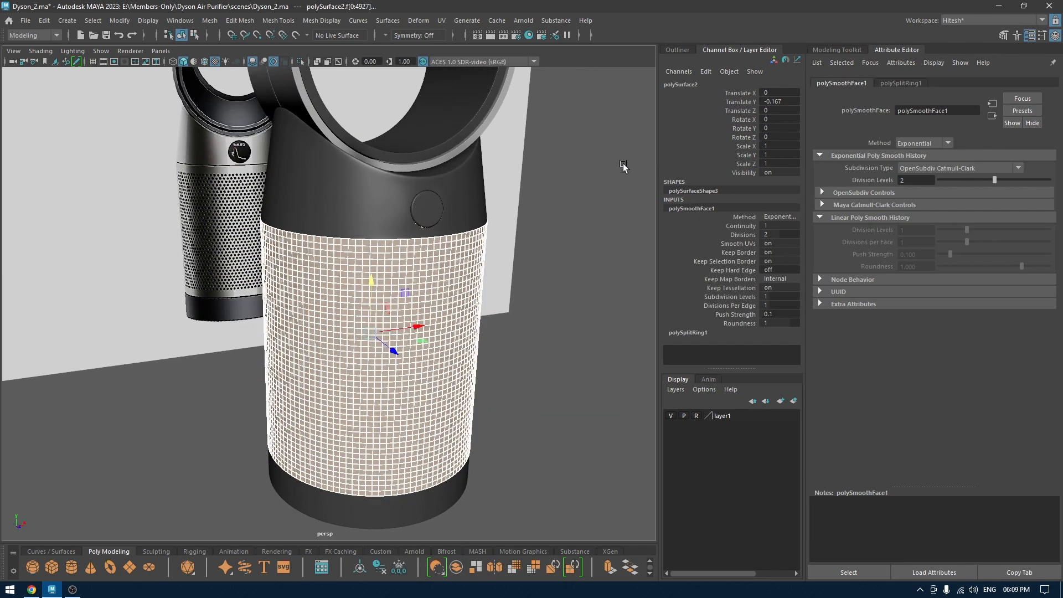
# Select all edges of the light cylindrical body section in edge mode from the front view
pyautogui.click(468, 285)
pyautogui.moveTo(434, 282); pyautogui.dragTo(500, 238, button='right')
pyautogui.keyDown('alt'); pyautogui.moveTo(499, 238); pyautogui.dragTo(486, 234); pyautogui.keyUp('alt')
pyautogui.keyDown('alt'); pyautogui.moveTo(486, 234); pyautogui.dragTo(451, 270, button='right'); pyautogui.keyUp('alt')
pyautogui.press('space')
pyautogui.moveTo(451, 265); pyautogui.dragTo(456, 283)
pyautogui.keyDown('alt'); pyautogui.moveTo(456, 283); pyautogui.dragTo(497, 231, button='right'); pyautogui.keyUp('alt')
pyautogui.click(444, 455)
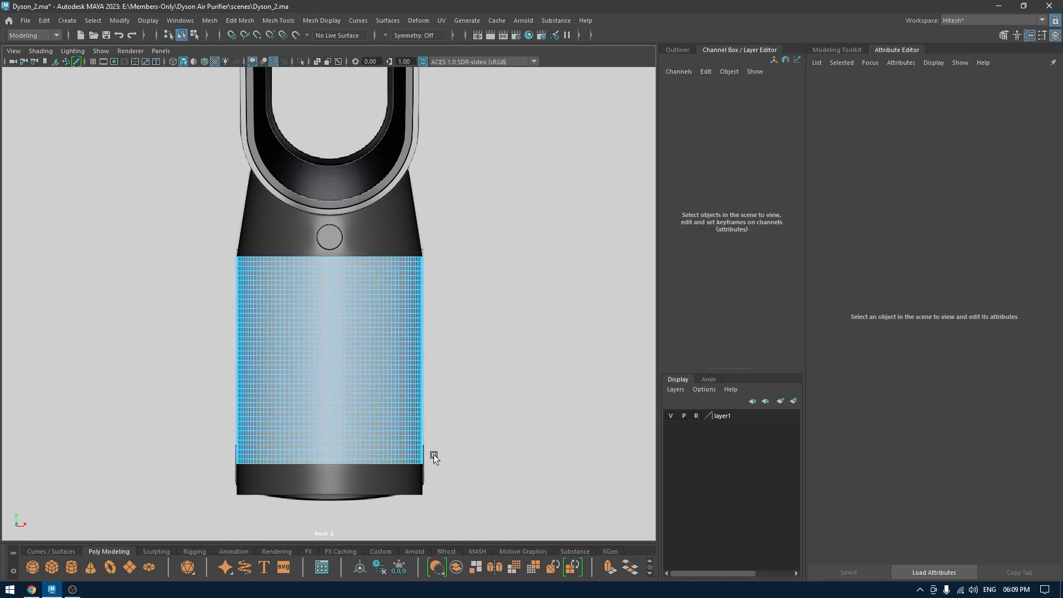
pyautogui.moveTo(433, 454); pyautogui.dragTo(165, 271)
# Deselect the edges of the lowest three face rows of the cylindrical section, just above the dark base
pyautogui.keyDown('alt'); pyautogui.moveTo(166, 273); pyautogui.dragTo(391, 415, button='right'); pyautogui.keyUp('alt')
pyautogui.keyDown('alt'); pyautogui.moveTo(391, 415); pyautogui.dragTo(392, 281, button='middle'); pyautogui.keyUp('alt')
pyautogui.keyDown('alt'); pyautogui.moveTo(408, 342); pyautogui.dragTo(436, 270, button='middle'); pyautogui.keyUp('alt')
pyautogui.keyDown('alt'); pyautogui.moveTo(407, 342); pyautogui.dragTo(464, 344, button='right'); pyautogui.keyUp('alt')
pyautogui.keyDown('ctrl'); pyautogui.moveTo(581, 428); pyautogui.dragTo(91, 364); pyautogui.keyUp('ctrl')
pyautogui.moveTo(586, 410); pyautogui.dragTo(14, 360)
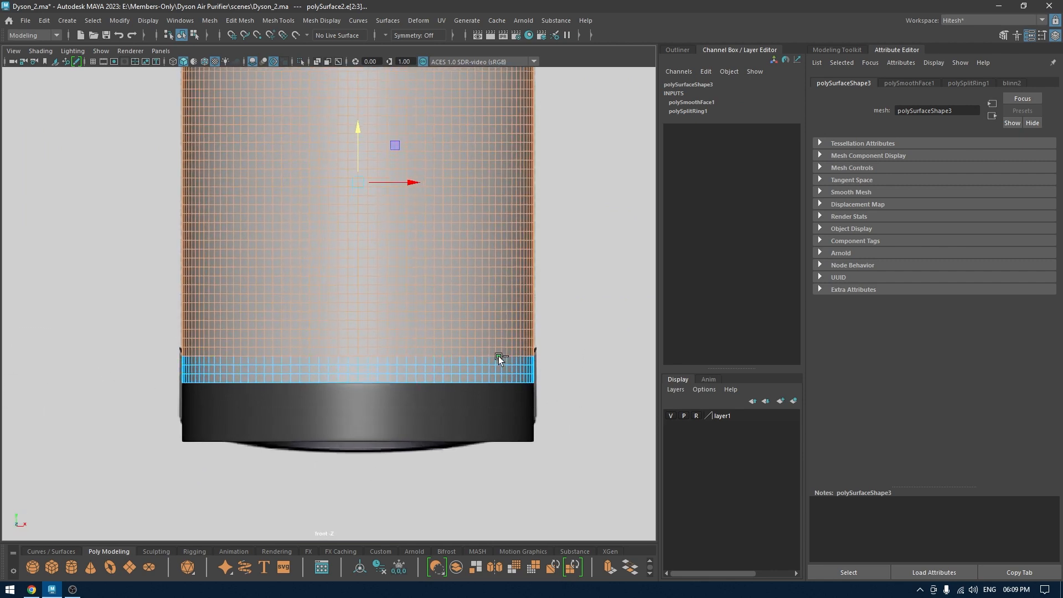
# Deselect the edges of the cylindrical section's three uppermost face rows, keeping only the central grid edges selected
pyautogui.keyDown('alt'); pyautogui.moveTo(475, 88); pyautogui.dragTo(475, 399, button='middle'); pyautogui.keyUp('alt')
pyautogui.keyDown('alt'); pyautogui.moveTo(449, 324); pyautogui.dragTo(496, 413, button='right'); pyautogui.keyUp('alt')
pyautogui.keyDown('alt'); pyautogui.moveTo(496, 413); pyautogui.dragTo(487, 353, button='middle'); pyautogui.keyUp('alt')
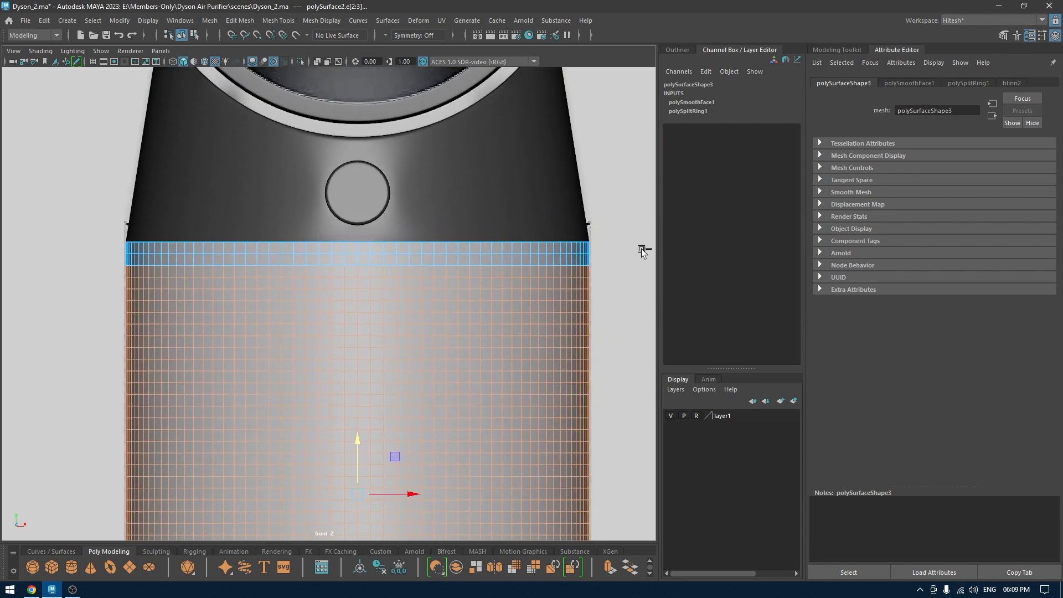
pyautogui.keyDown('ctrl'); pyautogui.moveTo(631, 245); pyautogui.dragTo(2, 277); pyautogui.keyUp('ctrl')
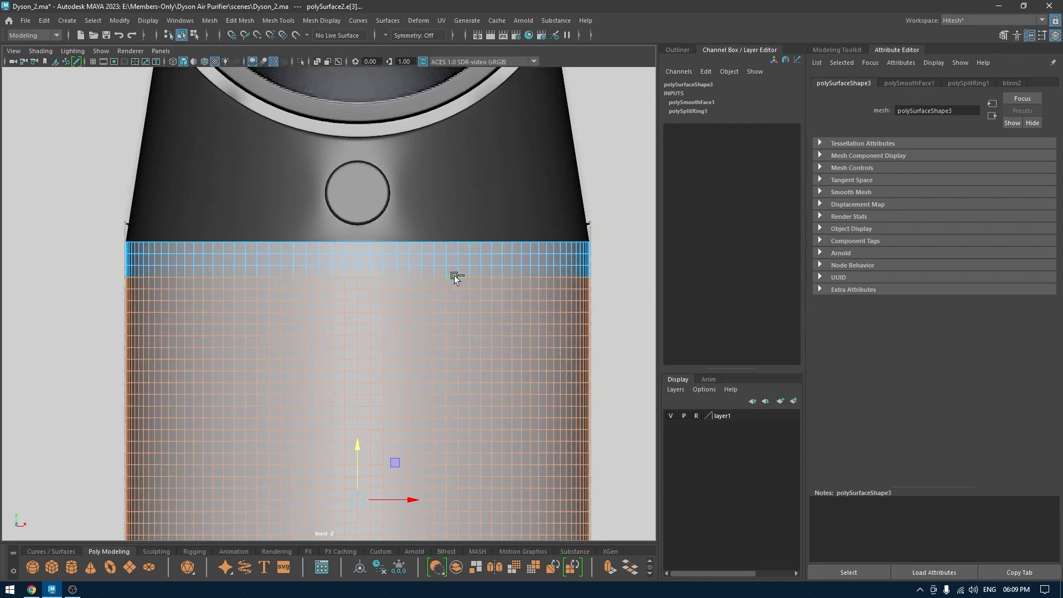
pyautogui.scroll(-5, 469, 383)
pyautogui.press('space')
pyautogui.moveTo(469, 365); pyautogui.dragTo(463, 317)
pyautogui.scroll(3, 454, 356)
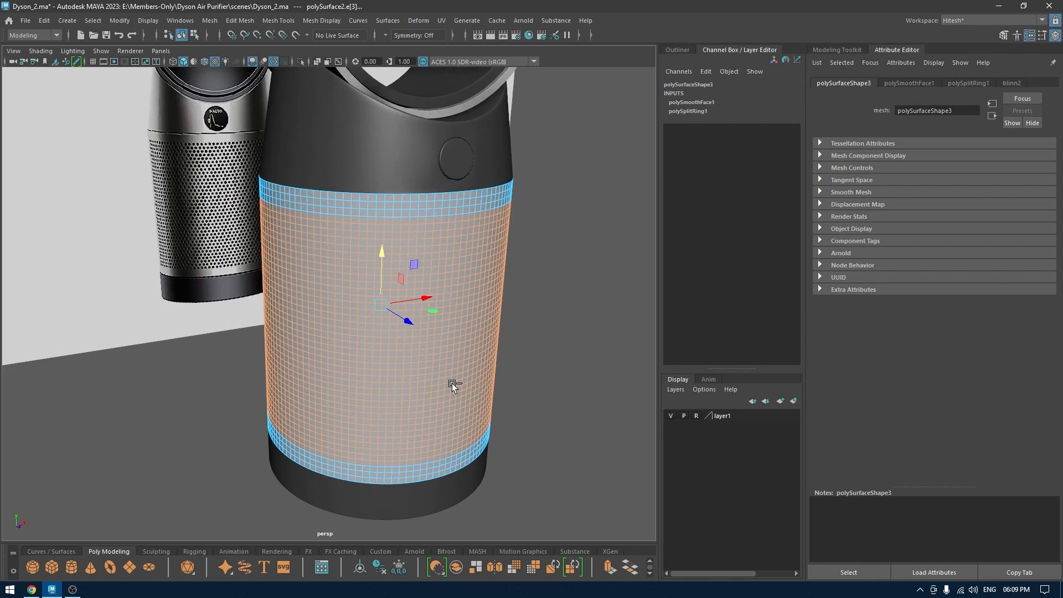
pyautogui.moveTo(450, 383)
pyautogui.keyDown('alt'); pyautogui.mouseDown()
pyautogui.moveTo(422, 373)
pyautogui.moveTo(443, 404)
pyautogui.moveTo(460, 396)
pyautogui.mouseUp(); pyautogui.keyUp('alt')
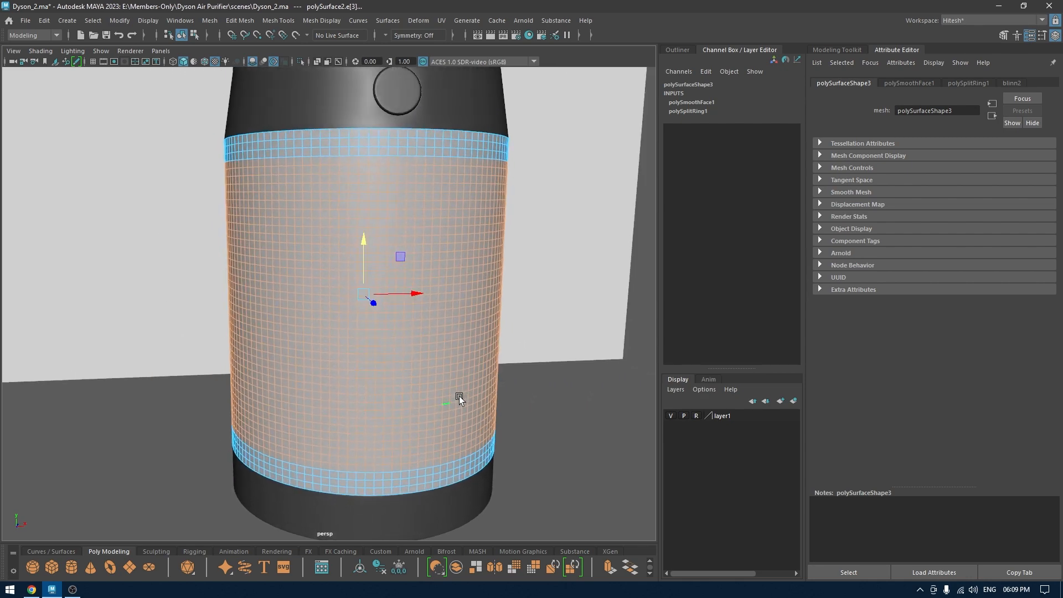
# Save the selected central edges as a quick select set named Set_Edge, then return to object mode and show the scene hierarchy
pyautogui.click(74, 25)
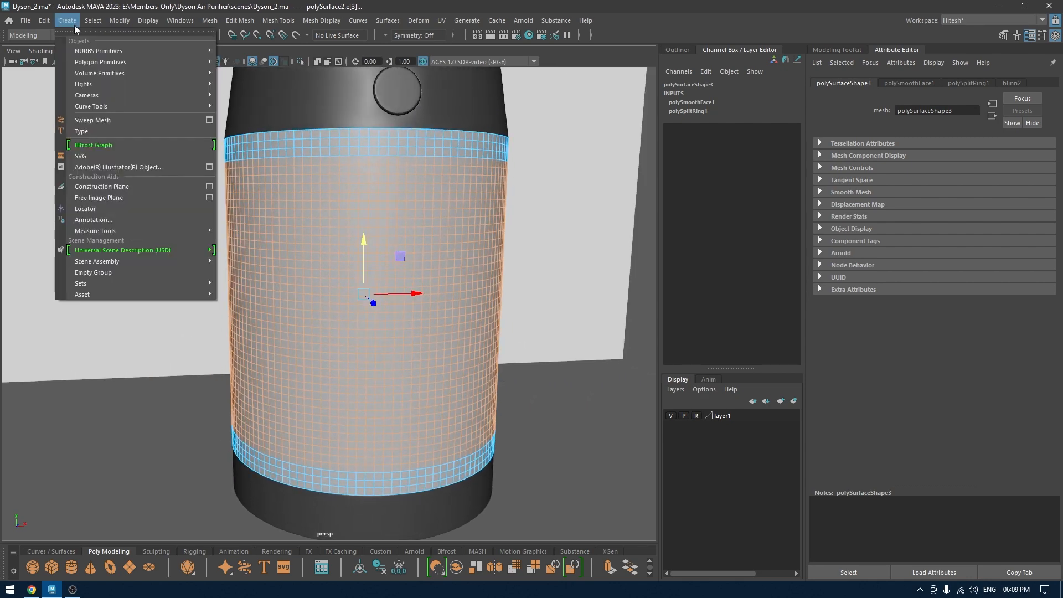
pyautogui.moveTo(133, 283)
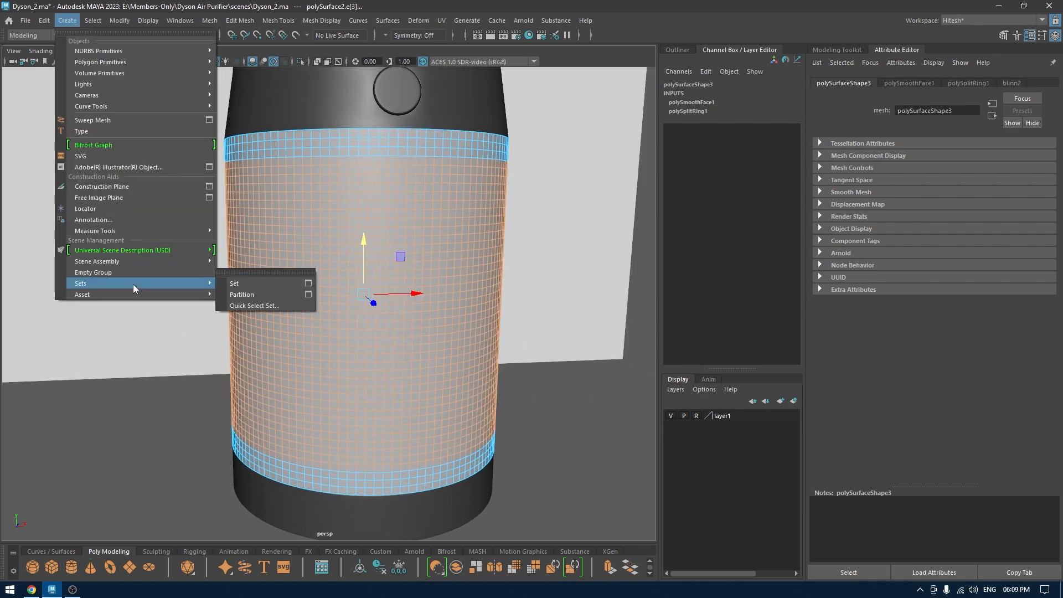
pyautogui.click(265, 306)
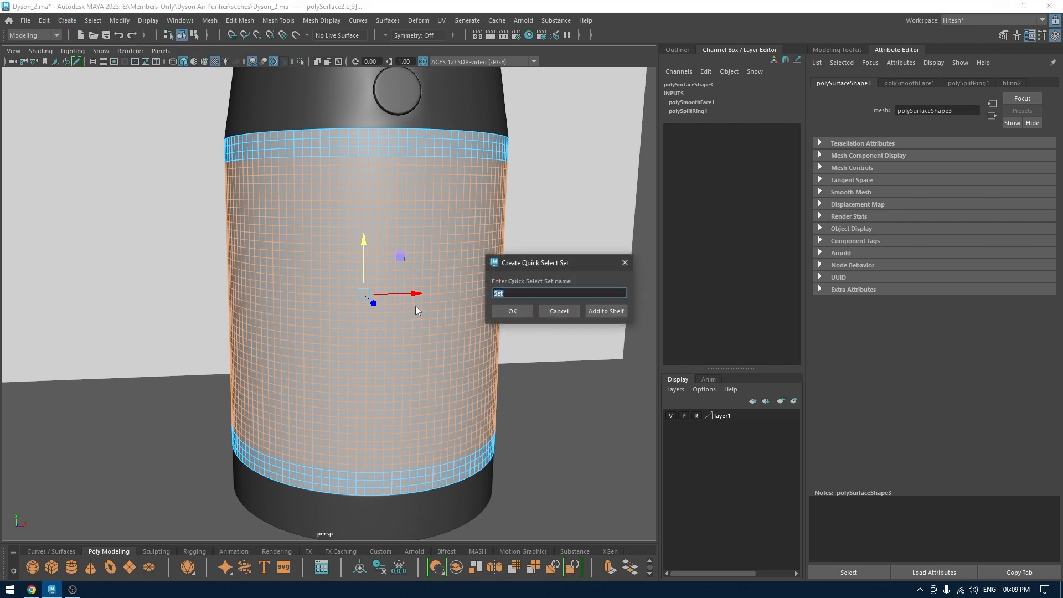
pyautogui.click(581, 288)
pyautogui.write('_Edge')
pyautogui.press('Return')
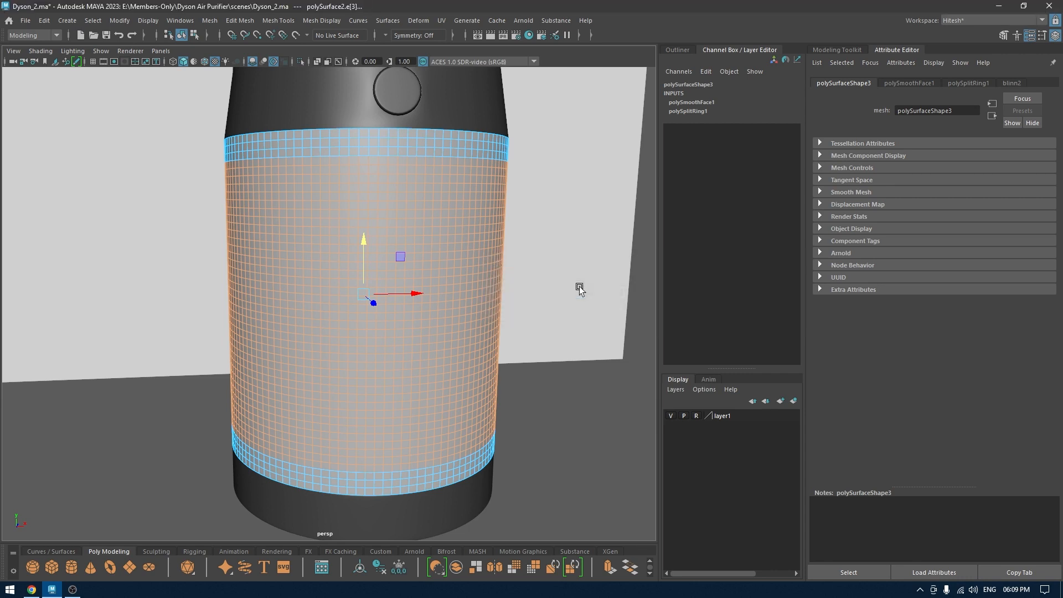
pyautogui.scroll(2, 363, 283)
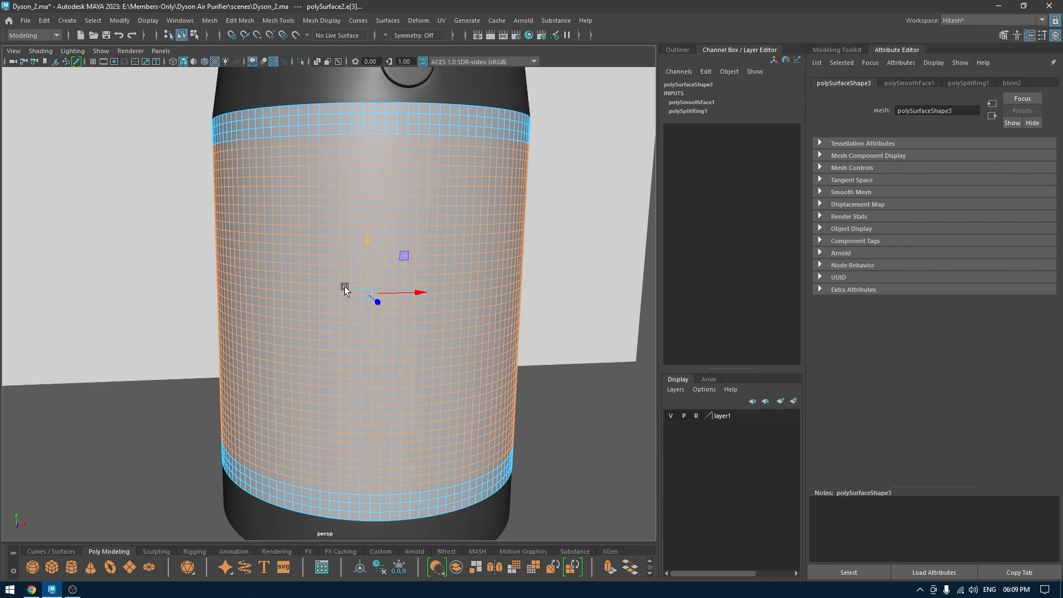
pyautogui.moveTo(343, 289); pyautogui.dragTo(382, 209, button='right')
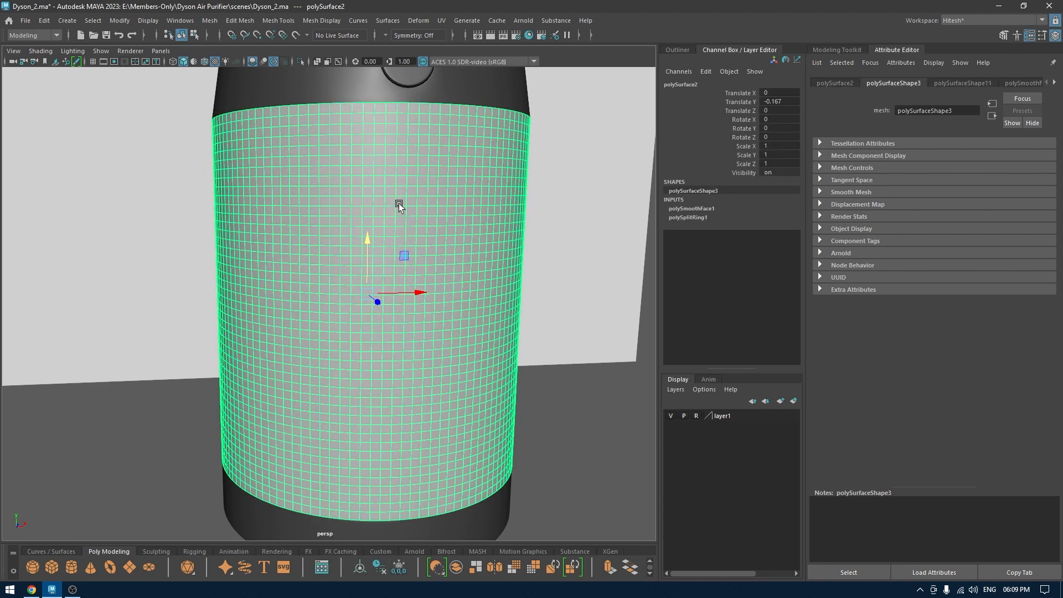
pyautogui.click(677, 50)
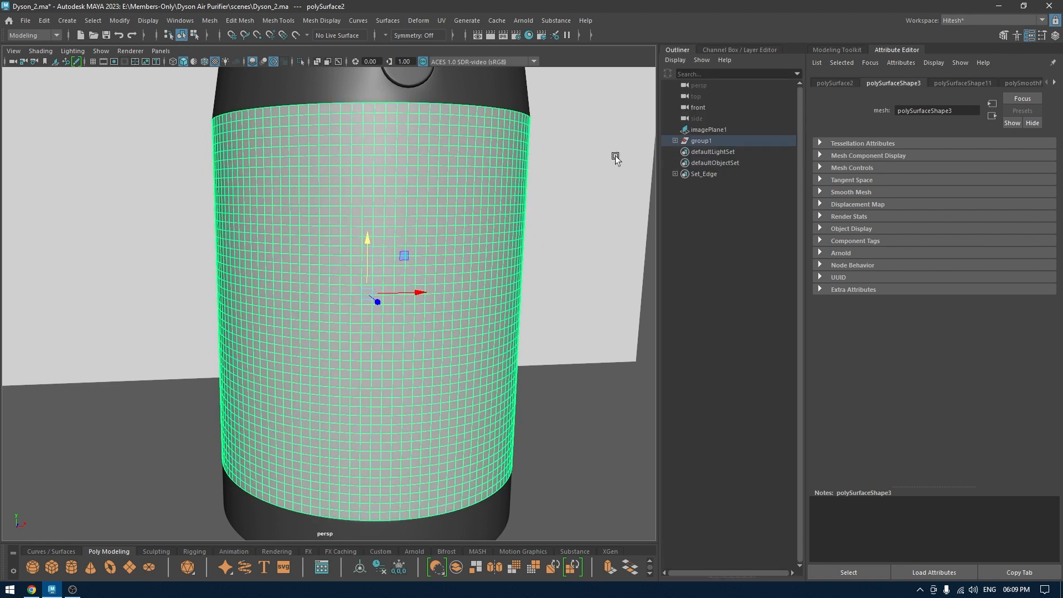
pyautogui.moveTo(421, 293); pyautogui.dragTo(662, 296)
pyautogui.hotkey('ctrl', 'z')
pyautogui.keyDown('alt'); pyautogui.moveTo(572, 238); pyautogui.dragTo(570, 247); pyautogui.keyUp('alt')
pyautogui.click(589, 278)
pyautogui.click(415, 293)
pyautogui.scroll(-2, 416, 294)
pyautogui.keyDown('alt'); pyautogui.moveTo(416, 293); pyautogui.dragTo(411, 254); pyautogui.keyUp('alt')
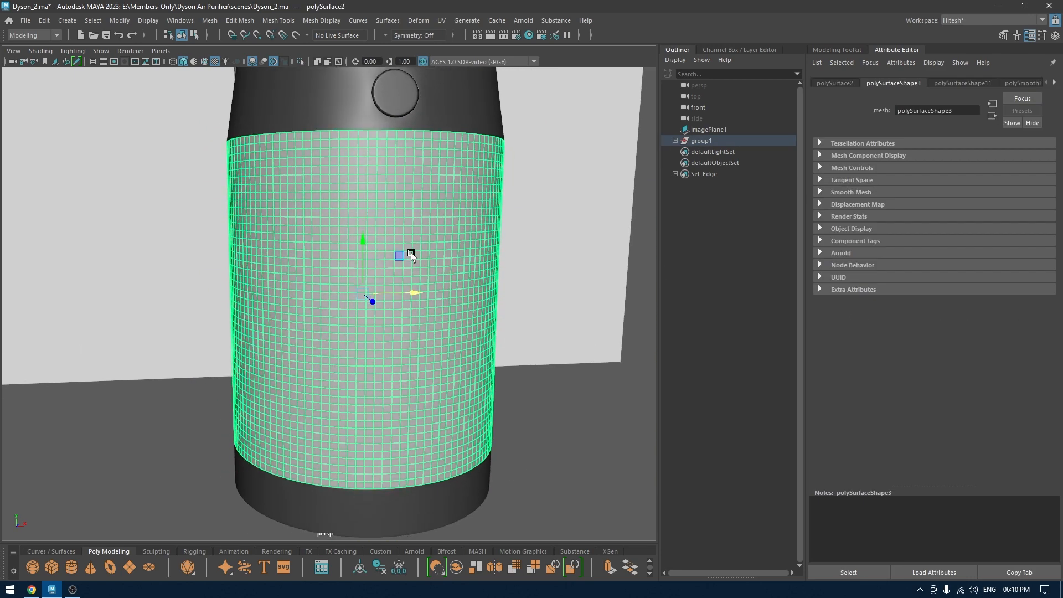
# Select all central faces around the cylindrical section from the front view, leaving out the three upper and three lower rows
pyautogui.moveTo(412, 253); pyautogui.dragTo(412, 286, button='right')
pyautogui.press('space')
pyautogui.moveTo(458, 265); pyautogui.dragTo(459, 297)
pyautogui.keyDown('alt'); pyautogui.moveTo(459, 296); pyautogui.dragTo(474, 233, button='middle'); pyautogui.keyUp('alt')
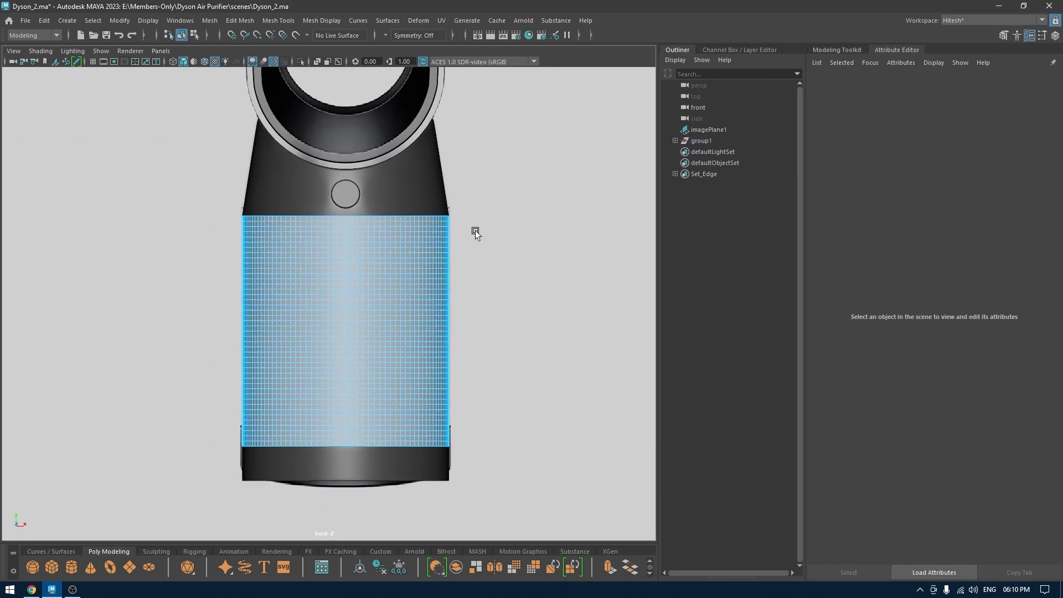
pyautogui.keyDown('alt'); pyautogui.moveTo(475, 233); pyautogui.dragTo(514, 224, button='right'); pyautogui.keyUp('alt')
pyautogui.keyDown('alt'); pyautogui.moveTo(514, 227); pyautogui.dragTo(500, 211, button='middle'); pyautogui.keyUp('alt')
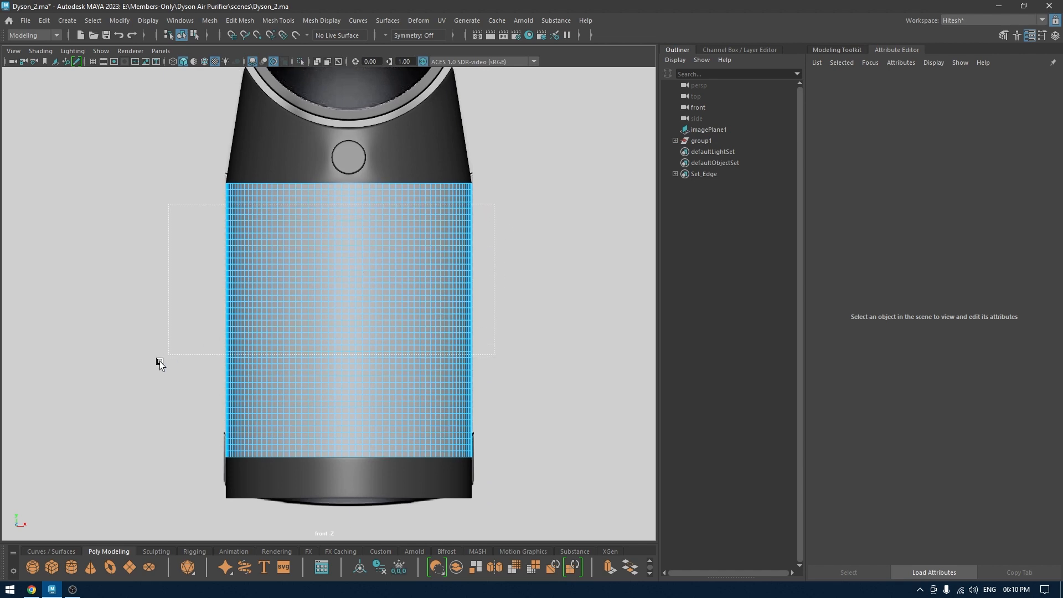
pyautogui.moveTo(133, 433); pyautogui.dragTo(133, 434)
pyautogui.press('space')
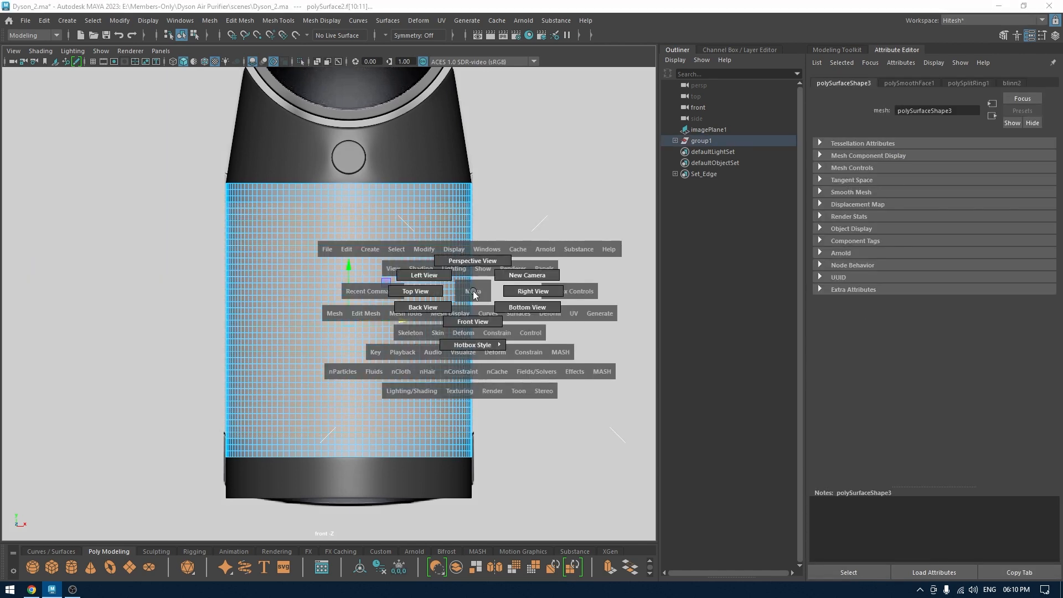
pyautogui.click(532, 250)
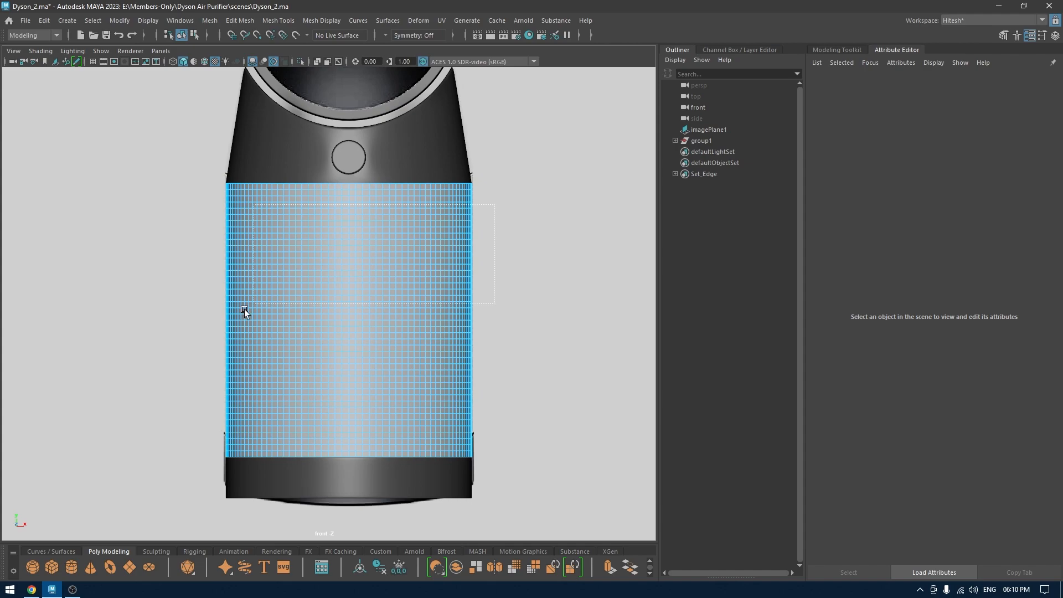
pyautogui.moveTo(148, 432); pyautogui.dragTo(148, 432)
pyautogui.press('space')
pyautogui.moveTo(404, 362); pyautogui.dragTo(408, 279)
# Inspect the upper and lower boundaries of the face selection on the cylindrical section in perspective
pyautogui.scroll(4, 410, 305)
pyautogui.keyDown('alt'); pyautogui.moveTo(408, 280); pyautogui.dragTo(413, 289, button='middle'); pyautogui.keyUp('alt')
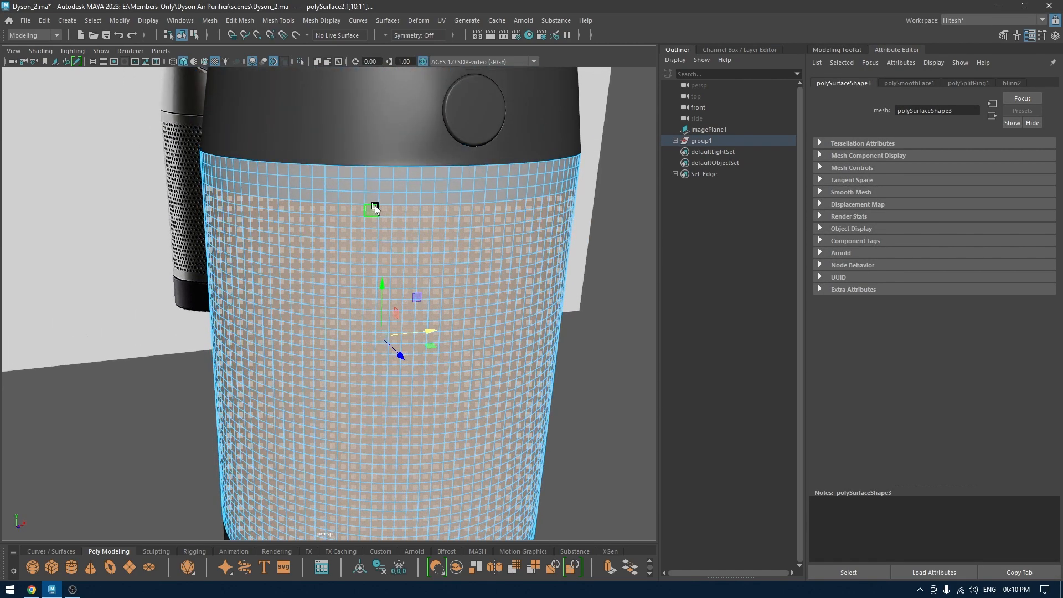
pyautogui.keyDown('alt'); pyautogui.moveTo(375, 206); pyautogui.dragTo(368, 194); pyautogui.keyUp('alt')
pyautogui.scroll(2, 372, 195)
pyautogui.keyDown('alt'); pyautogui.moveTo(434, 212); pyautogui.dragTo(421, 173); pyautogui.keyUp('alt')
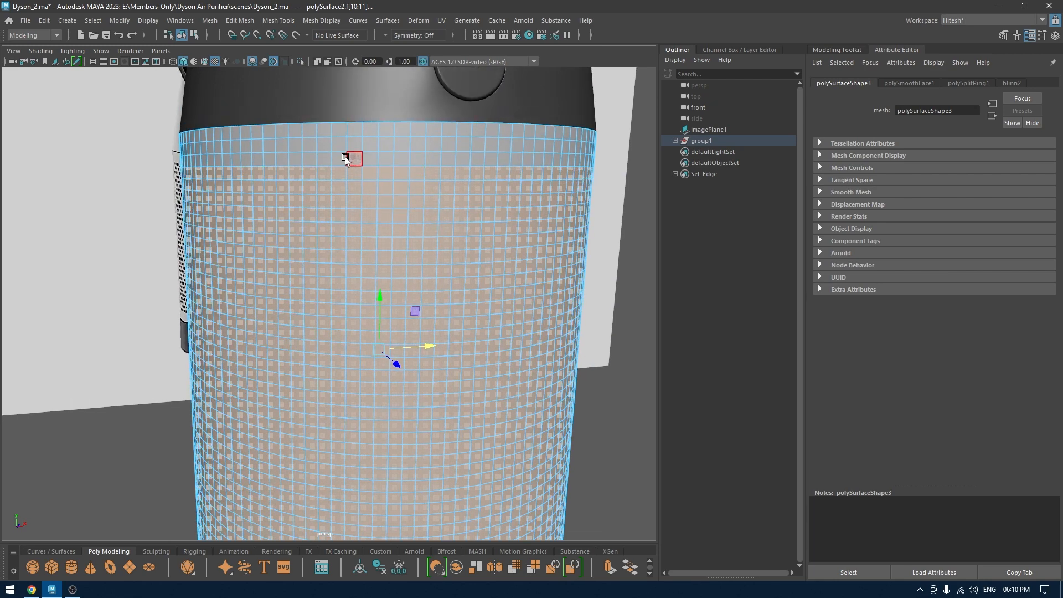
pyautogui.scroll(-3, 443, 216)
pyautogui.moveTo(404, 276)
pyautogui.keyDown('alt'); pyautogui.mouseDown()
pyautogui.moveTo(397, 225)
pyautogui.moveTo(402, 260)
pyautogui.mouseUp(); pyautogui.keyUp('alt')
pyautogui.scroll(2, 407, 361)
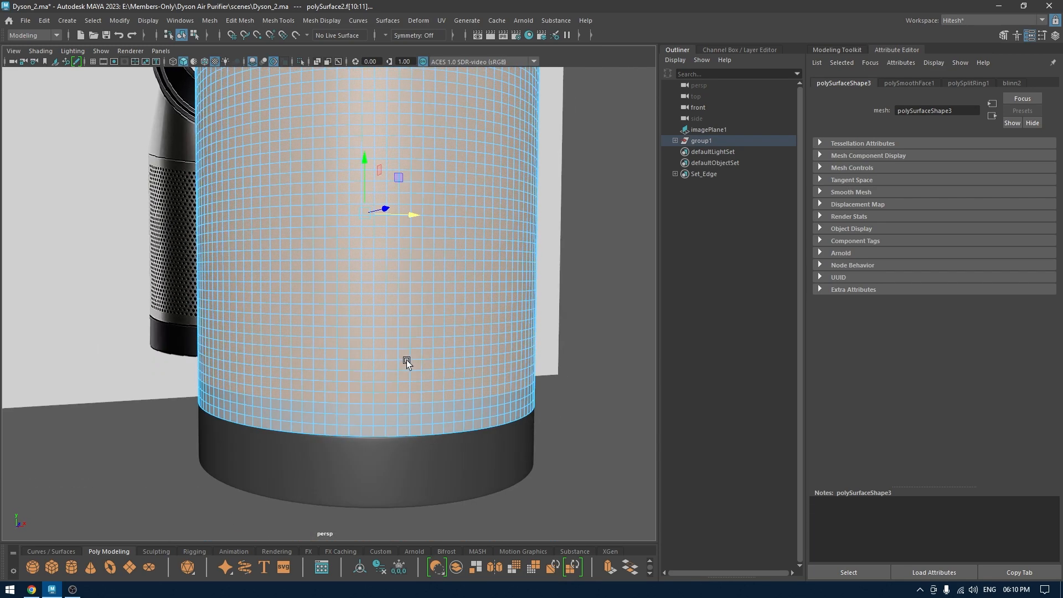
pyautogui.scroll(3, 423, 237)
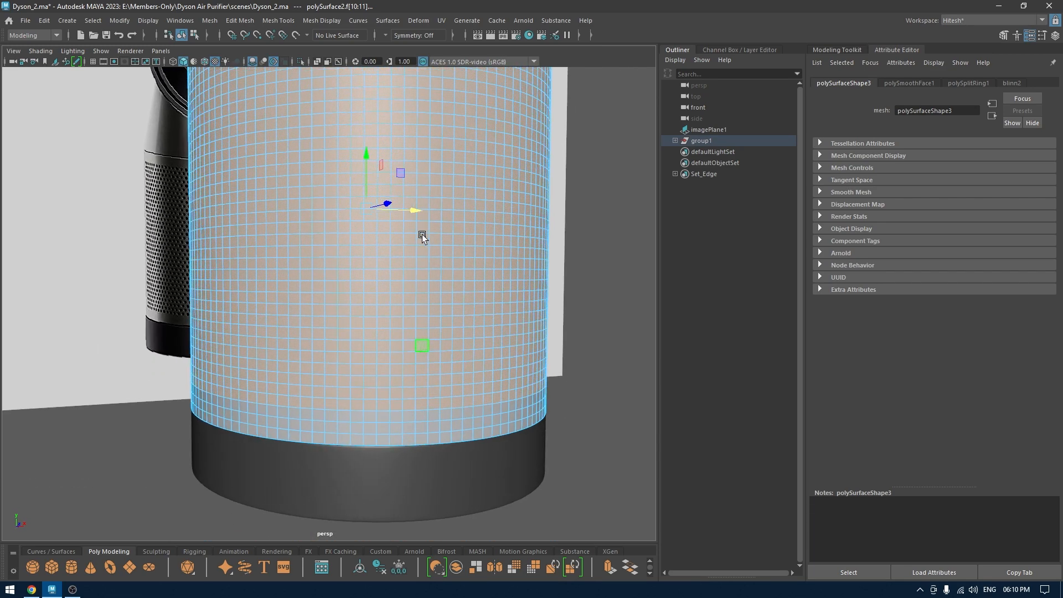
pyautogui.scroll(-3, 420, 240)
pyautogui.keyDown('alt'); pyautogui.moveTo(420, 240); pyautogui.dragTo(411, 294); pyautogui.keyUp('alt')
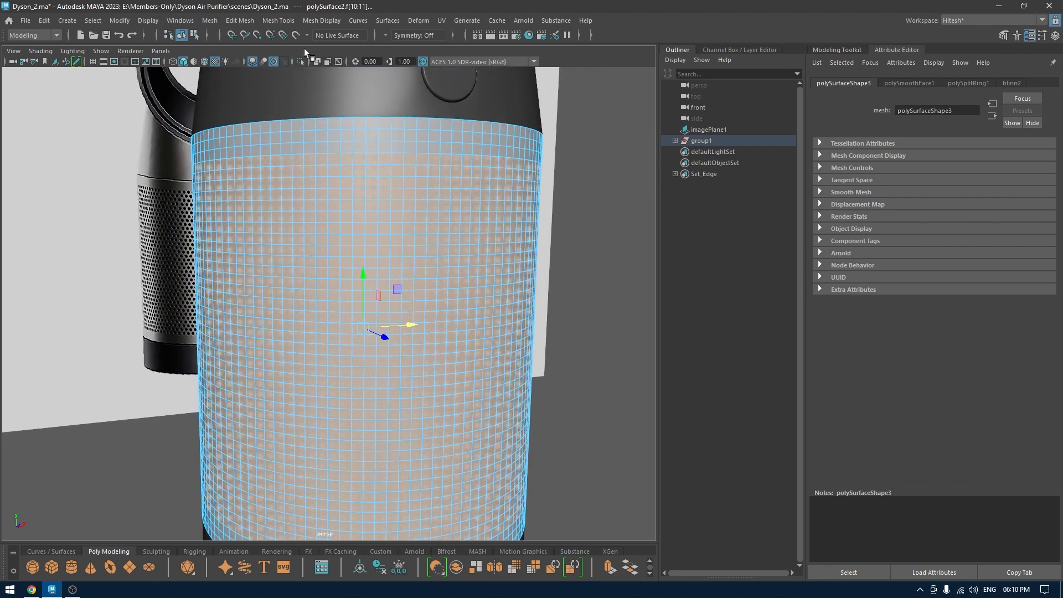
# Poke the selected central faces, return to object mode and clear the selection
pyautogui.click(244, 21)
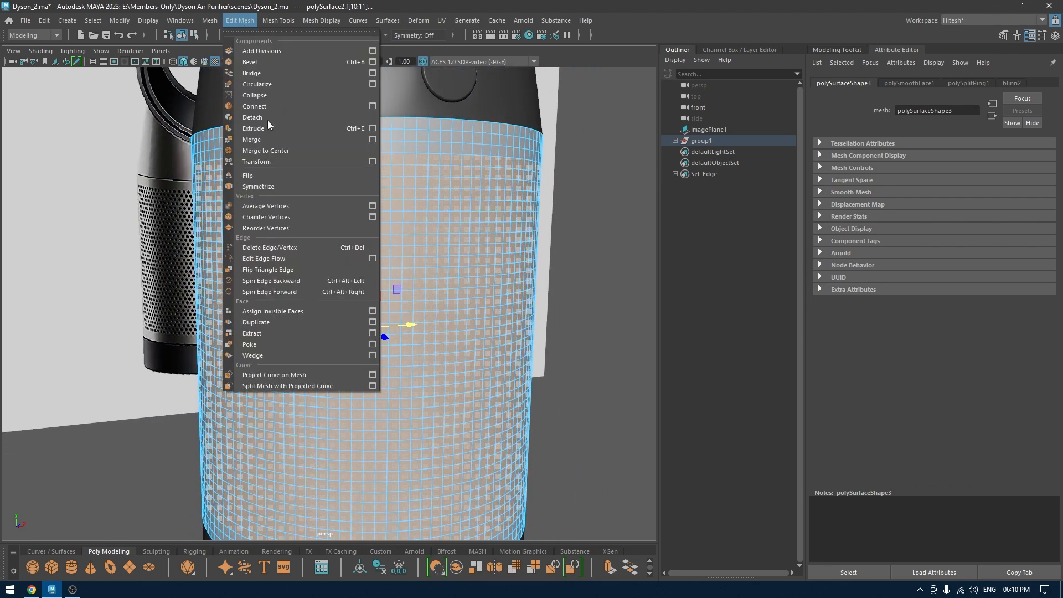
pyautogui.click(261, 342)
pyautogui.press('w')
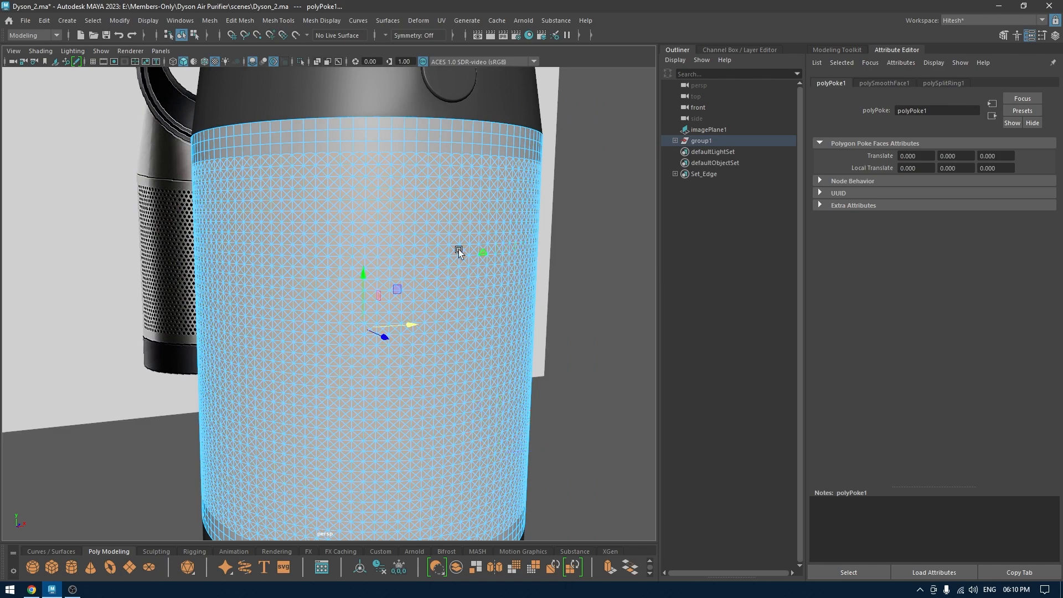
pyautogui.moveTo(447, 247); pyautogui.dragTo(501, 216, button='right')
pyautogui.scroll(-3, 446, 244)
pyautogui.keyDown('alt'); pyautogui.moveTo(488, 226); pyautogui.dragTo(504, 247); pyautogui.keyUp('alt')
pyautogui.click(596, 270)
pyautogui.keyDown('alt'); pyautogui.moveTo(554, 354); pyautogui.dragTo(566, 271, button='middle'); pyautogui.keyUp('alt')
pyautogui.scroll(3, 567, 270)
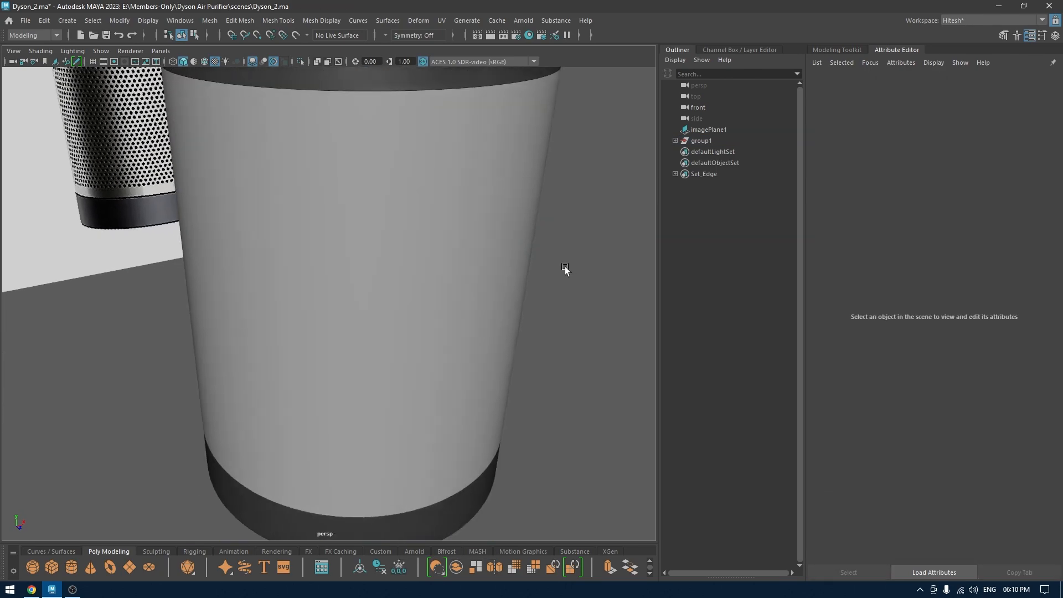
pyautogui.keyDown('alt'); pyautogui.moveTo(567, 271); pyautogui.dragTo(537, 271); pyautogui.keyUp('alt')
# Recall the Set_Edge quick selection on the cylindrical section and delete those edges to leave a diamond grid
pyautogui.click(437, 275)
pyautogui.scroll(-2, 437, 274)
pyautogui.keyDown('alt'); pyautogui.moveTo(446, 237); pyautogui.dragTo(455, 239); pyautogui.keyUp('alt')
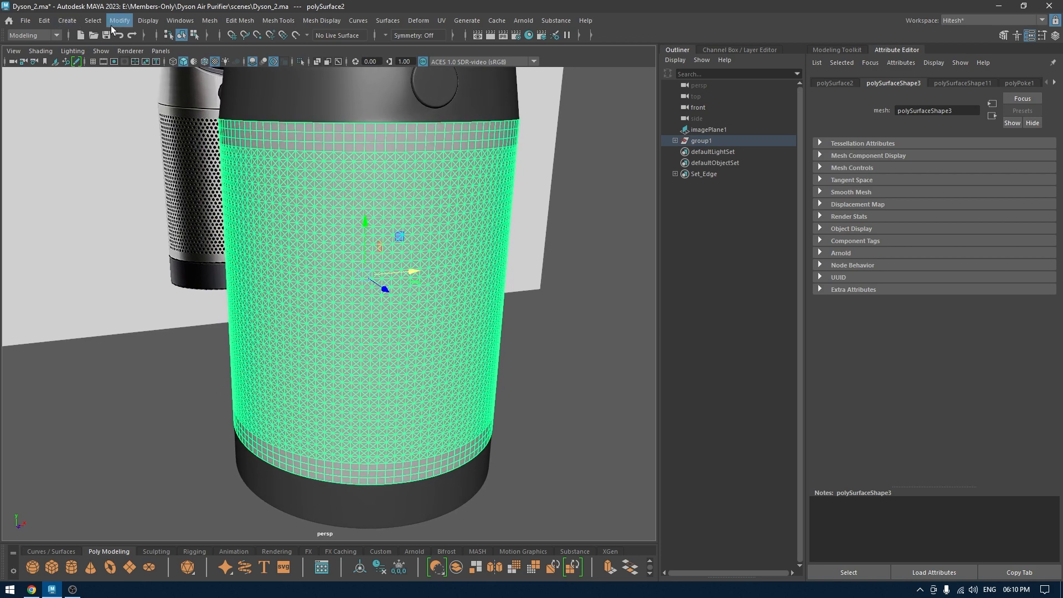
pyautogui.click(89, 20)
pyautogui.moveTo(167, 158)
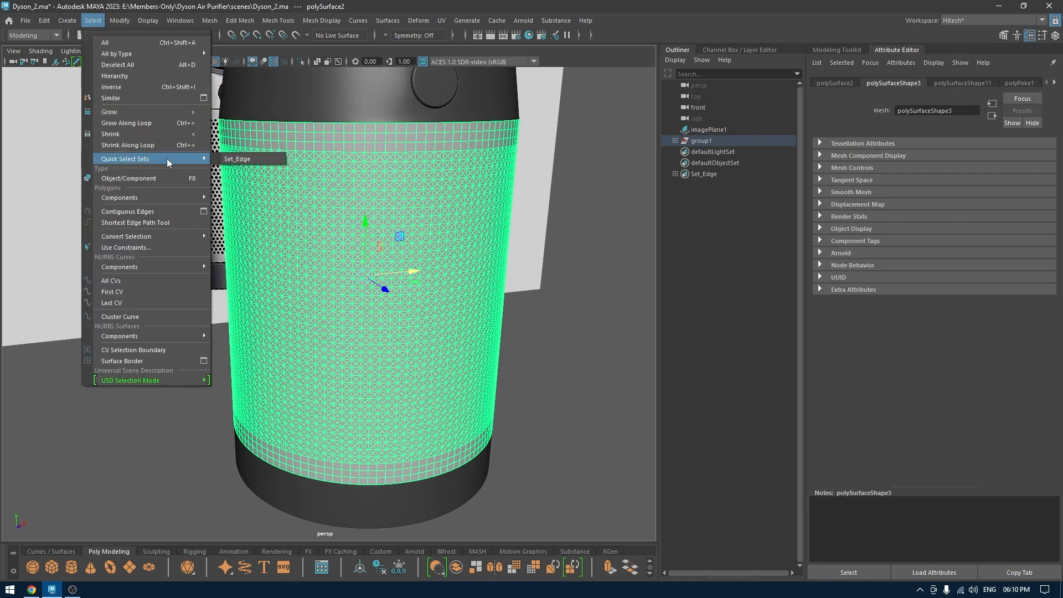
pyautogui.click(237, 158)
pyautogui.keyDown('shift'); pyautogui.rightClick(417, 200); pyautogui.keyUp('shift')
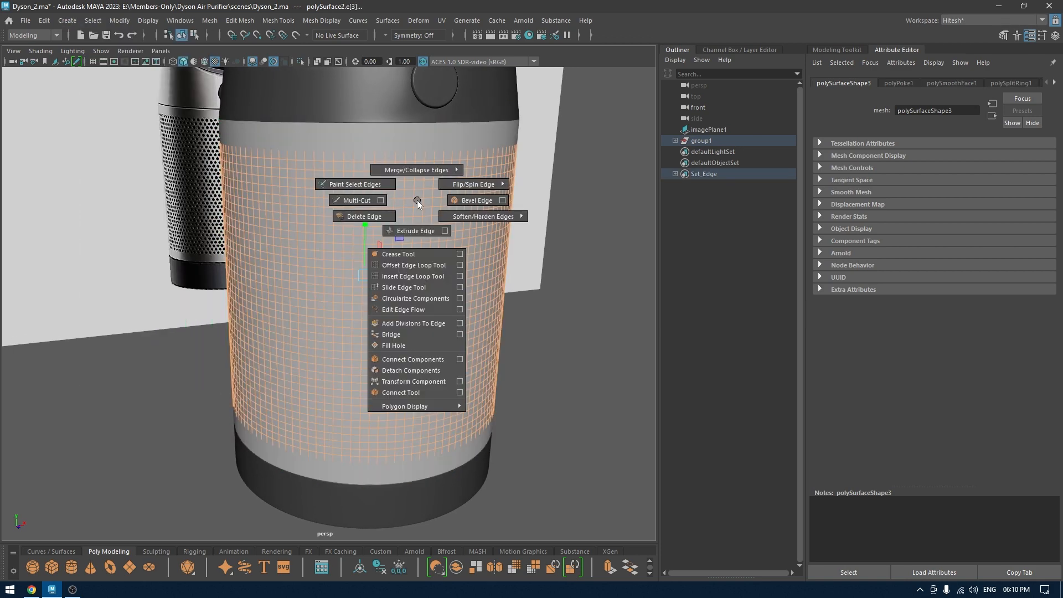
pyautogui.moveTo(418, 203); pyautogui.dragTo(336, 216, button='right')
pyautogui.click(336, 216)
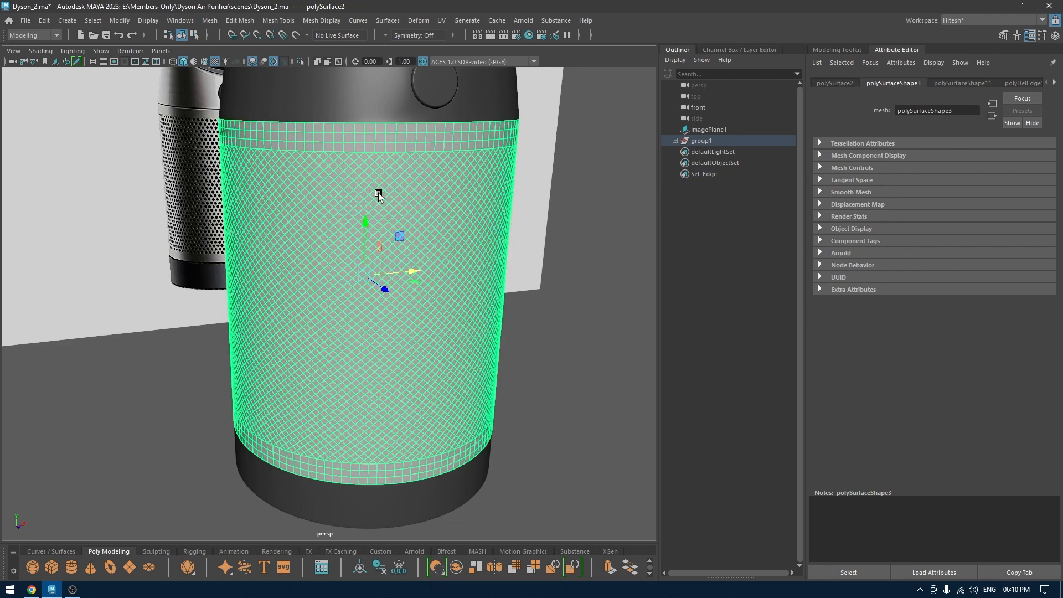
# Select the central diamond-grid faces of the cylindrical section from the front view and check the selection's upper and lower boundaries in perspective
pyautogui.press('space')
pyautogui.moveTo(380, 186); pyautogui.dragTo(440, 207)
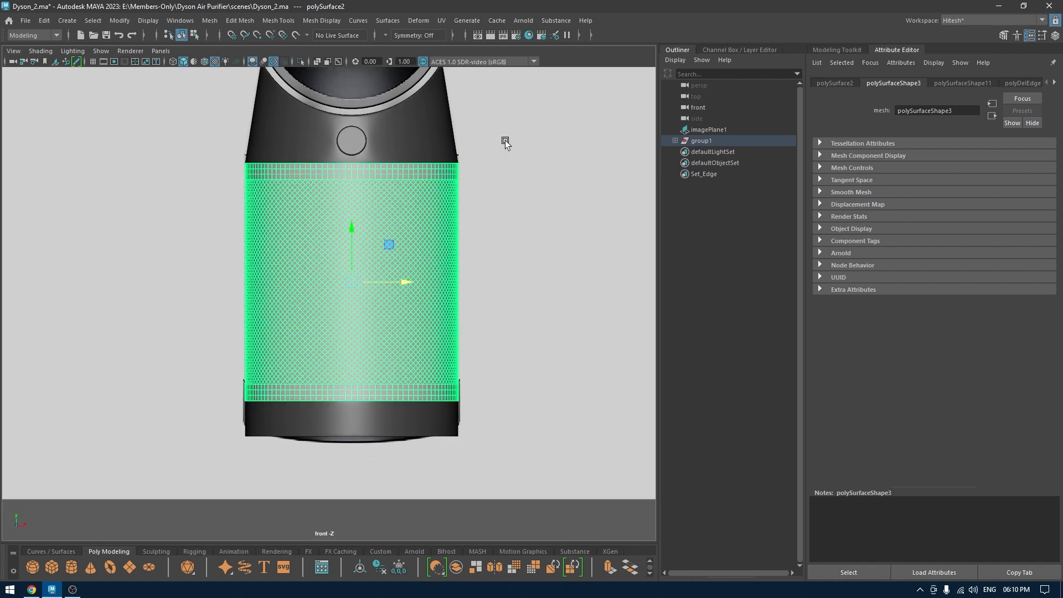
pyautogui.moveTo(505, 143); pyautogui.dragTo(504, 187, button='right')
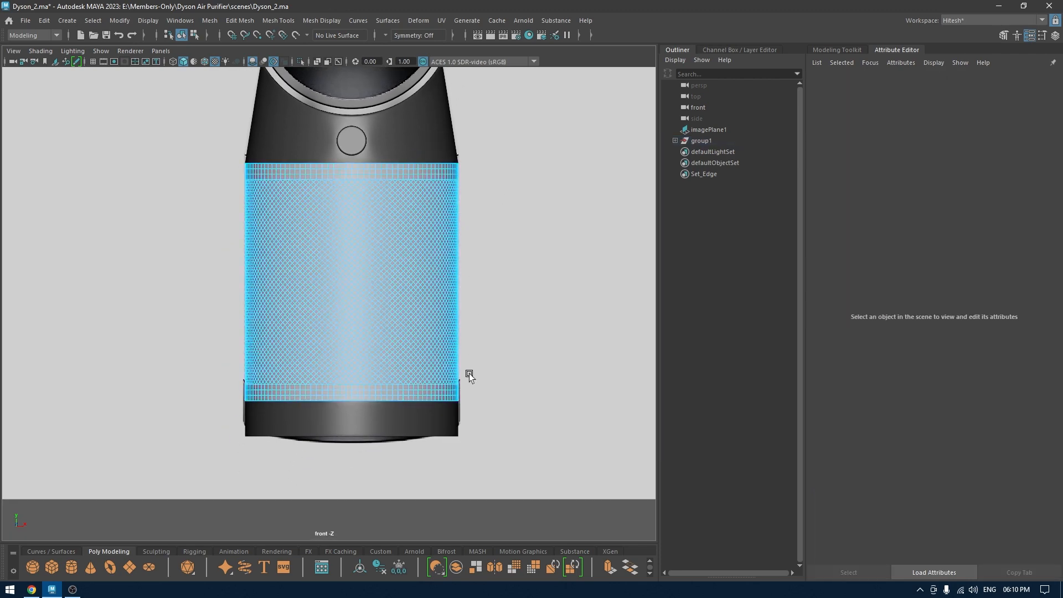
pyautogui.moveTo(74, 233); pyautogui.dragTo(63, 184)
pyautogui.press('space')
pyautogui.moveTo(328, 212); pyautogui.dragTo(330, 193)
pyautogui.keyDown('alt'); pyautogui.moveTo(330, 192); pyautogui.dragTo(414, 179, button='right'); pyautogui.keyUp('alt')
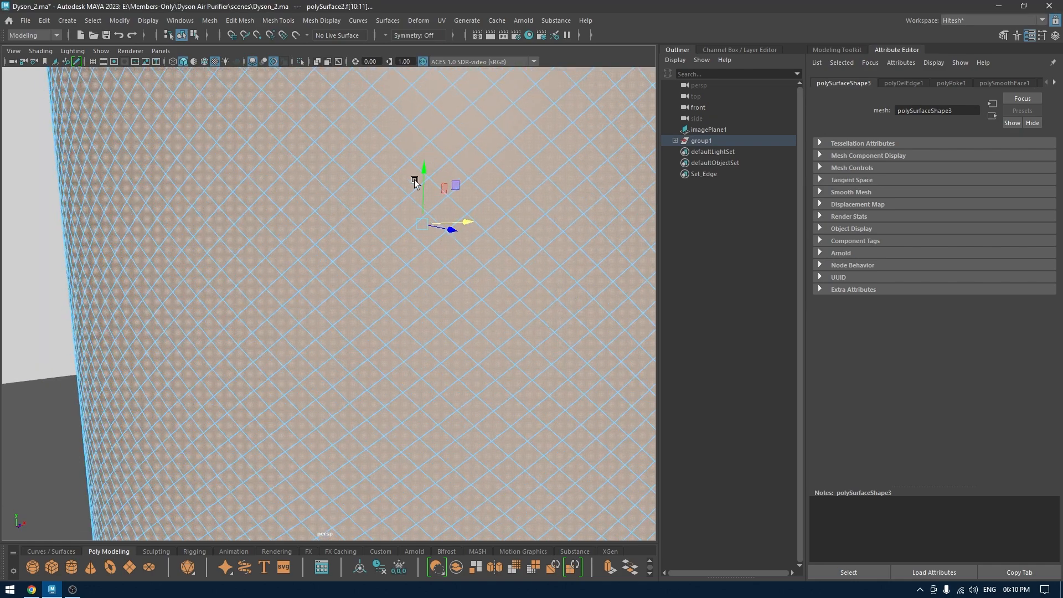
pyautogui.keyDown('alt'); pyautogui.moveTo(371, 111); pyautogui.dragTo(345, 216, button='middle'); pyautogui.keyUp('alt')
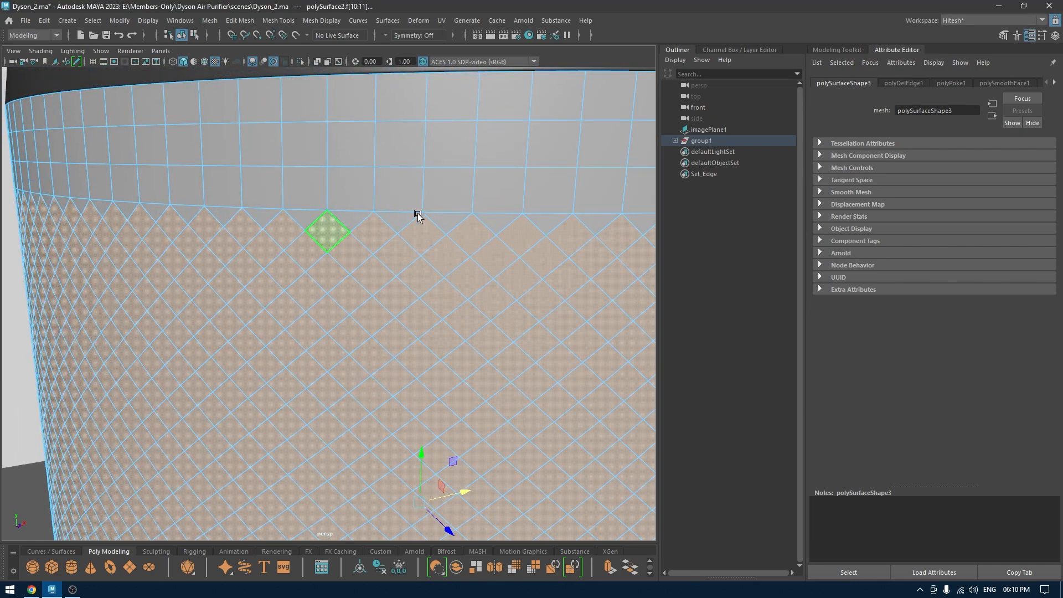
pyautogui.keyDown('alt'); pyautogui.moveTo(476, 222); pyautogui.dragTo(359, 233, button='right'); pyautogui.keyUp('alt')
pyautogui.keyDown('alt'); pyautogui.moveTo(454, 260); pyautogui.dragTo(464, 22, button='middle'); pyautogui.keyUp('alt')
pyautogui.keyDown('alt'); pyautogui.moveTo(387, 387); pyautogui.dragTo(496, 407, button='right'); pyautogui.keyUp('alt')
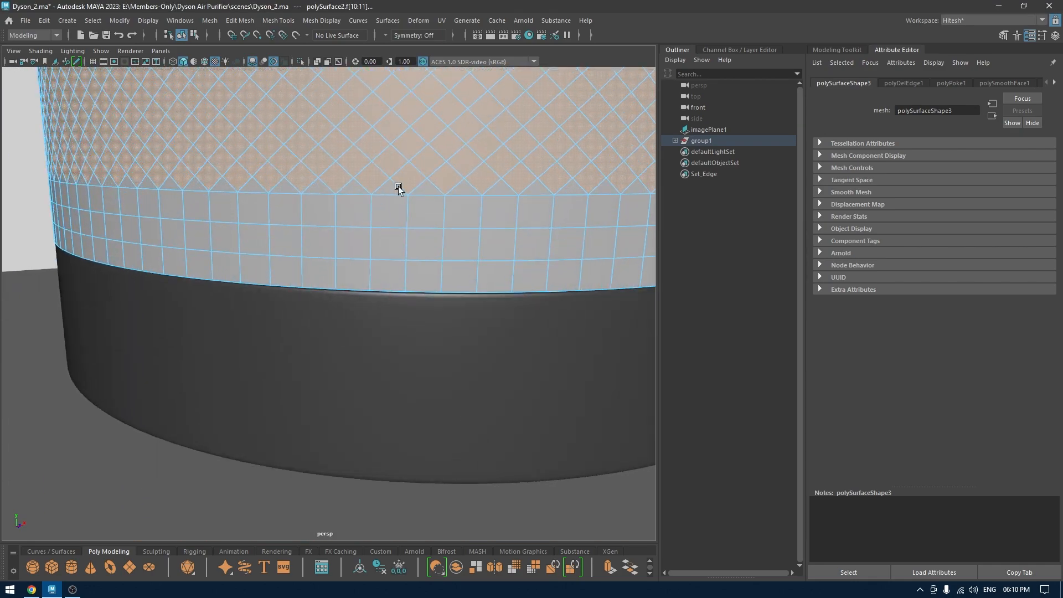
# Extrude the selected diamond faces of the grille with an offset of 0.02 and Keep Faces Together off
pyautogui.keyDown('alt'); pyautogui.moveTo(415, 238); pyautogui.dragTo(364, 203, button='right'); pyautogui.keyUp('alt')
pyautogui.keyDown('alt'); pyautogui.moveTo(364, 203); pyautogui.dragTo(394, 319, button='middle'); pyautogui.keyUp('alt')
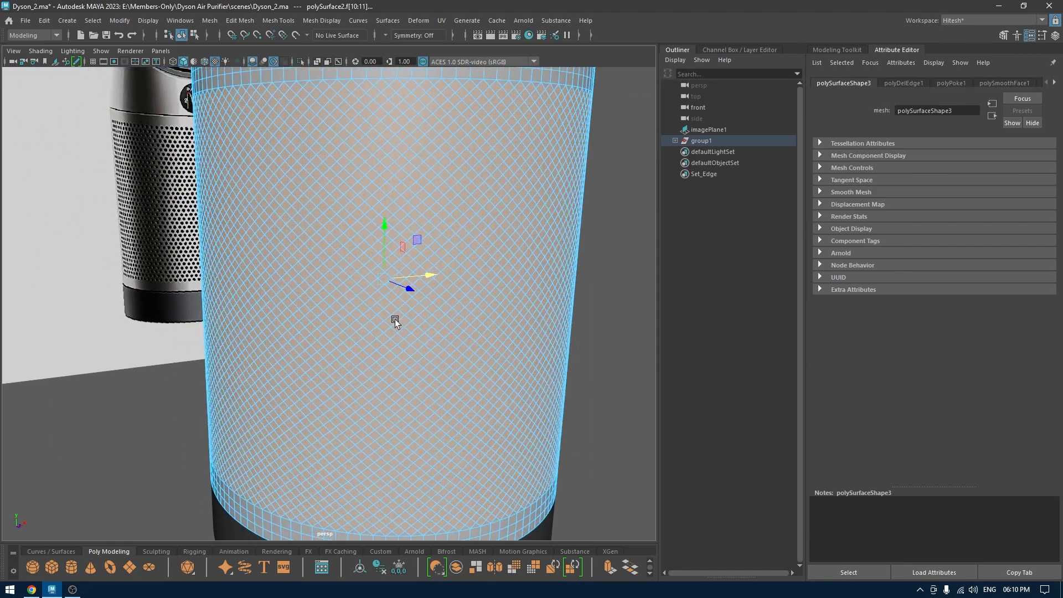
pyautogui.hotkey('ctrl', 'e')
pyautogui.keyDown('alt'); pyautogui.moveTo(397, 192); pyautogui.dragTo(454, 261, button='right'); pyautogui.keyUp('alt')
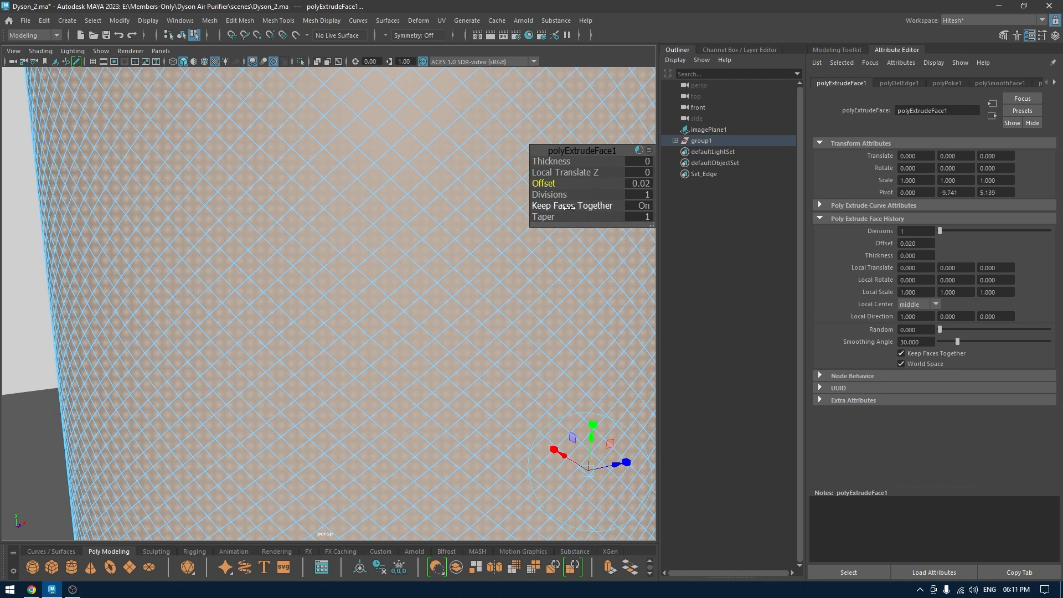
pyautogui.click(539, 207)
pyautogui.click(638, 206)
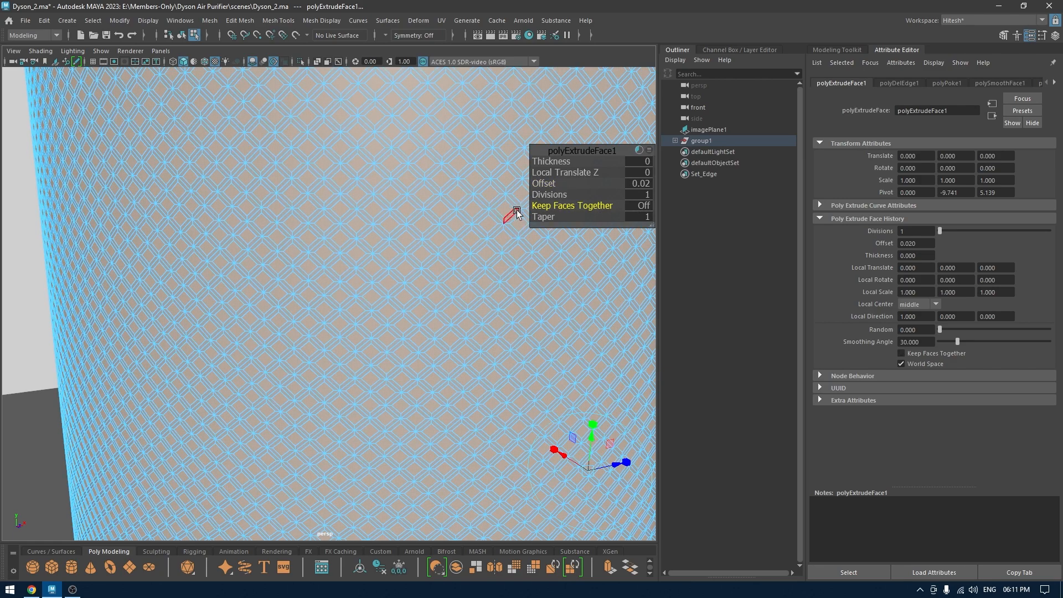
# Delete the inset diamond faces to cut the grille's holes
pyautogui.scroll(-5, 507, 274)
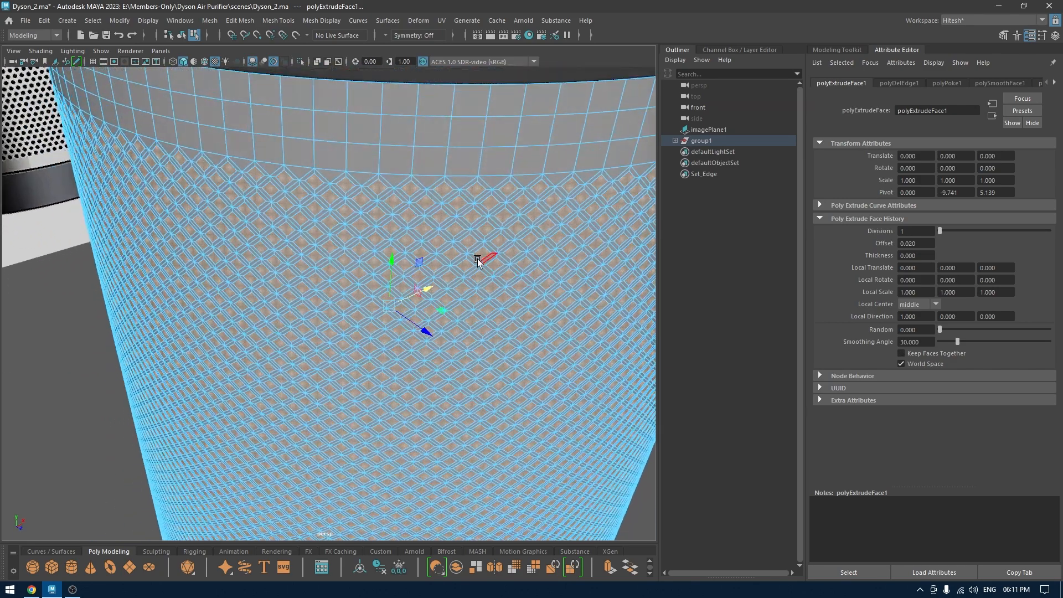
pyautogui.press('Delete')
pyautogui.press('f')
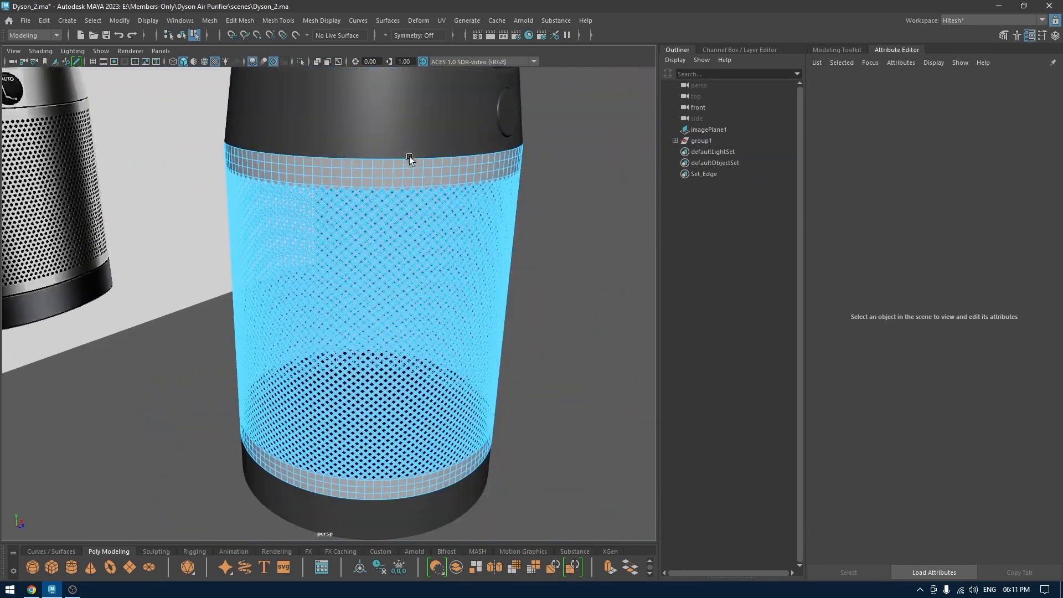
# Isolate the perforated cylinder and extrude its faces with a thickness of -0.05
pyautogui.click(426, 231)
pyautogui.press('f')
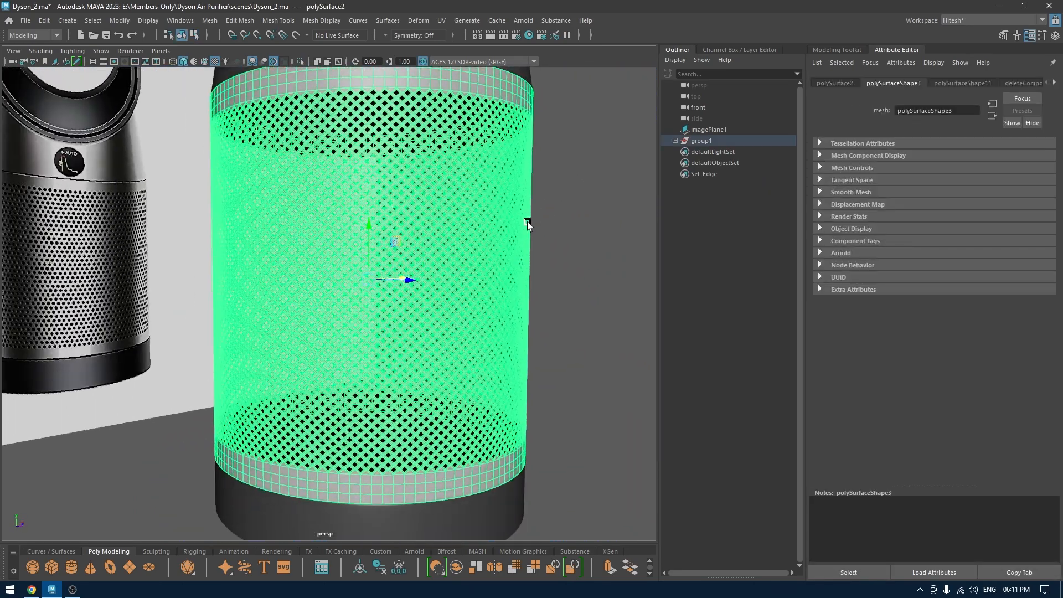
pyautogui.hotkey('alt', 'h')
pyautogui.keyDown('alt'); pyautogui.moveTo(468, 205); pyautogui.dragTo(435, 285); pyautogui.keyUp('alt')
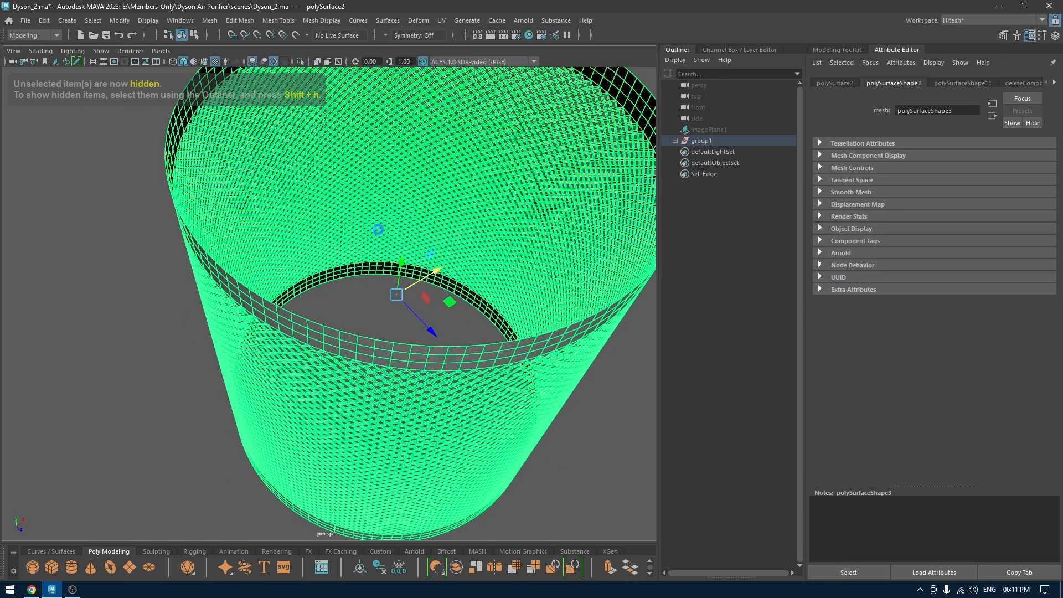
pyautogui.hotkey('ctrl', 'e')
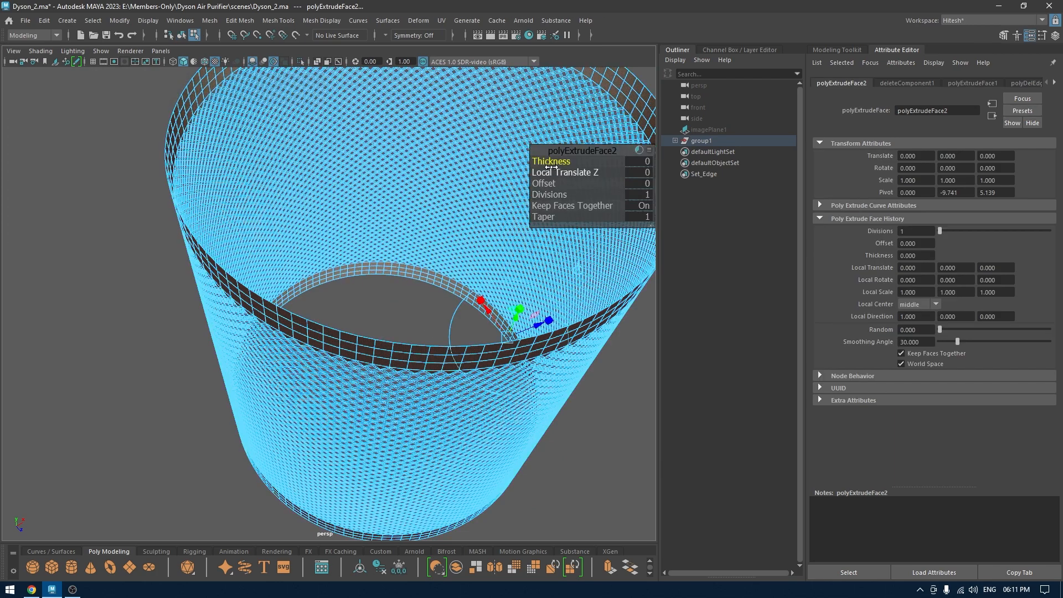
pyautogui.moveTo(547, 162); pyautogui.dragTo(545, 162)
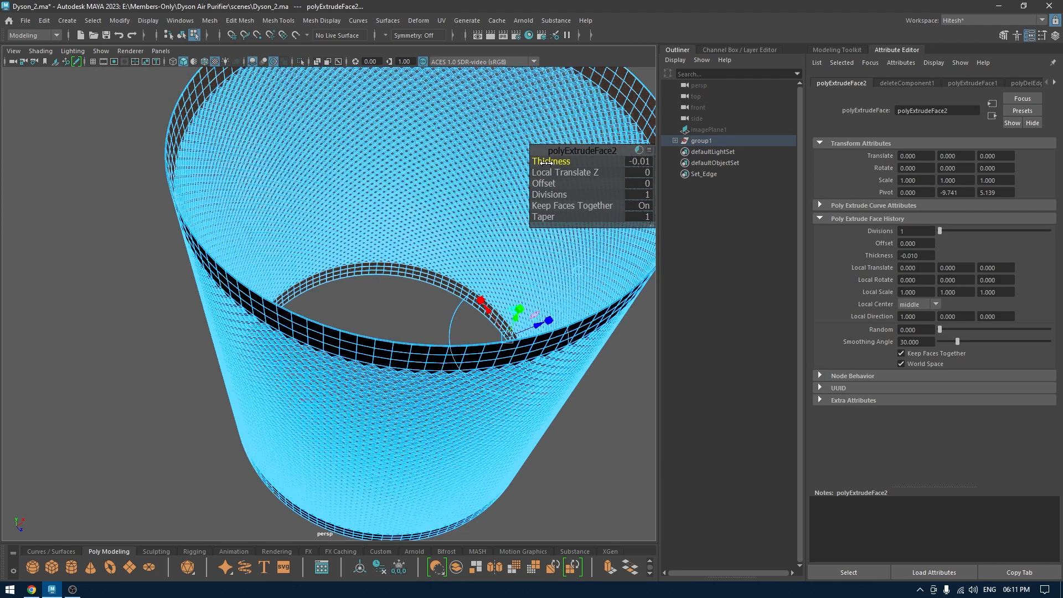
pyautogui.scroll(3, 420, 309)
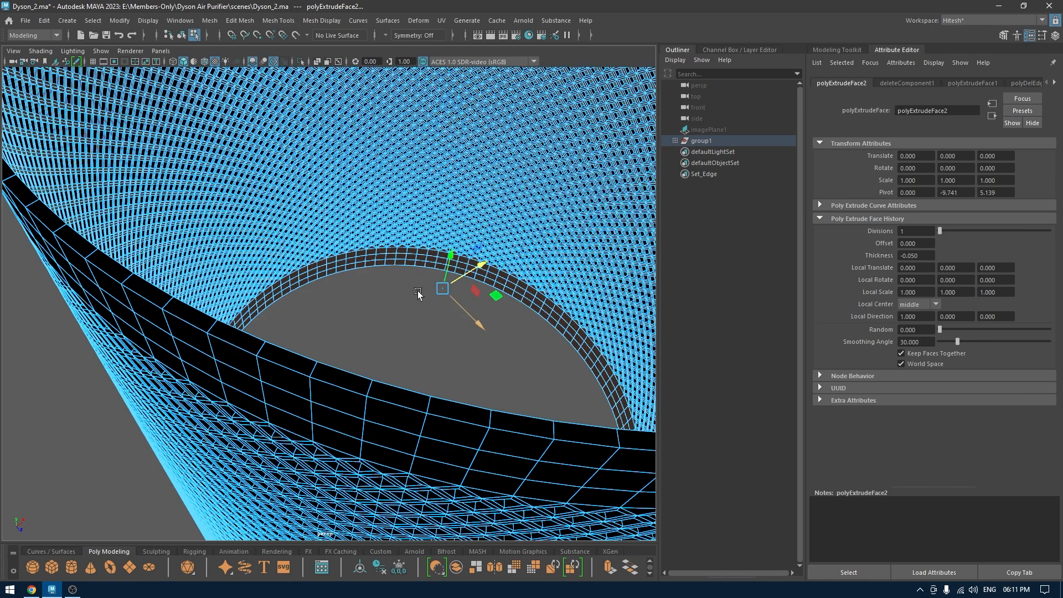
# Return to object mode, bring back the hidden parts and reverse the grille's normals
pyautogui.rightClick(383, 268)
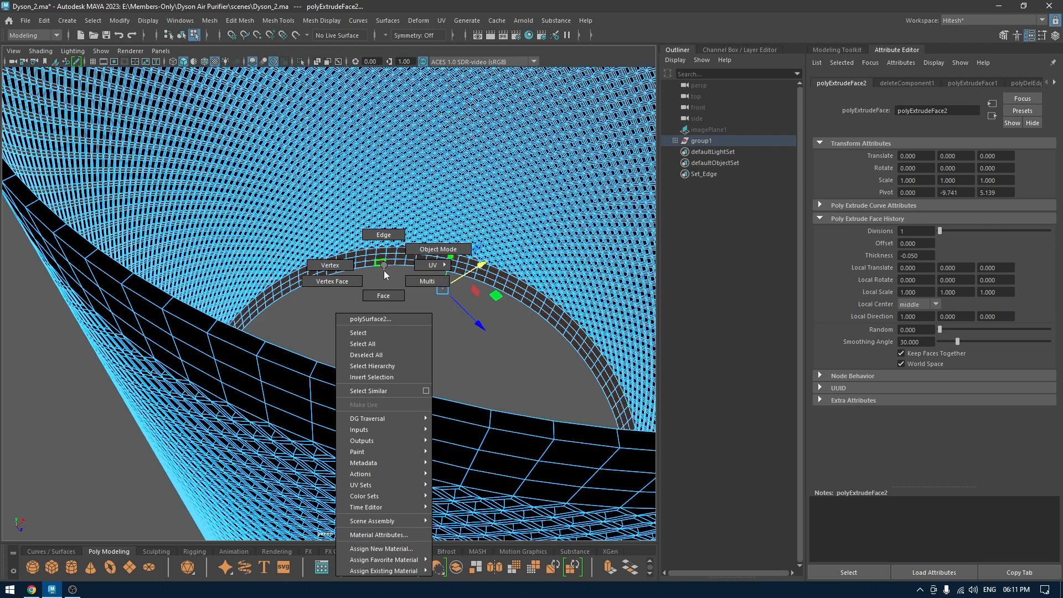
pyautogui.click(423, 254)
pyautogui.scroll(-10, 435, 280)
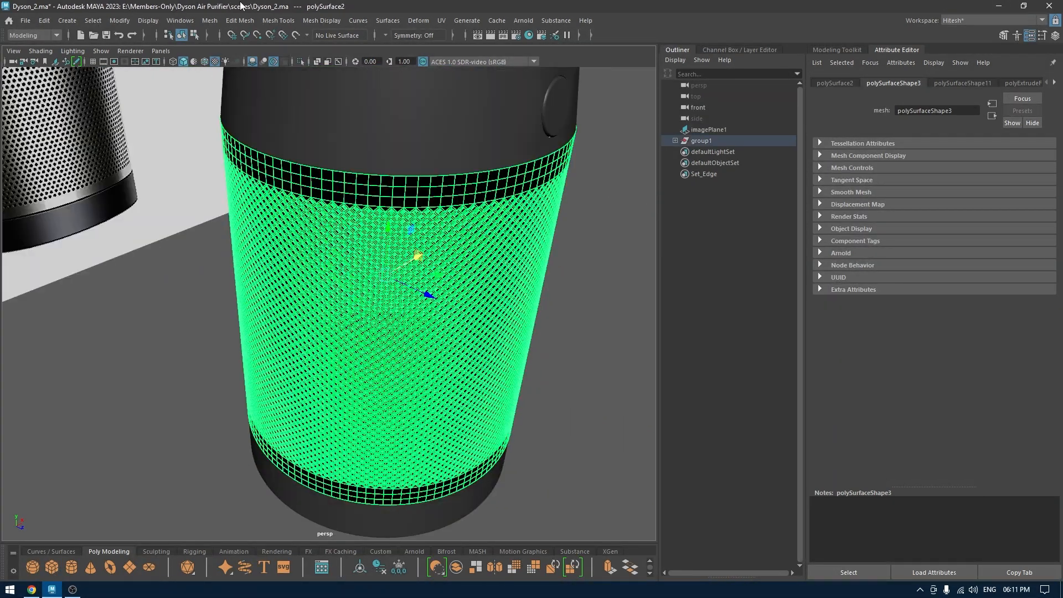
pyautogui.click(327, 23)
pyautogui.click(355, 87)
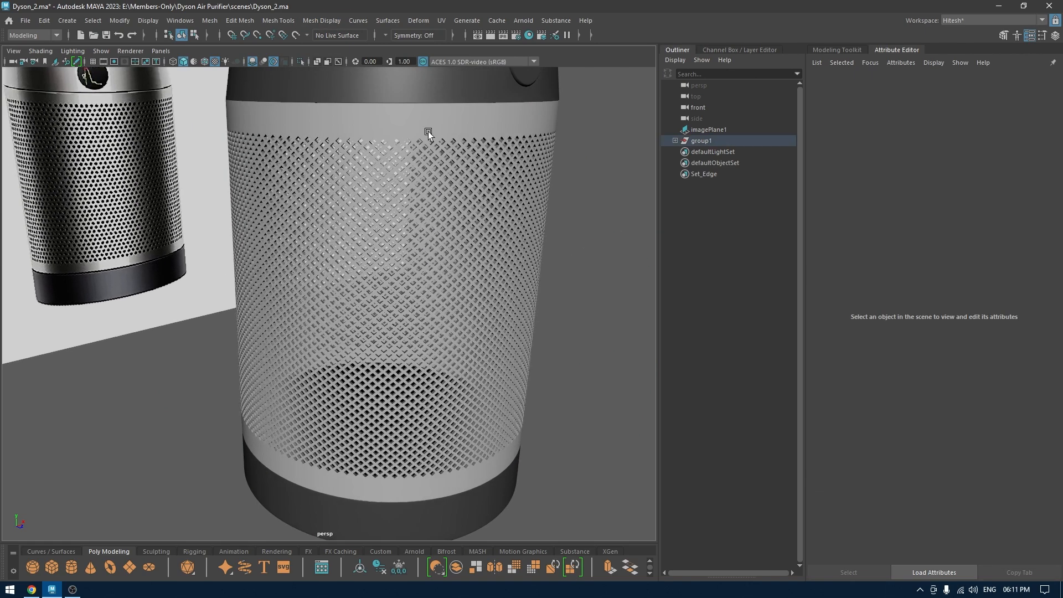
# Isolate the grille and select the outer border edge loops of its upper and lower rims
pyautogui.click(427, 131)
pyautogui.hotkey('alt', 'h')
pyautogui.keyDown('alt'); pyautogui.moveTo(448, 134); pyautogui.dragTo(446, 158); pyautogui.keyUp('alt')
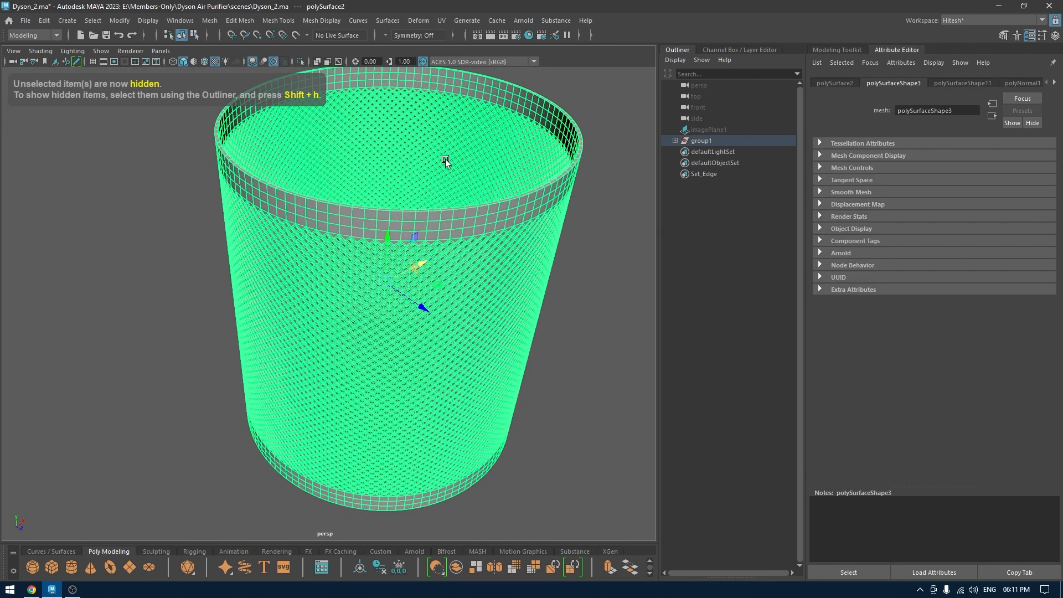
pyautogui.moveTo(455, 237); pyautogui.dragTo(455, 169, button='right')
pyautogui.scroll(5, 494, 290)
pyautogui.scroll(-2, 451, 233)
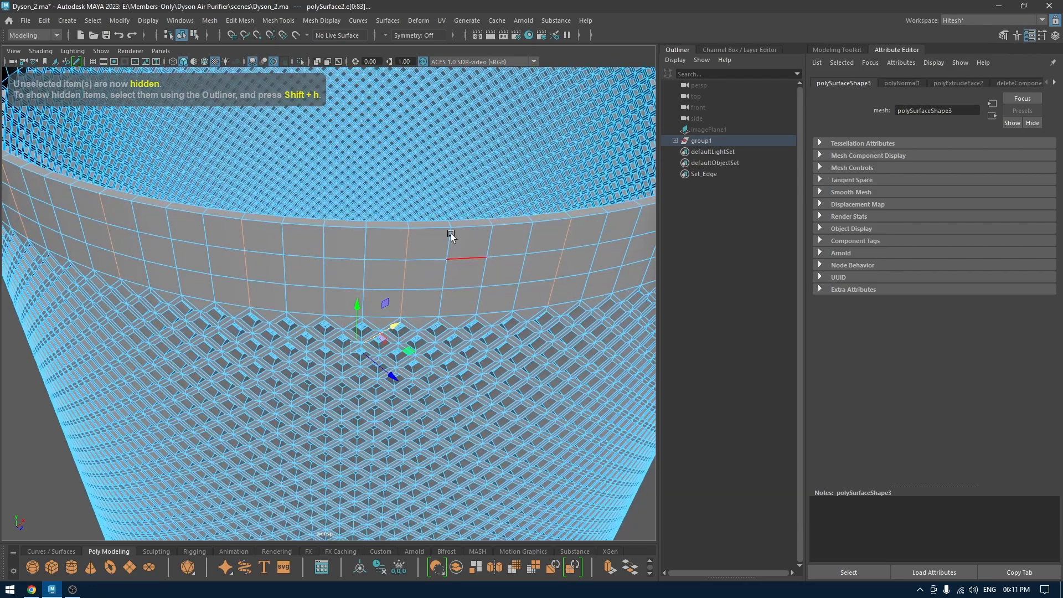
pyautogui.doubleClick(428, 224)
pyautogui.keyDown('alt'); pyautogui.moveTo(452, 288); pyautogui.dragTo(409, 150); pyautogui.keyUp('alt')
pyautogui.doubleClick(410, 145)
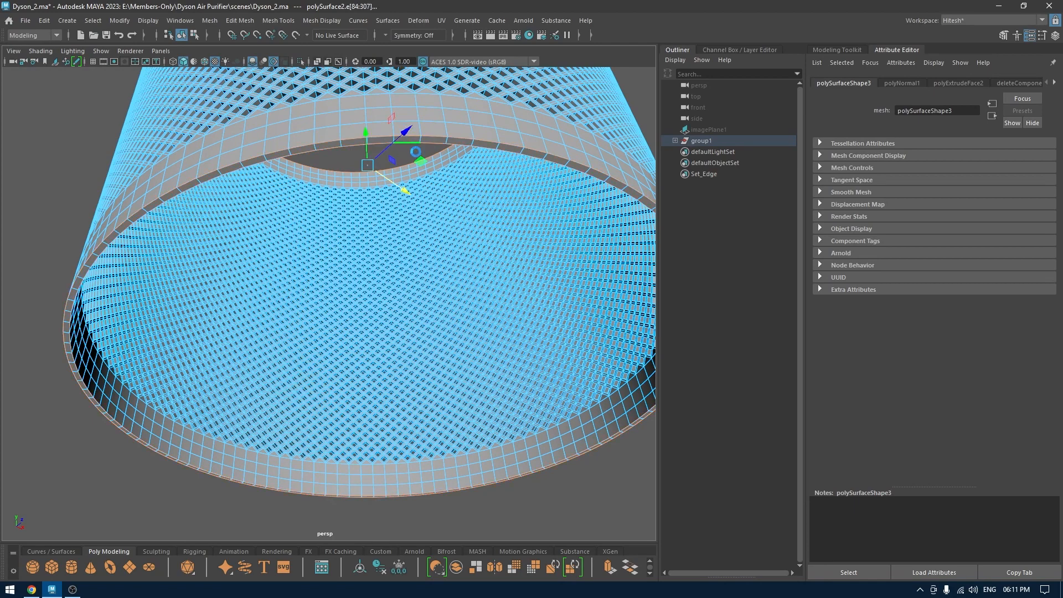
# Bevel the selected rim edges with 2 segments and a fraction of 0.35
pyautogui.hotkey('ctrl', 'b')
pyautogui.keyDown('alt'); pyautogui.moveTo(420, 157); pyautogui.dragTo(532, 165, button='right'); pyautogui.keyUp('alt')
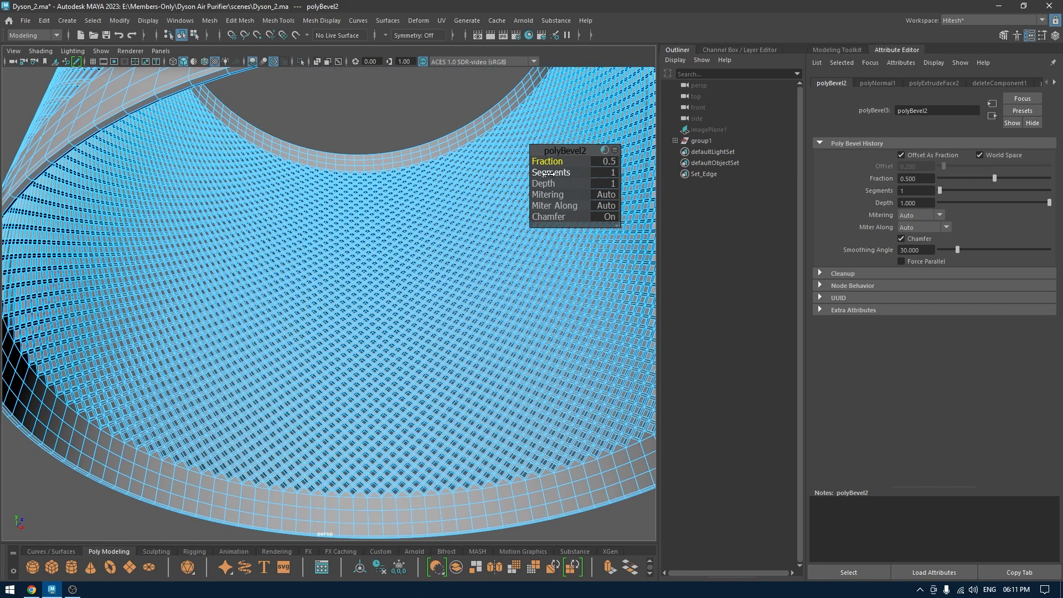
pyautogui.moveTo(487, 194)
pyautogui.keyDown('alt'); pyautogui.mouseDown()
pyautogui.moveTo(487, 209)
pyautogui.moveTo(475, 179)
pyautogui.mouseUp(); pyautogui.keyUp('alt')
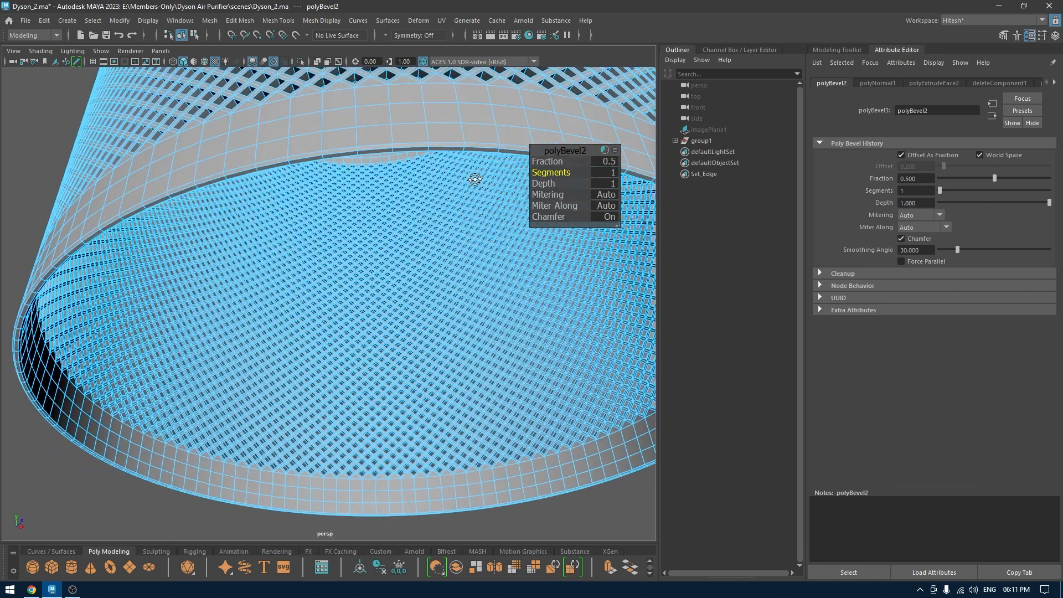
pyautogui.click(603, 171)
pyautogui.write('2')
pyautogui.press('Return')
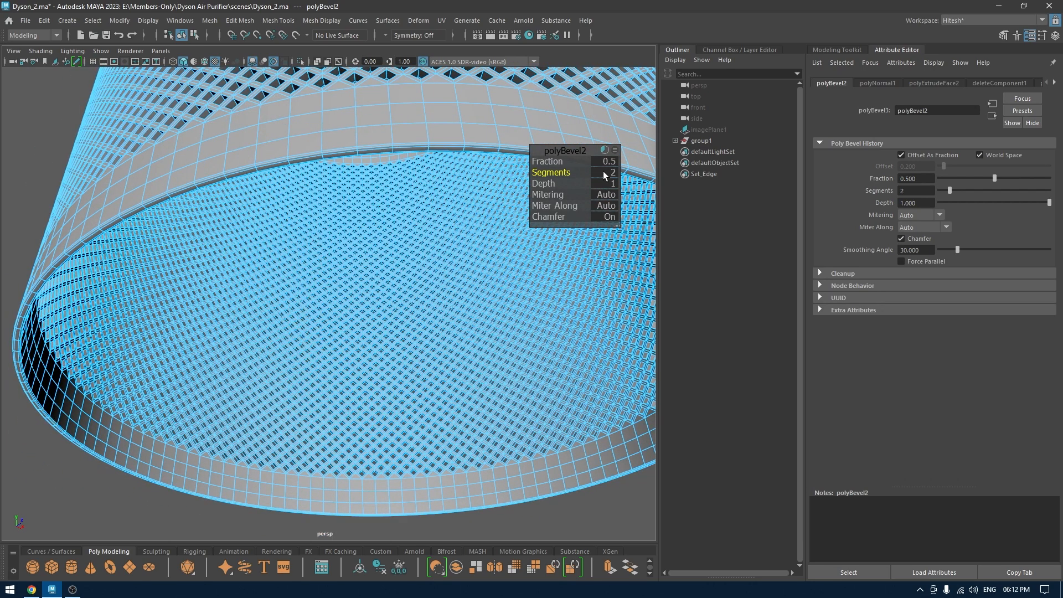
pyautogui.click(602, 161)
pyautogui.press('Return')
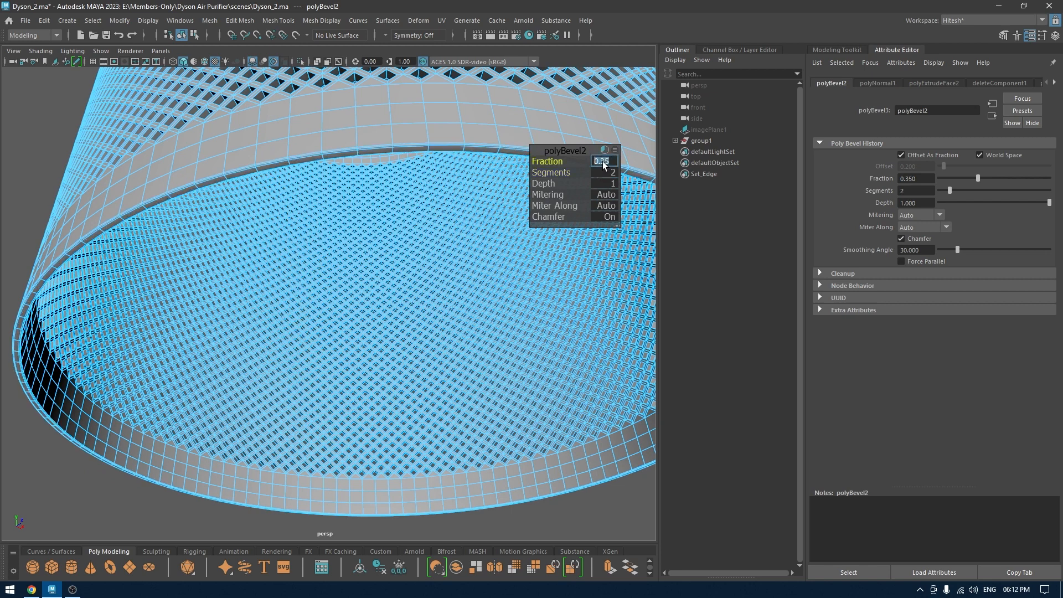
# Return to object mode, restore the hidden parts, turn on smooth preview for the grille and check its round holes
pyautogui.moveTo(583, 148); pyautogui.dragTo(602, 157, button='right')
pyautogui.hotkey('ctrl', 'shift', 'h')
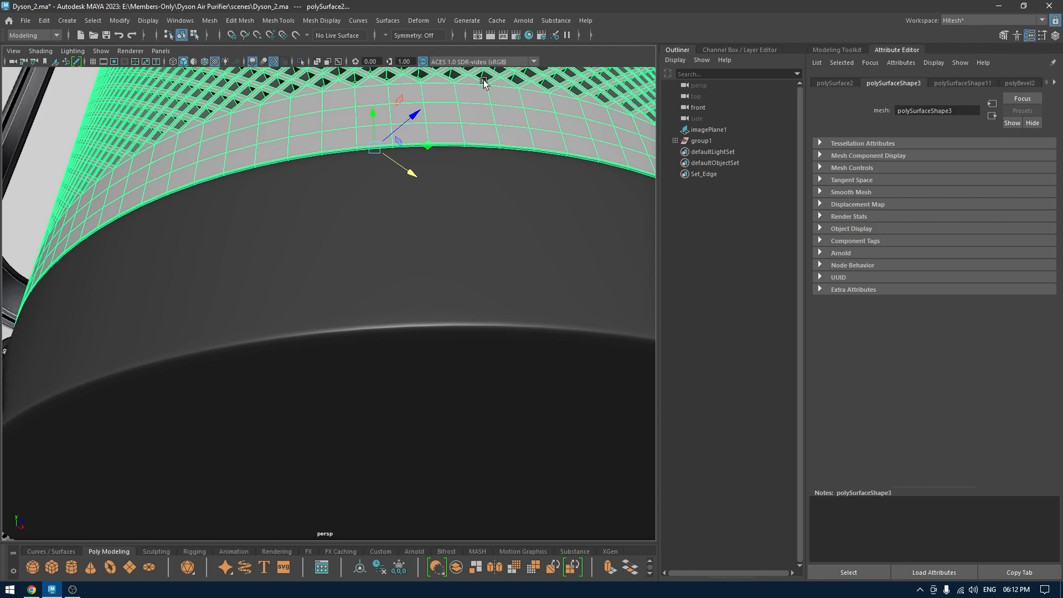
pyautogui.press('3')
pyautogui.keyDown('alt'); pyautogui.moveTo(484, 253); pyautogui.dragTo(425, 141, button='right'); pyautogui.keyUp('alt')
pyautogui.keyDown('alt'); pyautogui.moveTo(426, 141); pyautogui.dragTo(483, 147); pyautogui.keyUp('alt')
pyautogui.click(524, 161)
pyautogui.keyDown('alt'); pyautogui.moveTo(483, 147); pyautogui.dragTo(470, 84, button='right'); pyautogui.keyUp('alt')
pyautogui.keyDown('alt'); pyautogui.moveTo(469, 84); pyautogui.dragTo(569, 132, button='middle'); pyautogui.keyUp('alt')
pyautogui.keyDown('alt'); pyautogui.moveTo(569, 131); pyautogui.dragTo(560, 101, button='right'); pyautogui.keyUp('alt')
pyautogui.keyDown('alt'); pyautogui.moveTo(541, 142); pyautogui.dragTo(503, 166); pyautogui.keyUp('alt')
pyautogui.keyDown('alt'); pyautogui.moveTo(503, 166); pyautogui.dragTo(520, 213, button='right'); pyautogui.keyUp('alt')
pyautogui.keyDown('alt'); pyautogui.moveTo(520, 213); pyautogui.dragTo(497, 201, button='middle'); pyautogui.keyUp('alt')
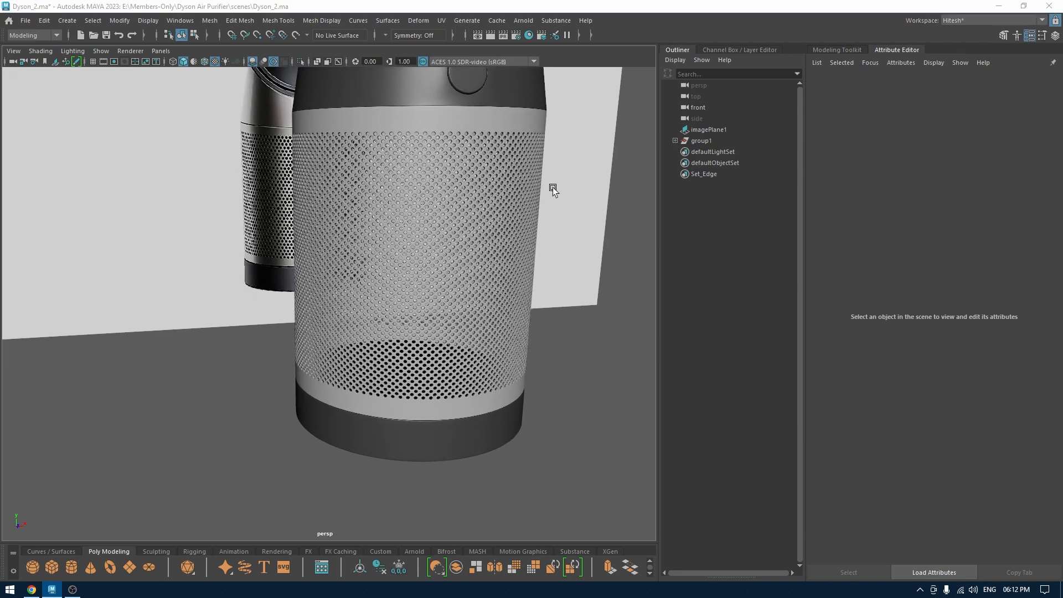
# Create a polygon cylinder in the front view and display its creation settings
pyautogui.press('space')
pyautogui.moveTo(552, 188); pyautogui.dragTo(553, 221)
pyautogui.keyDown('alt'); pyautogui.moveTo(543, 191); pyautogui.dragTo(530, 139, button='right'); pyautogui.keyUp('alt')
pyautogui.press('t')
pyautogui.keyDown('alt'); pyautogui.moveTo(531, 139); pyautogui.dragTo(545, 181, button='middle'); pyautogui.keyUp('alt')
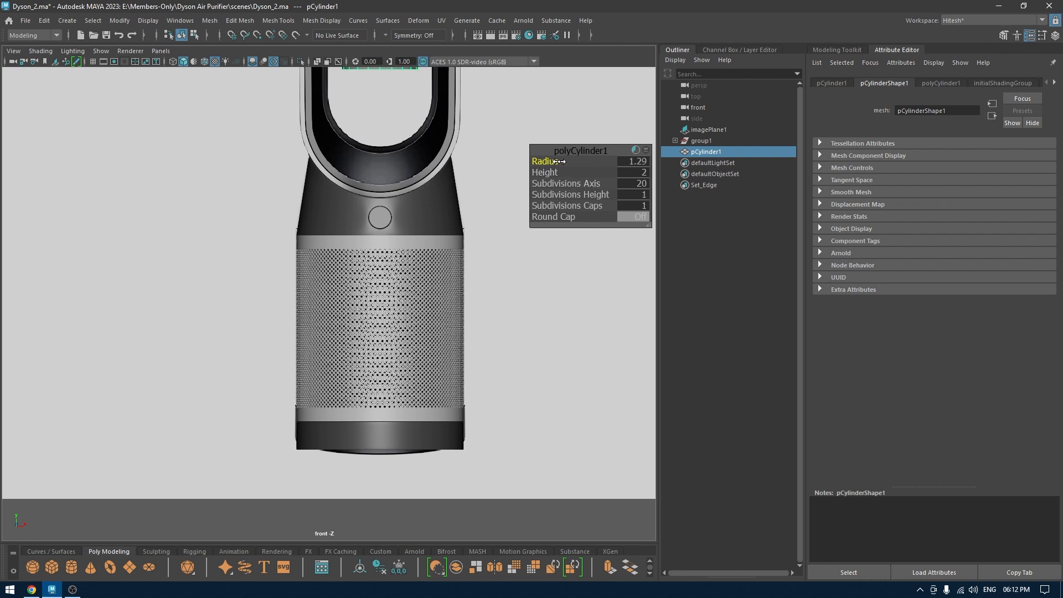
# Show the front view in wireframe and move the new cylinder down to the upper part of the grille
pyautogui.press('4')
pyautogui.keyDown('alt'); pyautogui.moveTo(464, 242); pyautogui.dragTo(451, 155, button='right'); pyautogui.keyUp('alt')
pyautogui.keyDown('alt'); pyautogui.moveTo(451, 155); pyautogui.dragTo(479, 263, button='middle'); pyautogui.keyUp('alt')
pyautogui.press('w')
pyautogui.moveTo(404, 129); pyautogui.dragTo(403, 335)
pyautogui.keyDown('alt'); pyautogui.moveTo(404, 335); pyautogui.dragTo(427, 140, button='middle'); pyautogui.keyUp('alt')
pyautogui.keyDown('alt'); pyautogui.moveTo(427, 140); pyautogui.dragTo(478, 246, button='right'); pyautogui.keyUp('alt')
pyautogui.keyDown('alt'); pyautogui.moveTo(478, 246); pyautogui.dragTo(436, 288, button='middle'); pyautogui.keyUp('alt')
pyautogui.keyDown('alt'); pyautogui.moveTo(436, 288); pyautogui.dragTo(445, 338, button='right'); pyautogui.keyUp('alt')
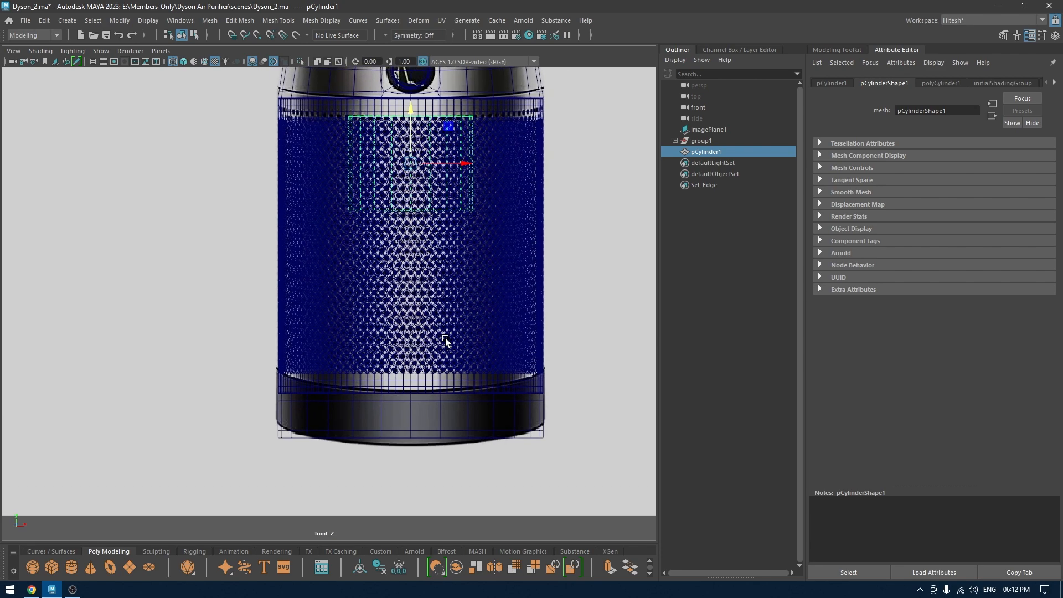
# Set the cylinder's radius to 2.6 and its axis subdivisions to 28
pyautogui.press('t')
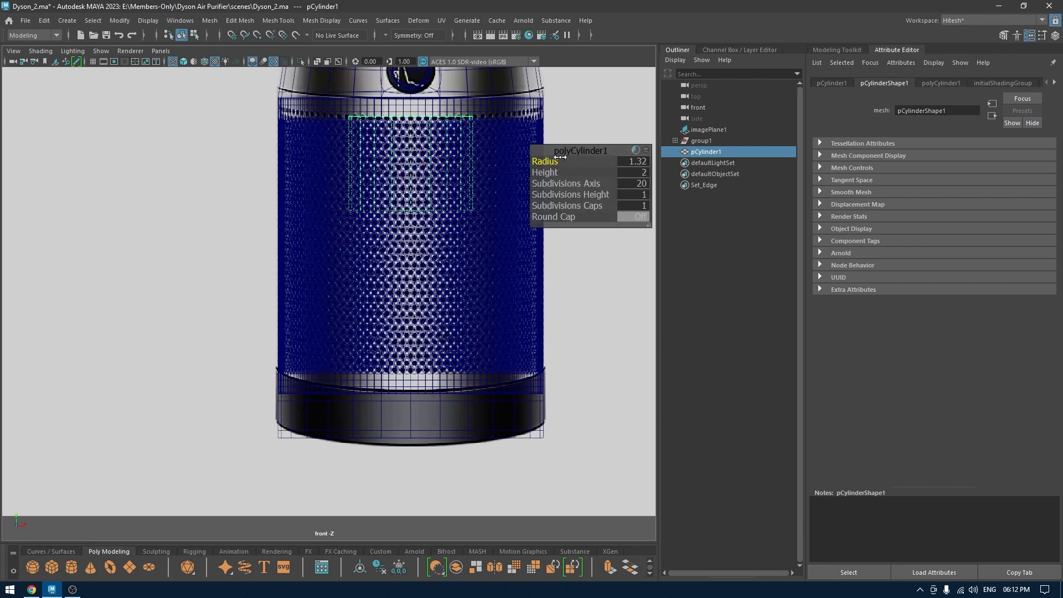
pyautogui.moveTo(560, 158); pyautogui.dragTo(629, 170)
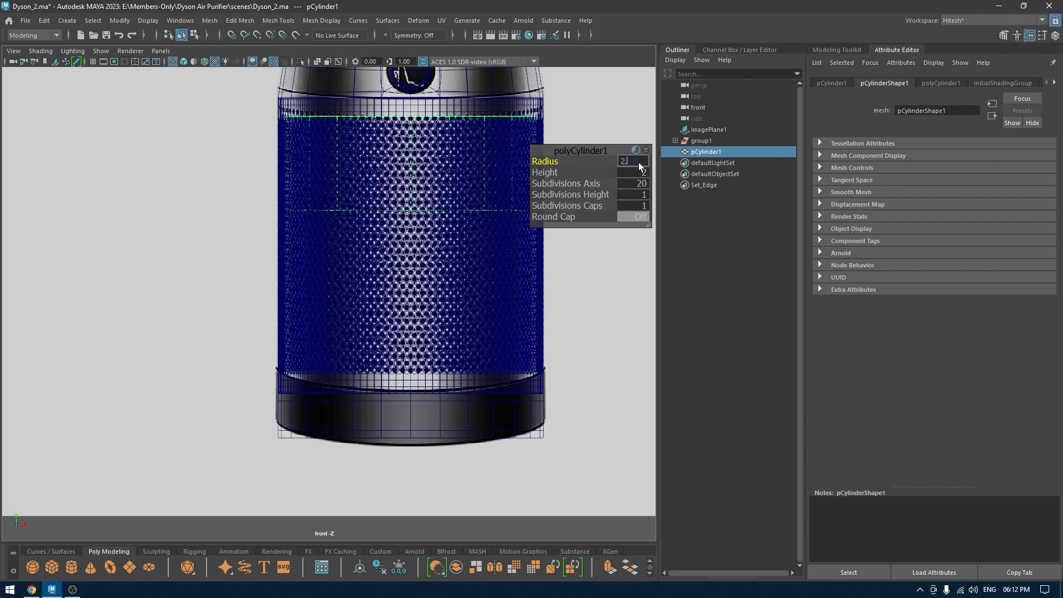
pyautogui.write('5')
pyautogui.press('Return')
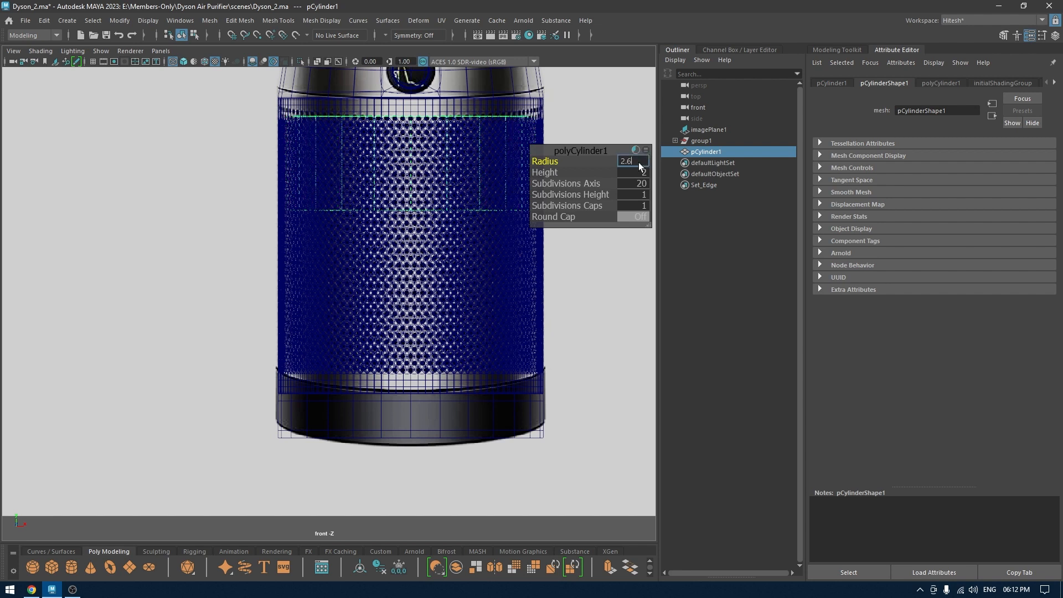
pyautogui.write('2.6')
pyautogui.press('Return')
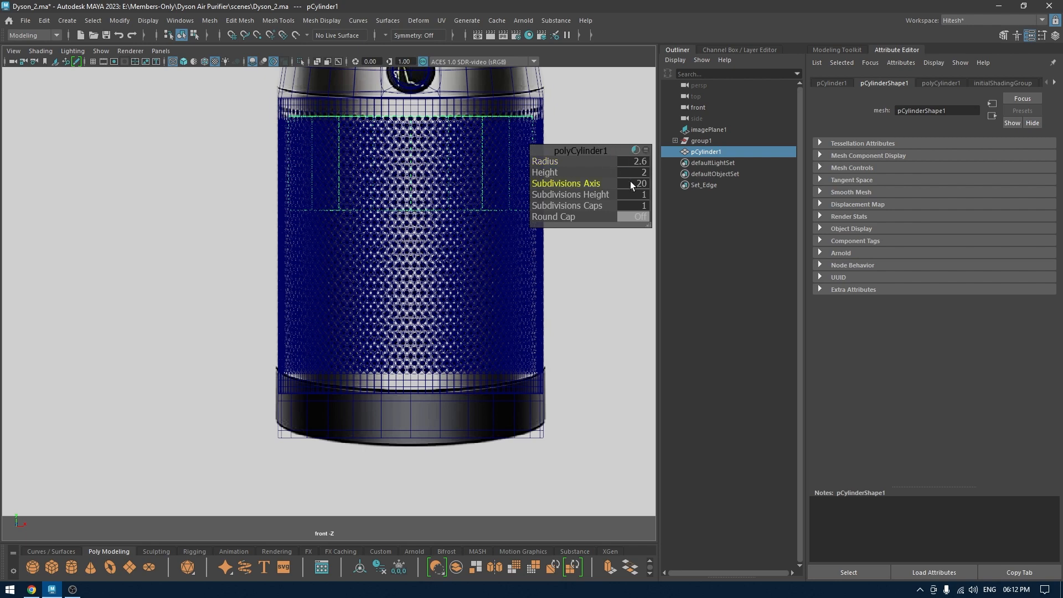
pyautogui.write('28')
pyautogui.press('Return')
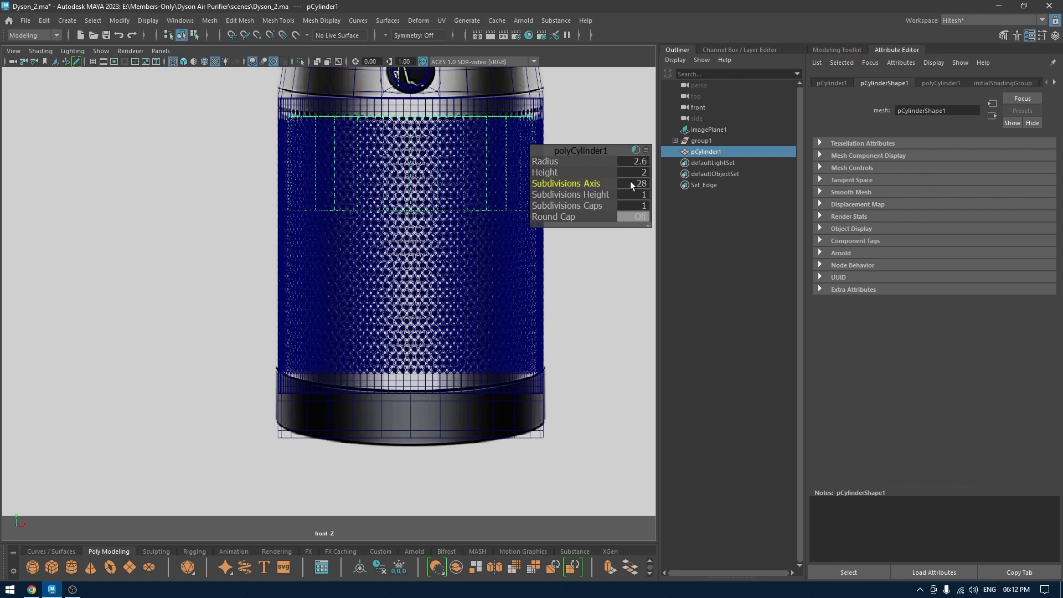
# Move the cylinder's lower vertices down toward the grille's lower rim and adjust its upper vertices at the upper rim
pyautogui.press('w')
pyautogui.moveTo(616, 171); pyautogui.dragTo(573, 170, button='right')
pyautogui.moveTo(613, 177); pyautogui.dragTo(396, 232)
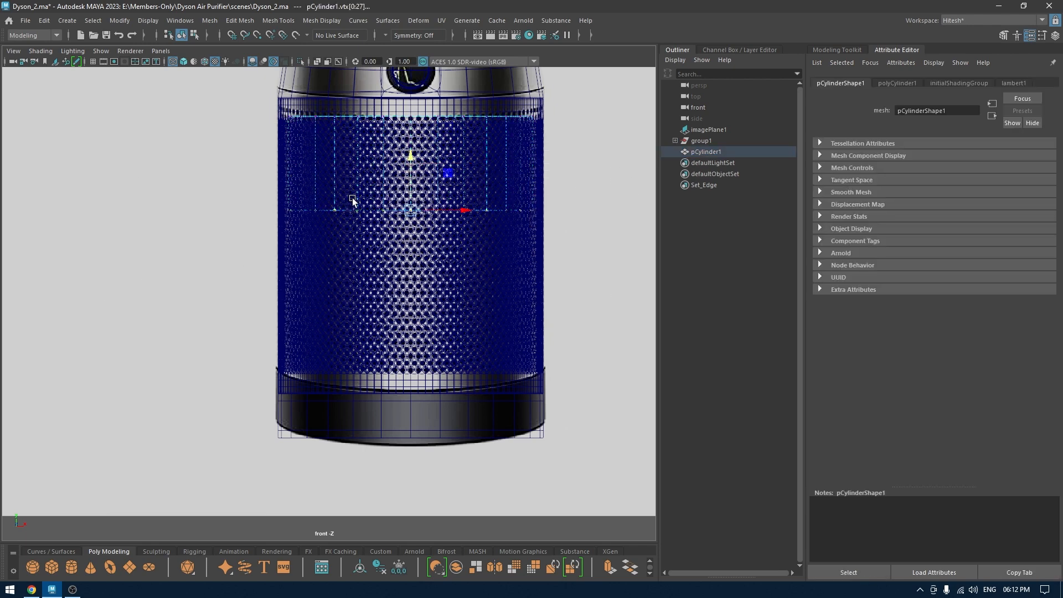
pyautogui.moveTo(415, 161); pyautogui.dragTo(423, 380)
pyautogui.keyDown('alt'); pyautogui.moveTo(424, 233); pyautogui.dragTo(425, 356, button='middle'); pyautogui.keyUp('alt')
pyautogui.moveTo(582, 288); pyautogui.dragTo(216, 230)
pyautogui.moveTo(411, 188); pyautogui.dragTo(427, 214)
# Return to object mode and move the cylinder inside the purifier body in the wireframe top view
pyautogui.press('space')
pyautogui.moveTo(426, 213); pyautogui.dragTo(536, 149, button='right')
pyautogui.press('space')
pyautogui.moveTo(536, 149); pyautogui.dragTo(400, 152)
pyautogui.keyDown('alt'); pyautogui.moveTo(410, 190); pyautogui.dragTo(446, 323, button='right'); pyautogui.keyUp('alt')
pyautogui.keyDown('alt'); pyautogui.moveTo(447, 323); pyautogui.dragTo(419, 258, button='middle'); pyautogui.keyUp('alt')
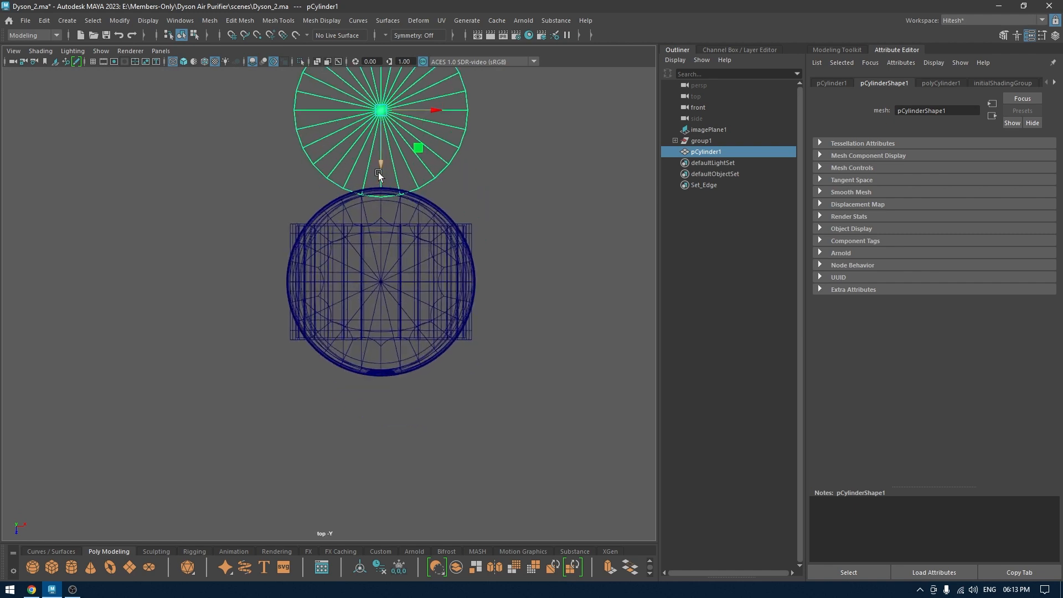
pyautogui.press('4')
pyautogui.moveTo(379, 174); pyautogui.dragTo(381, 283)
pyautogui.press('x')
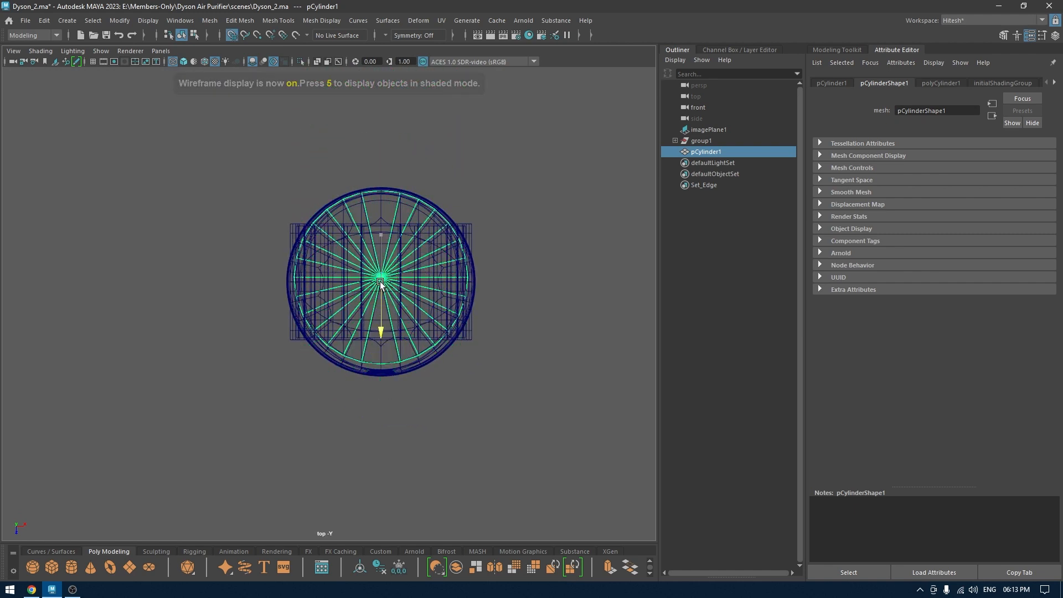
# Align the cylinder with the body's centre by vertex snapping and show the perspective view in textured shading
pyautogui.press('space')
pyautogui.scroll(6, 421, 388)
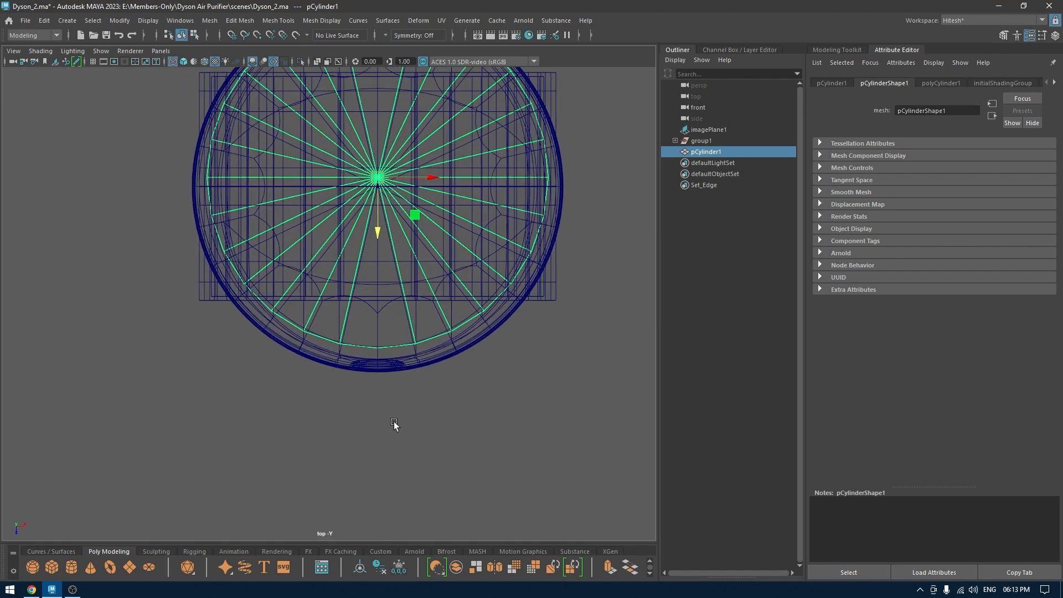
pyautogui.keyDown('alt'); pyautogui.moveTo(408, 309); pyautogui.dragTo(420, 388, button='middle'); pyautogui.keyUp('alt')
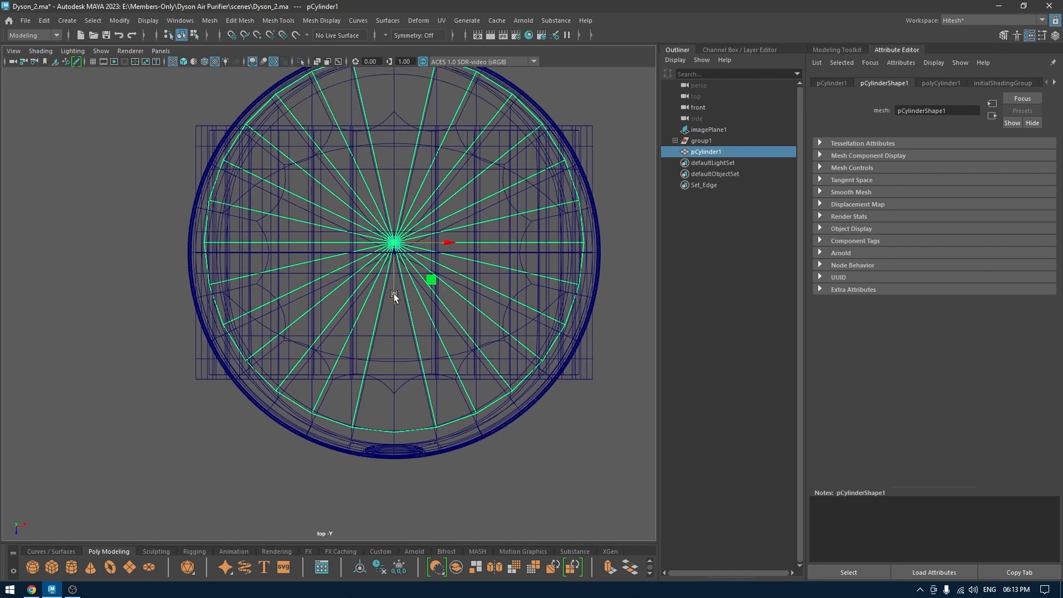
pyautogui.press('v')
pyautogui.moveTo(394, 294); pyautogui.dragTo(390, 219)
pyautogui.press('space')
pyautogui.press('6')
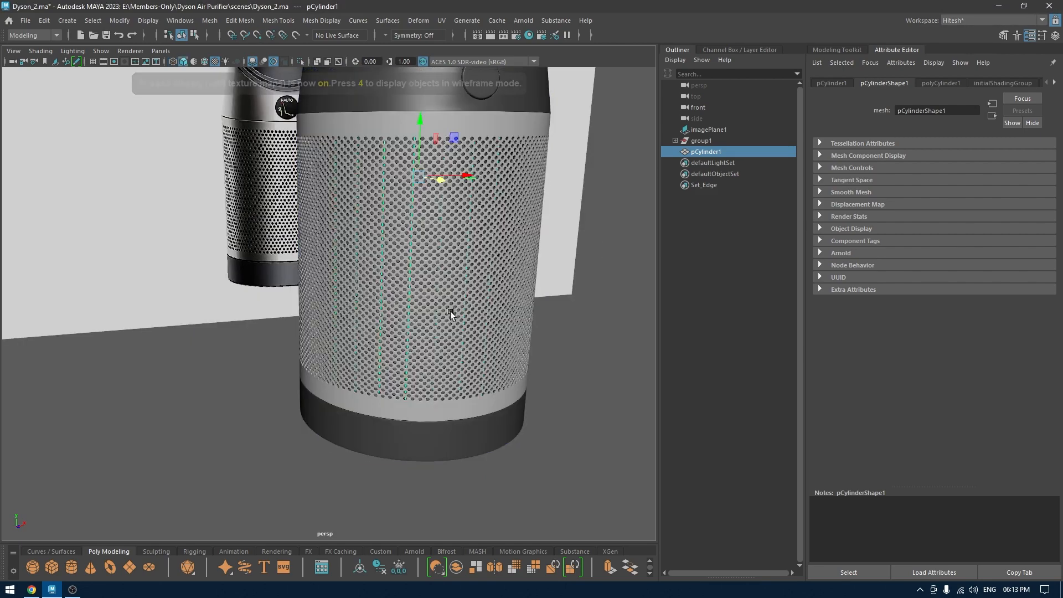
# Deselect the inner cylinder, check the perforated grille with the cylinder behind it, and save the scene
pyautogui.keyDown('alt'); pyautogui.moveTo(391, 287); pyautogui.dragTo(394, 287); pyautogui.keyUp('alt')
pyautogui.click(540, 260)
pyautogui.keyDown('alt'); pyautogui.moveTo(610, 287); pyautogui.dragTo(549, 359); pyautogui.keyUp('alt')
pyautogui.click(605, 285)
pyautogui.scroll(4, 549, 359)
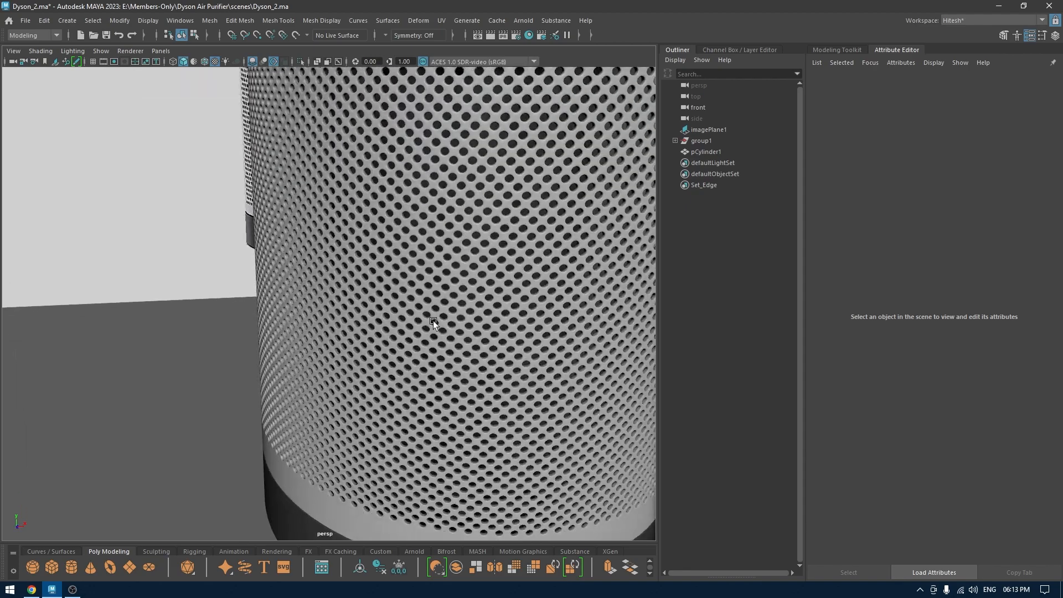
pyautogui.scroll(-3, 432, 320)
pyautogui.keyDown('alt'); pyautogui.moveTo(433, 321); pyautogui.dragTo(413, 290); pyautogui.keyUp('alt')
pyautogui.scroll(-3, 410, 247)
pyautogui.hotkey('ctrl', 's')
# Create a new polygon cylinder in the front view
pyautogui.press('space')
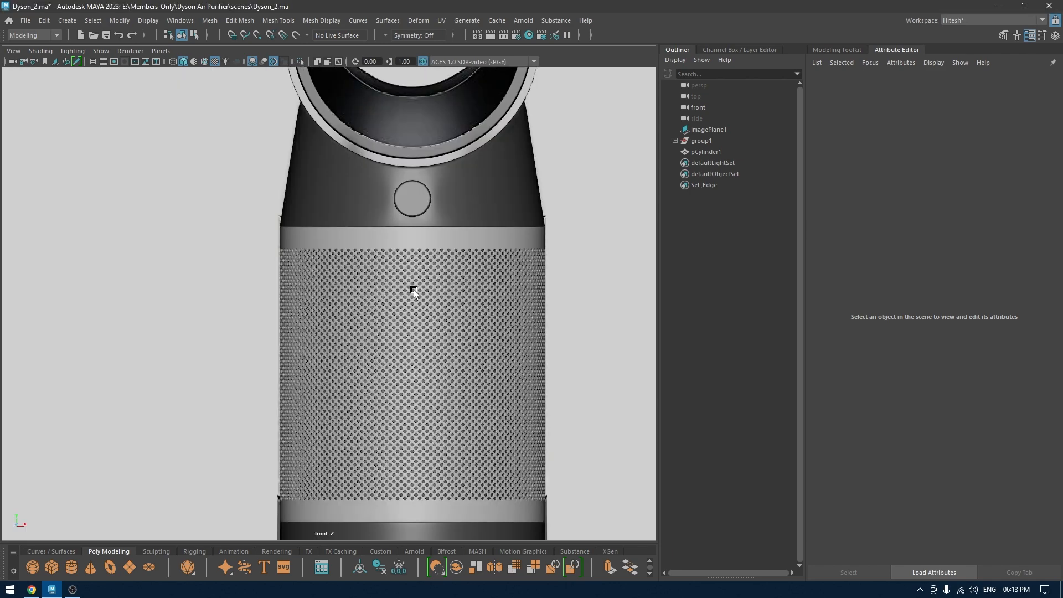
pyautogui.scroll(-5, 414, 291)
pyautogui.keyDown('alt'); pyautogui.moveTo(370, 216); pyautogui.dragTo(366, 365, button='middle'); pyautogui.keyUp('alt')
pyautogui.scroll(5, 410, 368)
pyautogui.keyDown('shift'); pyautogui.rightClick(404, 249); pyautogui.keyUp('shift')
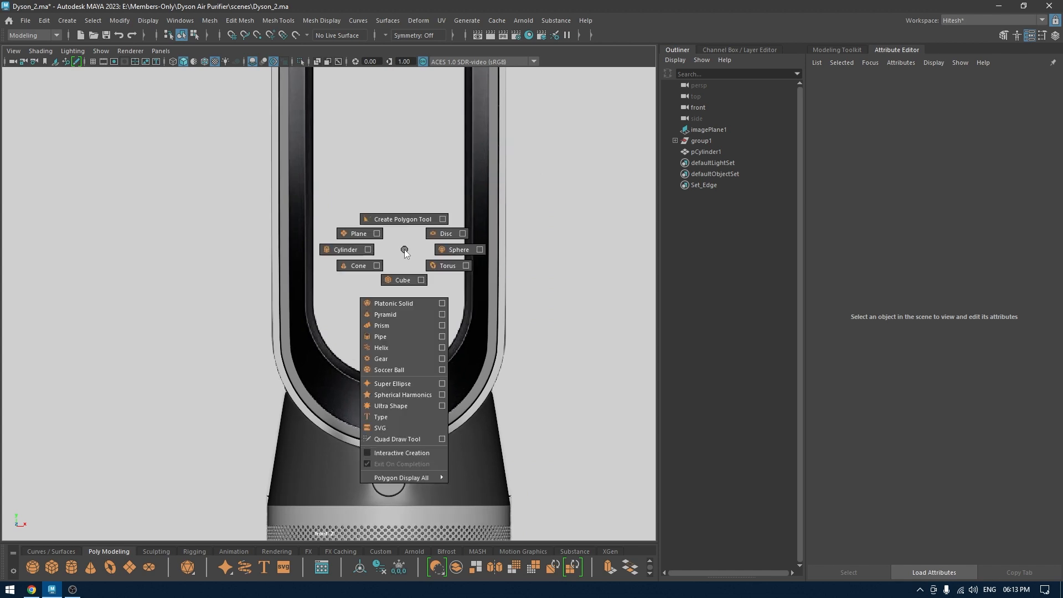
pyautogui.click(344, 249)
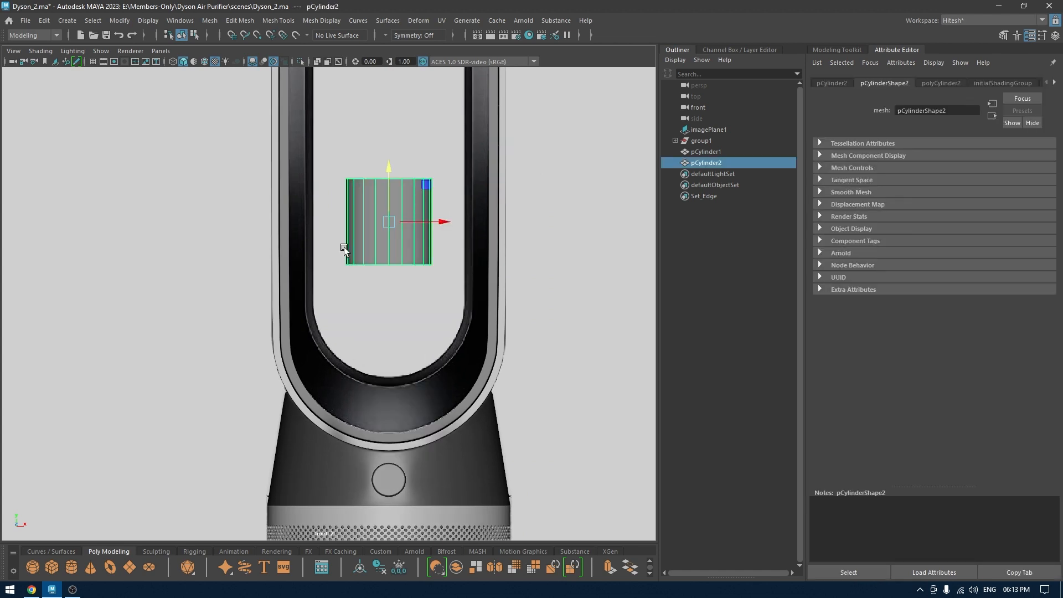
# Rotate the new cylinder so its cap faces the front view and move it down to the loop's lower curve
pyautogui.keyDown('alt'); pyautogui.moveTo(344, 248); pyautogui.dragTo(384, 264, button='right'); pyautogui.keyUp('alt')
pyautogui.press('e')
pyautogui.moveTo(397, 180); pyautogui.dragTo(398, 246)
pyautogui.press('w')
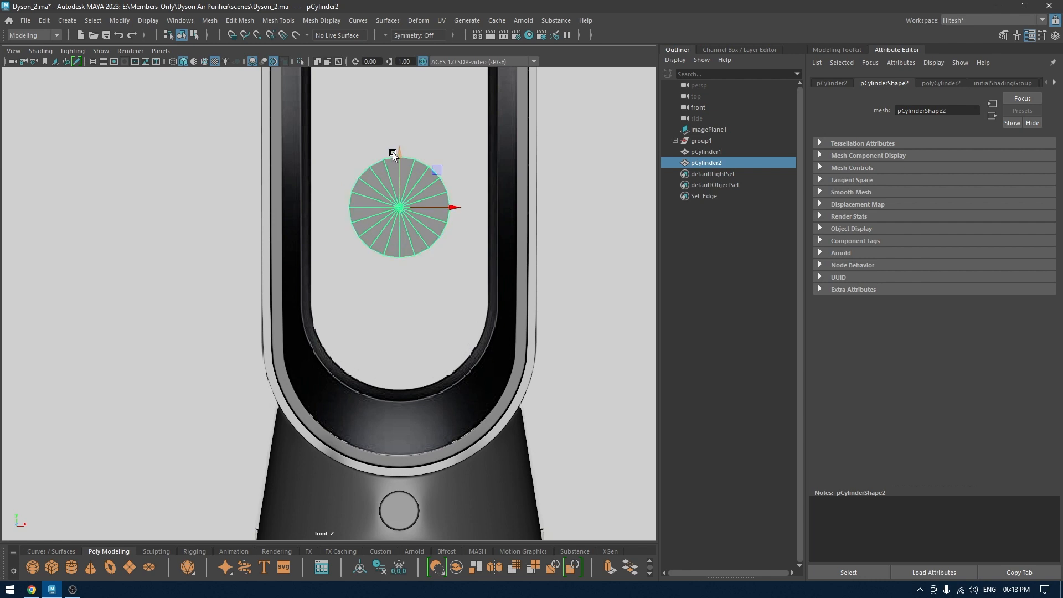
pyautogui.moveTo(393, 151); pyautogui.dragTo(405, 350)
pyautogui.keyDown('alt'); pyautogui.moveTo(404, 314); pyautogui.dragTo(436, 383, button='right'); pyautogui.keyUp('alt')
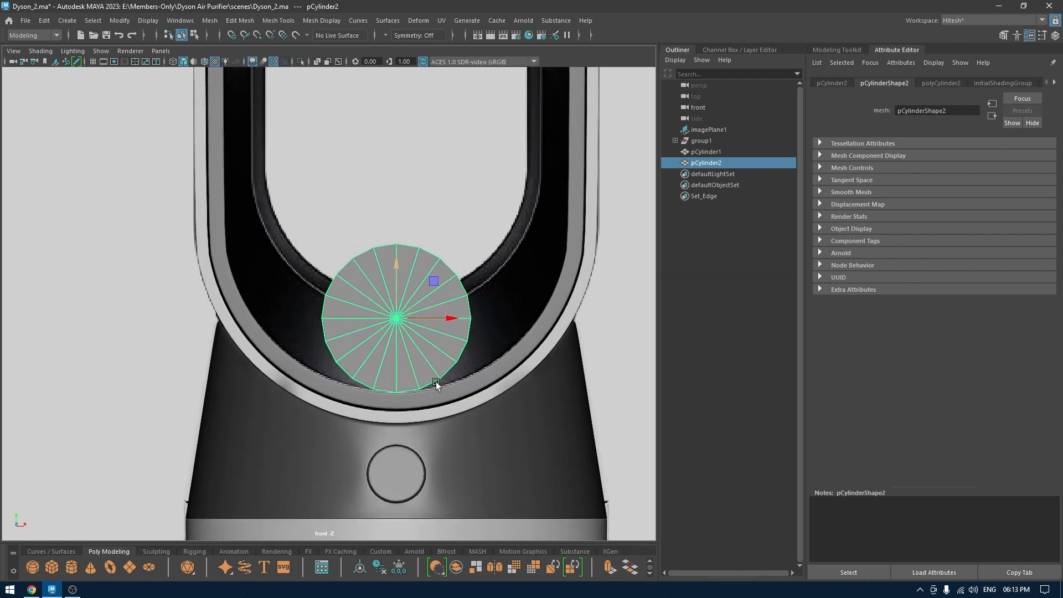
# Set the new cylinder's radius to 2.62 and its axis subdivisions to 28
pyautogui.press('t')
pyautogui.moveTo(548, 162); pyautogui.dragTo(648, 186)
pyautogui.click(641, 185)
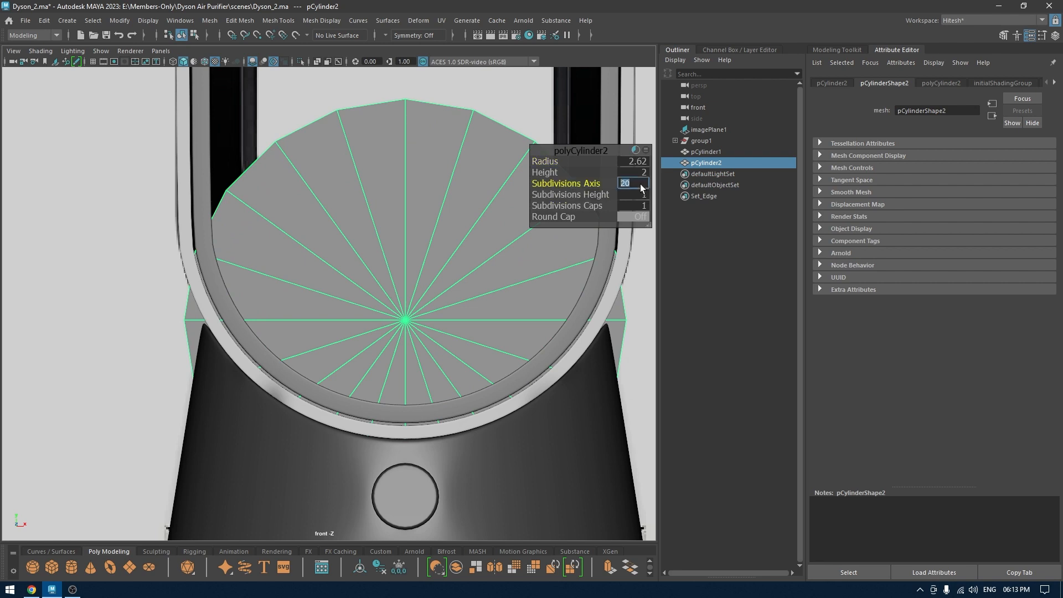
pyautogui.write('28')
pyautogui.press('Return')
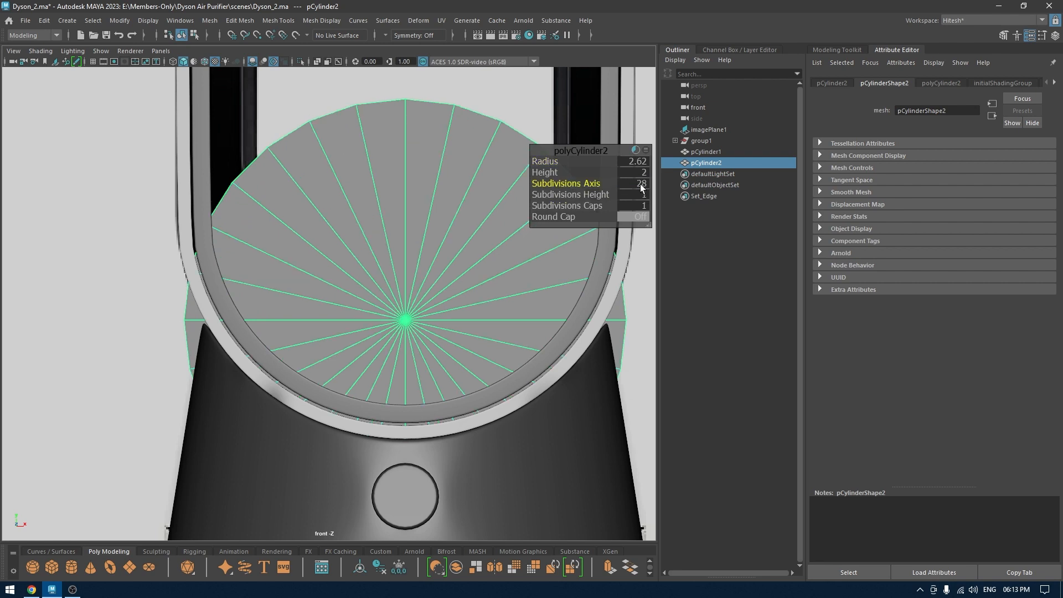
# In wireframe display, reduce the cylinder's radius to fit the loop's lower curve and shift it vertically to match the inner edge
pyautogui.press('w')
pyautogui.moveTo(404, 264); pyautogui.dragTo(413, 128)
pyautogui.press('4')
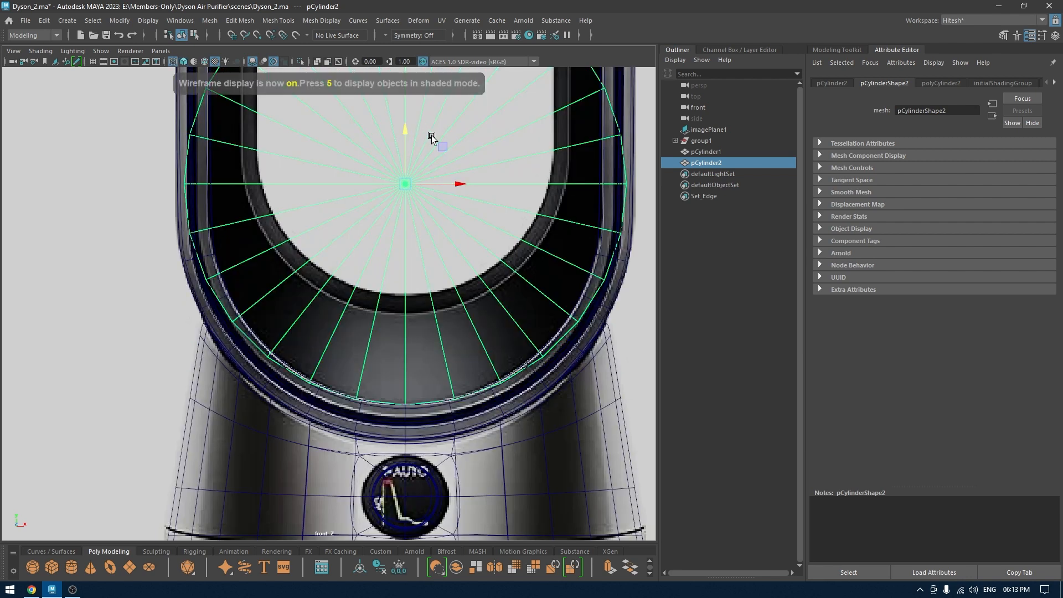
pyautogui.press('t')
pyautogui.moveTo(545, 162); pyautogui.dragTo(537, 164)
pyautogui.press('w')
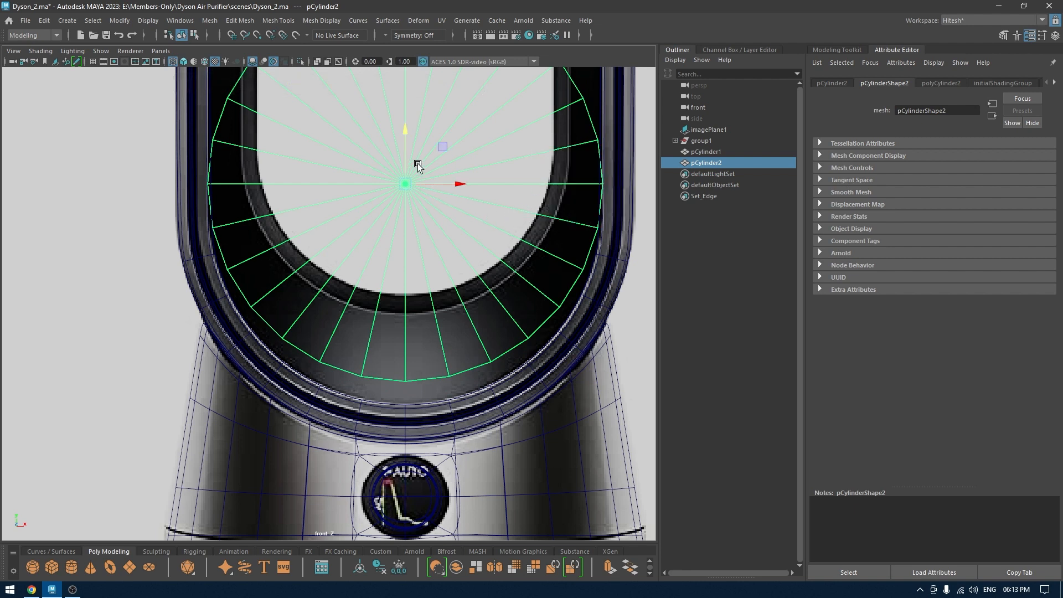
pyautogui.moveTo(407, 137); pyautogui.dragTo(410, 157)
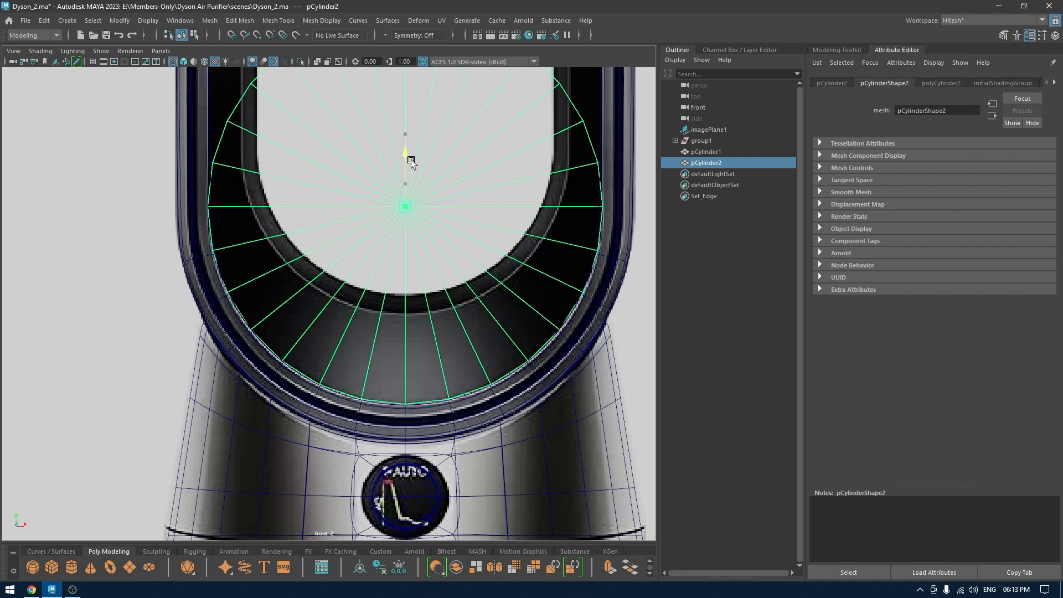
# Fine-tune the cylinder's height against the loop's inner edge in shaded display and return to wireframe
pyautogui.moveTo(407, 157)
pyautogui.keyDown('alt'); pyautogui.mouseDown(button='middle')
pyautogui.moveTo(405, 202)
pyautogui.moveTo(404, 187)
pyautogui.mouseUp(button='middle'); pyautogui.keyUp('alt')
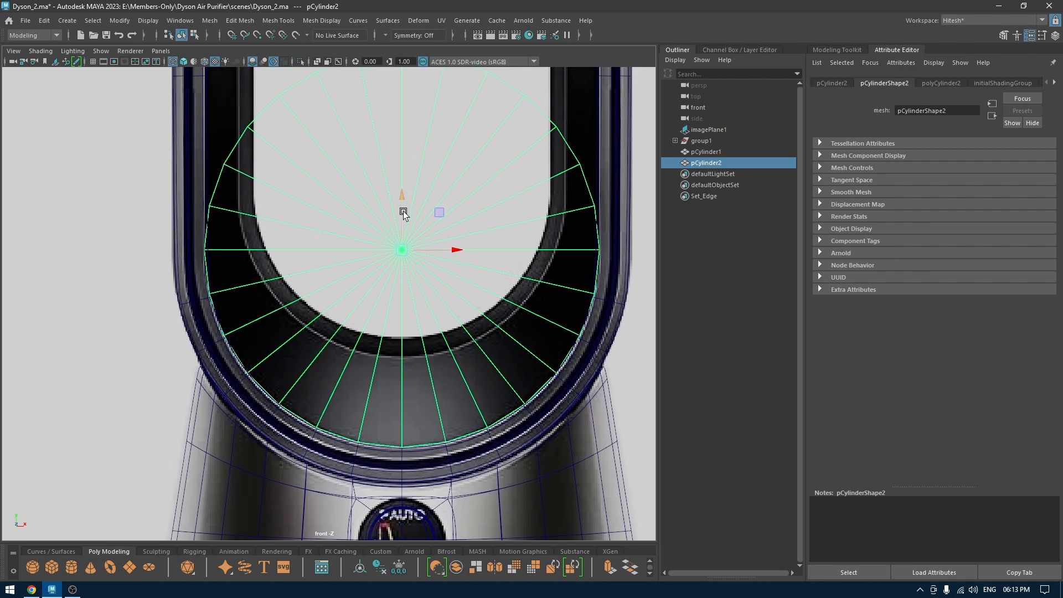
pyautogui.press('6')
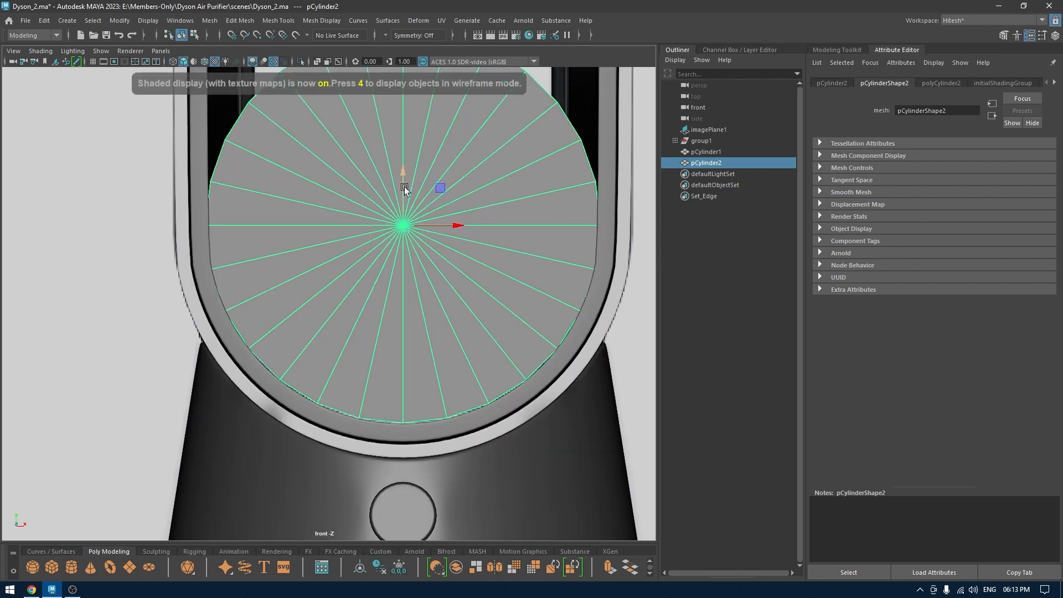
pyautogui.moveTo(401, 174); pyautogui.dragTo(400, 175)
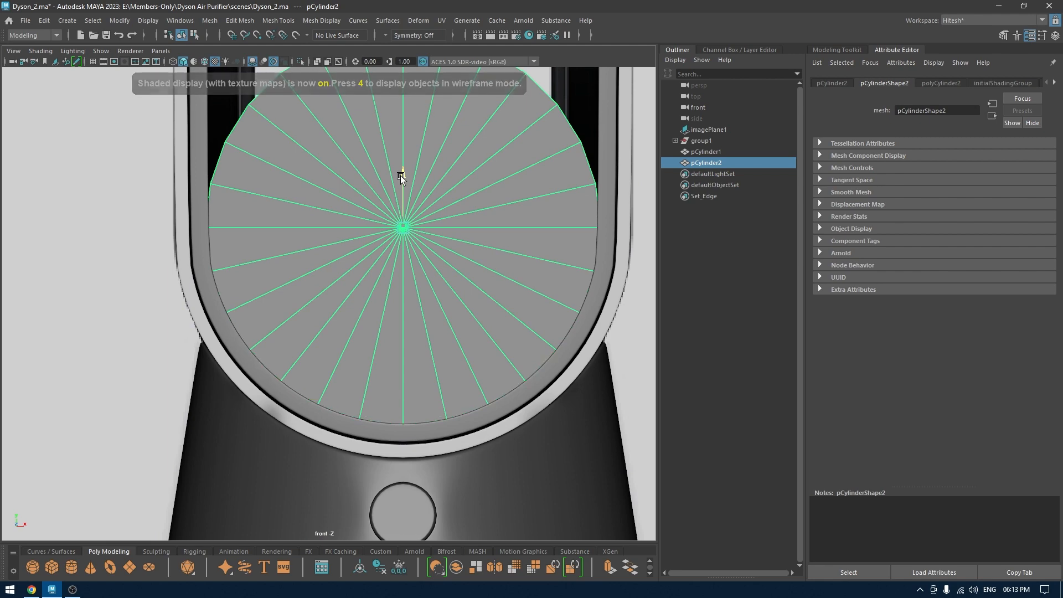
pyautogui.press('4')
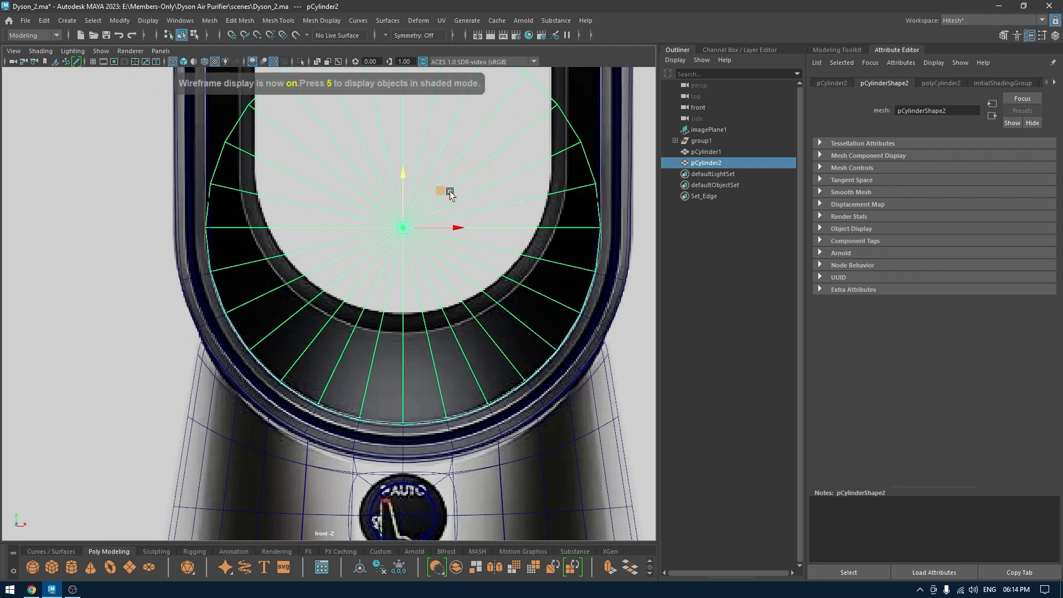
# Select the faces of the cylinder's upper half and delete them
pyautogui.scroll(-2, 480, 216)
pyautogui.keyDown('alt'); pyautogui.moveTo(480, 216); pyautogui.dragTo(477, 253, button='middle'); pyautogui.keyUp('alt')
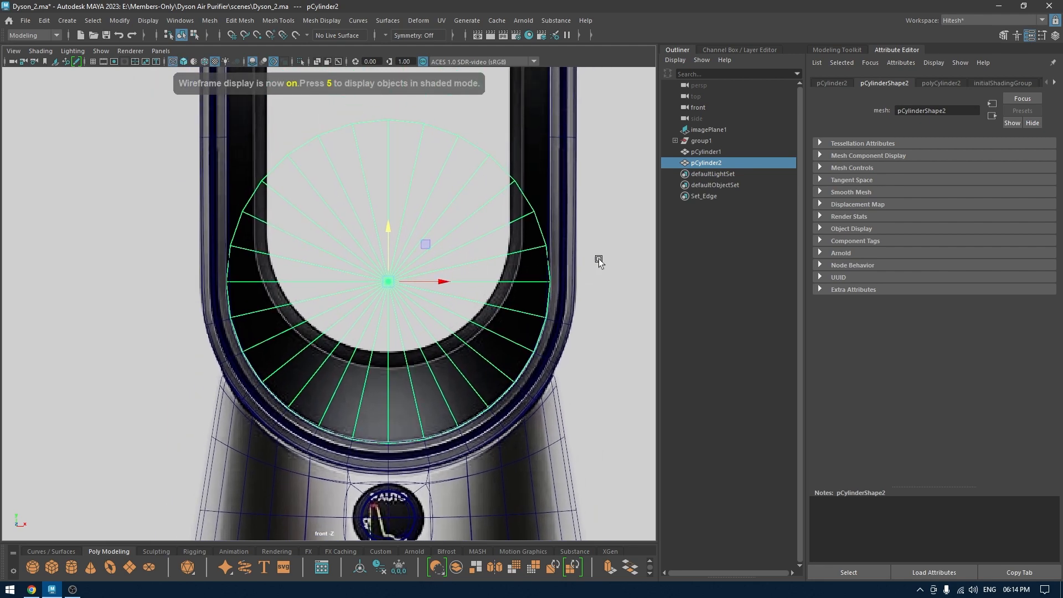
pyautogui.rightClick(629, 238)
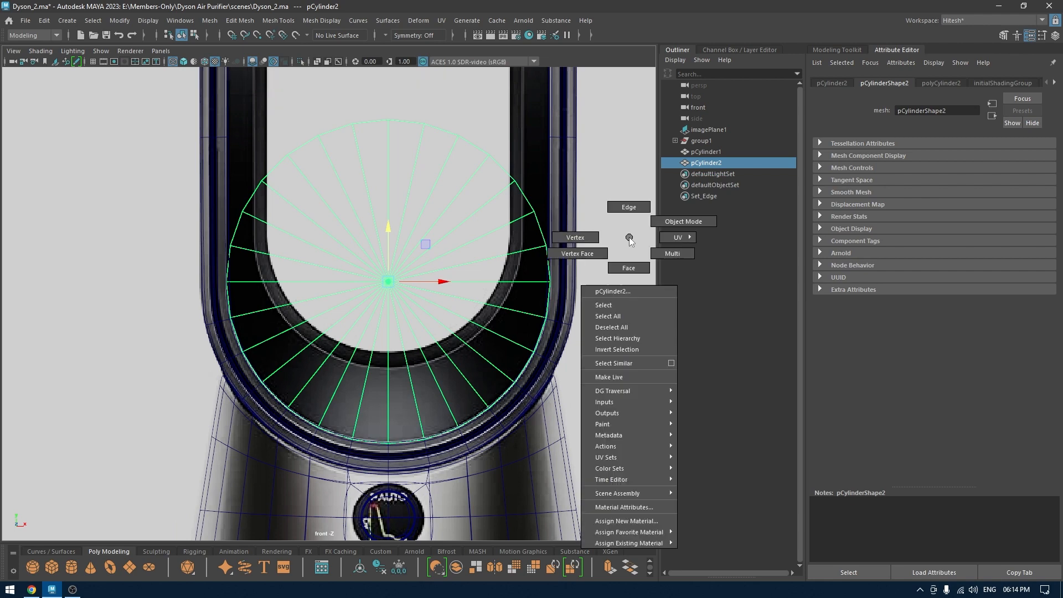
pyautogui.moveTo(629, 238); pyautogui.dragTo(628, 268, button='right')
pyautogui.moveTo(131, 290); pyautogui.dragTo(131, 271)
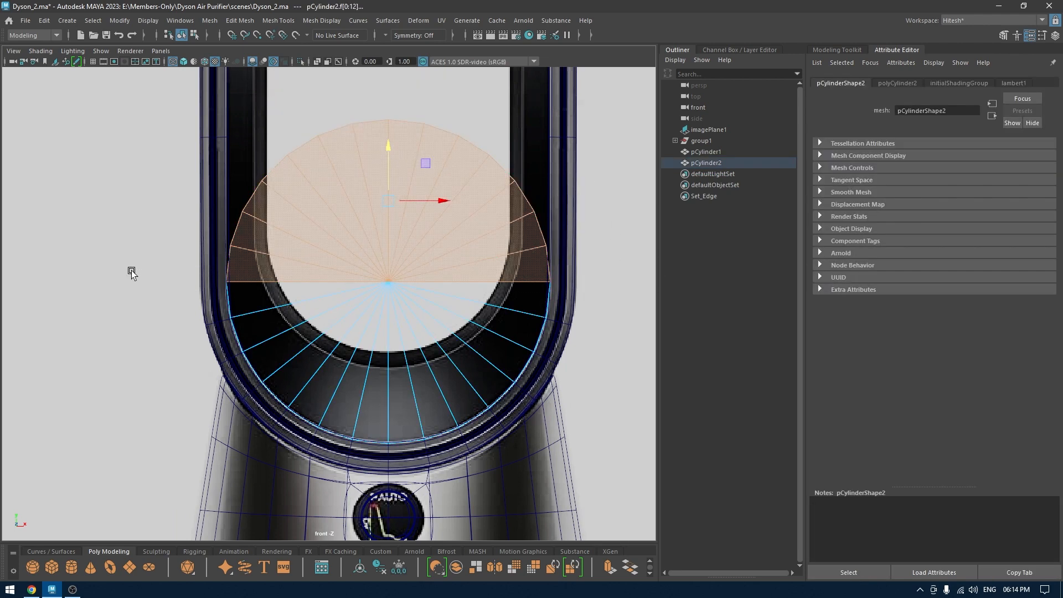
pyautogui.press('Delete')
# In the top view, delete the half cylinder's rear and side faces and move the remaining cap in front of the body
pyautogui.press('space')
pyautogui.moveTo(339, 256); pyautogui.dragTo(284, 255)
pyautogui.scroll(-5, 247, 190)
pyautogui.keyDown('alt'); pyautogui.moveTo(254, 185); pyautogui.dragTo(262, 250, button='middle'); pyautogui.keyUp('alt')
pyautogui.moveTo(238, 161); pyautogui.dragTo(516, 203)
pyautogui.press('Delete')
pyautogui.press('F8')
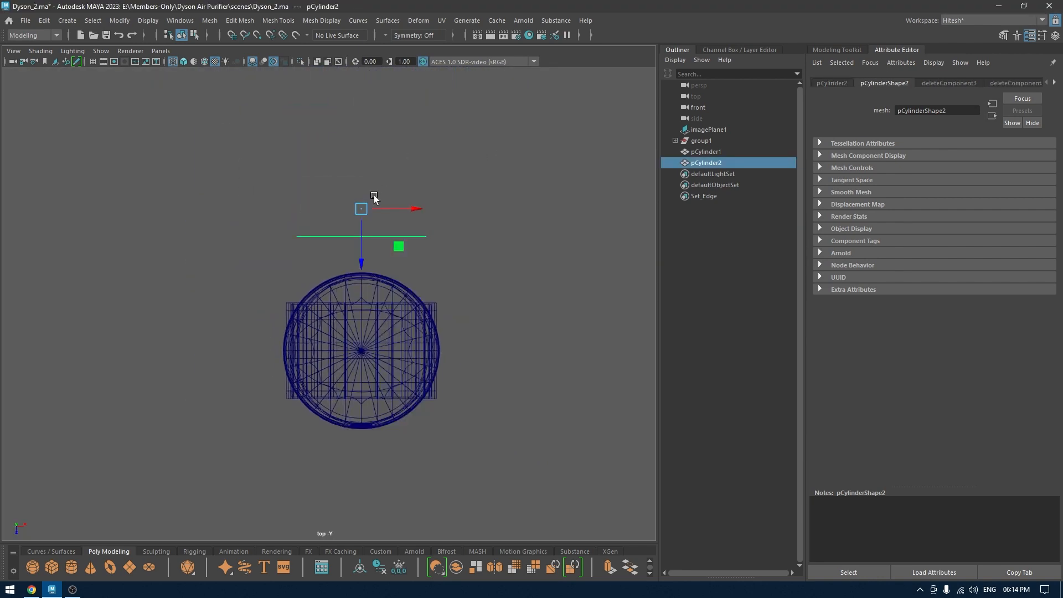
pyautogui.moveTo(361, 269); pyautogui.dragTo(351, 432)
# Cut a curved edge line across the half disc's spokes in the front view, following the outline of the reference's inner rim
pyautogui.press('space')
pyautogui.scroll(1, 368, 370)
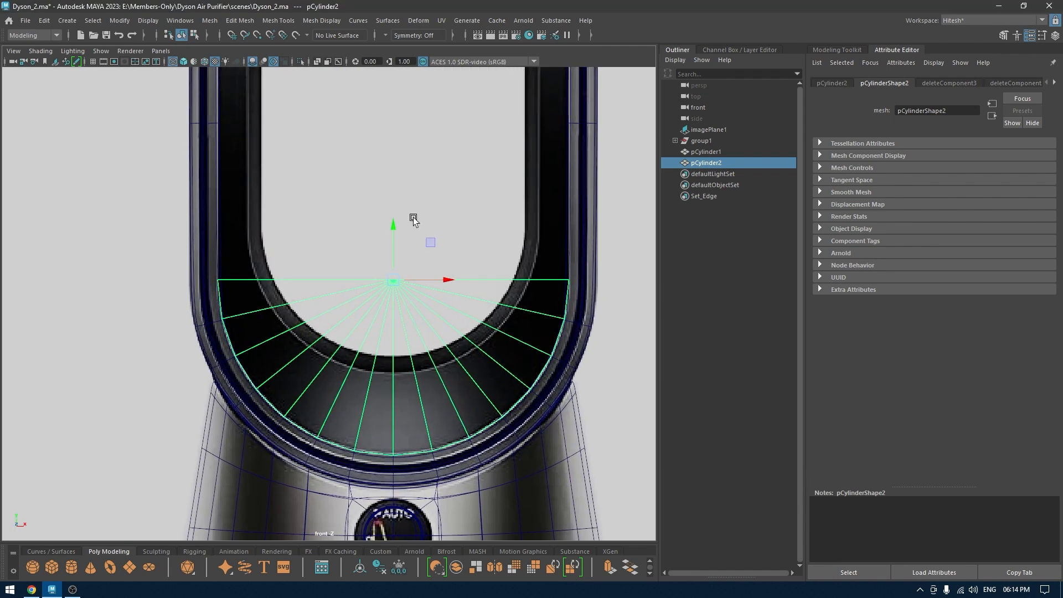
pyautogui.scroll(1, 411, 216)
pyautogui.rightClick(401, 209)
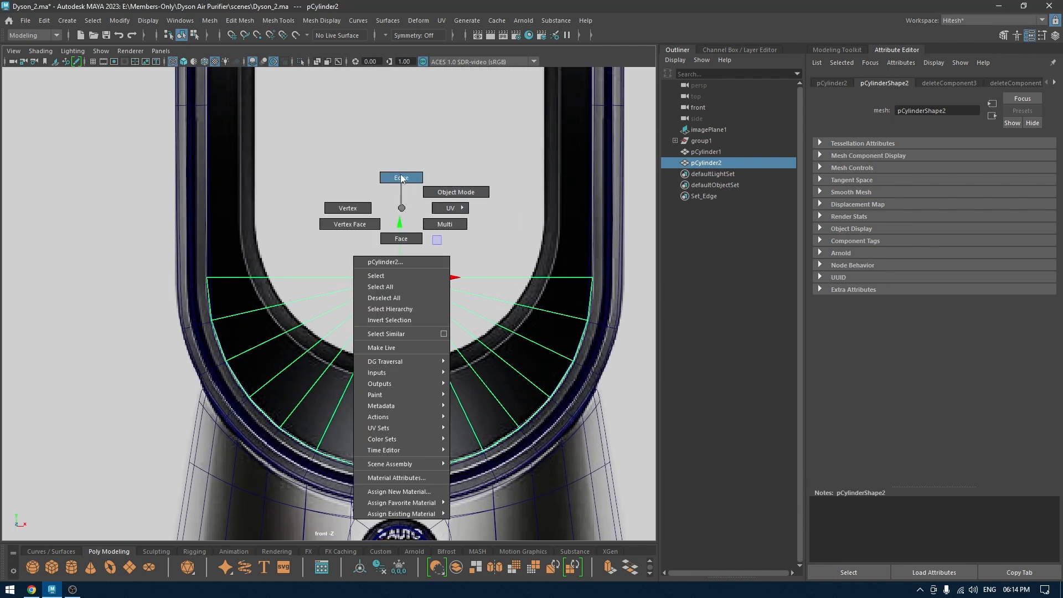
pyautogui.moveTo(409, 181); pyautogui.dragTo(352, 201, button='right')
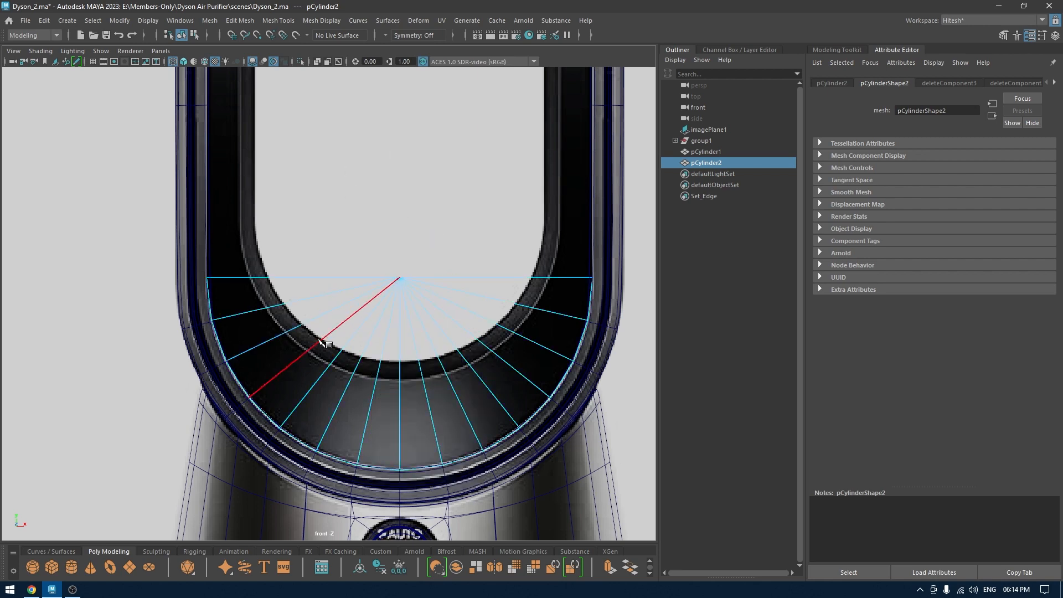
pyautogui.click(252, 280)
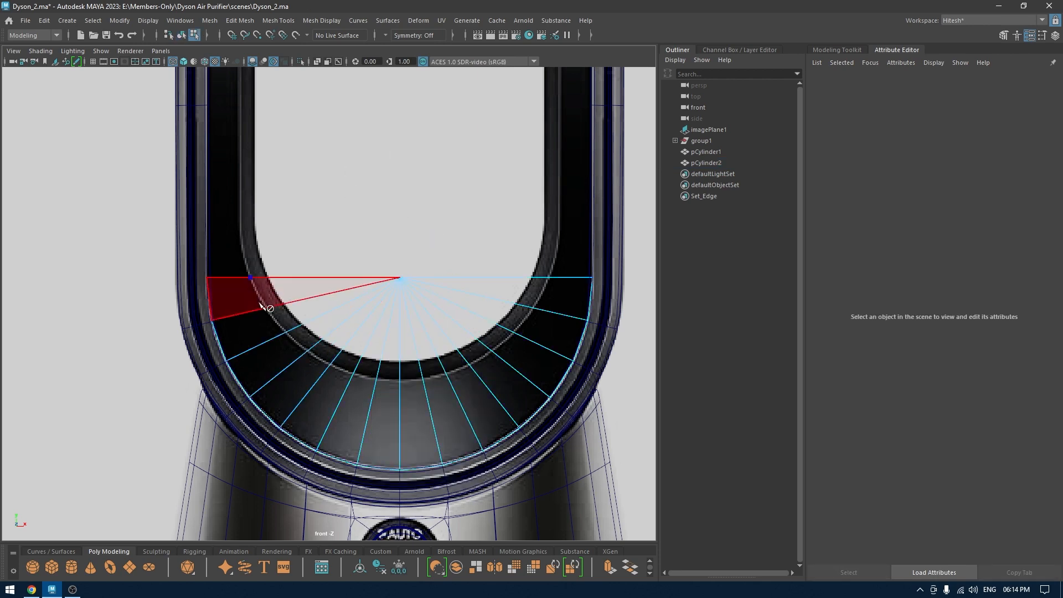
pyautogui.scroll(2, 268, 312)
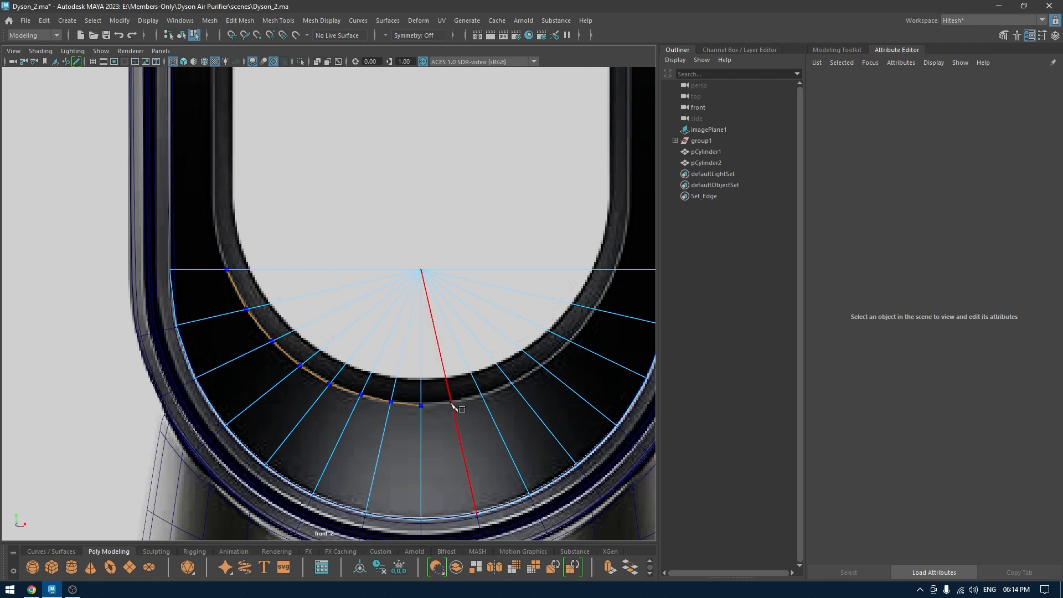
pyautogui.keyDown('alt'); pyautogui.moveTo(493, 390); pyautogui.dragTo(421, 399, button='middle'); pyautogui.keyUp('alt')
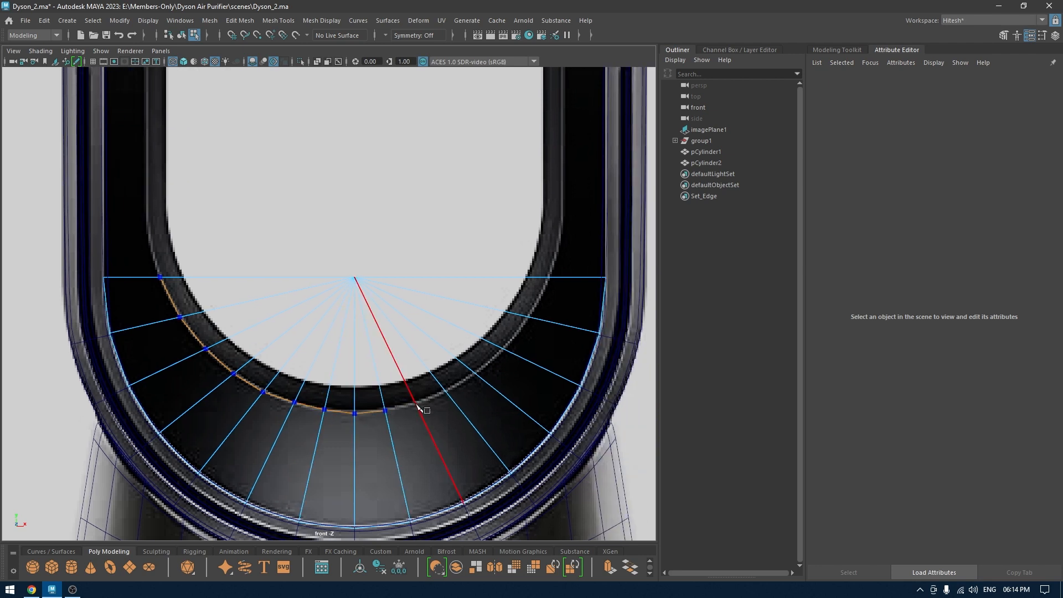
pyautogui.click(476, 373)
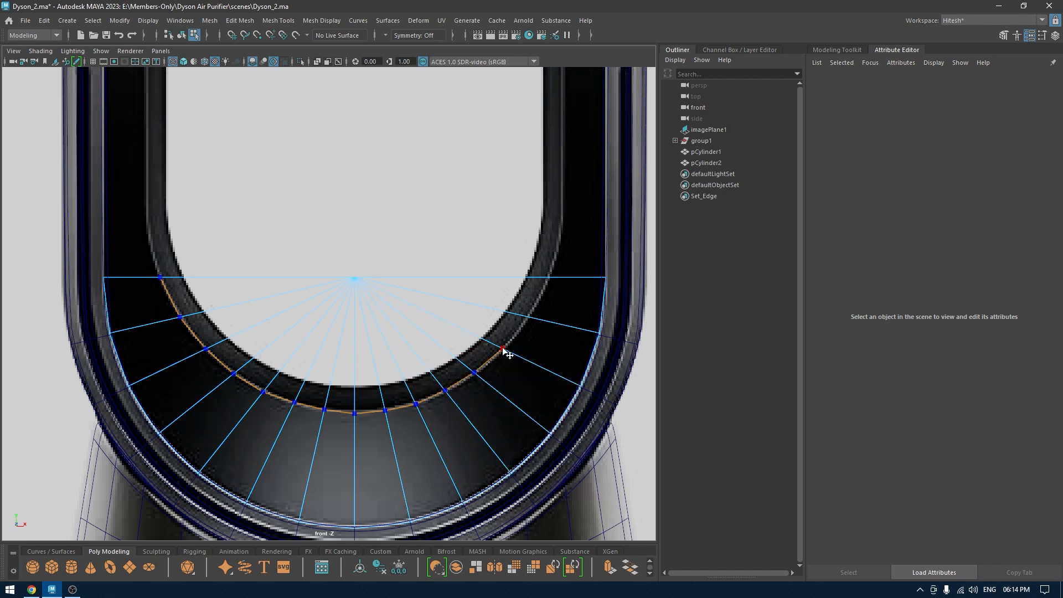
pyautogui.click(503, 349)
pyautogui.click(529, 317)
# Delete the half disc's faces inside the curved cut, leaving a U-shaped strip
pyautogui.moveTo(453, 219); pyautogui.dragTo(449, 239, button='right')
pyautogui.moveTo(448, 239); pyautogui.dragTo(307, 298)
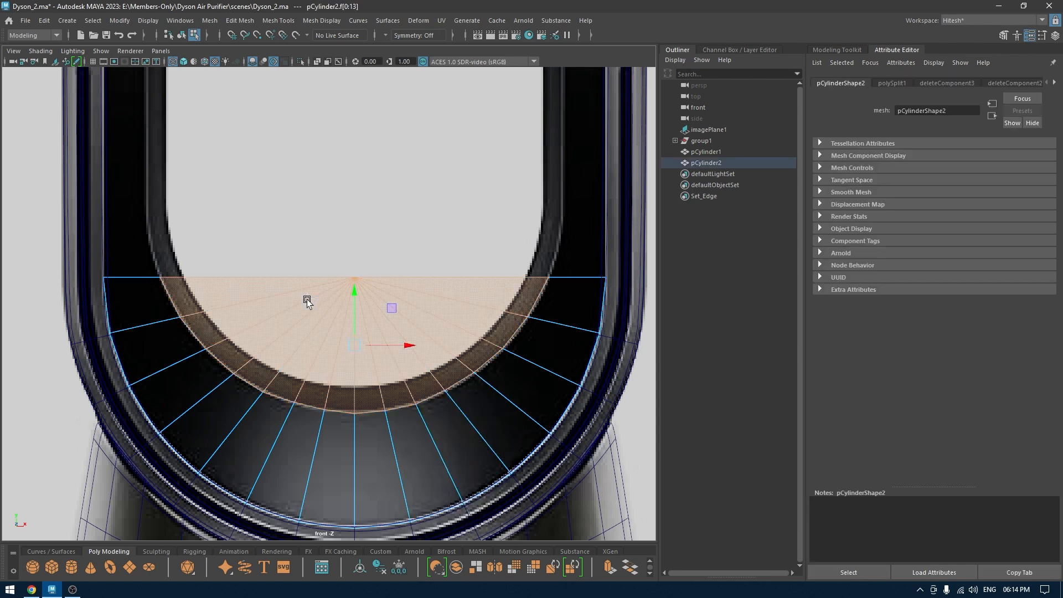
pyautogui.press('Delete')
pyautogui.scroll(3, 334, 293)
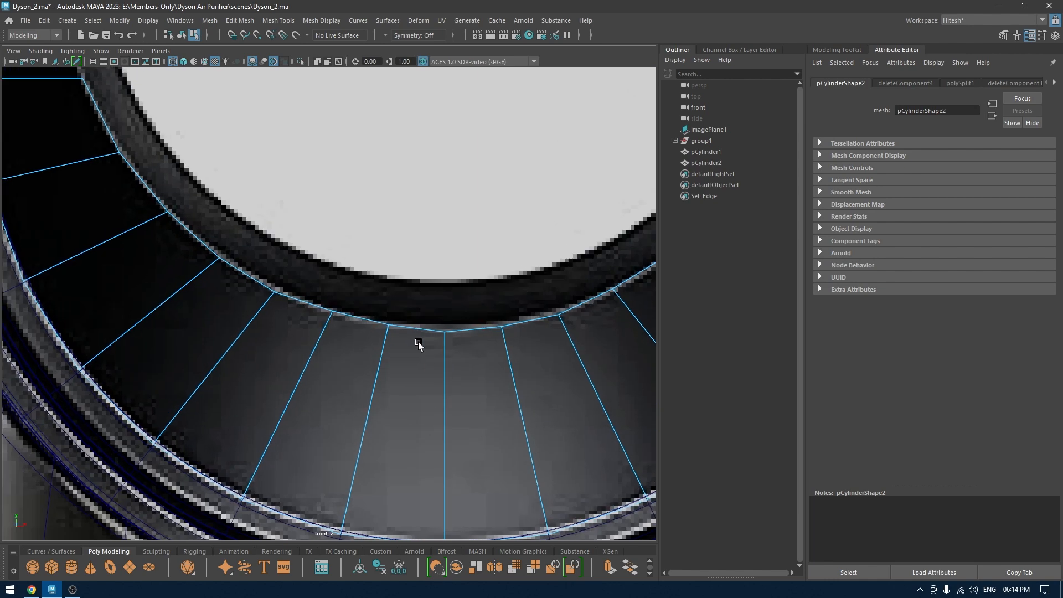
# Select the strip's two upper end edges and extrude them a short distance upward
pyautogui.scroll(-6, 391, 293)
pyautogui.keyDown('alt'); pyautogui.moveTo(396, 309); pyautogui.dragTo(434, 367, button='middle'); pyautogui.keyUp('alt')
pyautogui.moveTo(363, 264); pyautogui.dragTo(354, 219, button='right')
pyautogui.click(301, 324)
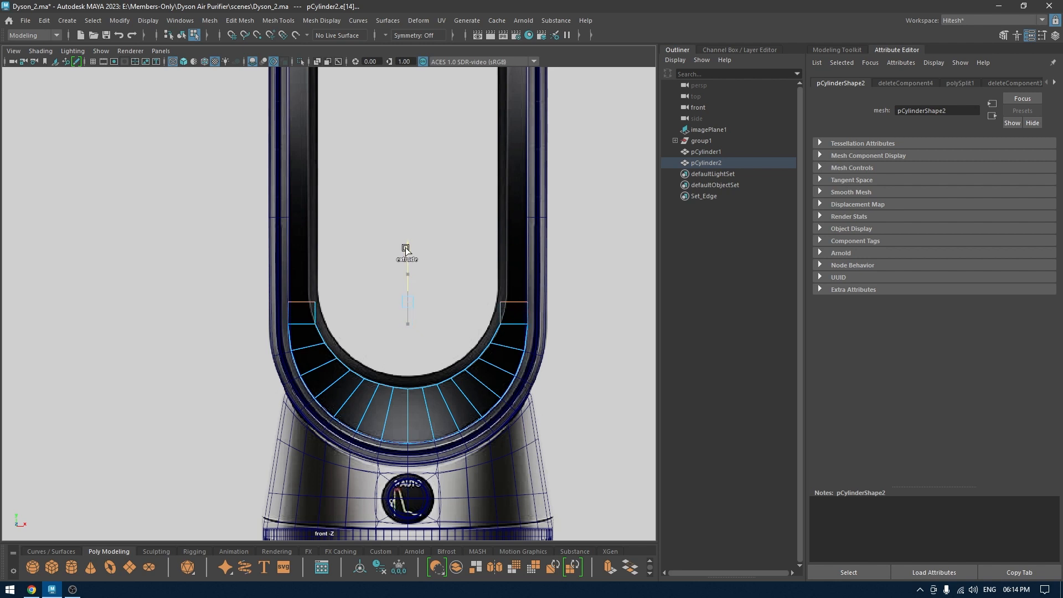
# Move the inner corner vertices at both ends of the strip sideways onto the reference's inner rim
pyautogui.keyDown('alt'); pyautogui.moveTo(406, 249); pyautogui.dragTo(400, 398, button='right'); pyautogui.keyUp('alt')
pyautogui.moveTo(325, 265); pyautogui.dragTo(278, 268, button='right')
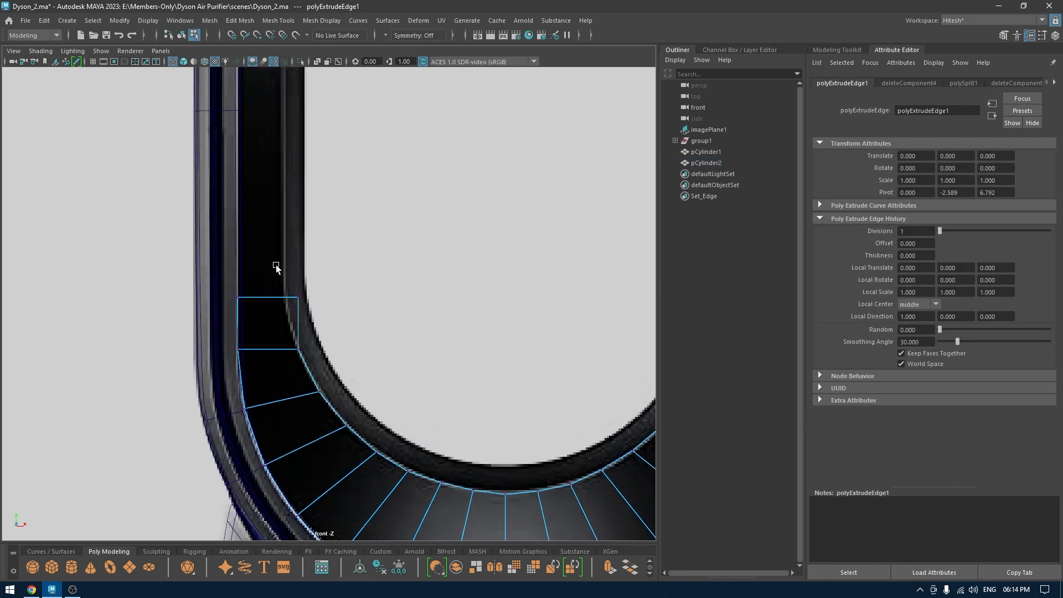
pyautogui.moveTo(277, 268); pyautogui.dragTo(324, 317)
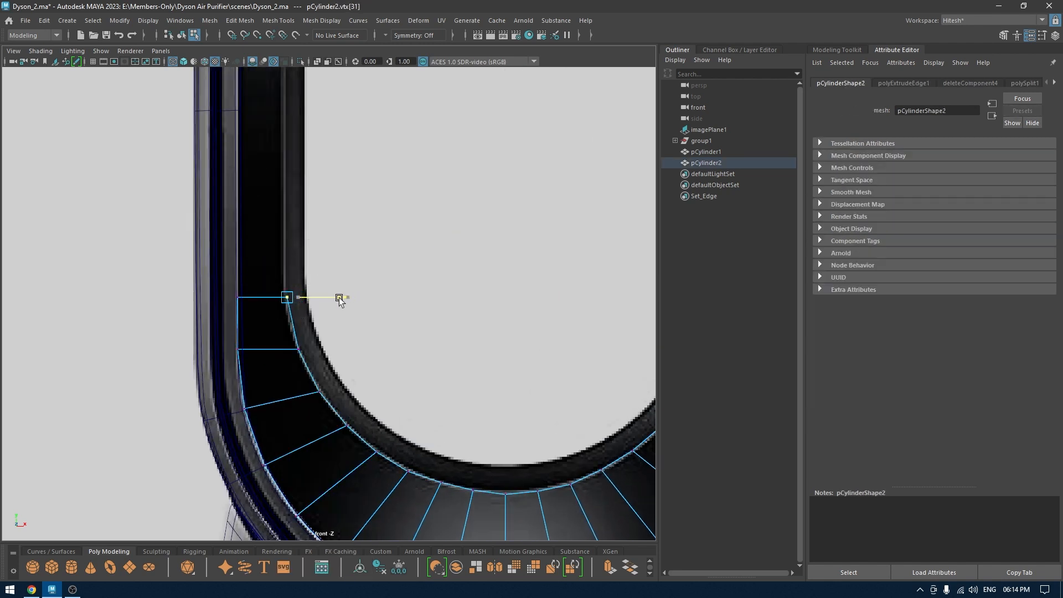
pyautogui.keyDown('alt'); pyautogui.moveTo(339, 299); pyautogui.dragTo(164, 315, button='middle'); pyautogui.keyUp('alt')
pyautogui.moveTo(479, 332); pyautogui.dragTo(479, 332)
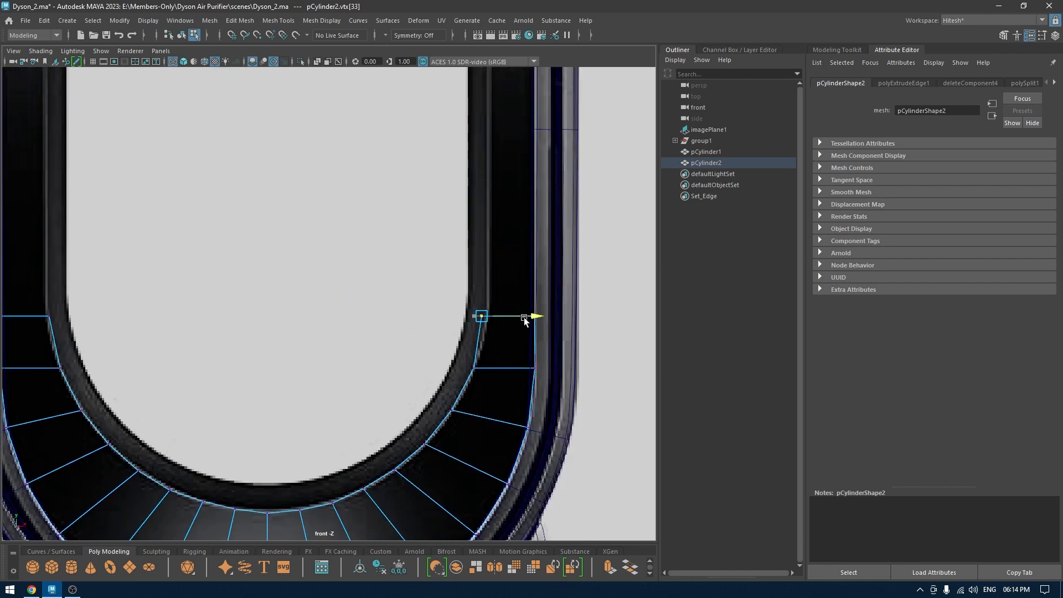
pyautogui.scroll(-3, 525, 331)
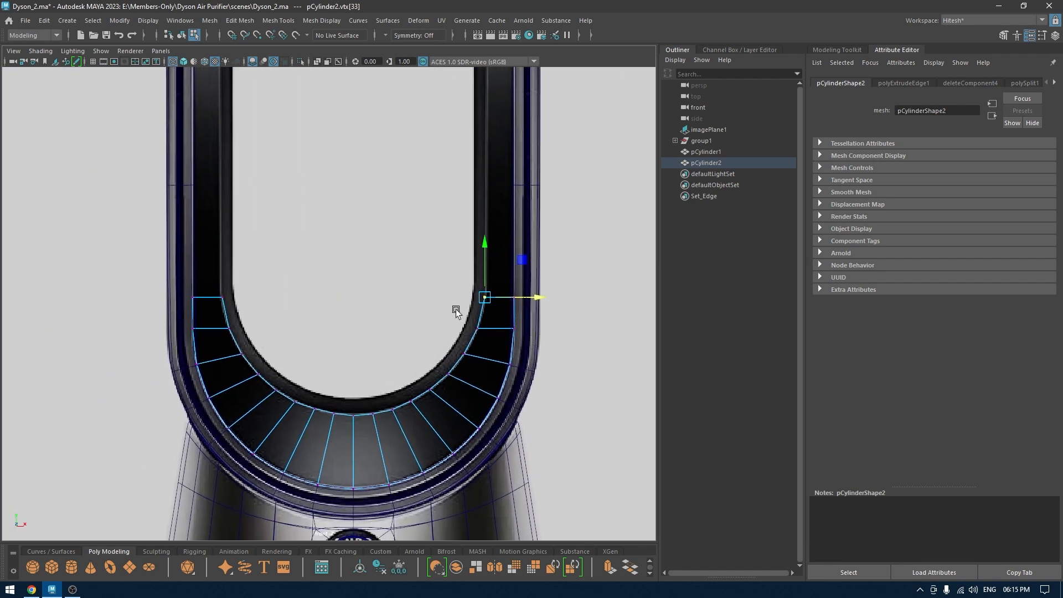
# Extrude the strip's two end edges upward along the loop's straight sides
pyautogui.moveTo(452, 265); pyautogui.dragTo(425, 161, button='right')
pyautogui.keyDown('alt'); pyautogui.moveTo(424, 235); pyautogui.dragTo(443, 298, button='middle'); pyautogui.keyUp('alt')
pyautogui.keyDown('alt'); pyautogui.moveTo(443, 298); pyautogui.dragTo(366, 290, button='right'); pyautogui.keyUp('alt')
pyautogui.keyDown('alt'); pyautogui.moveTo(379, 283); pyautogui.dragTo(423, 413, button='middle'); pyautogui.keyUp('alt')
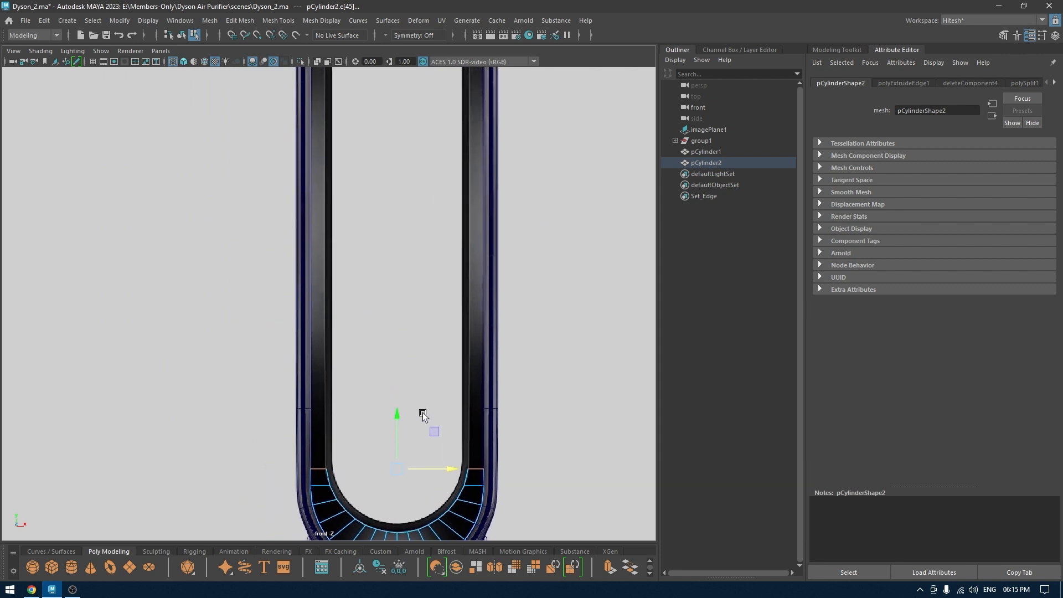
pyautogui.keyDown('shift'); pyautogui.moveTo(394, 408); pyautogui.dragTo(381, 133); pyautogui.keyUp('shift')
pyautogui.keyDown('alt'); pyautogui.moveTo(403, 201); pyautogui.dragTo(398, 174, button='right'); pyautogui.keyUp('alt')
pyautogui.keyDown('alt'); pyautogui.moveTo(397, 174); pyautogui.dragTo(414, 158, button='middle'); pyautogui.keyUp('alt')
pyautogui.keyDown('alt'); pyautogui.moveTo(415, 255); pyautogui.dragTo(439, 270, button='right'); pyautogui.keyUp('alt')
pyautogui.keyDown('alt'); pyautogui.moveTo(434, 248); pyautogui.dragTo(405, 78, button='middle'); pyautogui.keyUp('alt')
# Return the strip to object mode and show it in the perspective view
pyautogui.moveTo(398, 265); pyautogui.dragTo(449, 250, button='right')
pyautogui.press('space')
pyautogui.press('space')
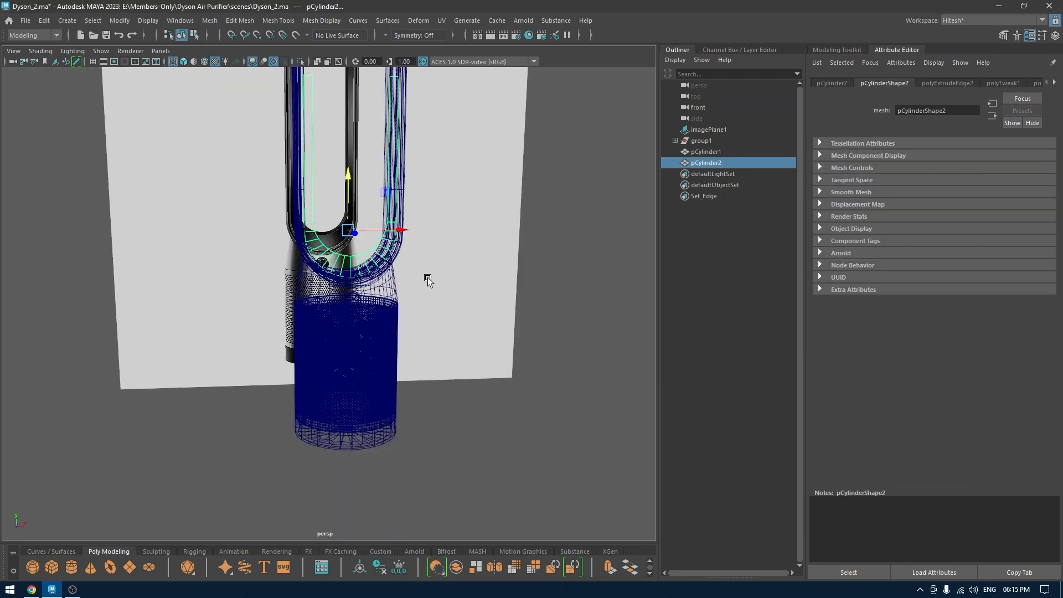
# Save the scene and extrude the strip's faces into depth with a thickness of -3.09
pyautogui.moveTo(427, 280)
pyautogui.keyDown('alt'); pyautogui.mouseDown()
pyautogui.moveTo(451, 288)
pyautogui.moveTo(430, 294)
pyautogui.moveTo(494, 468)
pyautogui.mouseUp(); pyautogui.keyUp('alt')
pyautogui.hotkey('ctrl', 's')
pyautogui.press('6')
pyautogui.scroll(4, 461, 338)
pyautogui.moveTo(523, 260); pyautogui.dragTo(514, 266)
pyautogui.keyDown('alt'); pyautogui.moveTo(514, 266); pyautogui.dragTo(448, 348); pyautogui.keyUp('alt')
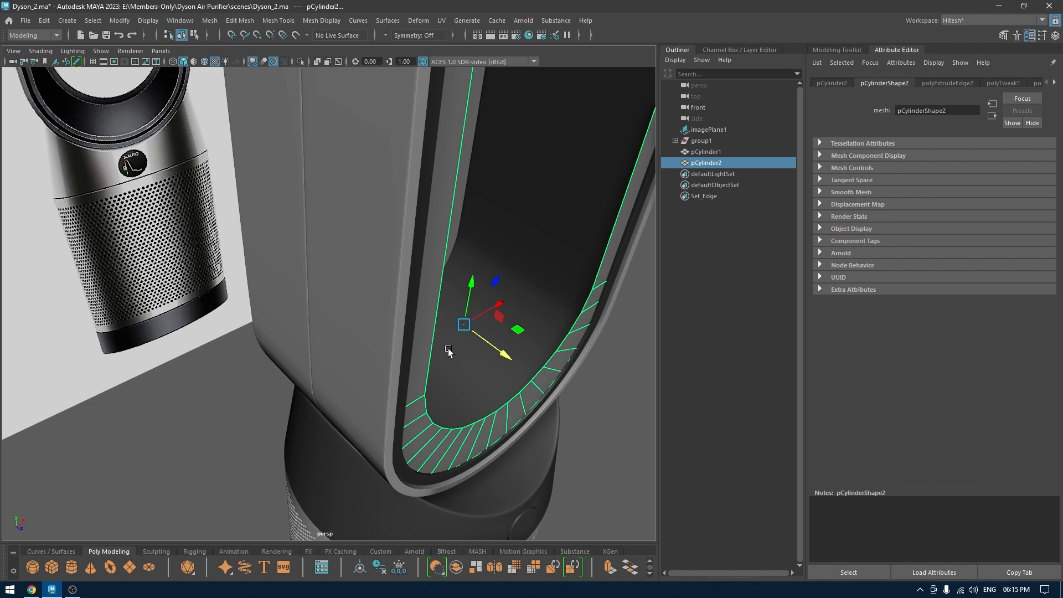
pyautogui.hotkey('ctrl', 'e')
pyautogui.moveTo(546, 162); pyautogui.dragTo(392, 182)
pyautogui.keyDown('alt'); pyautogui.moveTo(349, 294); pyautogui.dragTo(471, 260); pyautogui.keyUp('alt')
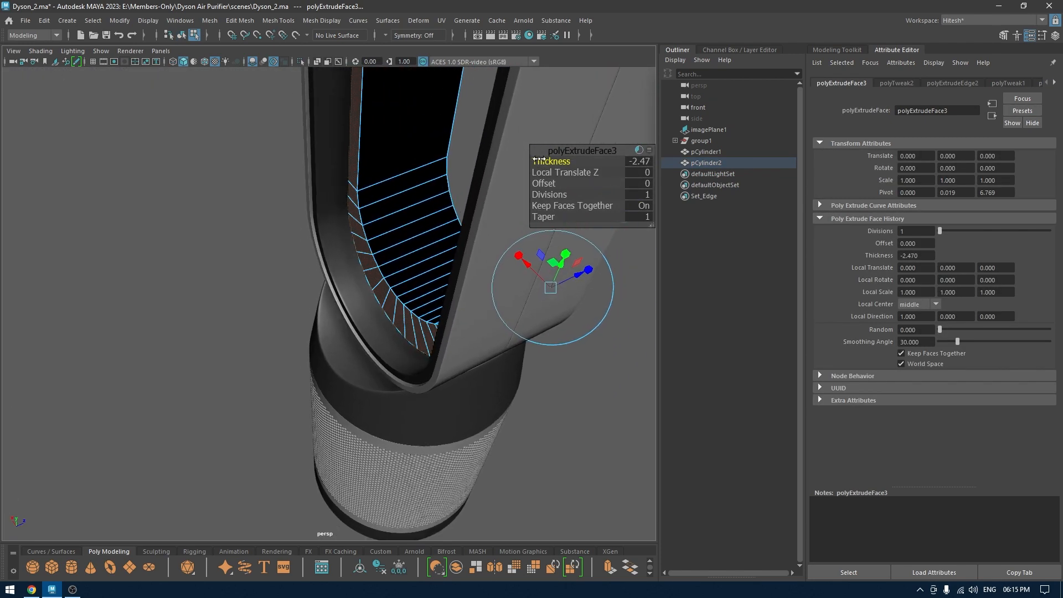
pyautogui.moveTo(540, 160); pyautogui.dragTo(505, 169)
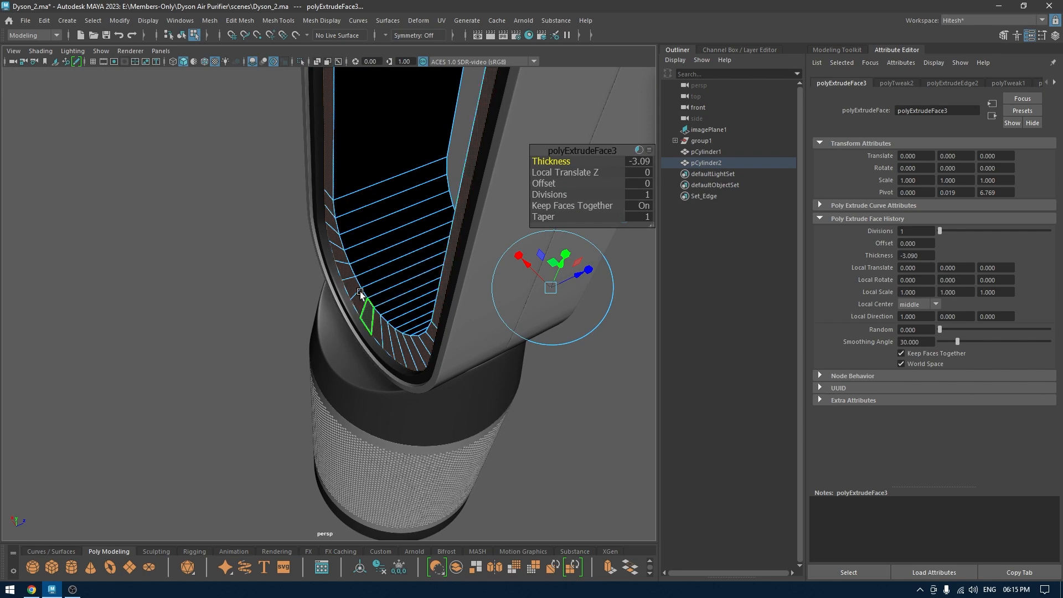
pyautogui.press('w')
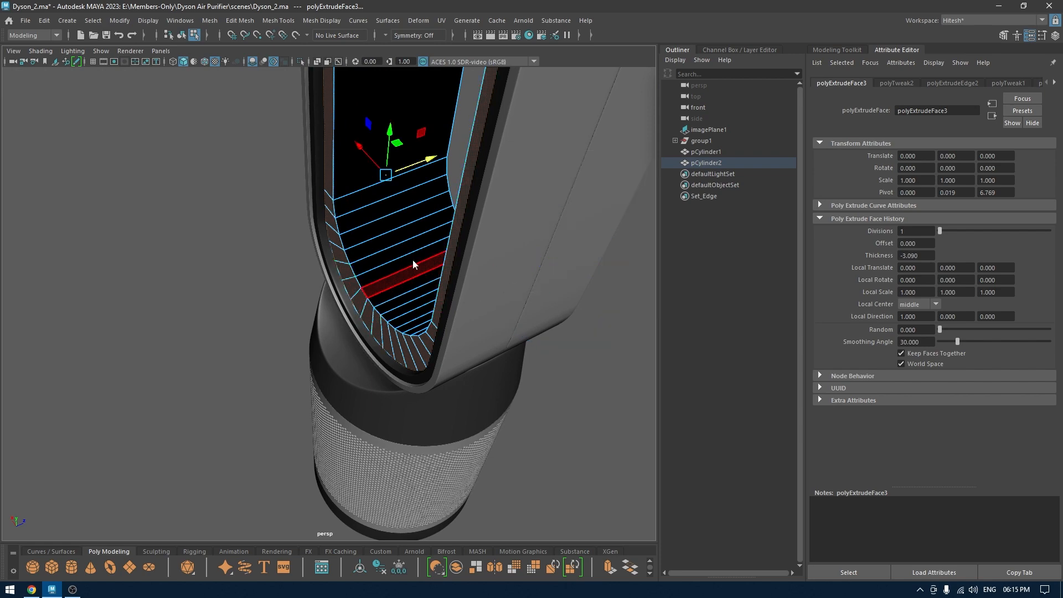
# Return the extruded strip to object mode, deselect it and save the scene
pyautogui.moveTo(413, 264); pyautogui.dragTo(413, 233, button='right')
pyautogui.keyDown('alt'); pyautogui.moveTo(581, 351); pyautogui.dragTo(436, 342); pyautogui.keyUp('alt')
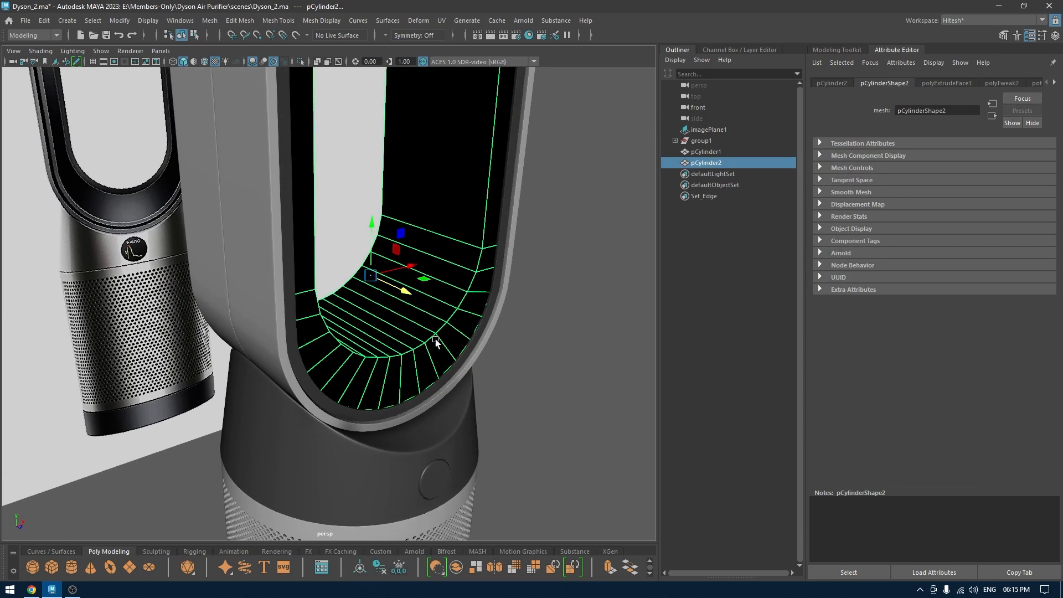
pyautogui.scroll(-3, 435, 340)
pyautogui.click(517, 310)
pyautogui.keyDown('alt'); pyautogui.moveTo(517, 310); pyautogui.dragTo(560, 460); pyautogui.keyUp('alt')
pyautogui.keyDown('alt'); pyautogui.moveTo(496, 315); pyautogui.dragTo(534, 422, button='middle'); pyautogui.keyUp('alt')
pyautogui.hotkey('ctrl', 's')
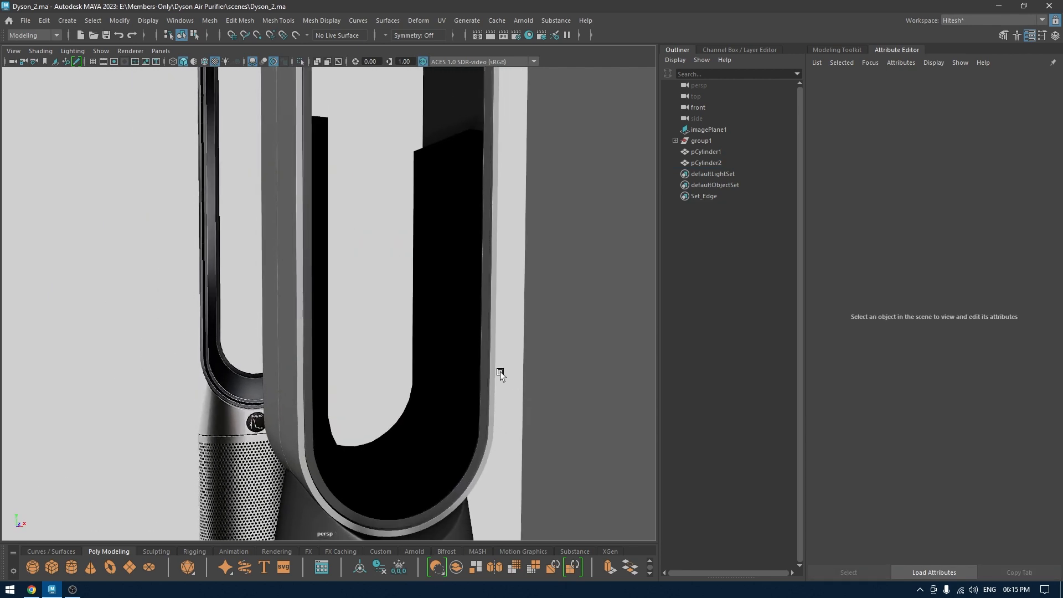
# Reverse the normals of the extruded inner strip
pyautogui.keyDown('alt'); pyautogui.moveTo(500, 371); pyautogui.dragTo(427, 251); pyautogui.keyUp('alt')
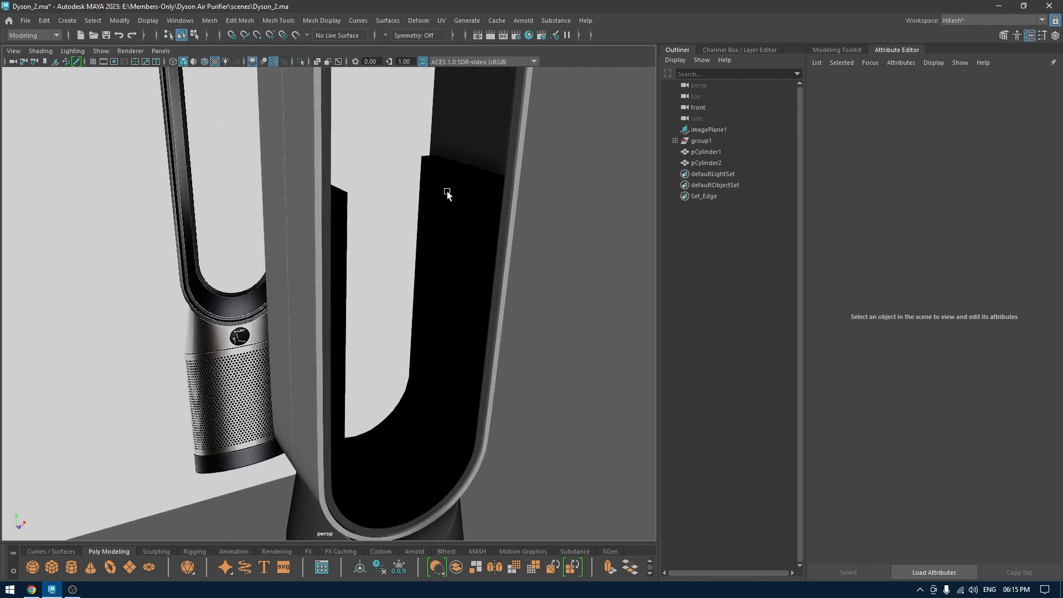
pyautogui.click(459, 206)
pyautogui.click(327, 20)
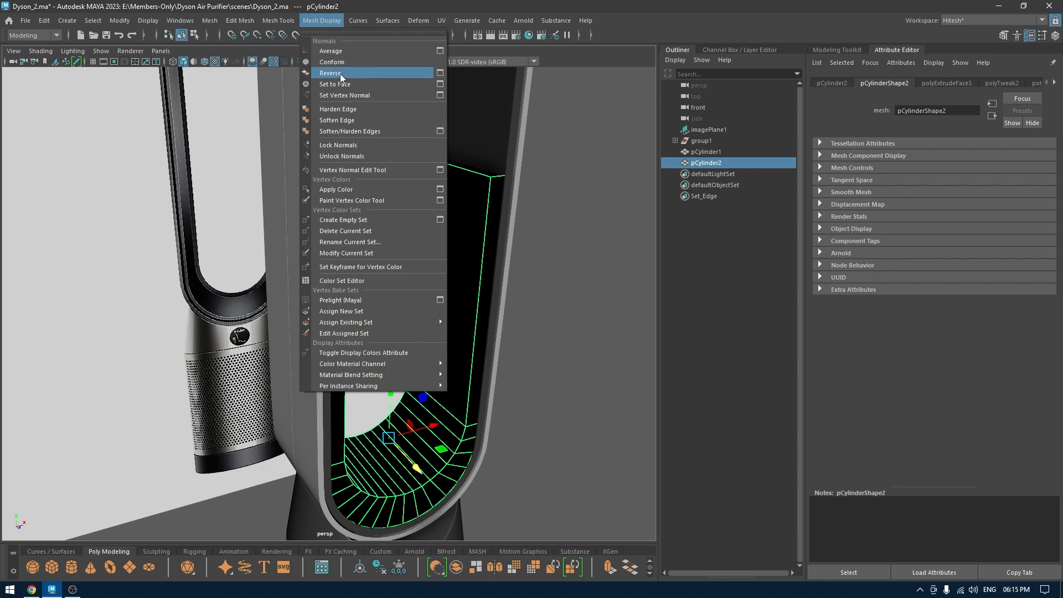
pyautogui.click(342, 76)
pyautogui.click(563, 374)
pyautogui.keyDown('alt'); pyautogui.moveTo(546, 389); pyautogui.dragTo(516, 351); pyautogui.keyUp('alt')
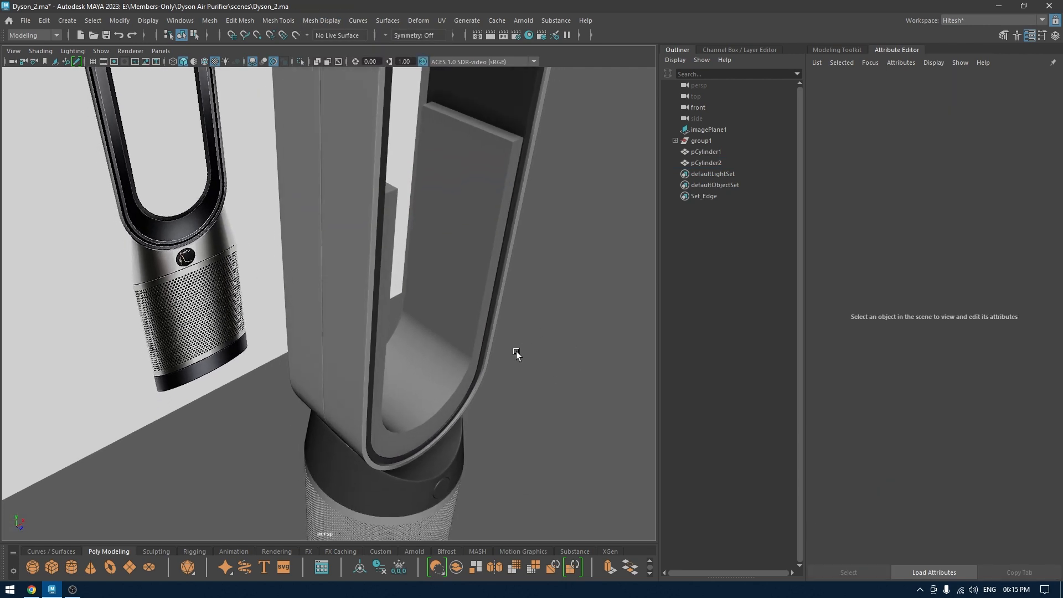
# Examine the strip's fit inside the loop from both sides in perspective and in the front view
pyautogui.click(470, 340)
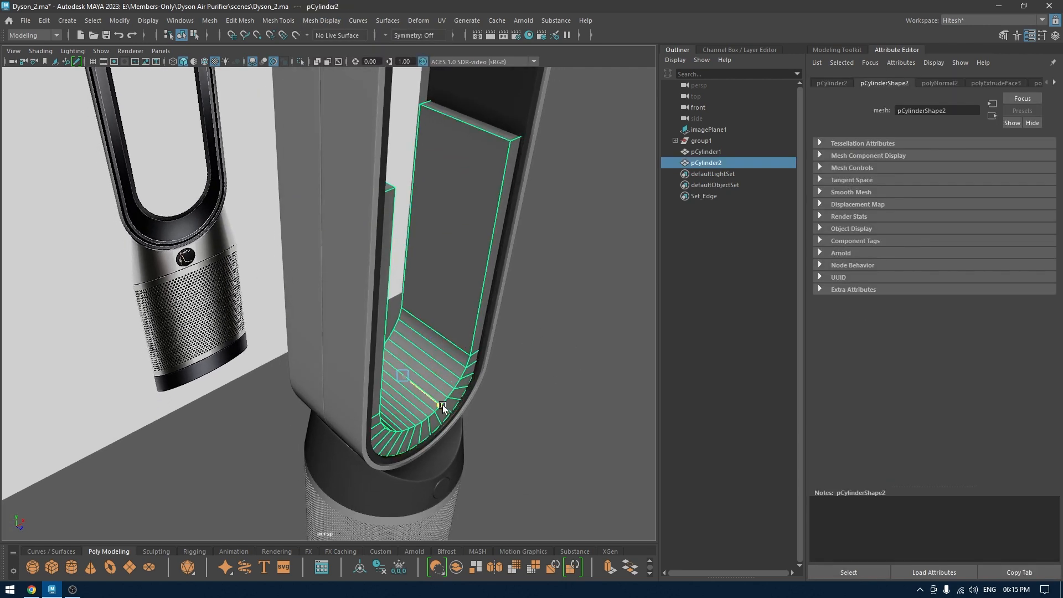
pyautogui.keyDown('alt'); pyautogui.moveTo(428, 404); pyautogui.dragTo(528, 410); pyautogui.keyUp('alt')
pyautogui.click(533, 321)
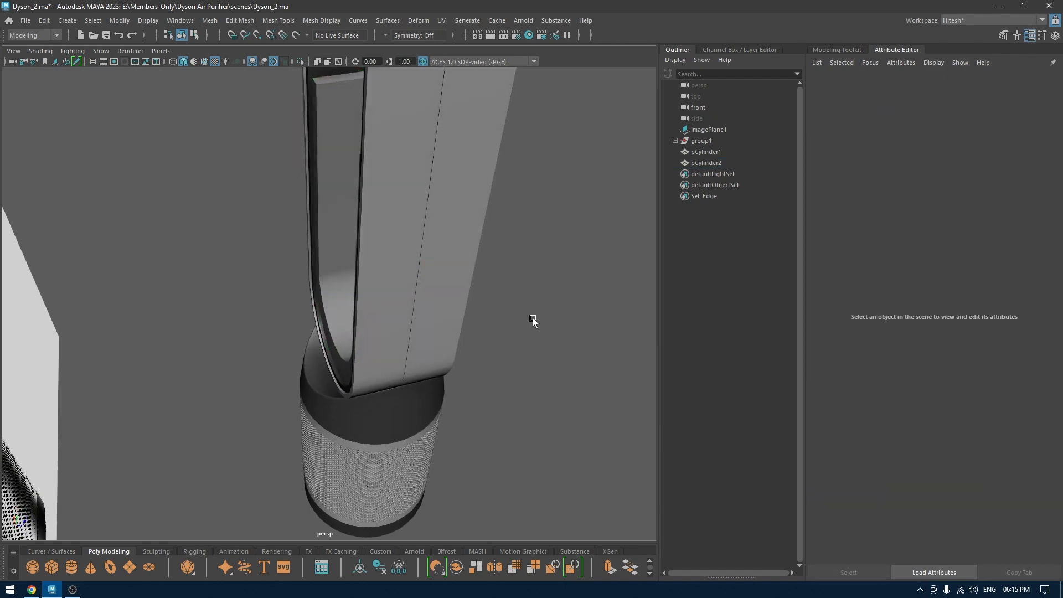
pyautogui.keyDown('alt'); pyautogui.moveTo(533, 321); pyautogui.dragTo(380, 416); pyautogui.keyUp('alt')
pyautogui.click(390, 376)
pyautogui.press('space')
pyautogui.keyDown('alt'); pyautogui.moveTo(394, 314); pyautogui.dragTo(410, 387, button='middle'); pyautogui.keyUp('alt')
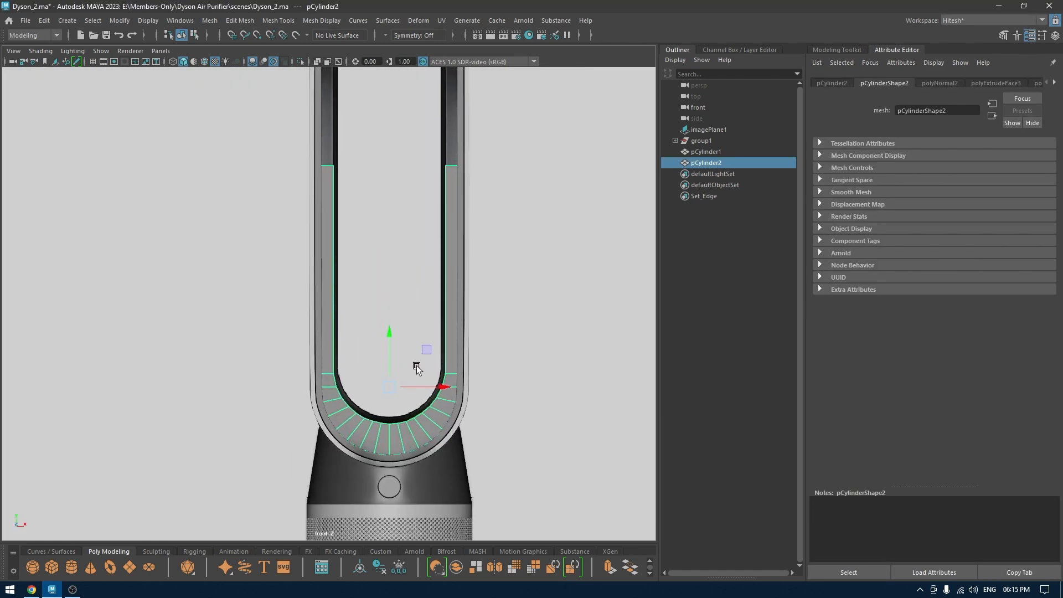
pyautogui.keyDown('alt'); pyautogui.moveTo(412, 325); pyautogui.dragTo(415, 195, button='middle'); pyautogui.keyUp('alt')
pyautogui.keyDown('alt'); pyautogui.moveTo(416, 195); pyautogui.dragTo(503, 519, button='right'); pyautogui.keyUp('alt')
pyautogui.keyDown('alt'); pyautogui.moveTo(493, 484); pyautogui.dragTo(465, 373, button='right'); pyautogui.keyUp('alt')
pyautogui.keyDown('alt'); pyautogui.moveTo(465, 374); pyautogui.dragTo(441, 425, button='middle'); pyautogui.keyUp('alt')
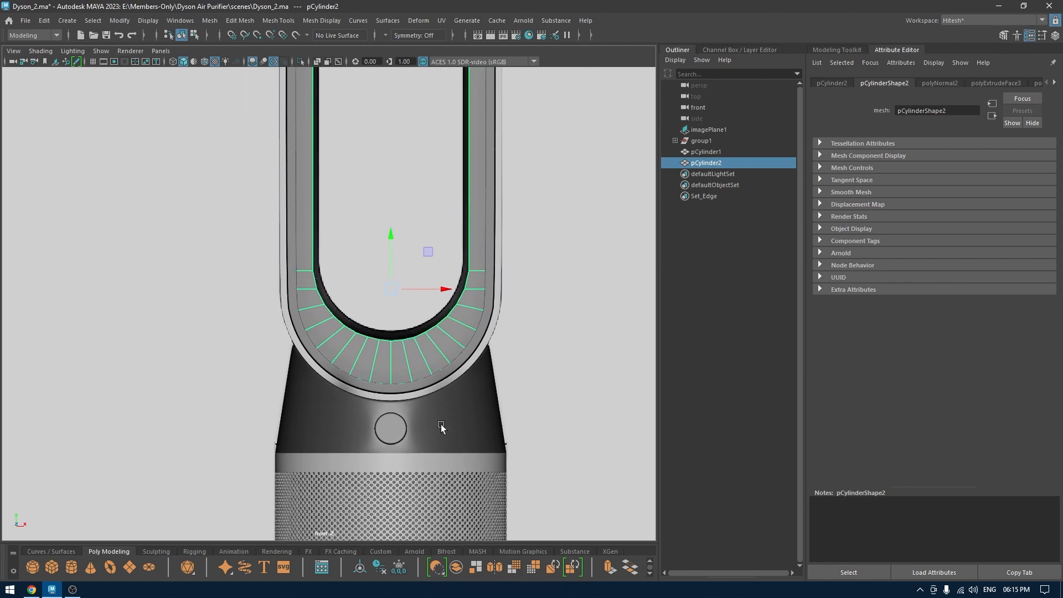
# Compare the strip with the reference in wireframe and move its pivot up to the level of its upper ends
pyautogui.press('4')
pyautogui.scroll(4, 432, 424)
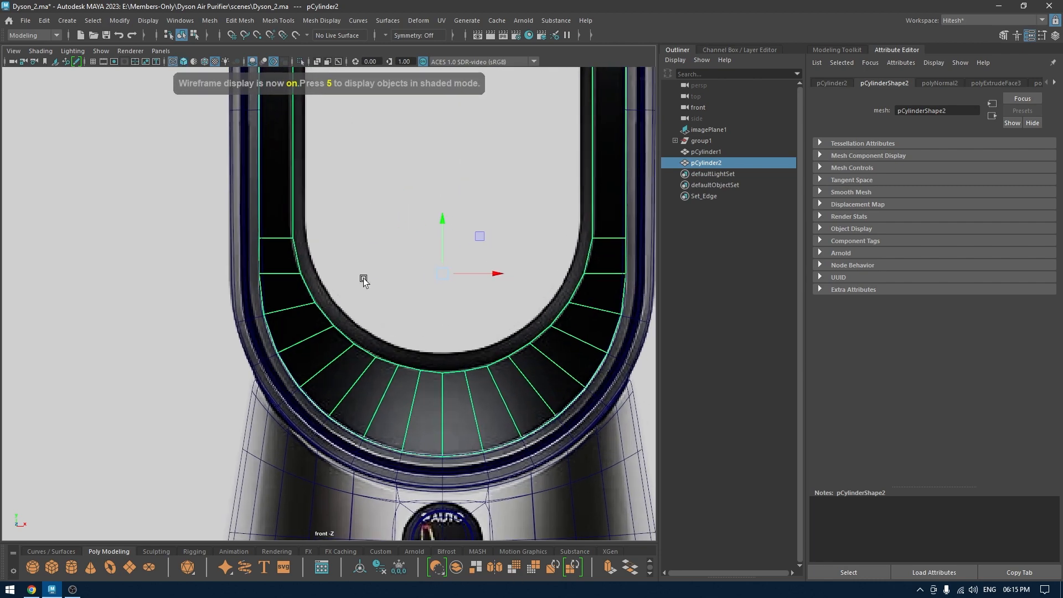
pyautogui.scroll(-5, 406, 346)
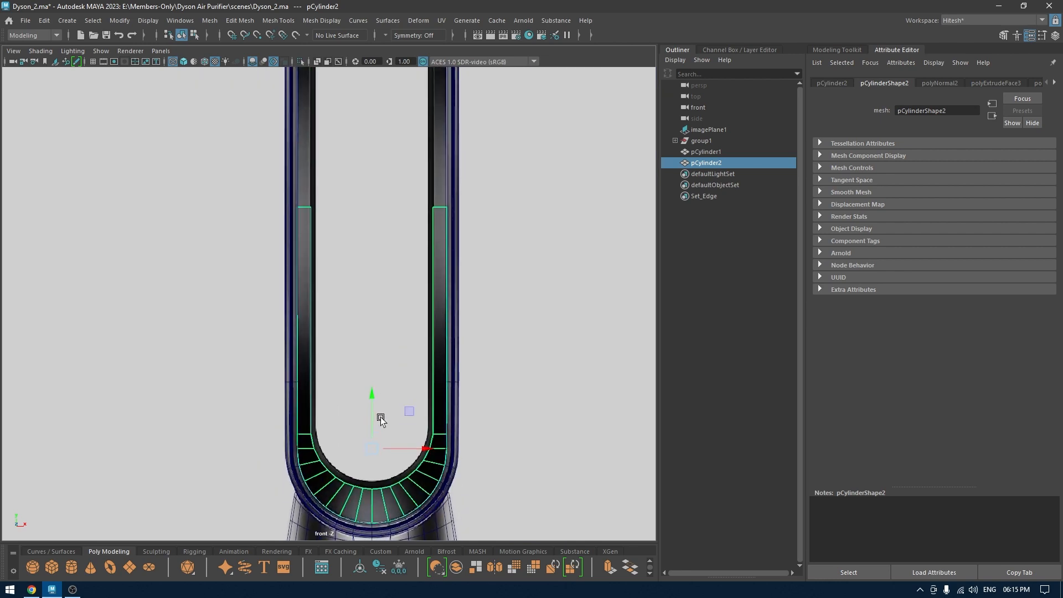
pyautogui.rightClick(559, 266)
pyautogui.scroll(-1, 578, 272)
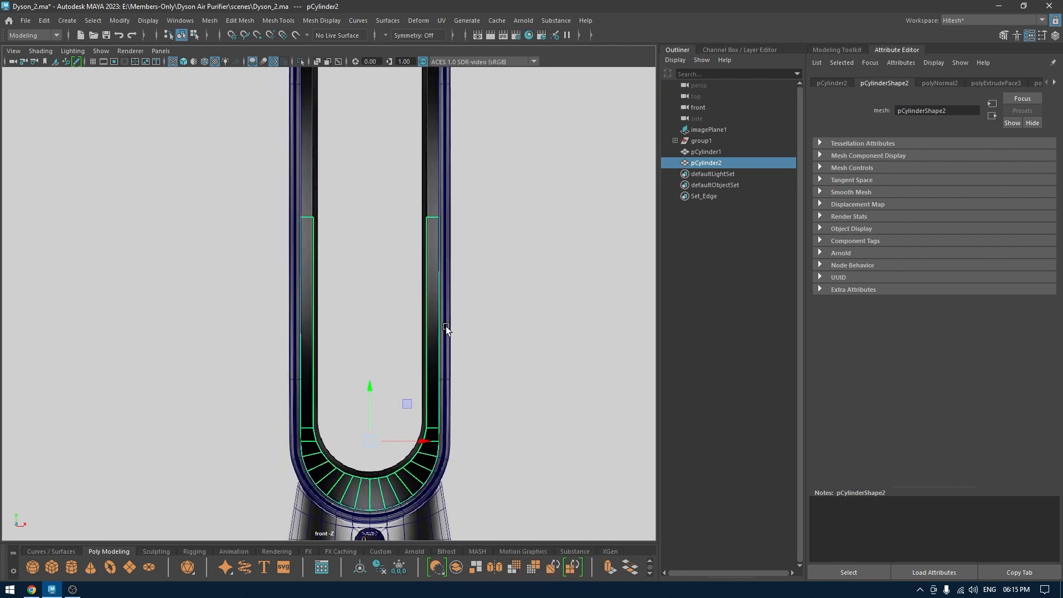
pyautogui.moveTo(371, 387); pyautogui.dragTo(368, 224)
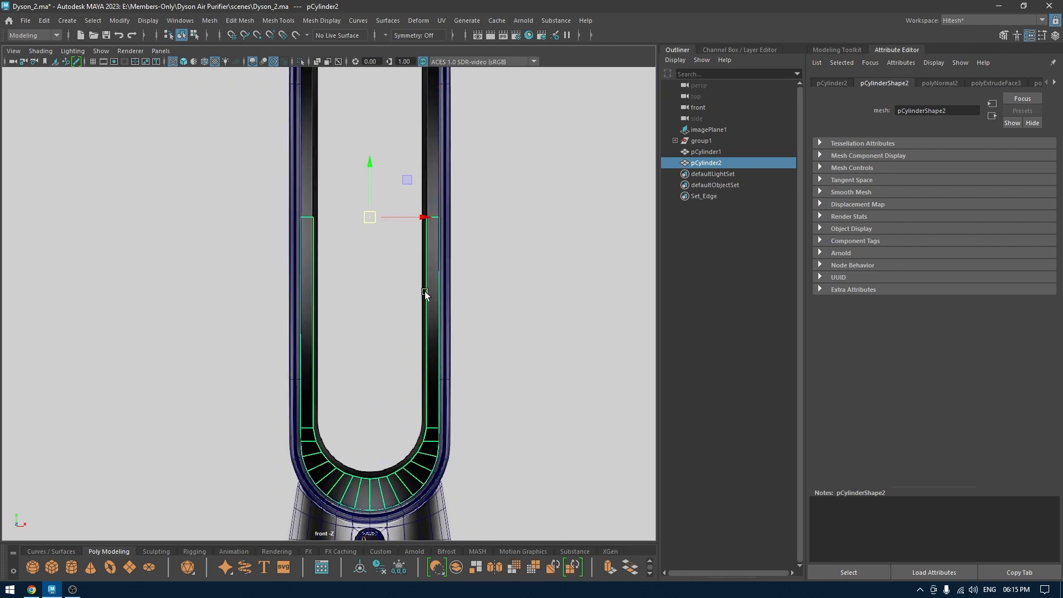
pyautogui.scroll(-2, 465, 412)
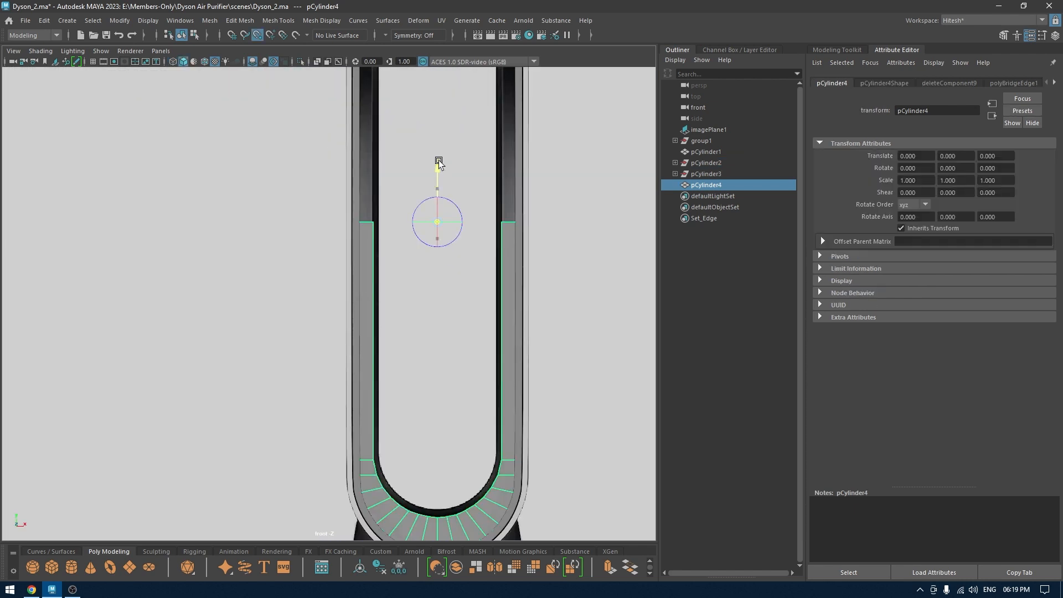
# Delete the cap faces closing the two upper ends of the strip
pyautogui.keyDown('alt'); pyautogui.moveTo(473, 230); pyautogui.dragTo(448, 215, button='middle'); pyautogui.keyUp('alt')
pyautogui.scroll(-1, 451, 224)
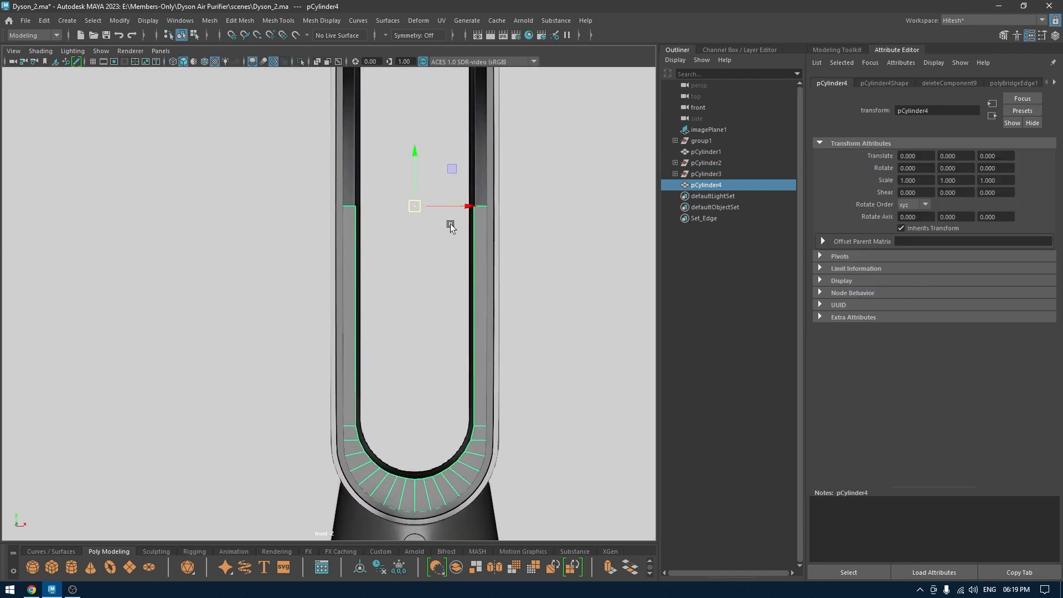
pyautogui.press('space')
pyautogui.moveTo(489, 192); pyautogui.dragTo(489, 166)
pyautogui.keyDown('alt'); pyautogui.moveTo(489, 182); pyautogui.dragTo(501, 247); pyautogui.keyUp('alt')
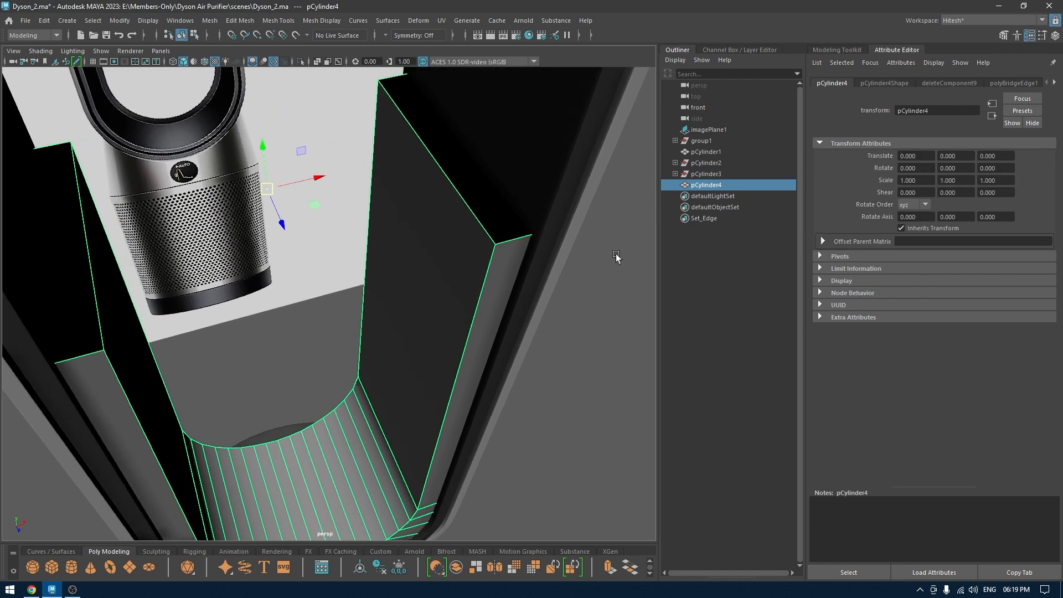
pyautogui.moveTo(616, 254); pyautogui.dragTo(610, 285, button='right')
pyautogui.click(490, 198)
pyautogui.press('Delete')
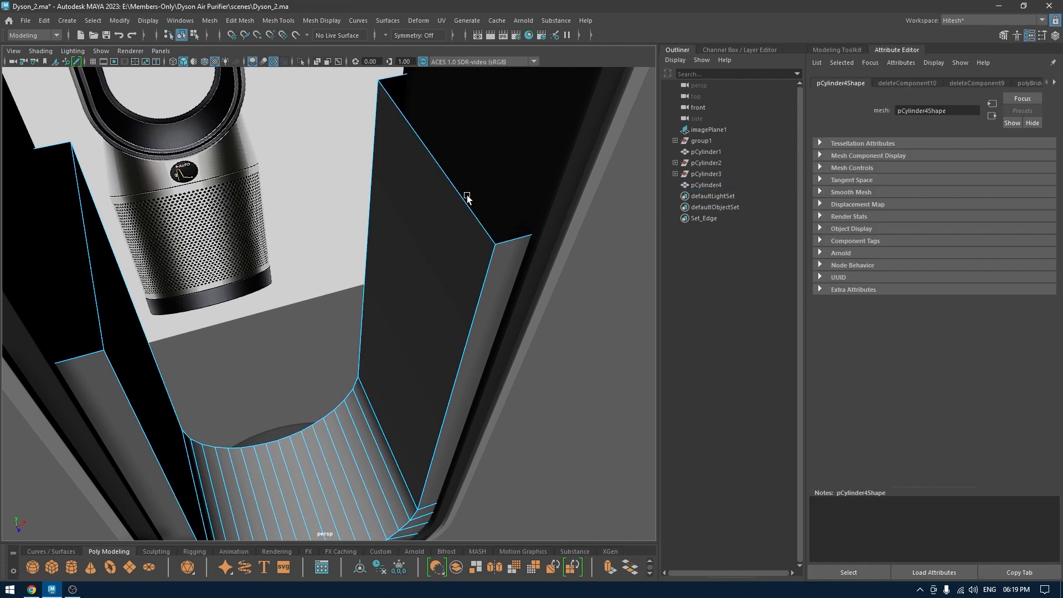
pyautogui.click(66, 246)
pyautogui.press('Delete')
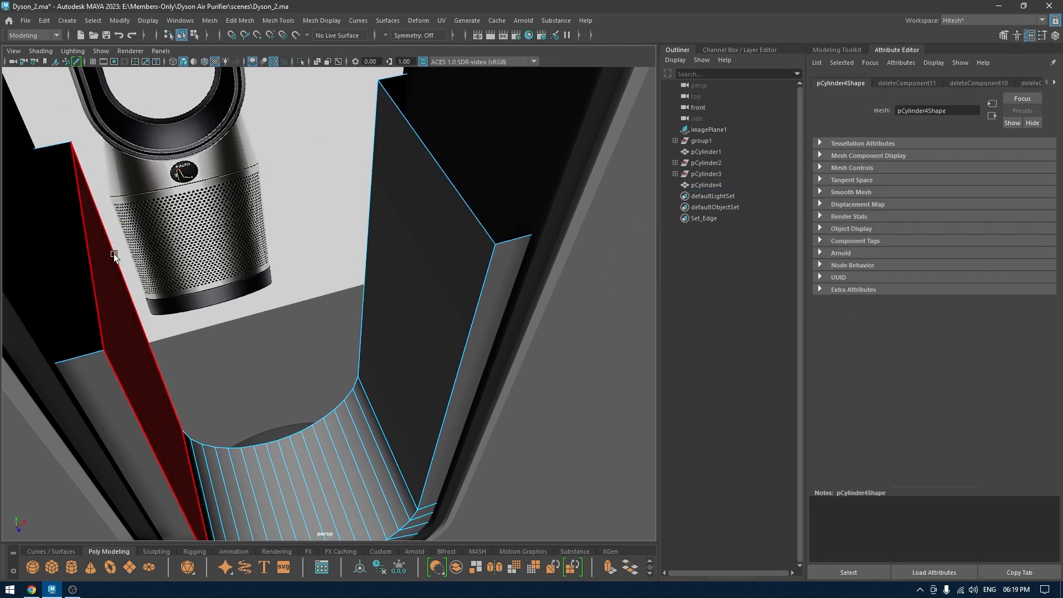
# Duplicate the strip in the front view and rotate the copy upside down to form the loop's upper half
pyautogui.press('space')
pyautogui.keyDown('alt'); pyautogui.moveTo(114, 254); pyautogui.dragTo(111, 276); pyautogui.keyUp('alt')
pyautogui.moveTo(367, 251); pyautogui.dragTo(423, 232, button='right')
pyautogui.keyDown('alt'); pyautogui.moveTo(421, 202); pyautogui.dragTo(392, 237, button='middle'); pyautogui.keyUp('alt')
pyautogui.hotkey('ctrl', 'd')
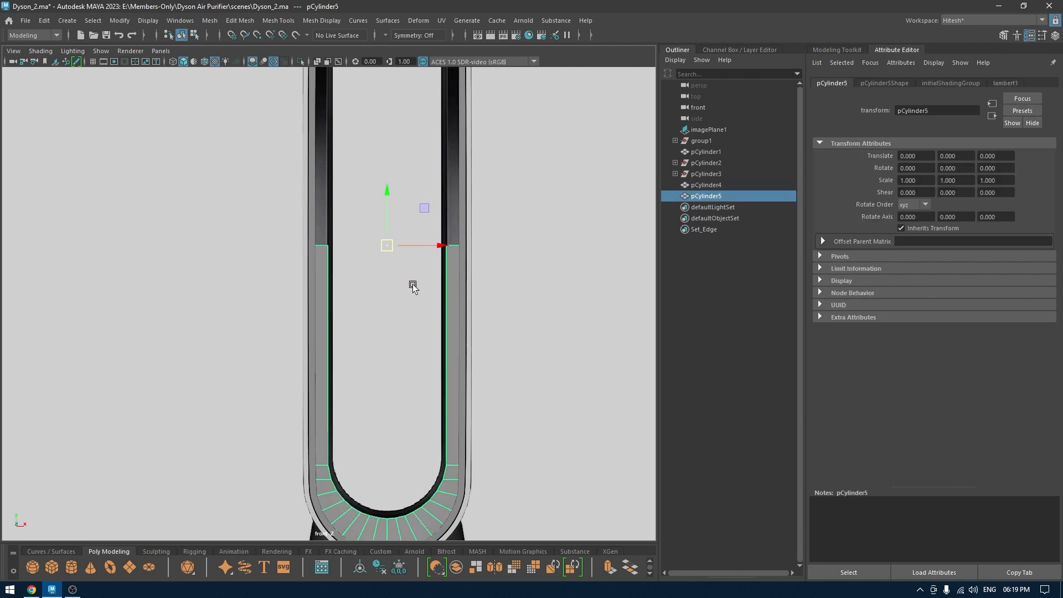
pyautogui.press('e')
pyautogui.moveTo(436, 270); pyautogui.dragTo(324, 363)
pyautogui.press('w')
# Move the copy's upper arc vertices down until the arc fits the rim at the loop's top
pyautogui.keyDown('alt'); pyautogui.moveTo(404, 157); pyautogui.dragTo(397, 370, button='middle'); pyautogui.keyUp('alt')
pyautogui.keyDown('alt'); pyautogui.moveTo(439, 248); pyautogui.dragTo(512, 217, button='right'); pyautogui.keyUp('alt')
pyautogui.keyDown('alt'); pyautogui.moveTo(561, 281); pyautogui.dragTo(580, 353, button='middle'); pyautogui.keyUp('alt')
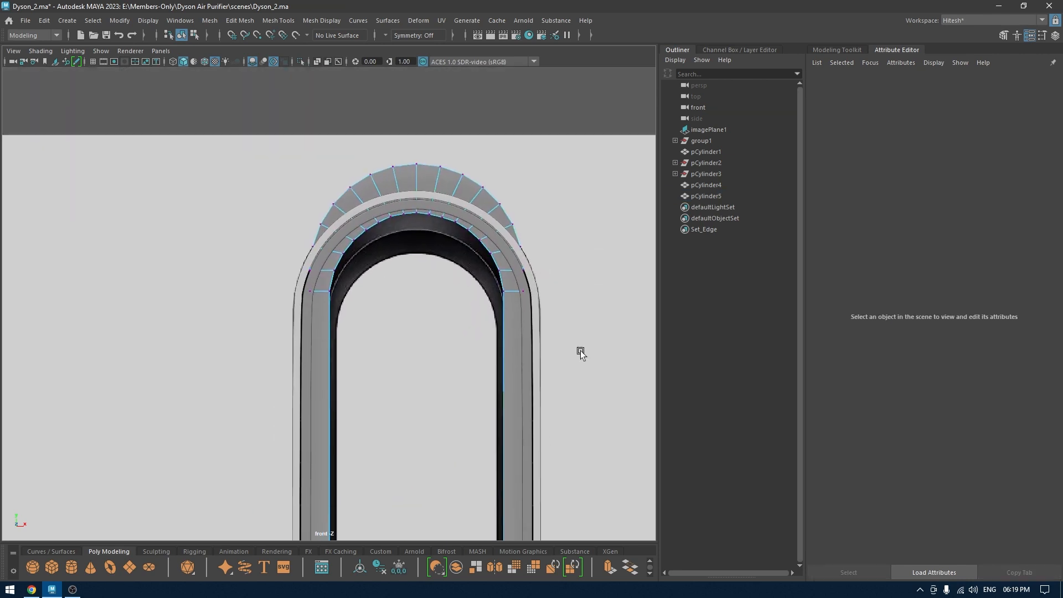
pyautogui.moveTo(580, 353); pyautogui.dragTo(249, 125)
pyautogui.keyDown('alt'); pyautogui.moveTo(249, 126); pyautogui.dragTo(315, 268, button='right'); pyautogui.keyUp('alt')
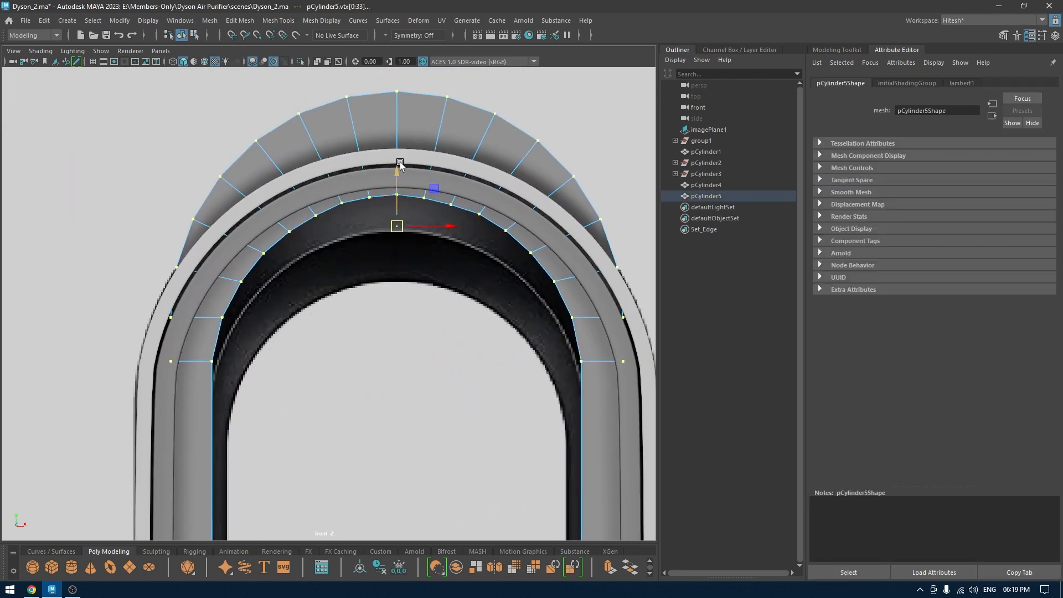
pyautogui.moveTo(398, 169); pyautogui.dragTo(385, 267)
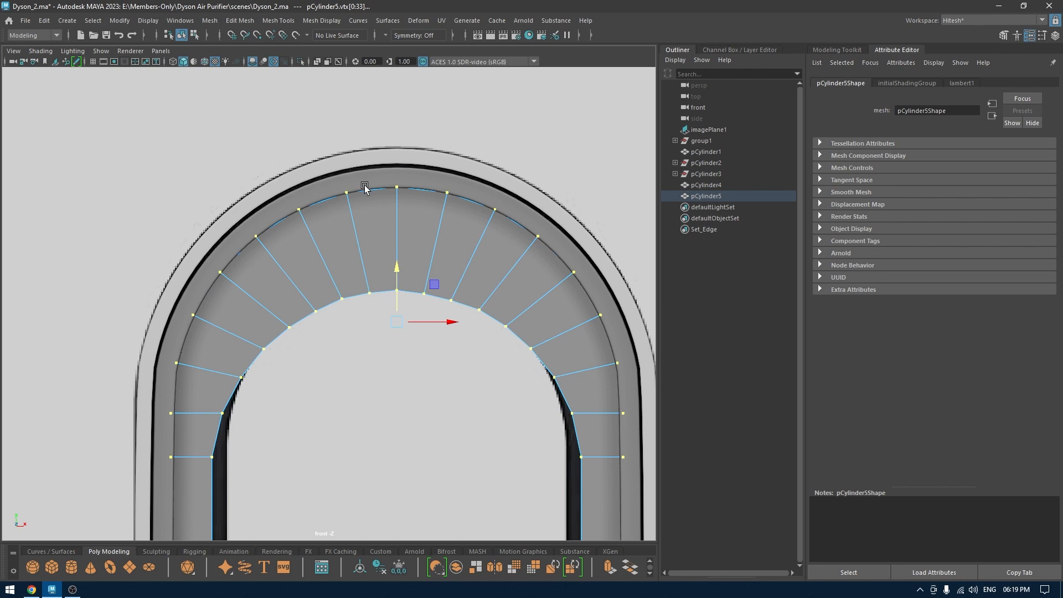
pyautogui.keyDown('alt'); pyautogui.moveTo(364, 186); pyautogui.dragTo(320, 147, button='middle'); pyautogui.keyUp('alt')
# Select the upper and lower strip halves in perspective and combine them into one mesh
pyautogui.press('space')
pyautogui.moveTo(403, 166); pyautogui.dragTo(404, 145)
pyautogui.keyDown('alt'); pyautogui.moveTo(404, 145); pyautogui.dragTo(445, 185); pyautogui.keyUp('alt')
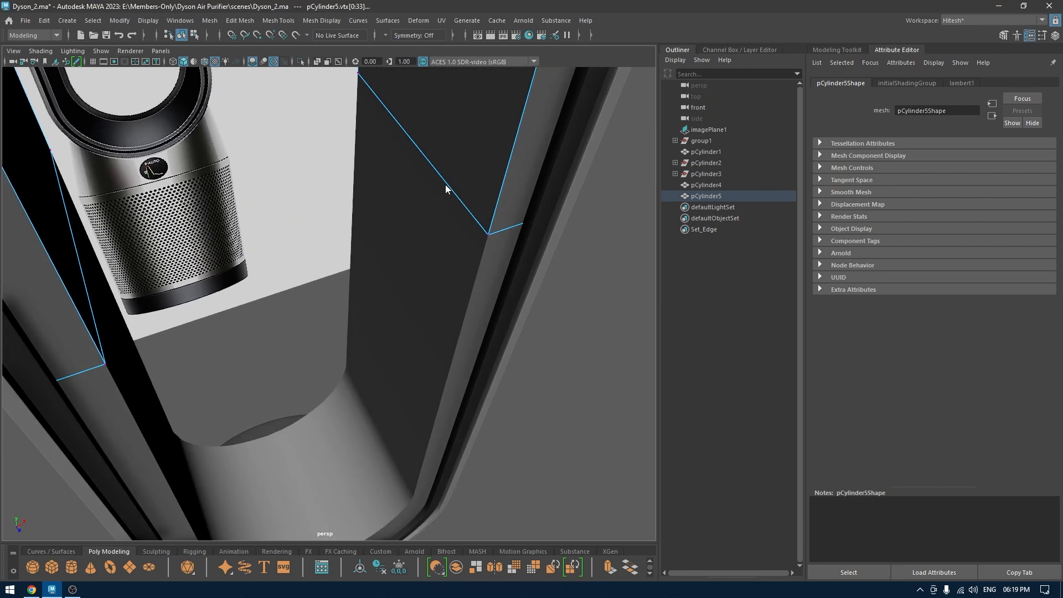
pyautogui.moveTo(446, 185); pyautogui.dragTo(520, 138, button='right')
pyautogui.keyDown('alt'); pyautogui.moveTo(520, 137); pyautogui.dragTo(496, 266); pyautogui.keyUp('alt')
pyautogui.keyDown('shift'); pyautogui.click(496, 266); pyautogui.keyUp('shift')
pyautogui.keyDown('shift'); pyautogui.moveTo(496, 266); pyautogui.dragTo(483, 500, button='right'); pyautogui.keyUp('shift')
# Merge the overlapping seam vertices on both sides of the combined strip with a distance threshold of 0.39
pyautogui.moveTo(454, 222); pyautogui.dragTo(403, 224, button='right')
pyautogui.keyDown('alt'); pyautogui.moveTo(444, 268); pyautogui.dragTo(596, 389); pyautogui.keyUp('alt')
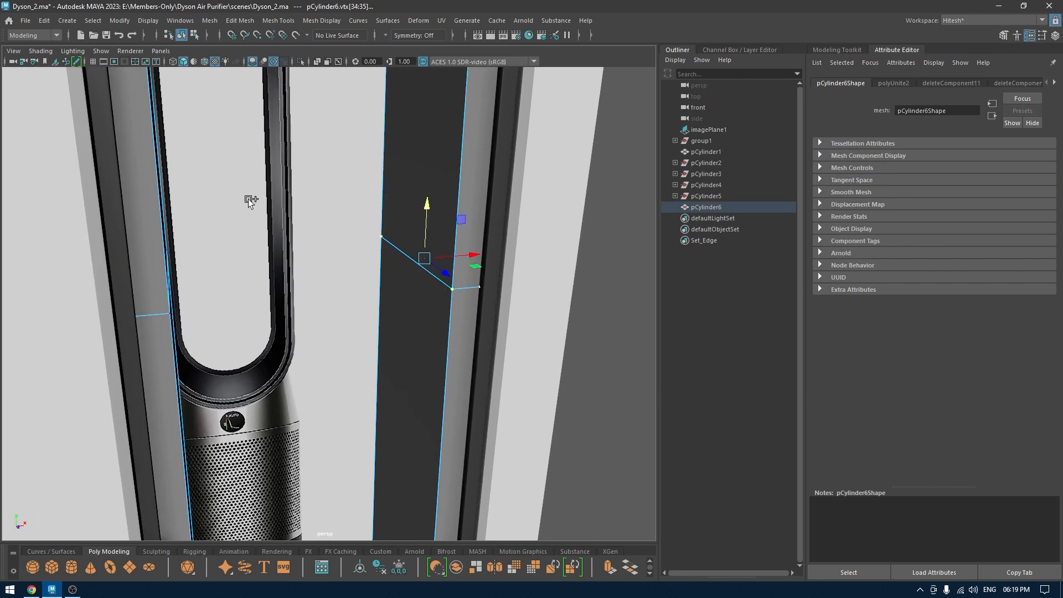
pyautogui.keyDown('shift'); pyautogui.moveTo(249, 199); pyautogui.dragTo(64, 363); pyautogui.keyUp('shift')
pyautogui.keyDown('alt'); pyautogui.moveTo(161, 343); pyautogui.dragTo(224, 281); pyautogui.keyUp('alt')
pyautogui.keyDown('shift'); pyautogui.moveTo(243, 259); pyautogui.dragTo(299, 196, button='right'); pyautogui.keyUp('shift')
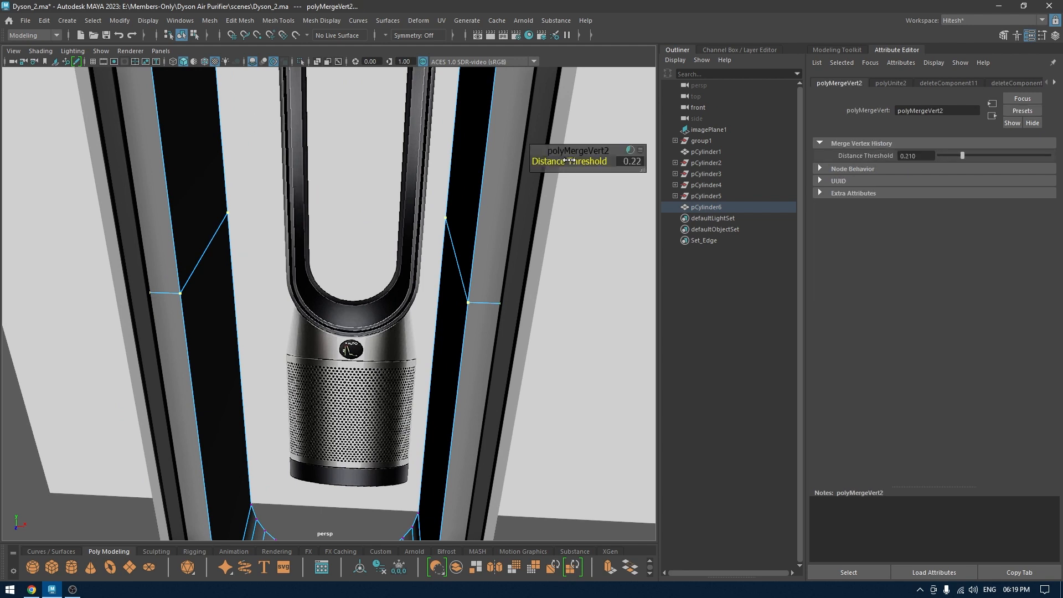
pyautogui.moveTo(569, 160)
pyautogui.mouseDown()
pyautogui.moveTo(596, 161)
pyautogui.moveTo(578, 162)
pyautogui.mouseUp()
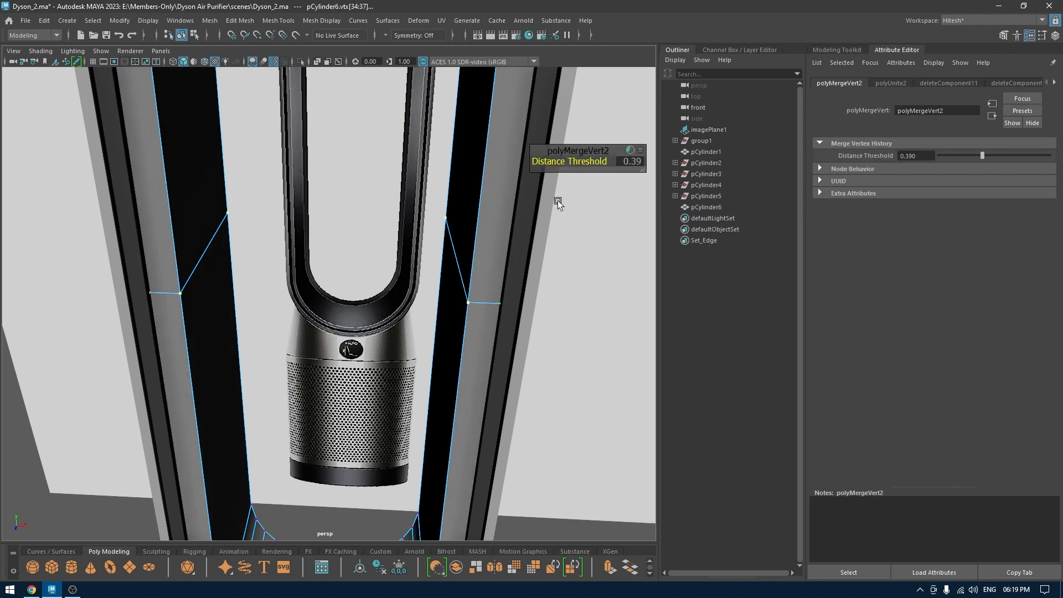
pyautogui.press('w')
# Delete the leftover seam edges across both straight sides of the strip
pyautogui.moveTo(474, 320); pyautogui.dragTo(474, 235, button='right')
pyautogui.keyDown('alt'); pyautogui.moveTo(463, 237); pyautogui.dragTo(501, 215); pyautogui.keyUp('alt')
pyautogui.click(404, 265)
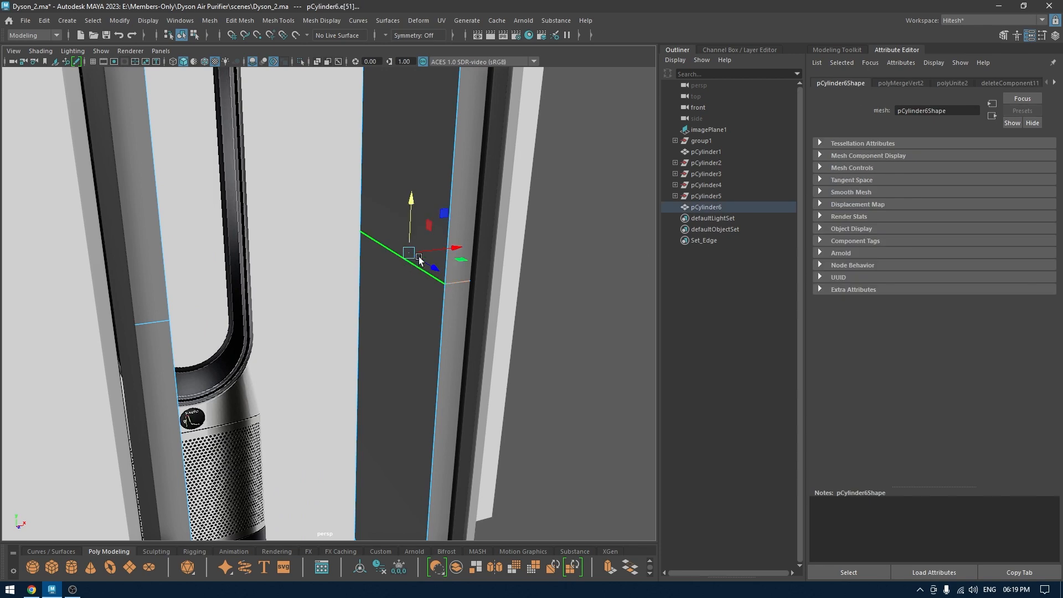
pyautogui.keyDown('shift'); pyautogui.moveTo(408, 231); pyautogui.dragTo(268, 271, button='right'); pyautogui.keyUp('shift')
pyautogui.keyDown('alt'); pyautogui.moveTo(268, 271); pyautogui.dragTo(161, 313); pyautogui.keyUp('alt')
pyautogui.click(238, 269)
pyautogui.keyDown('shift'); pyautogui.moveTo(244, 271); pyautogui.dragTo(188, 286, button='right'); pyautogui.keyUp('shift')
pyautogui.keyDown('alt'); pyautogui.moveTo(189, 310); pyautogui.dragTo(260, 260); pyautogui.keyUp('alt')
pyautogui.scroll(-5, 227, 376)
# Select the strip's front and back inner edge loops and bevel them with a fraction of 0.64
pyautogui.moveTo(332, 138); pyautogui.dragTo(368, 108, button='right')
pyautogui.click(441, 155)
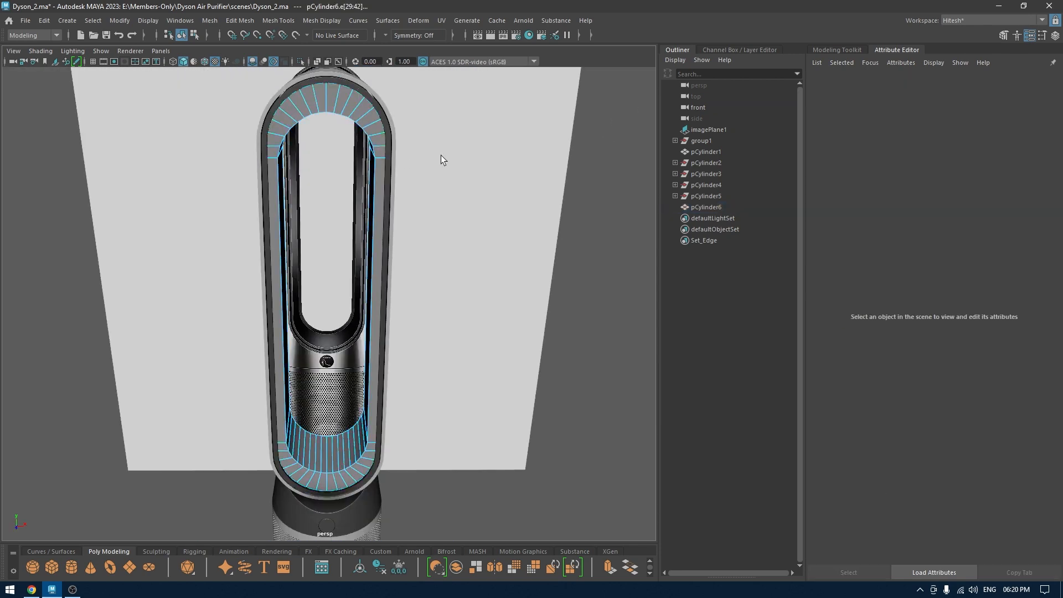
pyautogui.keyDown('alt'); pyautogui.moveTo(404, 205); pyautogui.dragTo(432, 181); pyautogui.keyUp('alt')
pyautogui.doubleClick(370, 202)
pyautogui.keyDown('shift'); pyautogui.doubleClick(351, 215); pyautogui.keyUp('shift')
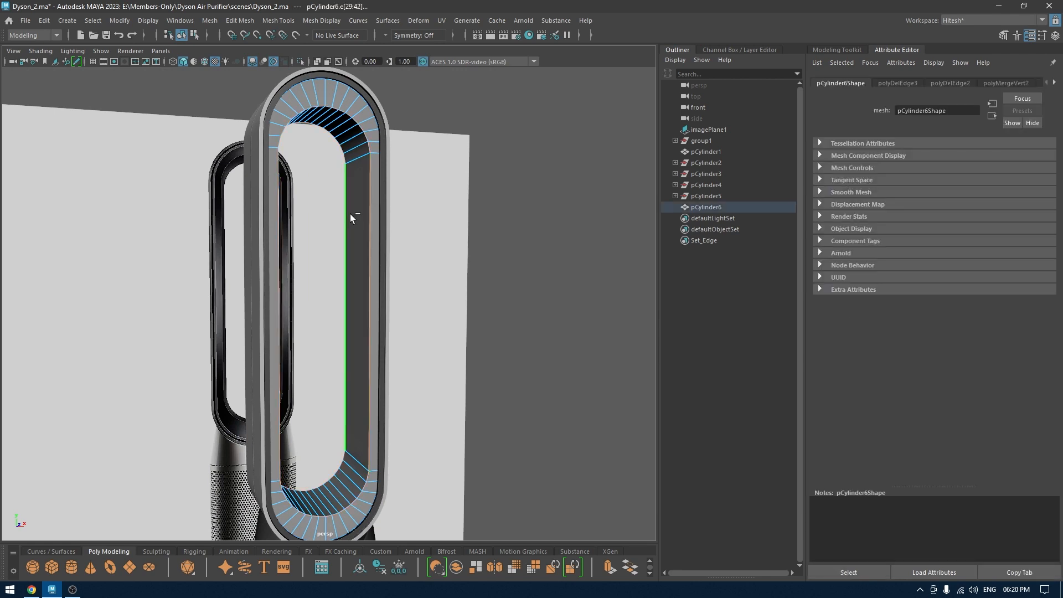
pyautogui.hotkey('ctrl', 'b')
pyautogui.keyDown('alt'); pyautogui.moveTo(361, 213); pyautogui.dragTo(538, 204); pyautogui.keyUp('alt')
pyautogui.press('space')
pyautogui.scroll(2, 427, 245)
pyautogui.scroll(-5, 427, 245)
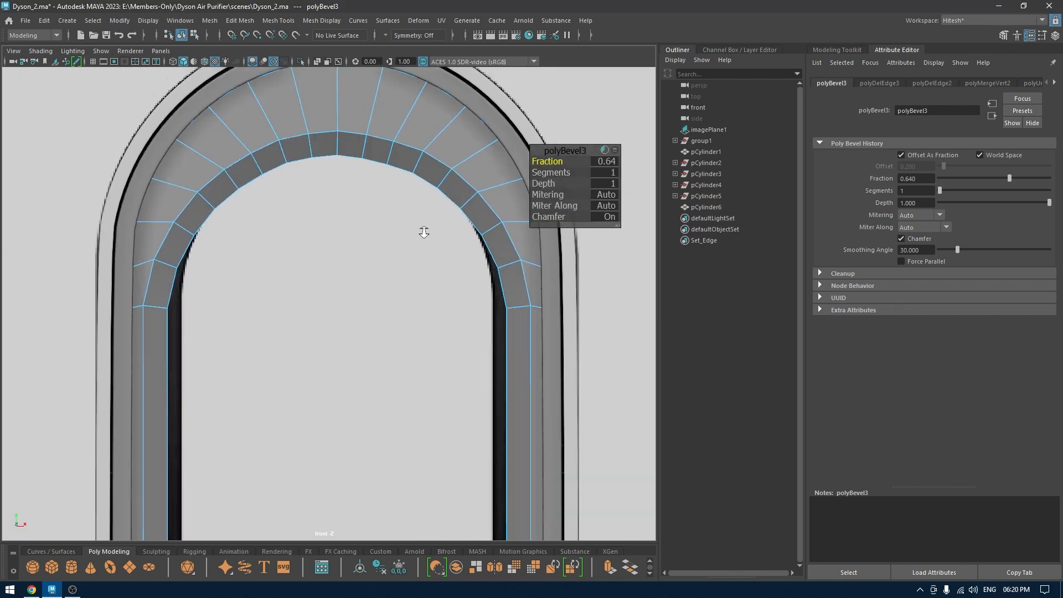
# Check the bevel against the reference in wireframe front view and reduce its fraction to 0.36
pyautogui.press('4')
pyautogui.keyDown('alt'); pyautogui.moveTo(425, 263); pyautogui.dragTo(427, 228, button='middle'); pyautogui.keyUp('alt')
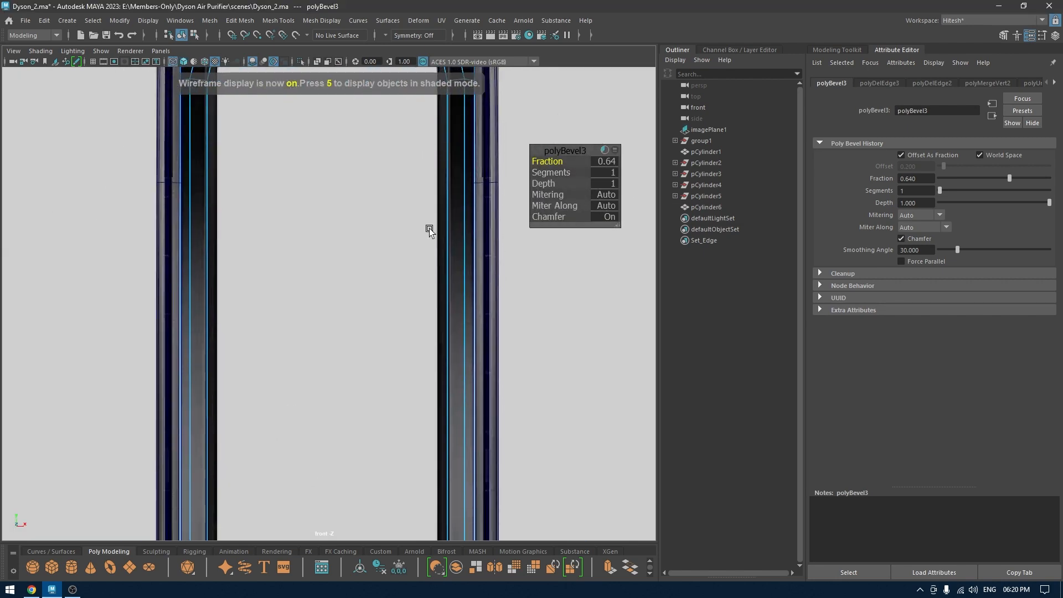
pyautogui.keyDown('alt'); pyautogui.moveTo(427, 228); pyautogui.dragTo(430, 185, button='right'); pyautogui.keyUp('alt')
pyautogui.keyDown('alt'); pyautogui.moveTo(430, 185); pyautogui.dragTo(418, 78, button='middle'); pyautogui.keyUp('alt')
pyautogui.keyDown('alt'); pyautogui.moveTo(418, 183); pyautogui.dragTo(435, 222, button='right'); pyautogui.keyUp('alt')
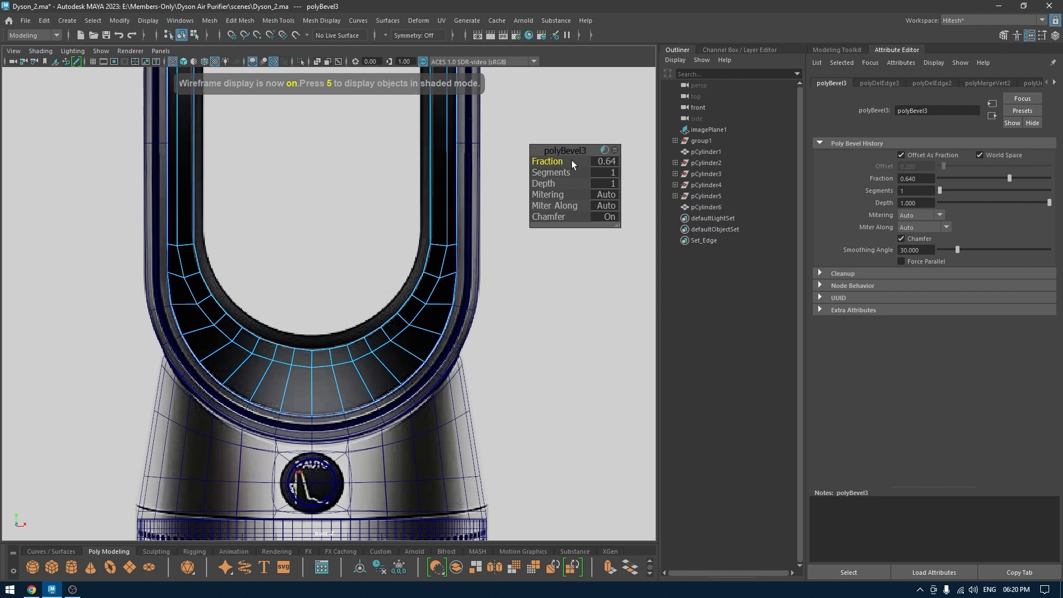
pyautogui.moveTo(572, 161); pyautogui.dragTo(535, 169)
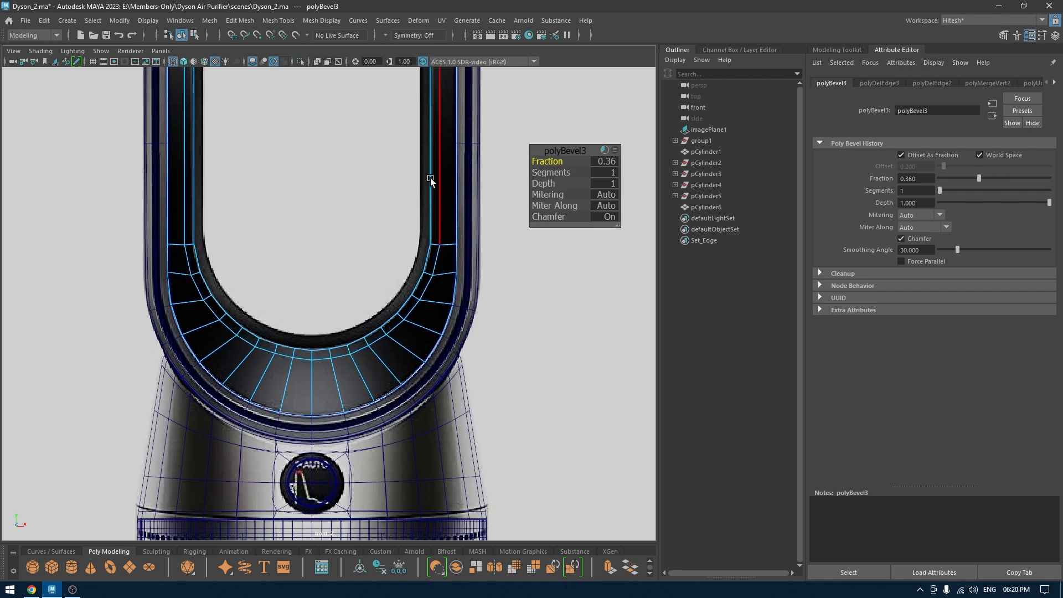
# Set the bevel fraction to 0.52 while viewing the shaded strip in perspective
pyautogui.press('space')
pyautogui.moveTo(388, 227); pyautogui.dragTo(391, 162)
pyautogui.keyDown('alt'); pyautogui.moveTo(391, 162); pyautogui.dragTo(403, 183, button='right'); pyautogui.keyUp('alt')
pyautogui.press('6')
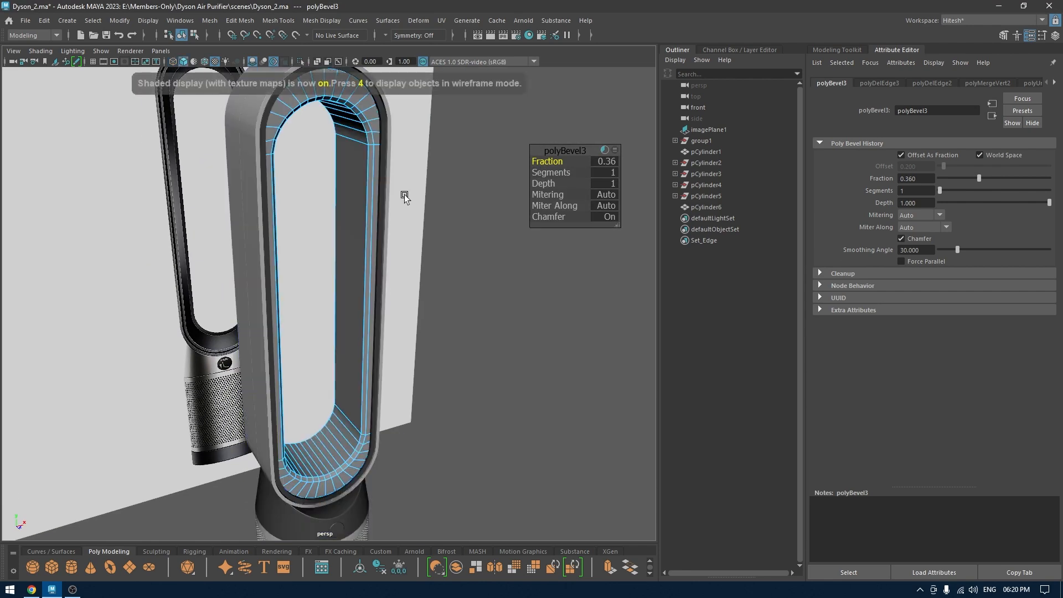
pyautogui.moveTo(404, 195)
pyautogui.keyDown('alt'); pyautogui.mouseDown()
pyautogui.moveTo(387, 176)
pyautogui.moveTo(400, 163)
pyautogui.mouseUp(); pyautogui.keyUp('alt')
pyautogui.moveTo(546, 161); pyautogui.dragTo(555, 162)
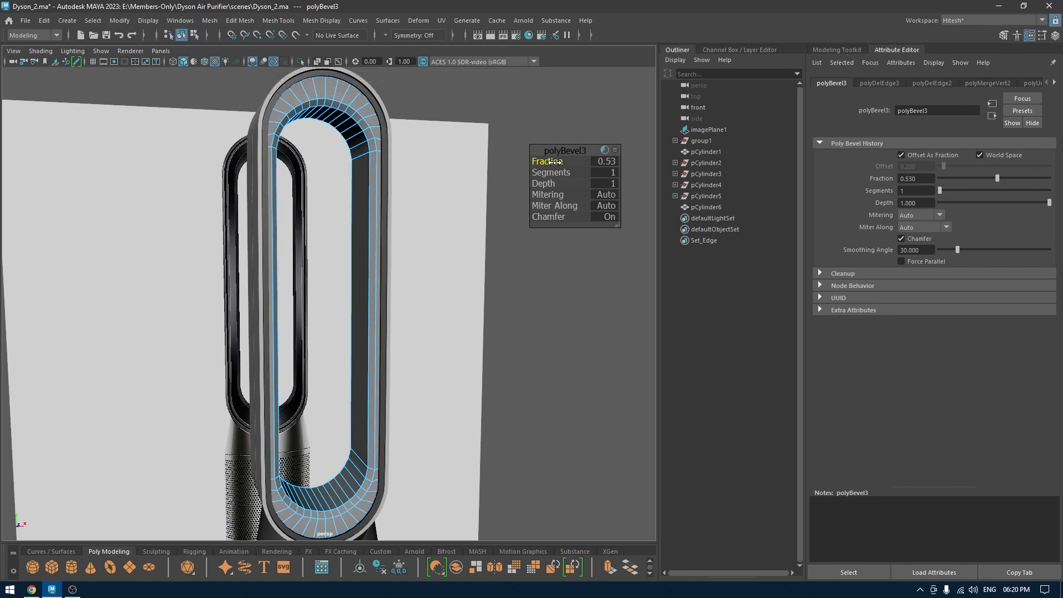
pyautogui.keyDown('alt'); pyautogui.moveTo(468, 211); pyautogui.dragTo(428, 216); pyautogui.keyUp('alt')
# Select the inner edge loop of the strip's front bevel and scale it inward along X to narrow the opening
pyautogui.keyDown('alt'); pyautogui.moveTo(428, 215); pyautogui.dragTo(325, 147); pyautogui.keyUp('alt')
pyautogui.press('q')
pyautogui.moveTo(325, 149); pyautogui.dragTo(321, 118, button='right')
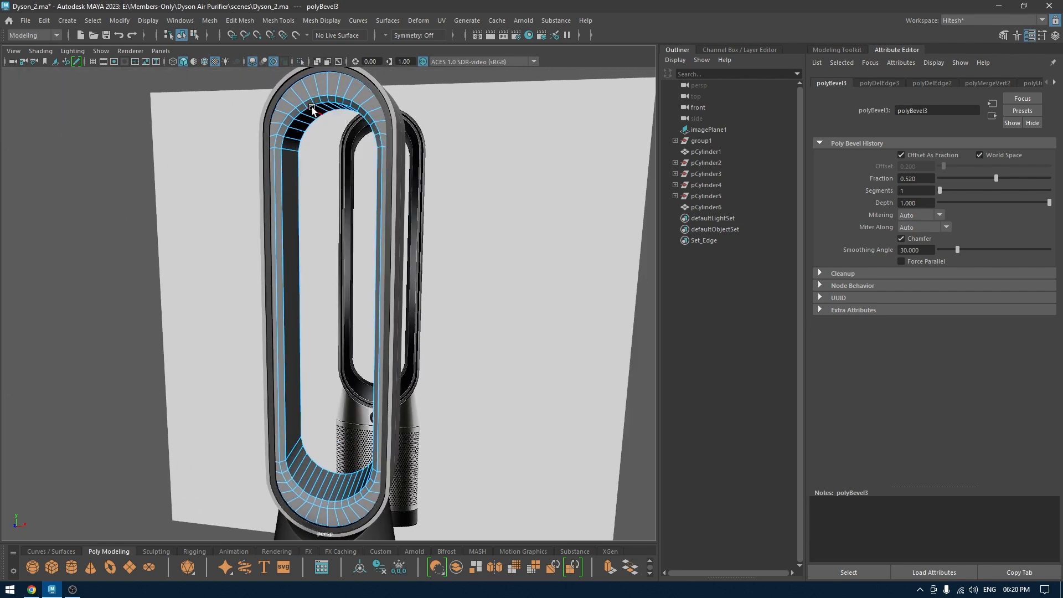
pyautogui.click(313, 110)
pyautogui.press('space')
pyautogui.moveTo(326, 202); pyautogui.dragTo(328, 234)
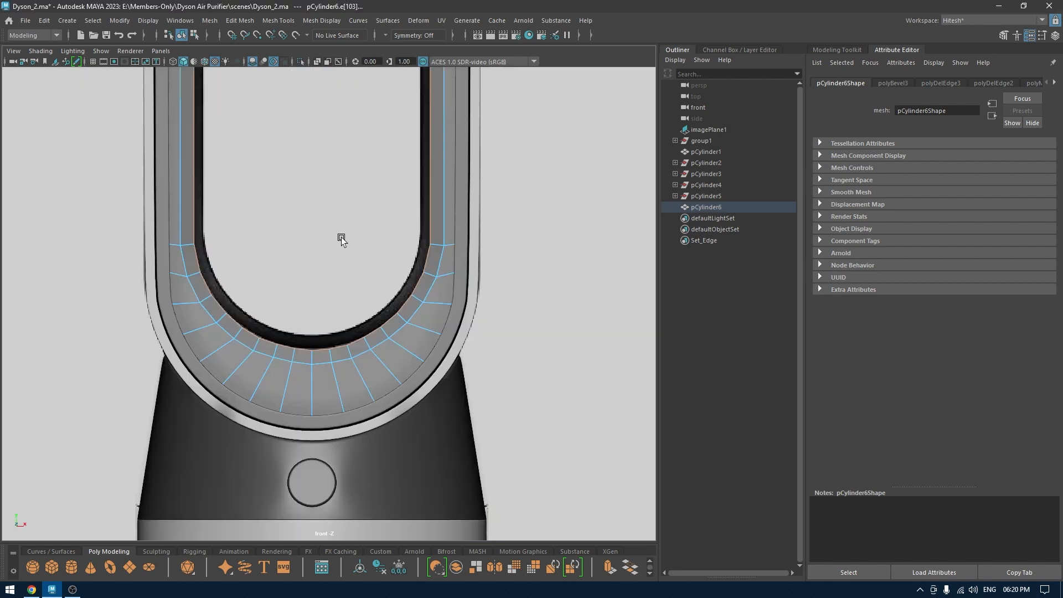
pyautogui.scroll(-6, 341, 237)
pyautogui.keyDown('alt'); pyautogui.moveTo(360, 232); pyautogui.dragTo(410, 355, button='middle'); pyautogui.keyUp('alt')
pyautogui.press('r')
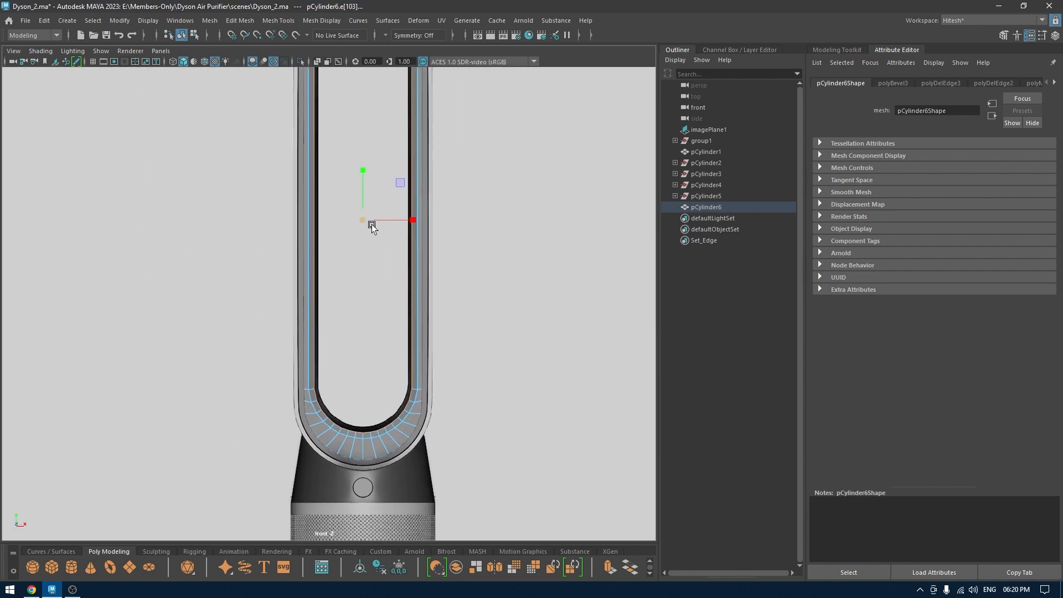
pyautogui.press('space')
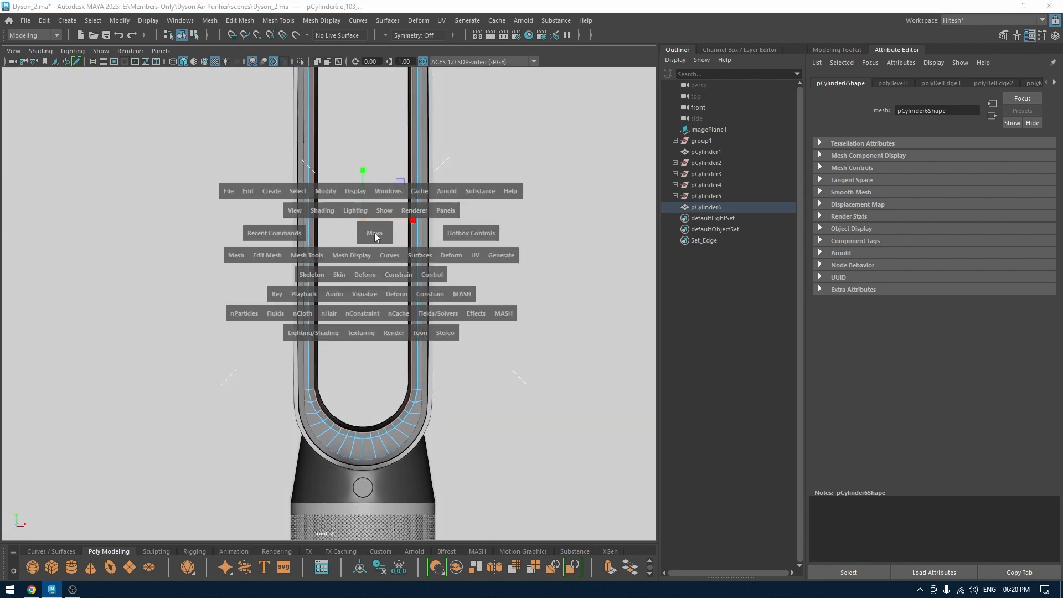
pyautogui.moveTo(374, 232); pyautogui.dragTo(463, 217)
pyautogui.press('space')
pyautogui.press('space')
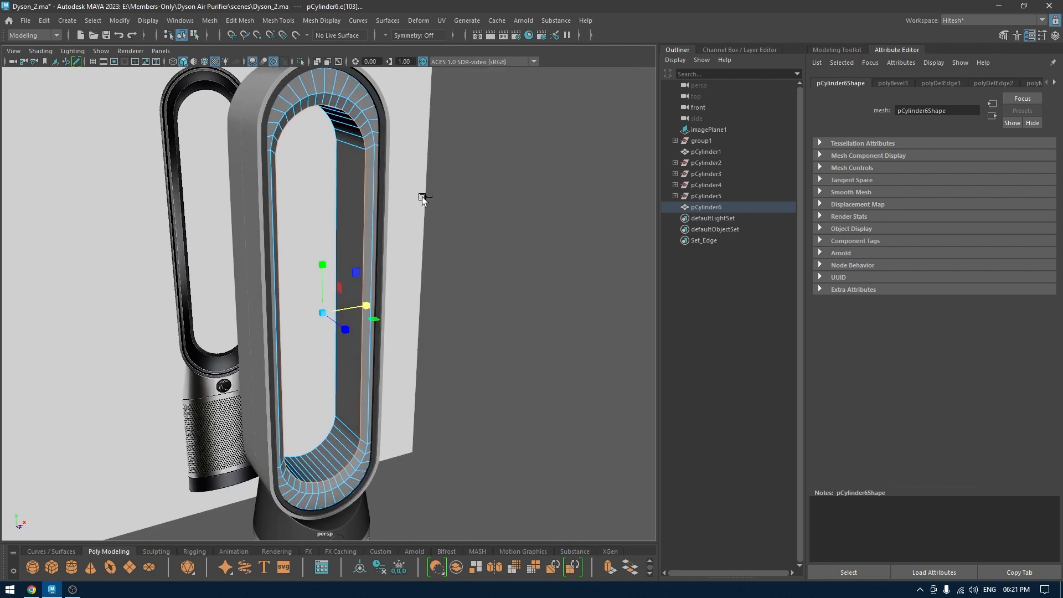
pyautogui.keyDown('alt'); pyautogui.moveTo(404, 197); pyautogui.dragTo(386, 240); pyautogui.keyUp('alt')
pyautogui.press('space')
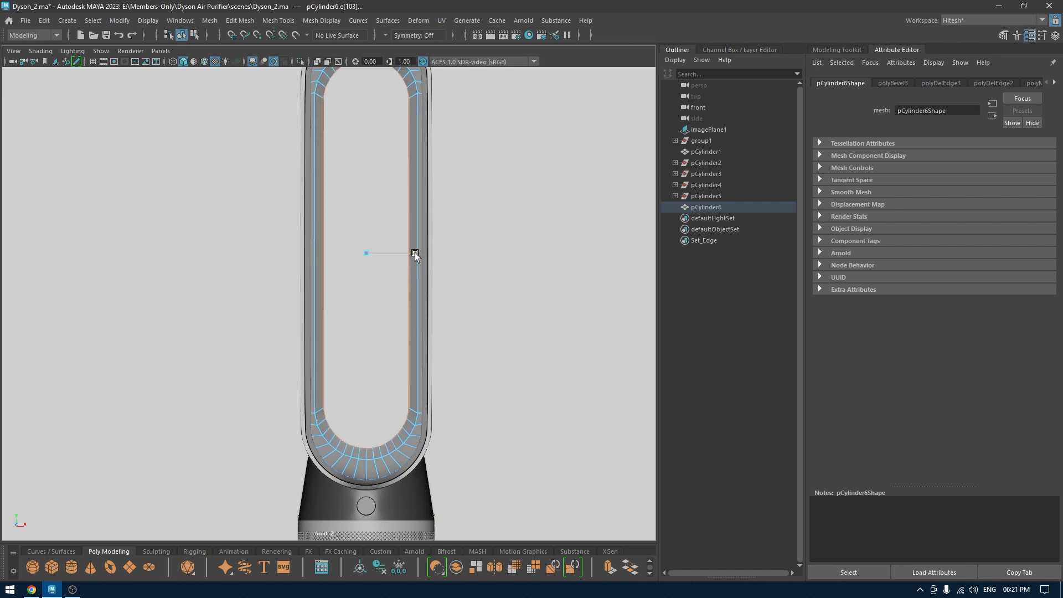
pyautogui.press('space')
pyautogui.moveTo(416, 256); pyautogui.dragTo(443, 227)
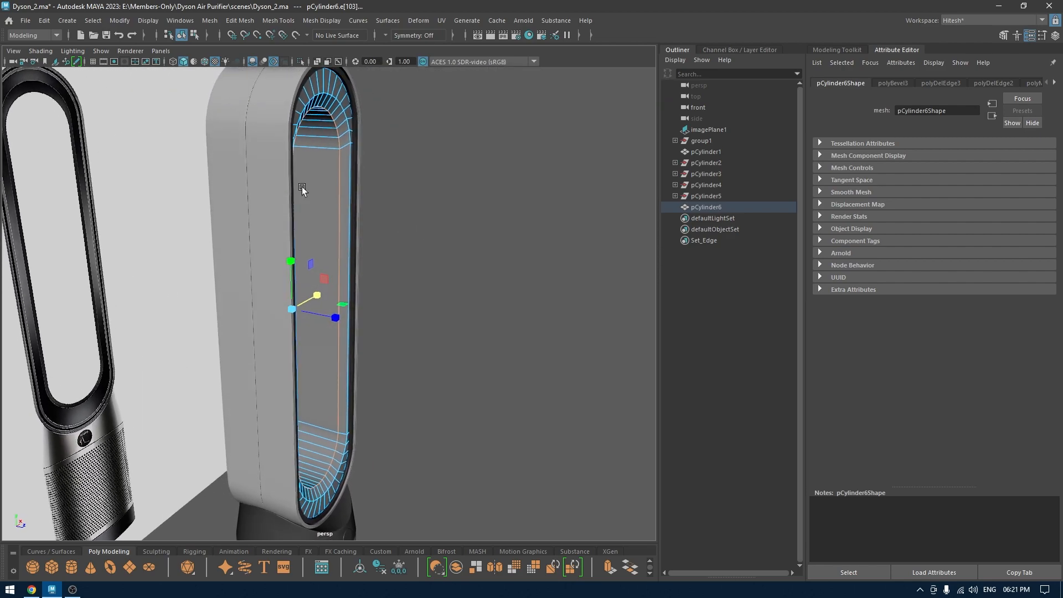
# Select the strip as an object and hide all other parts of the model
pyautogui.moveTo(339, 181); pyautogui.dragTo(433, 131, button='right')
pyautogui.hotkey('alt', 'h')
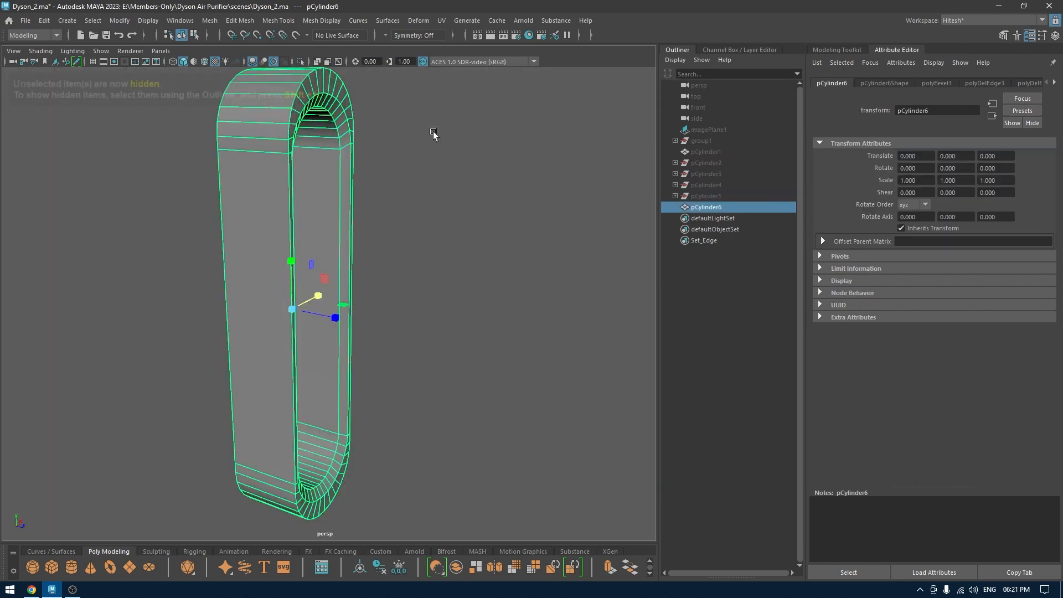
pyautogui.keyDown('alt'); pyautogui.moveTo(418, 131); pyautogui.dragTo(365, 127); pyautogui.keyUp('alt')
pyautogui.keyDown('alt'); pyautogui.moveTo(304, 154); pyautogui.dragTo(337, 195, button='right'); pyautogui.keyUp('alt')
pyautogui.keyDown('alt'); pyautogui.moveTo(337, 196); pyautogui.dragTo(366, 211, button='middle'); pyautogui.keyUp('alt')
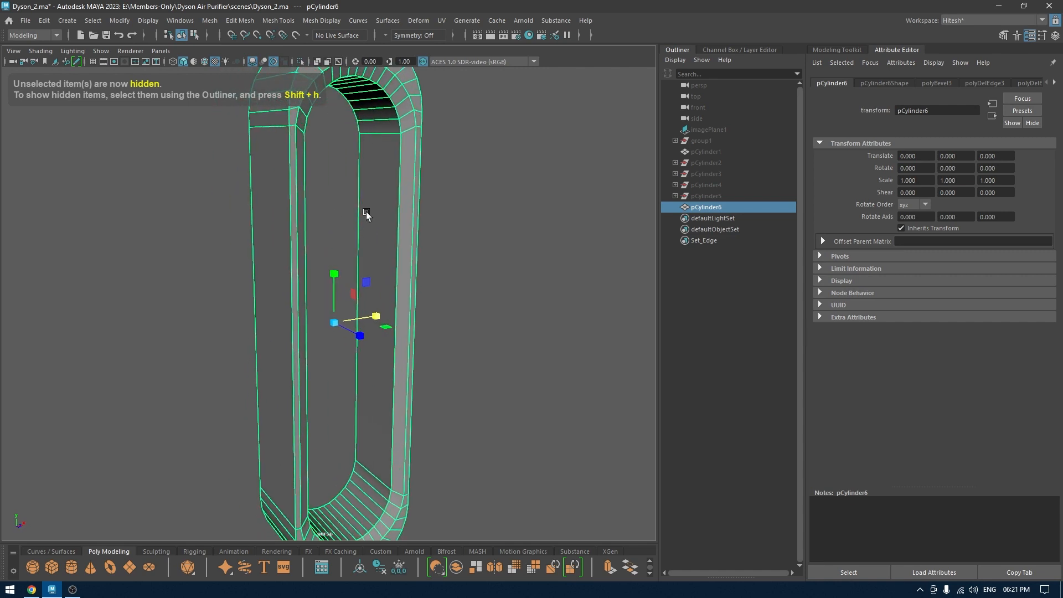
# Bevel the strip's rim edge loops with a fraction of 0.16 and chamfer off
pyautogui.moveTo(350, 181); pyautogui.dragTo(349, 150, button='right')
pyautogui.keyDown('alt'); pyautogui.moveTo(340, 153); pyautogui.dragTo(304, 261); pyautogui.keyUp('alt')
pyautogui.doubleClick(280, 157)
pyautogui.keyDown('alt'); pyautogui.moveTo(375, 295); pyautogui.dragTo(480, 220); pyautogui.keyUp('alt')
pyautogui.hotkey('ctrl', 'b')
pyautogui.scroll(6, 482, 218)
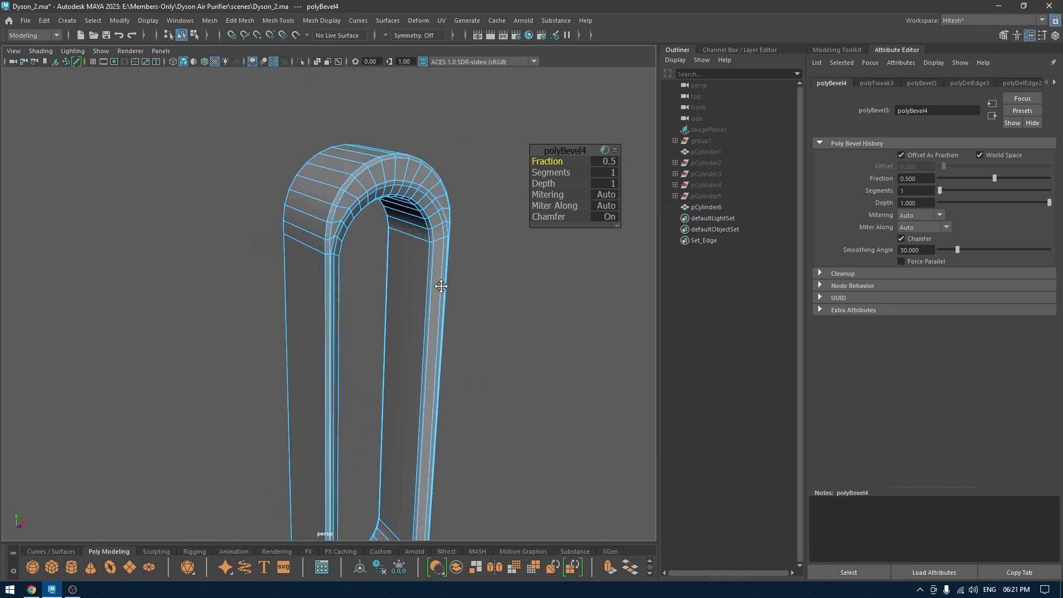
pyautogui.moveTo(549, 162); pyautogui.dragTo(524, 168)
pyautogui.click(547, 218)
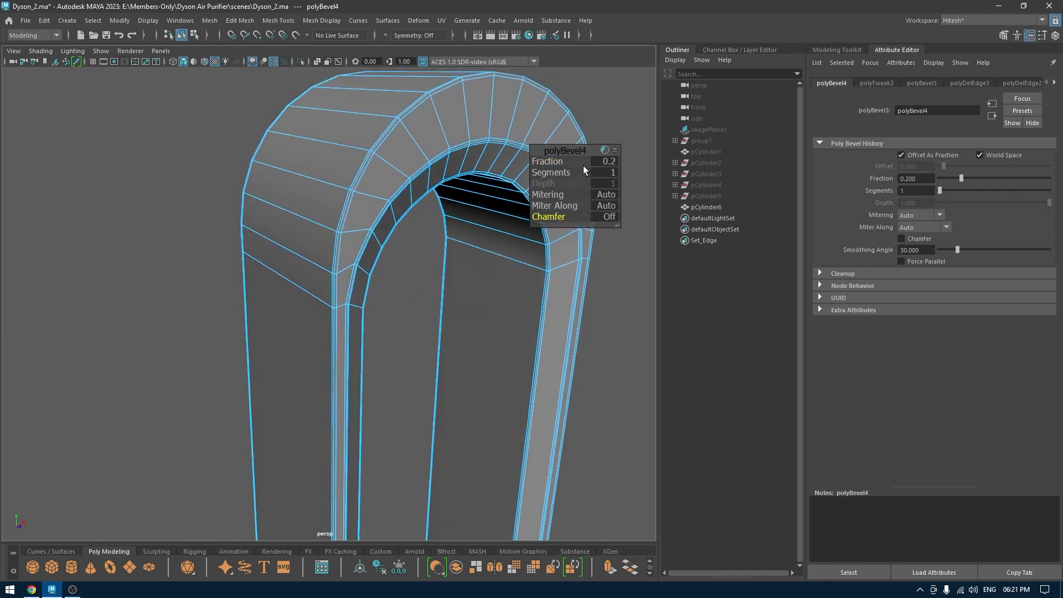
pyautogui.moveTo(546, 161); pyautogui.dragTo(542, 160)
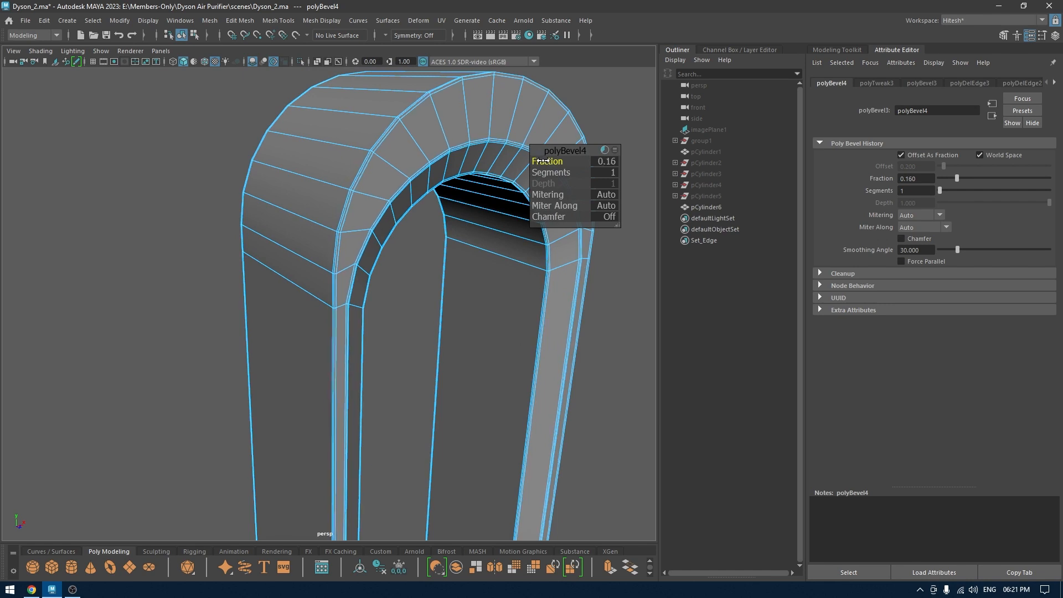
# Bring back the hidden parts and turn on smooth preview for the strip
pyautogui.moveTo(420, 142); pyautogui.dragTo(526, 95, button='right')
pyautogui.hotkey('ctrl', '1')
pyautogui.press('3')
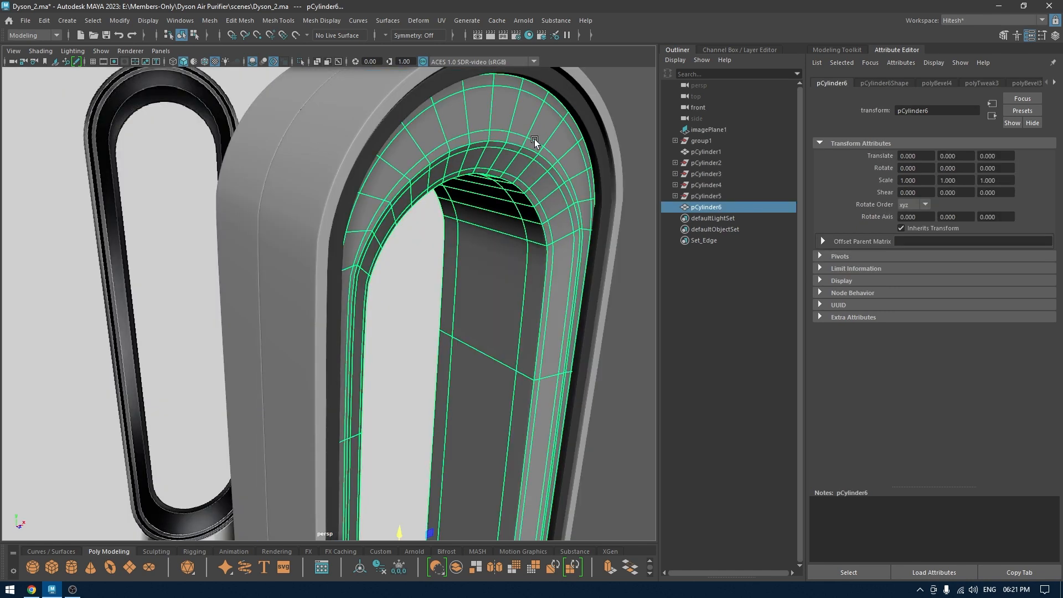
pyautogui.keyDown('alt'); pyautogui.moveTo(601, 261); pyautogui.dragTo(507, 156); pyautogui.keyUp('alt')
pyautogui.click(590, 196)
pyautogui.keyDown('alt'); pyautogui.moveTo(507, 242); pyautogui.dragTo(580, 274); pyautogui.keyUp('alt')
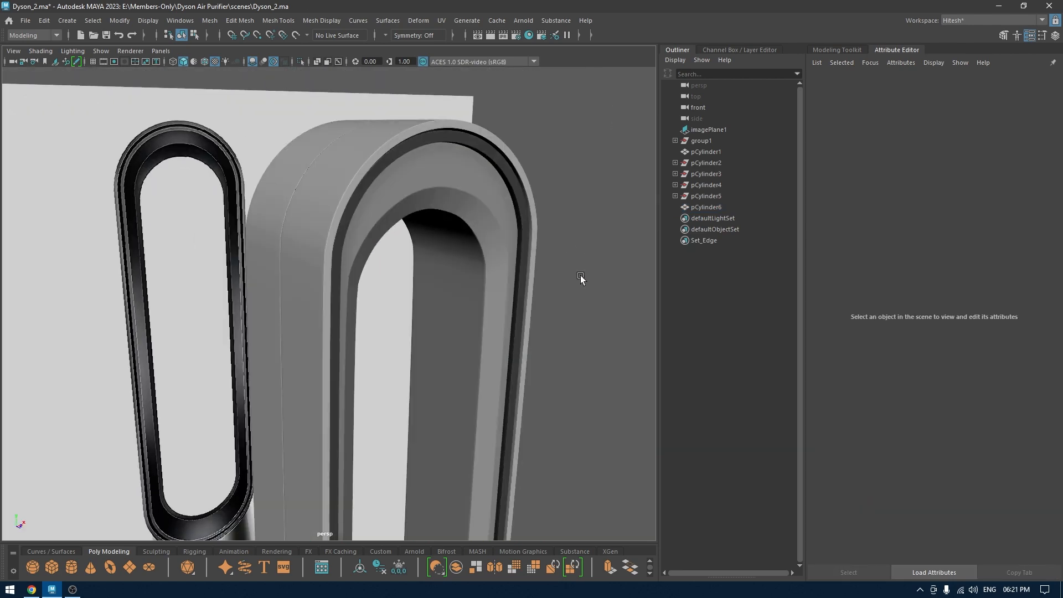
# Save the scene with the whole purifier in view
pyautogui.keyDown('alt'); pyautogui.moveTo(580, 274); pyautogui.dragTo(437, 171, button='right'); pyautogui.keyUp('alt')
pyautogui.keyDown('alt'); pyautogui.moveTo(437, 170); pyautogui.dragTo(487, 164, button='middle'); pyautogui.keyUp('alt')
pyautogui.keyDown('alt'); pyautogui.moveTo(487, 165); pyautogui.dragTo(472, 198); pyautogui.keyUp('alt')
pyautogui.hotkey('ctrl', 's')
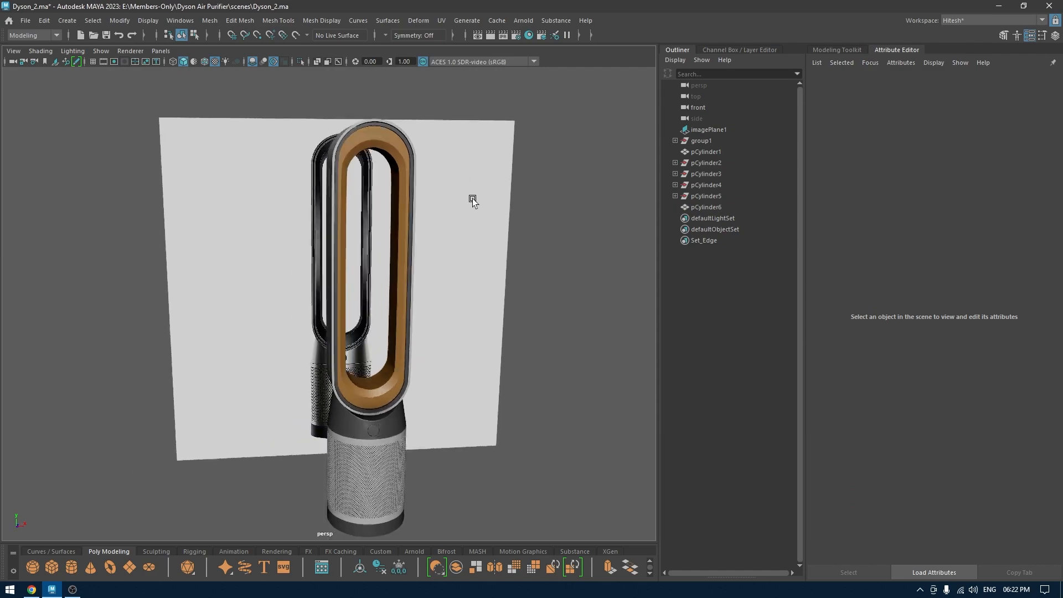
# Examine the purifier from several angles and the fit of strip and rim at the loop's lower arc in front view
pyautogui.keyDown('alt'); pyautogui.moveTo(473, 199); pyautogui.dragTo(544, 307, button='right'); pyautogui.keyUp('alt')
pyautogui.keyDown('alt'); pyautogui.moveTo(544, 308); pyautogui.dragTo(496, 272); pyautogui.keyUp('alt')
pyautogui.keyDown('alt'); pyautogui.moveTo(496, 272); pyautogui.dragTo(513, 372, button='middle'); pyautogui.keyUp('alt')
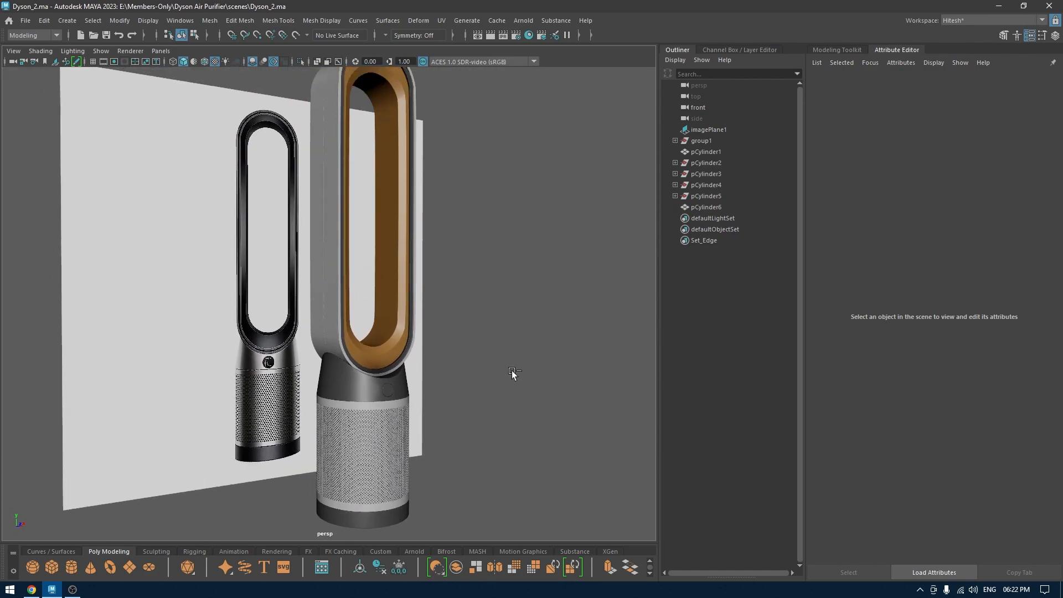
pyautogui.keyDown('alt'); pyautogui.moveTo(512, 372); pyautogui.dragTo(468, 393); pyautogui.keyUp('alt')
pyautogui.keyDown('alt'); pyautogui.moveTo(468, 394); pyautogui.dragTo(477, 470, button='middle'); pyautogui.keyUp('alt')
pyautogui.press('space')
pyautogui.moveTo(504, 254); pyautogui.dragTo(468, 203)
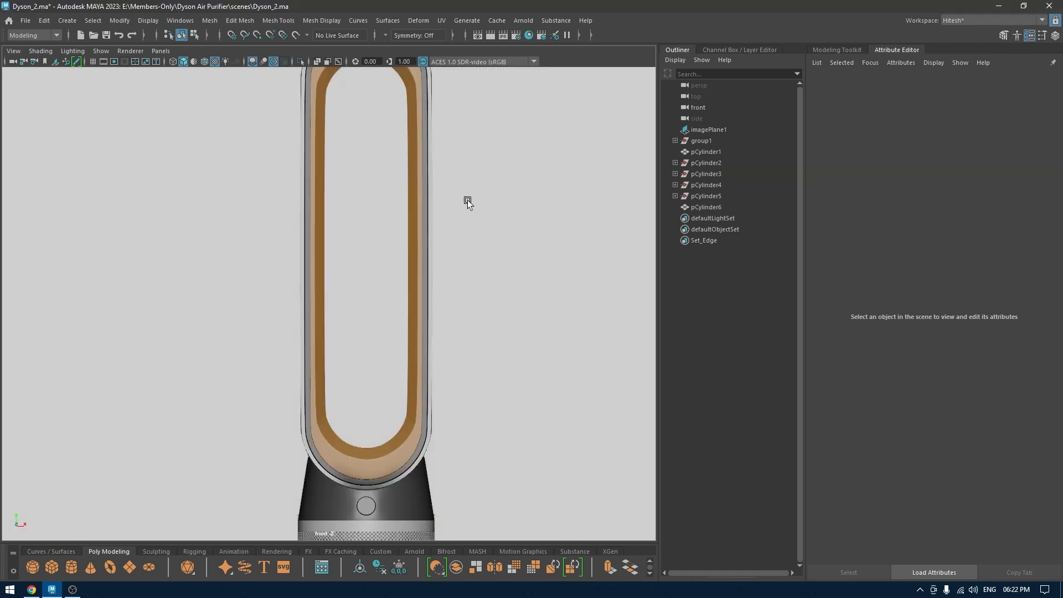
pyautogui.keyDown('alt'); pyautogui.moveTo(496, 157); pyautogui.dragTo(510, 123, button='middle'); pyautogui.keyUp('alt')
pyautogui.keyDown('alt'); pyautogui.moveTo(510, 123); pyautogui.dragTo(498, 498, button='right'); pyautogui.keyUp('alt')
pyautogui.keyDown('alt'); pyautogui.moveTo(499, 499); pyautogui.dragTo(501, 412, button='middle'); pyautogui.keyUp('alt')
pyautogui.keyDown('alt'); pyautogui.moveTo(501, 412); pyautogui.dragTo(552, 470, button='right'); pyautogui.keyUp('alt')
pyautogui.keyDown('alt'); pyautogui.moveTo(553, 469); pyautogui.dragTo(449, 408, button='middle'); pyautogui.keyUp('alt')
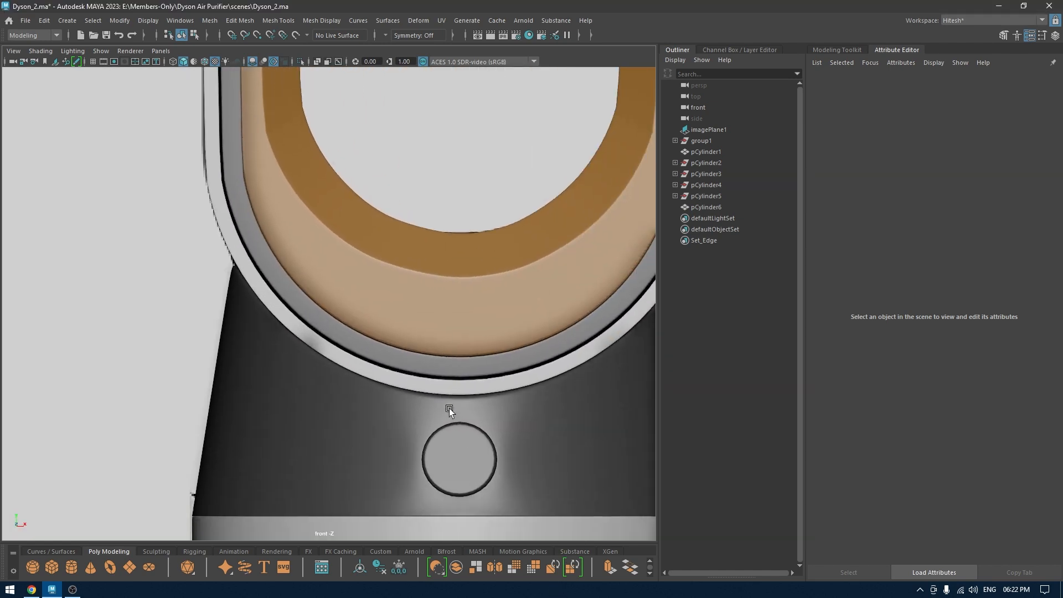
pyautogui.keyDown('alt'); pyautogui.moveTo(450, 408); pyautogui.dragTo(443, 421, button='right'); pyautogui.keyUp('alt')
# Select the lower arc vertices of the dark gray rim and move them slightly down to close the gap to the outer ring
pyautogui.click(421, 375)
pyautogui.keyDown('alt'); pyautogui.moveTo(485, 382); pyautogui.dragTo(423, 388, button='middle'); pyautogui.keyUp('alt')
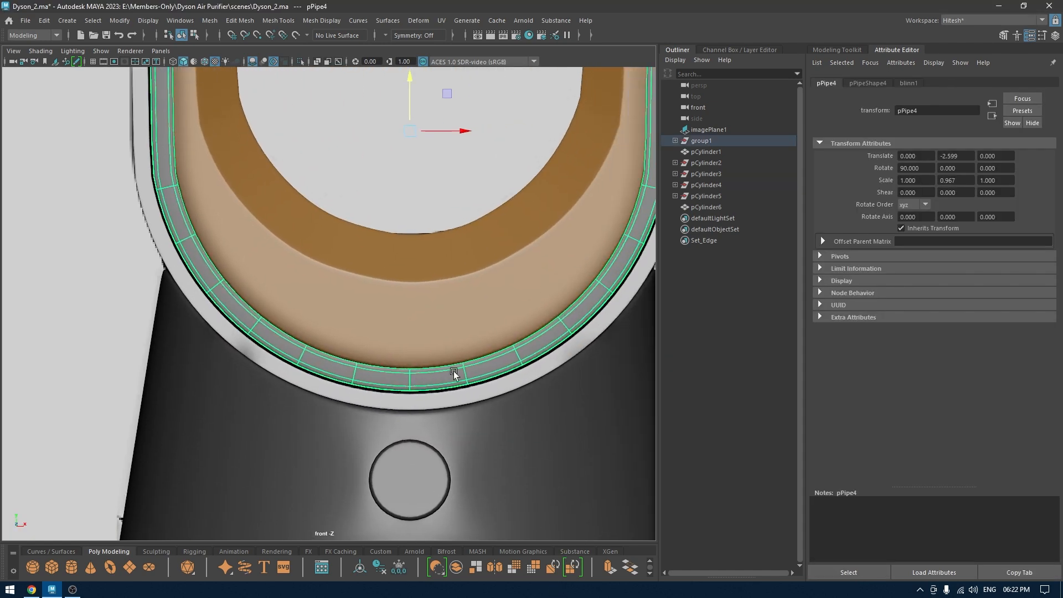
pyautogui.keyDown('alt'); pyautogui.moveTo(454, 371); pyautogui.dragTo(446, 355, button='right'); pyautogui.keyUp('alt')
pyautogui.moveTo(627, 192); pyautogui.dragTo(577, 194, button='right')
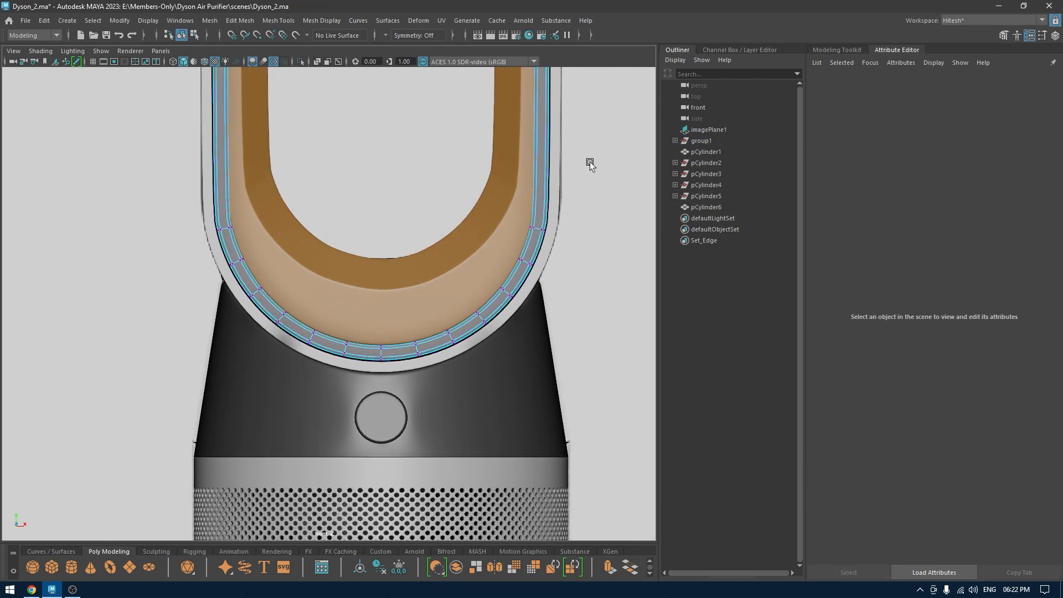
pyautogui.moveTo(590, 161); pyautogui.dragTo(52, 387)
pyautogui.keyDown('alt'); pyautogui.moveTo(195, 344); pyautogui.dragTo(485, 279, button='right'); pyautogui.keyUp('alt')
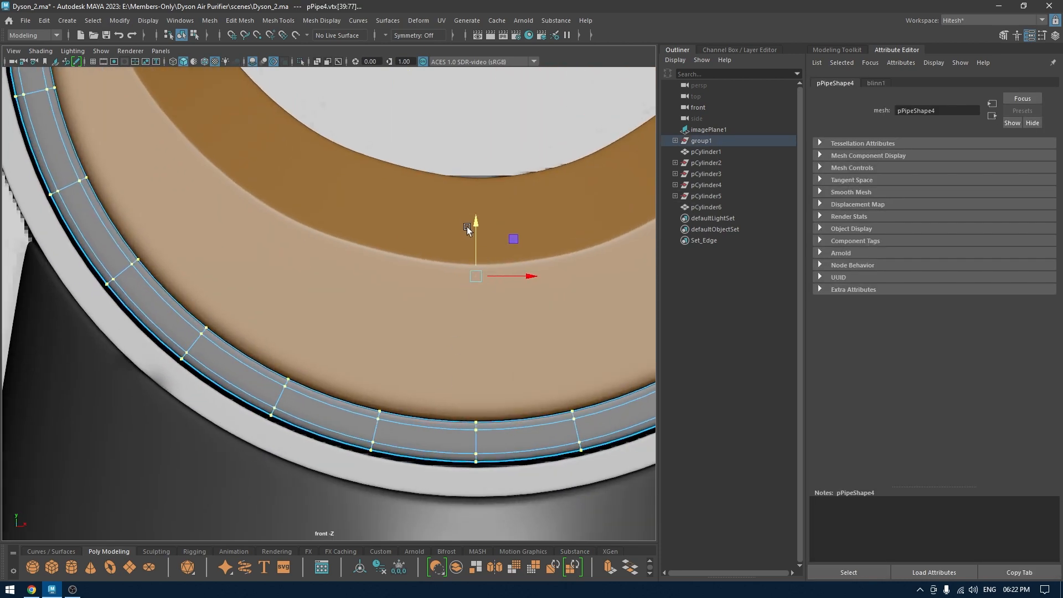
pyautogui.moveTo(473, 218); pyautogui.dragTo(473, 222)
pyautogui.keyDown('alt'); pyautogui.moveTo(473, 223); pyautogui.dragTo(370, 365, button='right'); pyautogui.keyUp('alt')
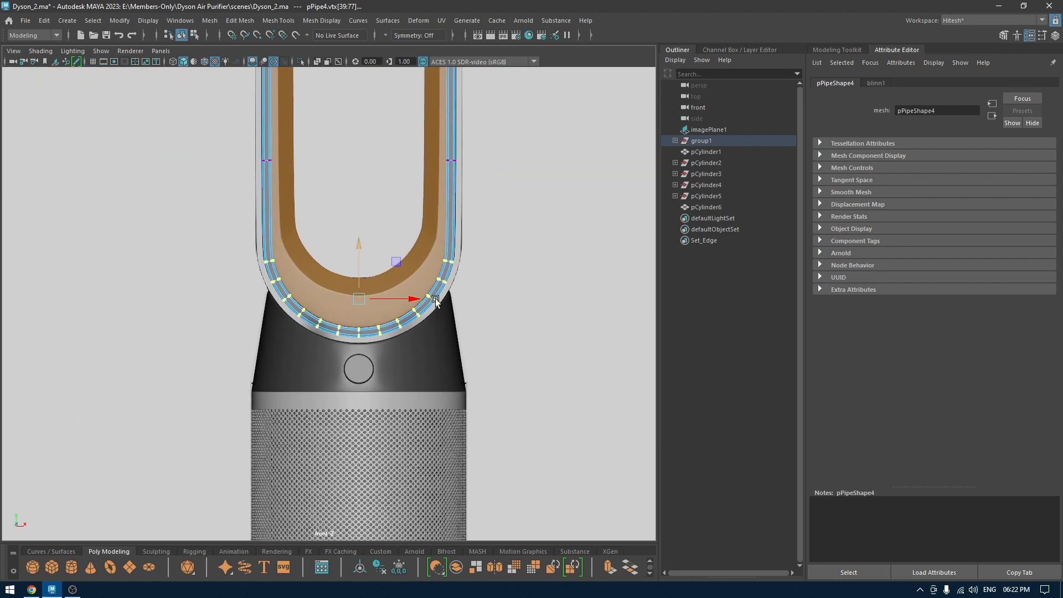
# Select the rim's upper arc vertices, move them slightly up against the outer ring, and return to object mode
pyautogui.keyDown('alt'); pyautogui.moveTo(434, 296); pyautogui.dragTo(409, 540, button='middle'); pyautogui.keyUp('alt')
pyautogui.keyDown('alt'); pyautogui.moveTo(384, 125); pyautogui.dragTo(415, 396, button='middle'); pyautogui.keyUp('alt')
pyautogui.keyDown('alt'); pyautogui.moveTo(411, 287); pyautogui.dragTo(610, 343, button='right'); pyautogui.keyUp('alt')
pyautogui.moveTo(586, 362); pyautogui.dragTo(90, 131)
pyautogui.keyDown('alt'); pyautogui.moveTo(283, 153); pyautogui.dragTo(413, 278, button='right'); pyautogui.keyUp('alt')
pyautogui.keyDown('alt'); pyautogui.moveTo(383, 263); pyautogui.dragTo(318, 443, button='middle'); pyautogui.keyUp('alt')
pyautogui.keyDown('alt'); pyautogui.moveTo(318, 443); pyautogui.dragTo(357, 320, button='right'); pyautogui.keyUp('alt')
pyautogui.moveTo(371, 323); pyautogui.dragTo(373, 319)
pyautogui.moveTo(347, 287); pyautogui.dragTo(380, 247, button='right')
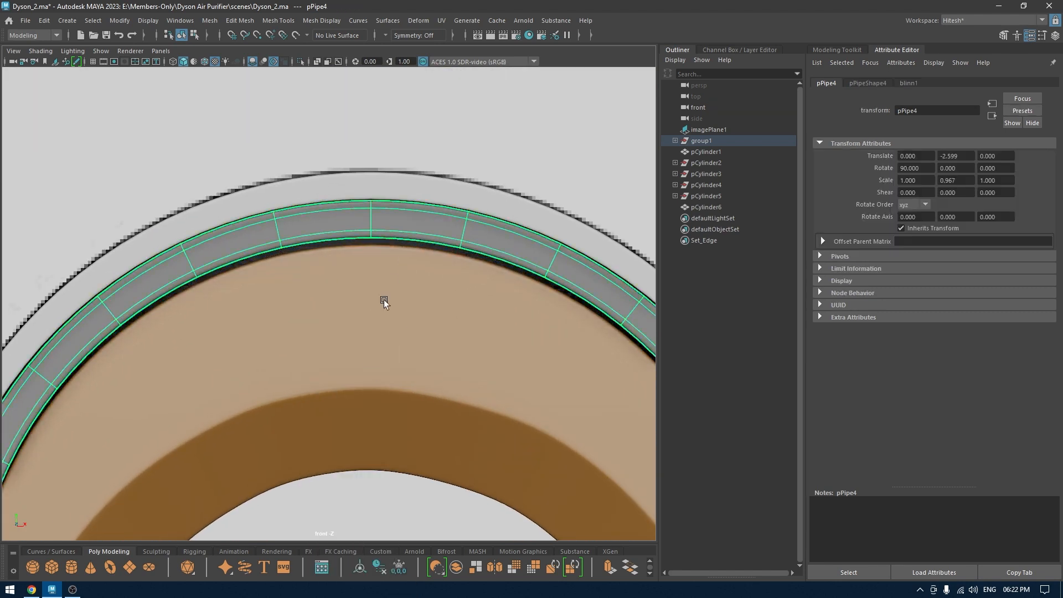
# Select the orange strip's upper arc vertices and move them slightly up until they meet the rim
pyautogui.click(395, 332)
pyautogui.scroll(-5, 420, 370)
pyautogui.keyDown('alt'); pyautogui.moveTo(467, 363); pyautogui.dragTo(460, 278, button='middle'); pyautogui.keyUp('alt')
pyautogui.moveTo(587, 266); pyautogui.dragTo(521, 265, button='right')
pyautogui.moveTo(571, 468); pyautogui.dragTo(3, 147)
pyautogui.scroll(4, 386, 359)
pyautogui.scroll(3, 387, 360)
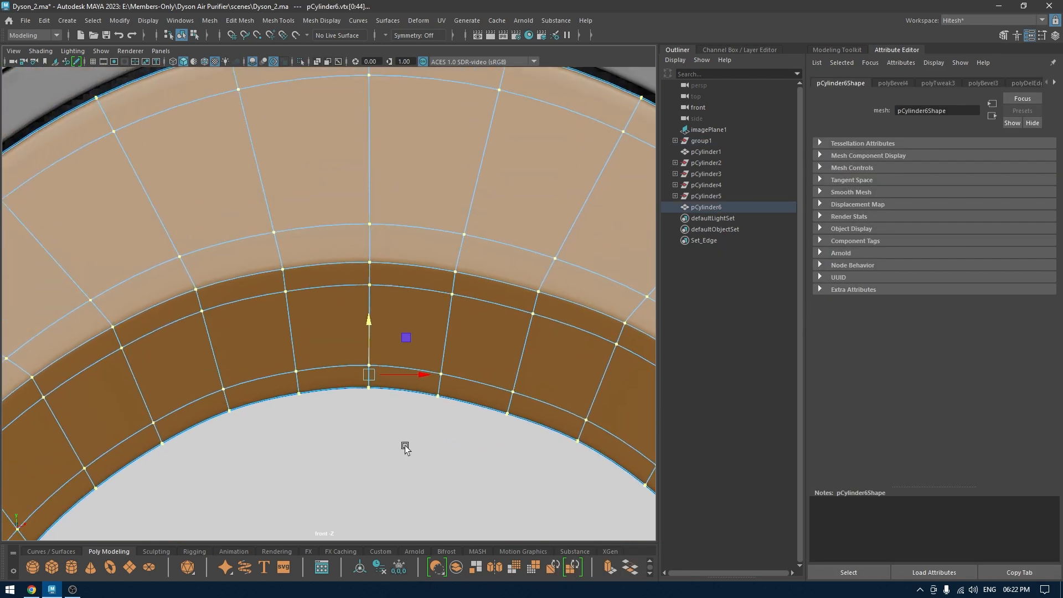
pyautogui.scroll(-3, 368, 337)
pyautogui.scroll(2, 364, 381)
pyautogui.keyDown('alt'); pyautogui.moveTo(364, 381); pyautogui.dragTo(364, 392, button='middle'); pyautogui.keyUp('alt')
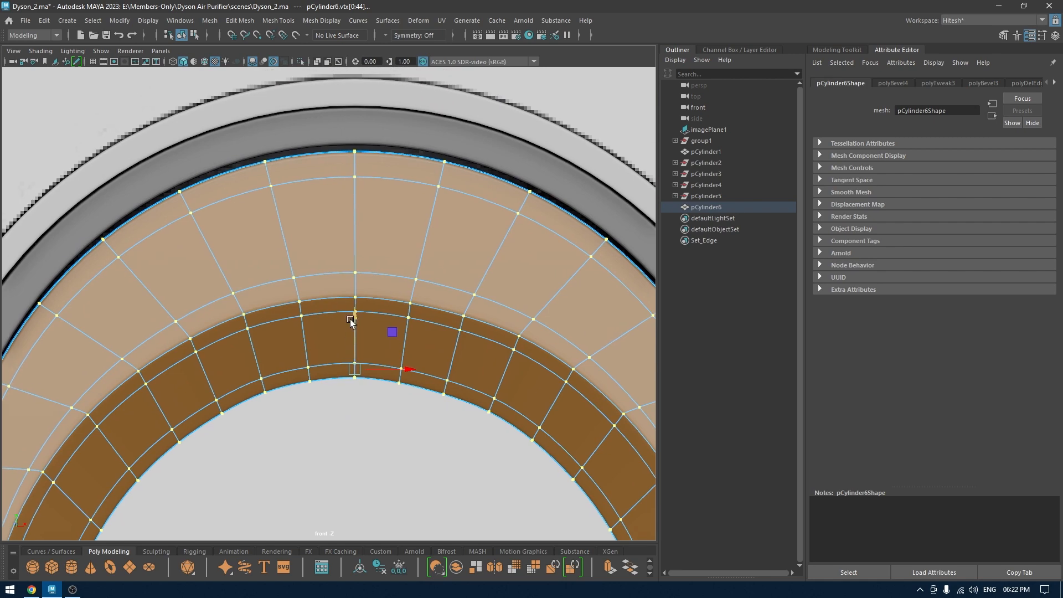
pyautogui.moveTo(350, 316); pyautogui.dragTo(352, 313)
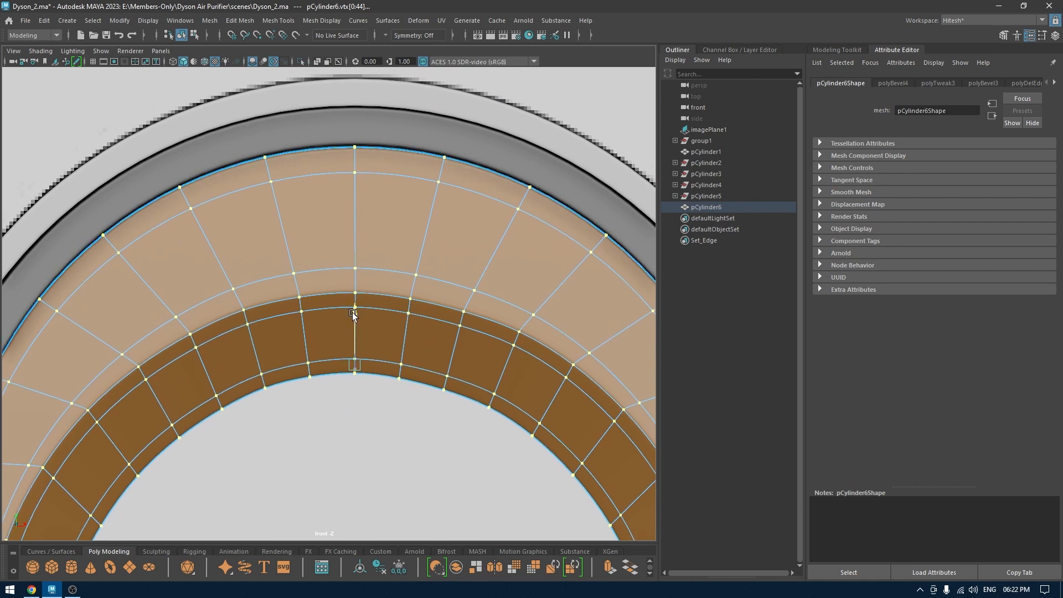
# Adjust the height of the strip's lower arc vertices to fit the rim and return to object mode
pyautogui.scroll(-8, 456, 330)
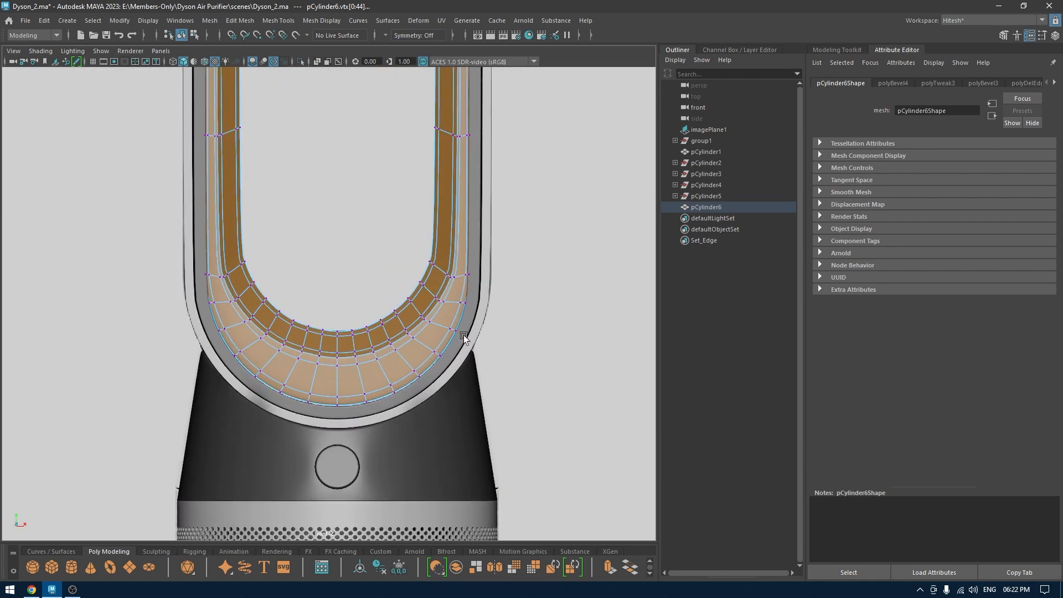
pyautogui.moveTo(491, 229); pyautogui.dragTo(162, 462)
pyautogui.scroll(5, 397, 388)
pyautogui.keyDown('alt'); pyautogui.moveTo(399, 398); pyautogui.dragTo(396, 237, button='middle'); pyautogui.keyUp('alt')
pyautogui.scroll(3, 354, 216)
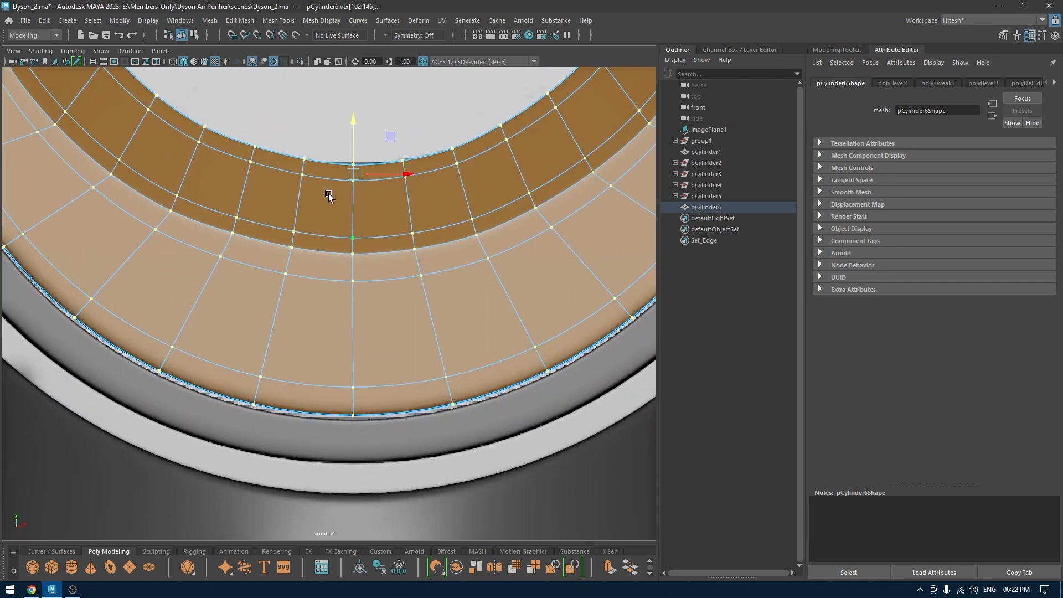
pyautogui.moveTo(355, 126); pyautogui.dragTo(351, 85)
pyautogui.press('space')
pyautogui.keyDown('alt'); pyautogui.moveTo(345, 170); pyautogui.dragTo(415, 250); pyautogui.keyUp('alt')
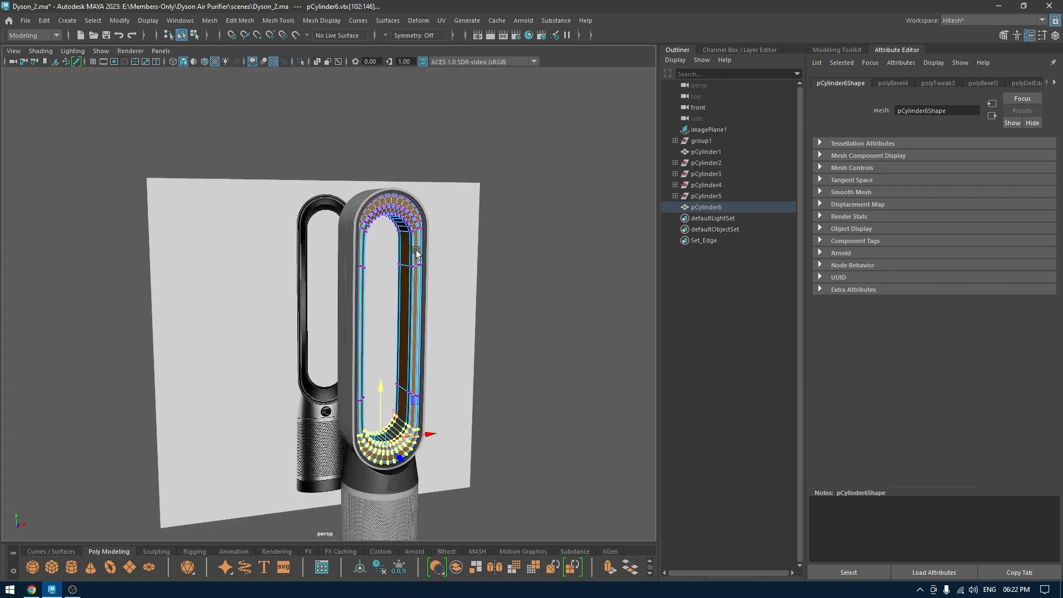
pyautogui.moveTo(416, 251); pyautogui.dragTo(526, 211, button='right')
pyautogui.click(525, 211)
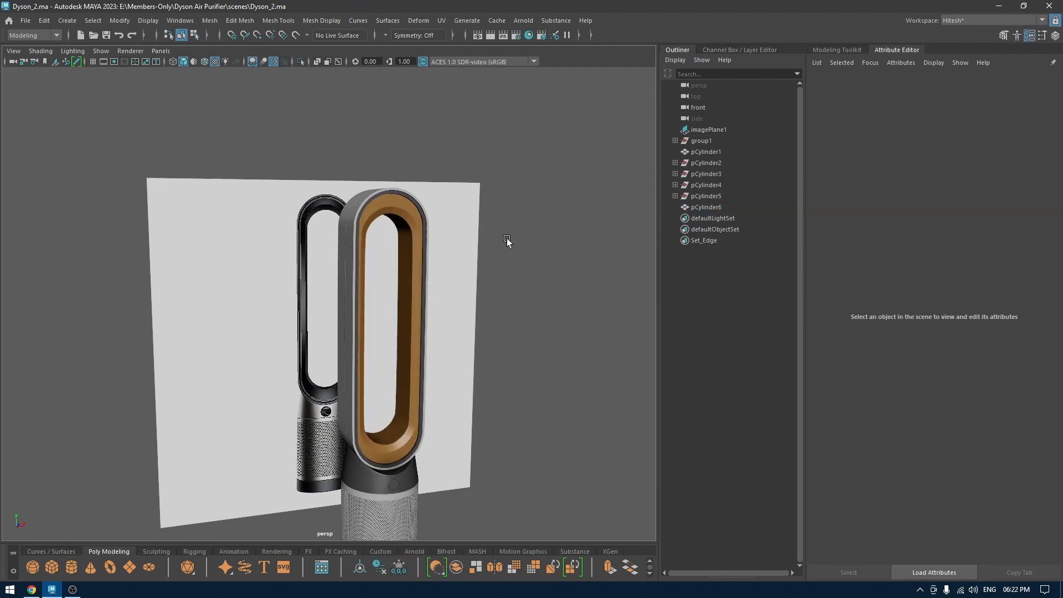
# Examine the whole purifier beside the reference image from several angles
pyautogui.keyDown('alt'); pyautogui.moveTo(451, 223); pyautogui.dragTo(499, 481, button='right'); pyautogui.keyUp('alt')
pyautogui.keyDown('alt'); pyautogui.moveTo(499, 482); pyautogui.dragTo(403, 484); pyautogui.keyUp('alt')
pyautogui.keyDown('alt'); pyautogui.moveTo(404, 484); pyautogui.dragTo(379, 284, button='right'); pyautogui.keyUp('alt')
pyautogui.keyDown('alt'); pyautogui.moveTo(380, 285); pyautogui.dragTo(464, 351); pyautogui.keyUp('alt')
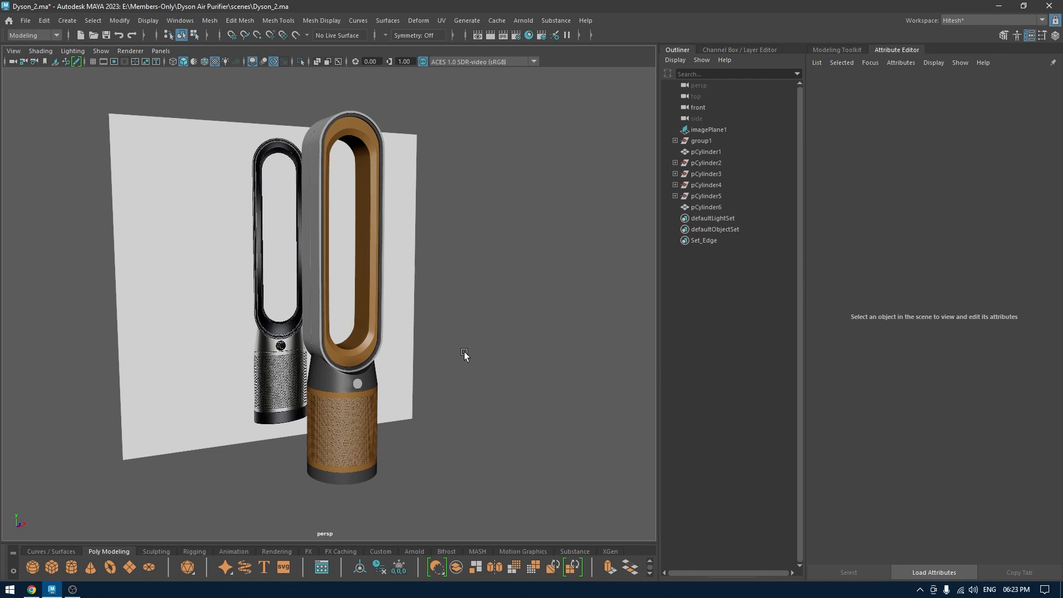